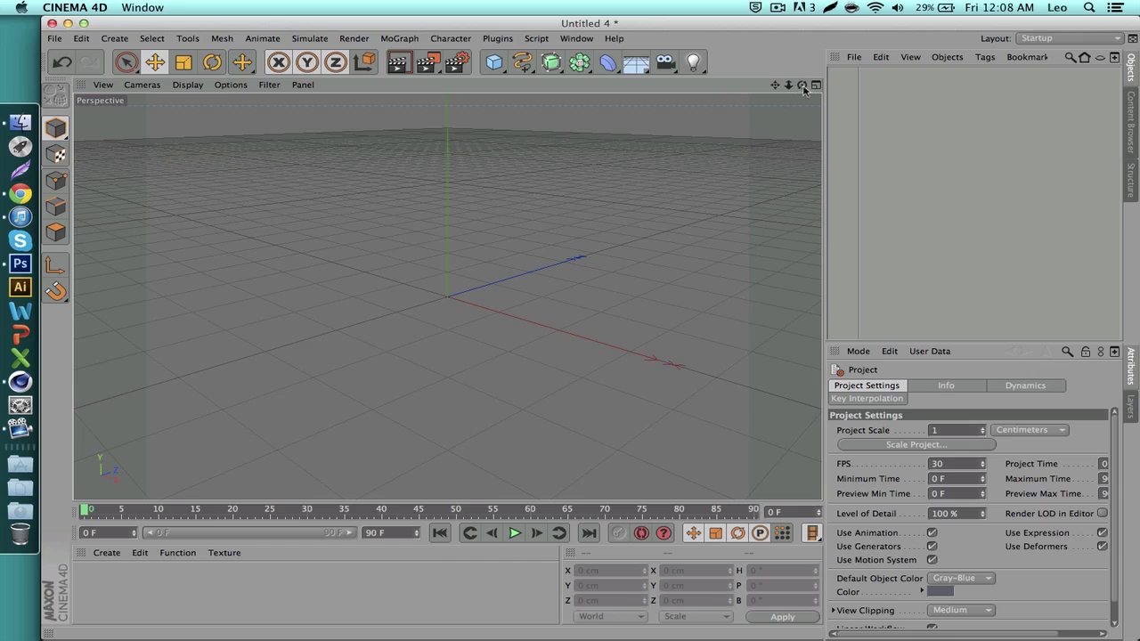
- Add a MoText object to the scene and set its alignment to Middle
{"action": "left_click_drag", "start_coordinate": [802, 86], "coordinate": [445, 294]}
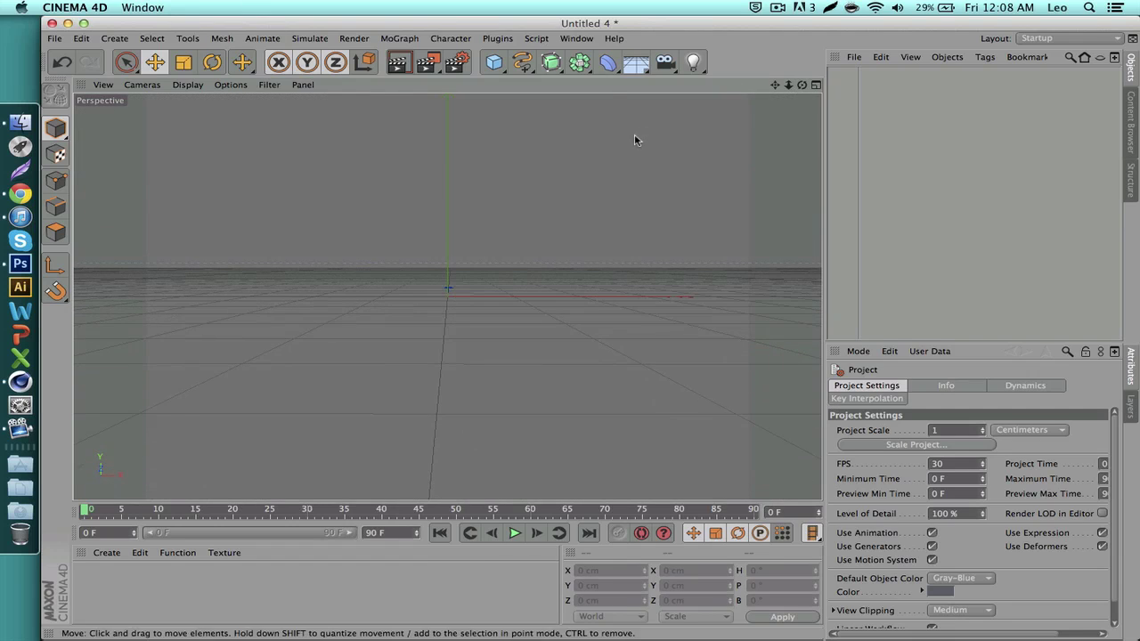
{"action": "left_click", "coordinate": [395, 40]}
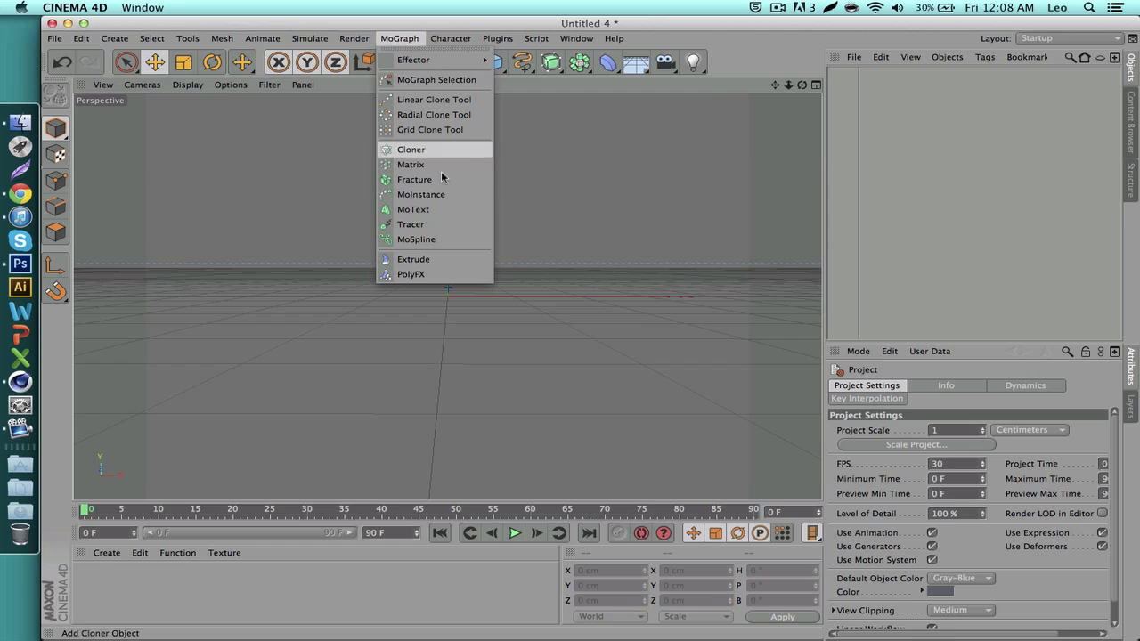
{"action": "key", "text": "Escape"}
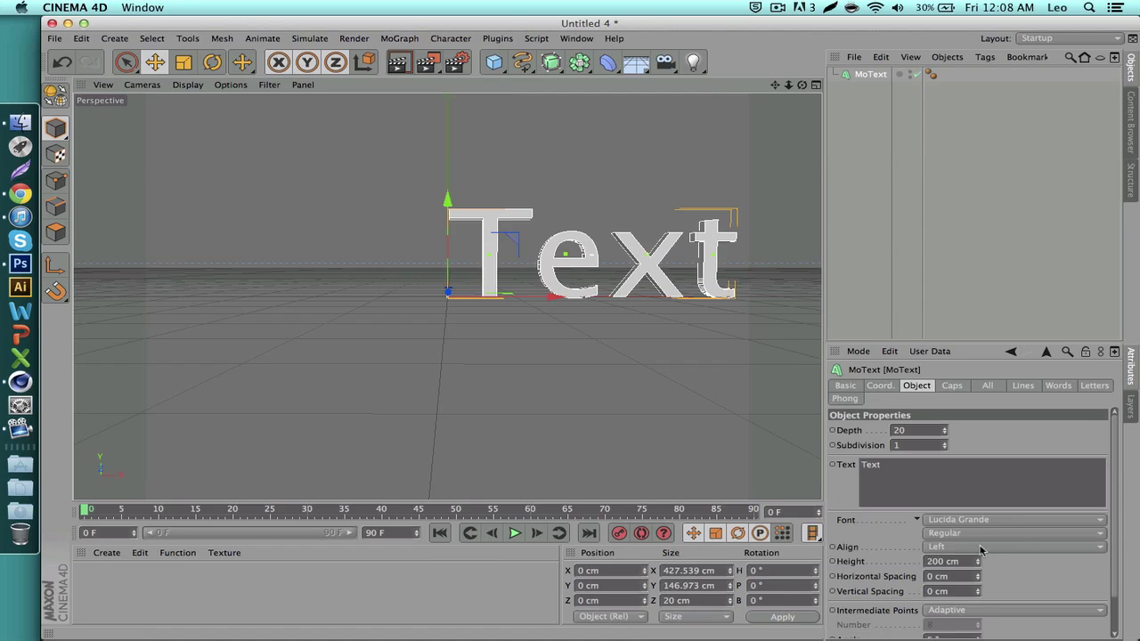
{"action": "left_click", "coordinate": [960, 536]}
{"action": "left_click", "coordinate": [958, 536]}
{"action": "left_click", "coordinate": [961, 547]}
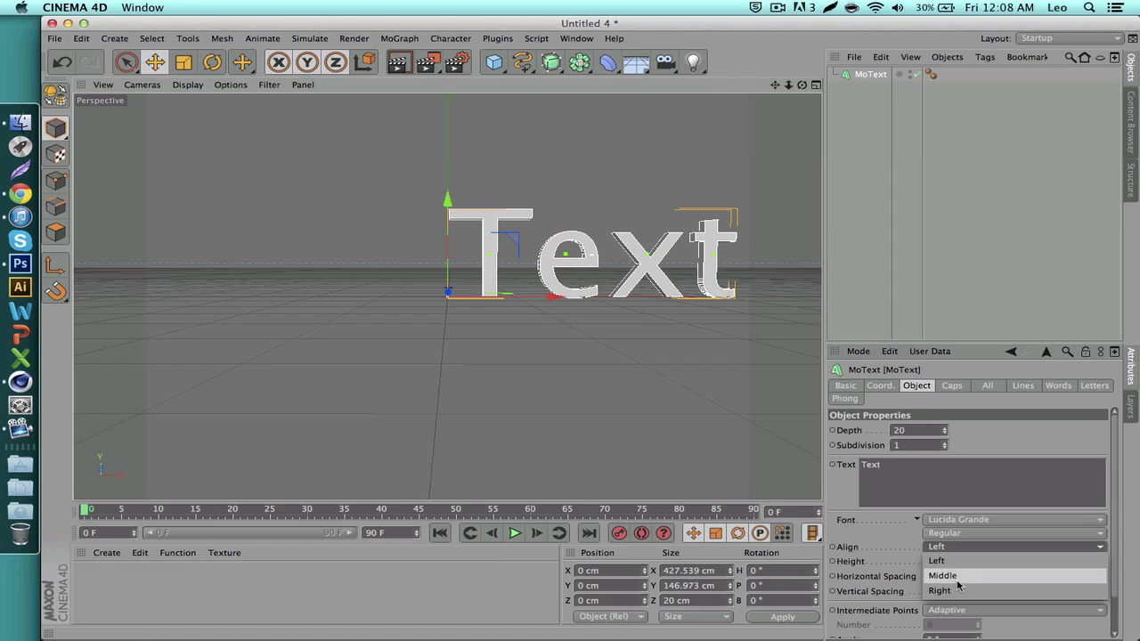
{"action": "left_click", "coordinate": [955, 582]}
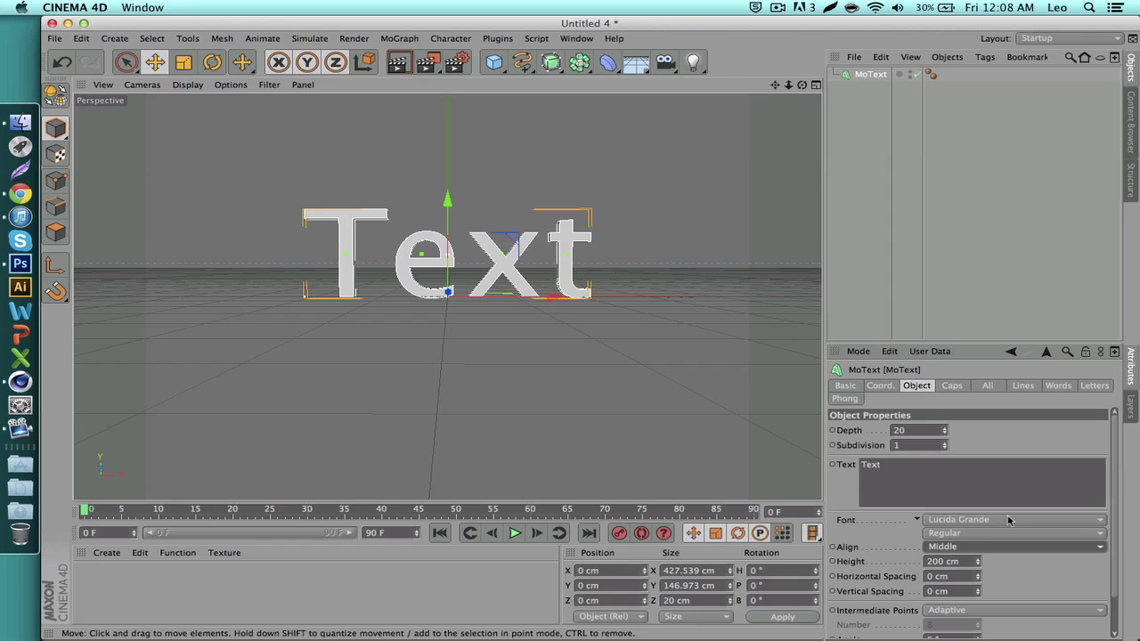
- Change the MoText's wording to TUT and its font to Megadeth
{"action": "left_click", "coordinate": [924, 505]}
{"action": "key", "text": "super+a"}
{"action": "type", "text": "TUT"}
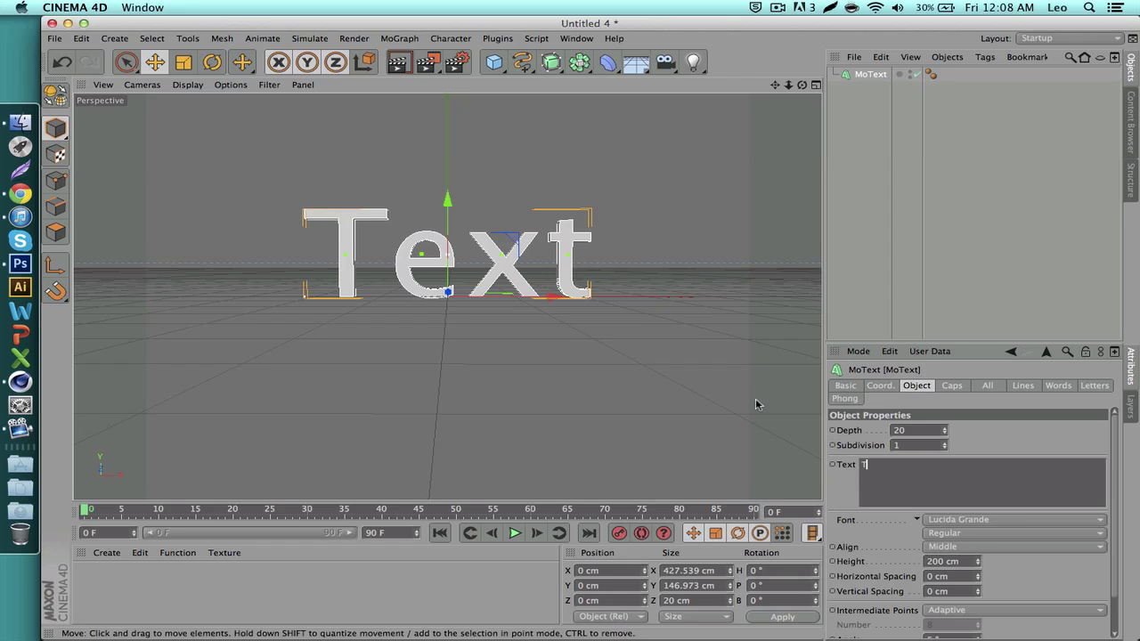
{"action": "left_click", "coordinate": [968, 521]}
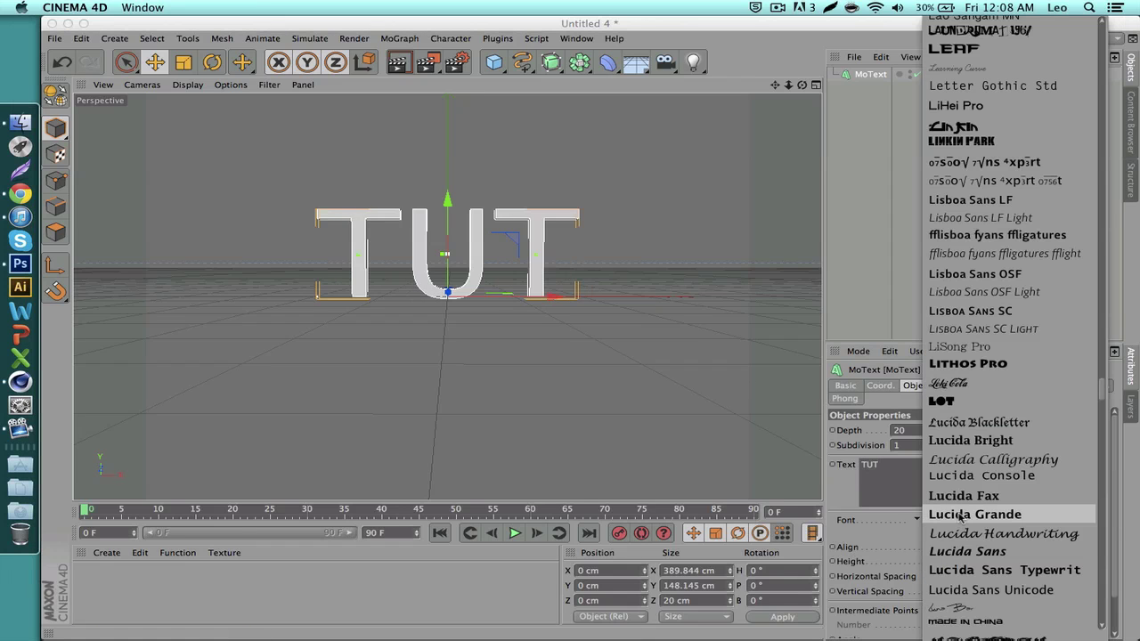
{"action": "scroll", "coordinate": [960, 515], "scroll_direction": "down", "scroll_amount": 10}
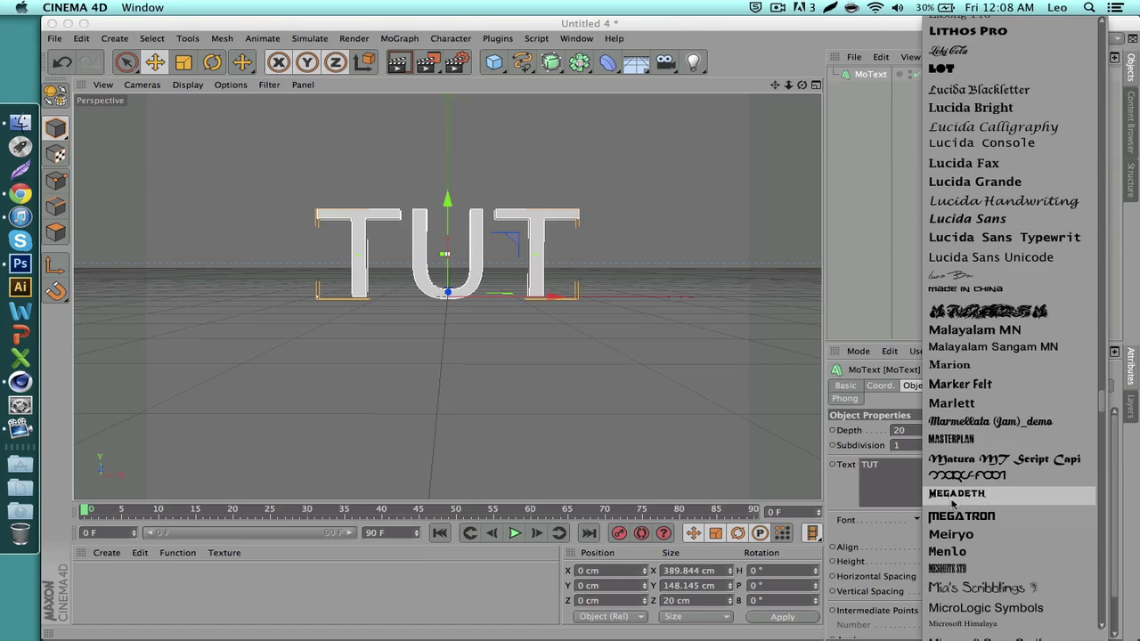
{"action": "left_click", "coordinate": [957, 492]}
{"action": "scroll", "coordinate": [448, 290], "scroll_direction": "up", "scroll_amount": 3}
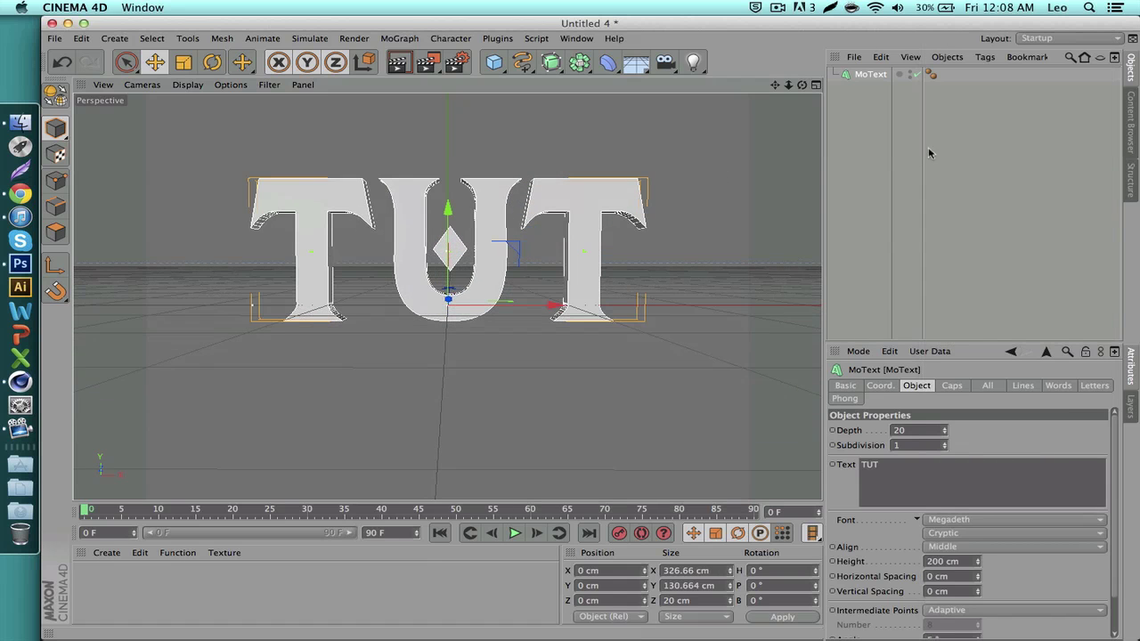
- Duplicate the MoText object by copying and pasting it
{"action": "left_click", "coordinate": [932, 110]}
{"action": "left_click", "coordinate": [858, 77]}
{"action": "left_click_drag", "start_coordinate": [775, 87], "coordinate": [820, 87]}
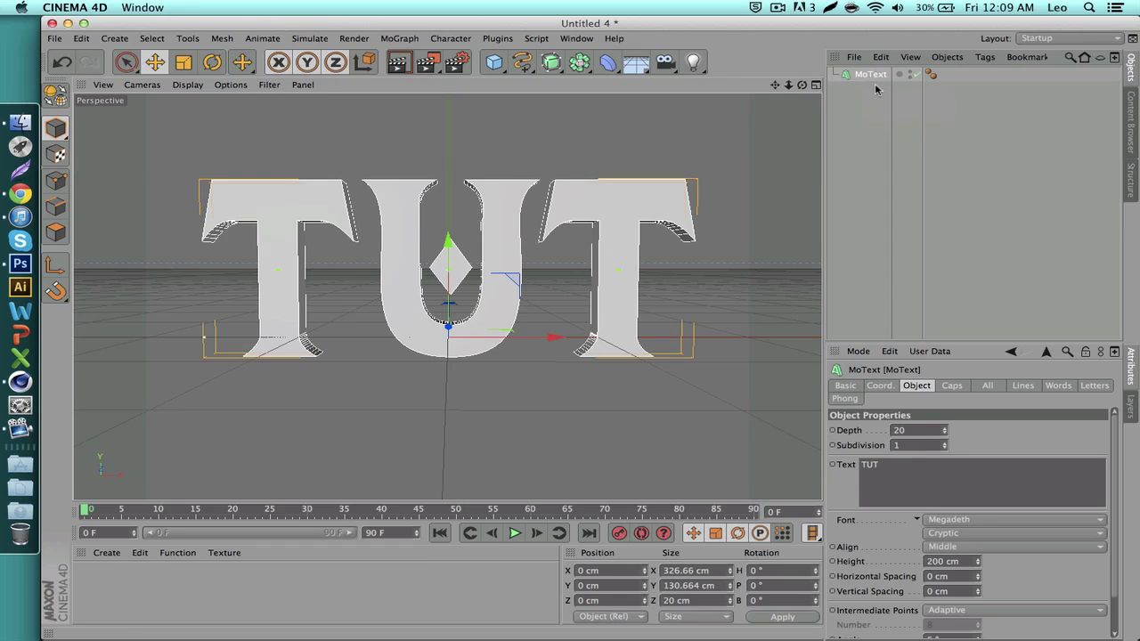
{"action": "key", "text": "super+c"}
{"action": "key", "text": "super+v"}
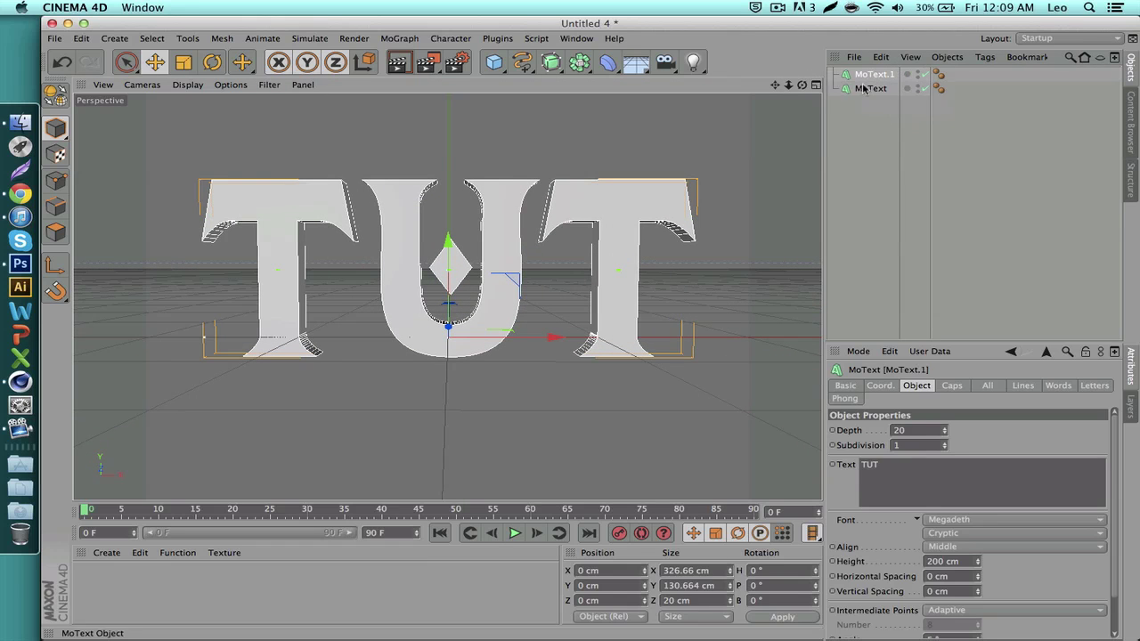
- Set the duplicate text's start and end caps to Fillet with a 1 cm radius each
{"action": "left_click", "coordinate": [951, 386]}
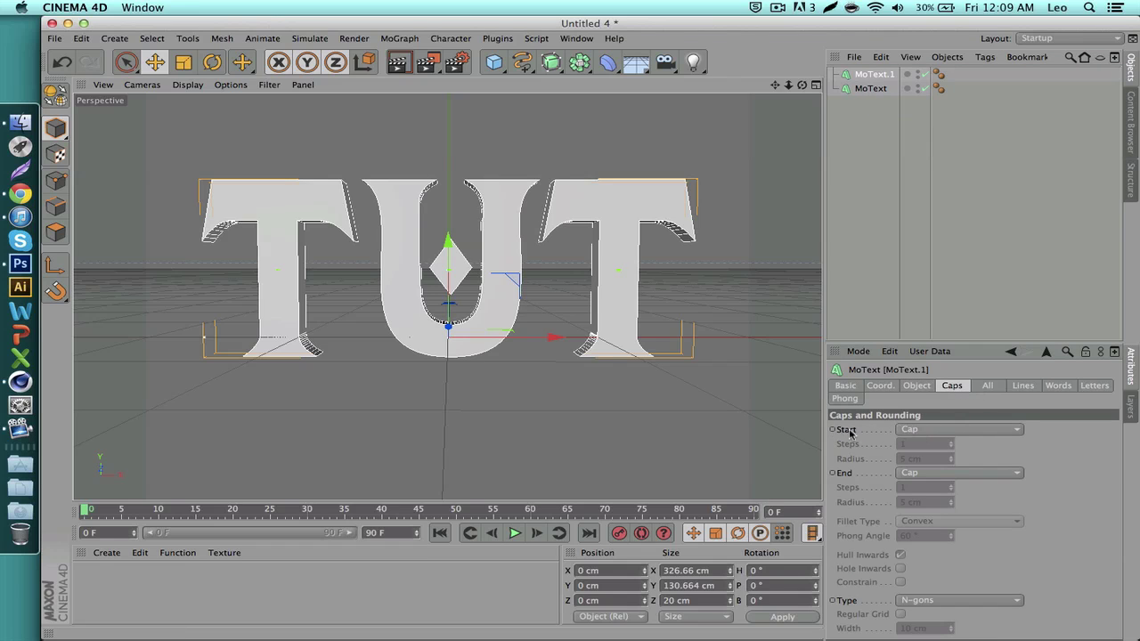
{"action": "left_click", "coordinate": [921, 430]}
{"action": "left_click", "coordinate": [917, 473]}
{"action": "left_click", "coordinate": [920, 474]}
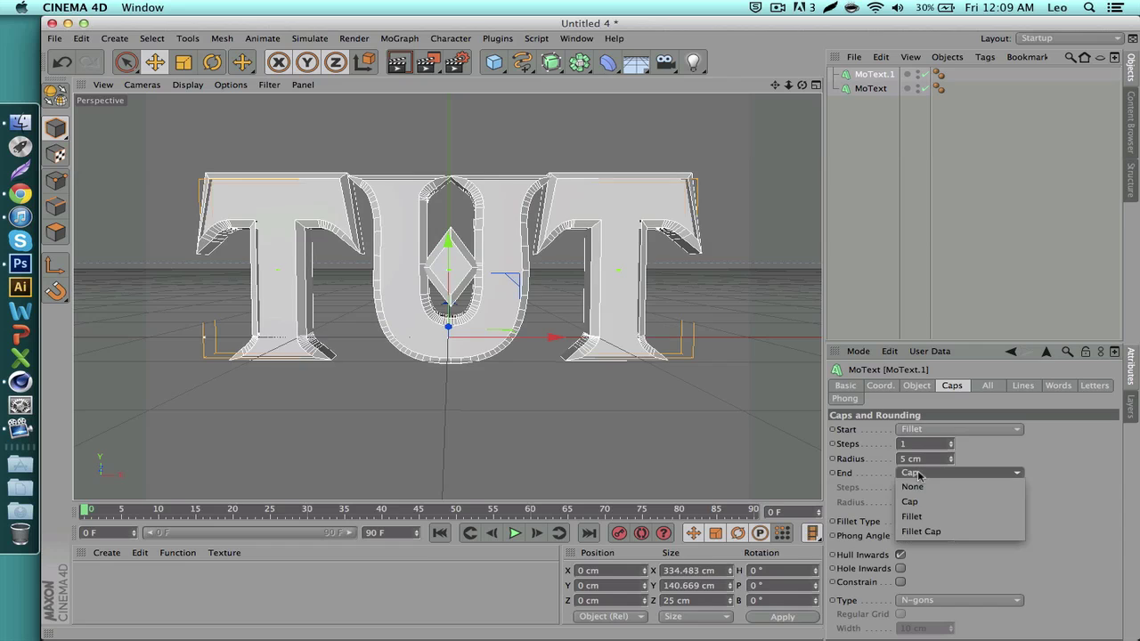
{"action": "left_click", "coordinate": [915, 516]}
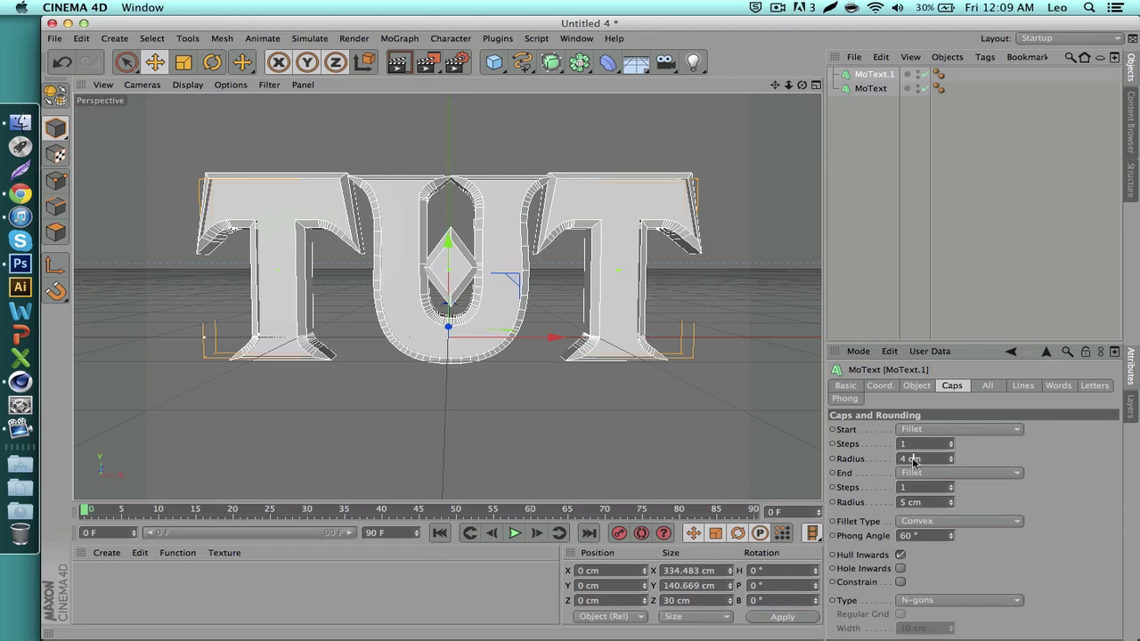
{"action": "scroll", "coordinate": [913, 462], "scroll_direction": "down", "scroll_amount": 3}
{"action": "scroll", "coordinate": [911, 506], "scroll_direction": "down", "scroll_amount": 3}
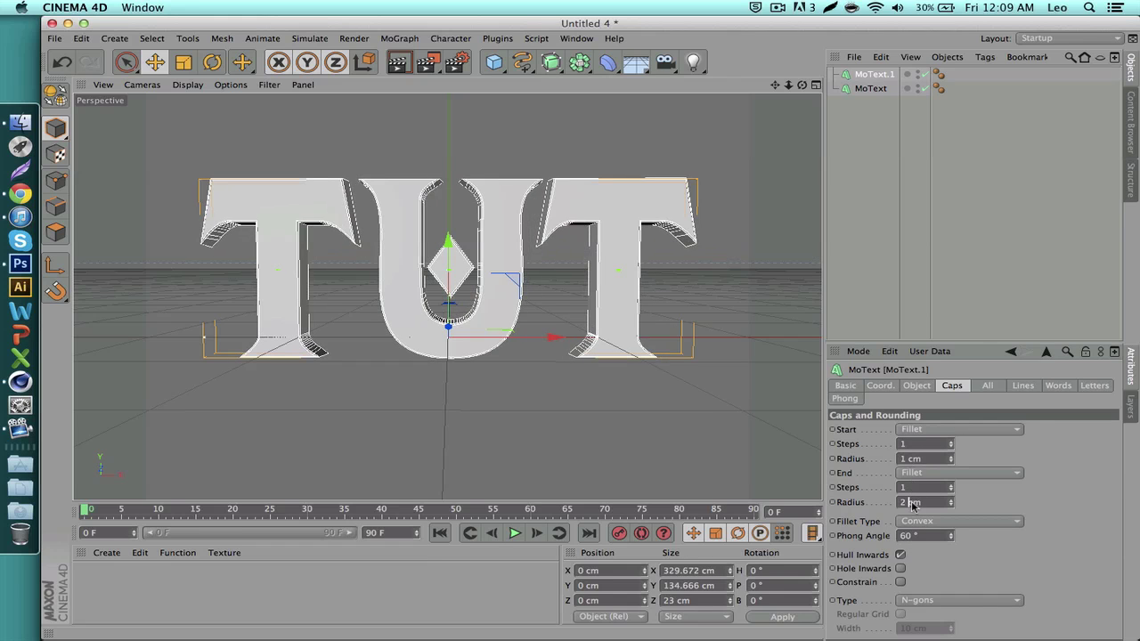
- Try moving the filleted text copy forward along the Z axis, and undo the move
{"action": "left_click_drag", "start_coordinate": [801, 84], "coordinate": [835, 98]}
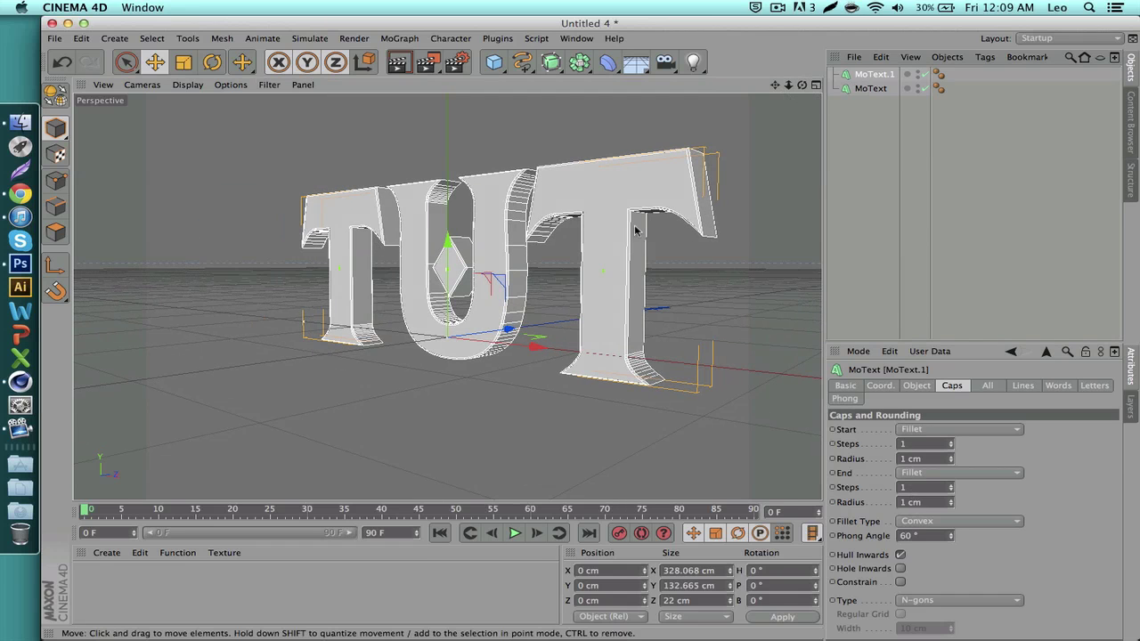
{"action": "left_click_drag", "start_coordinate": [510, 328], "coordinate": [427, 349]}
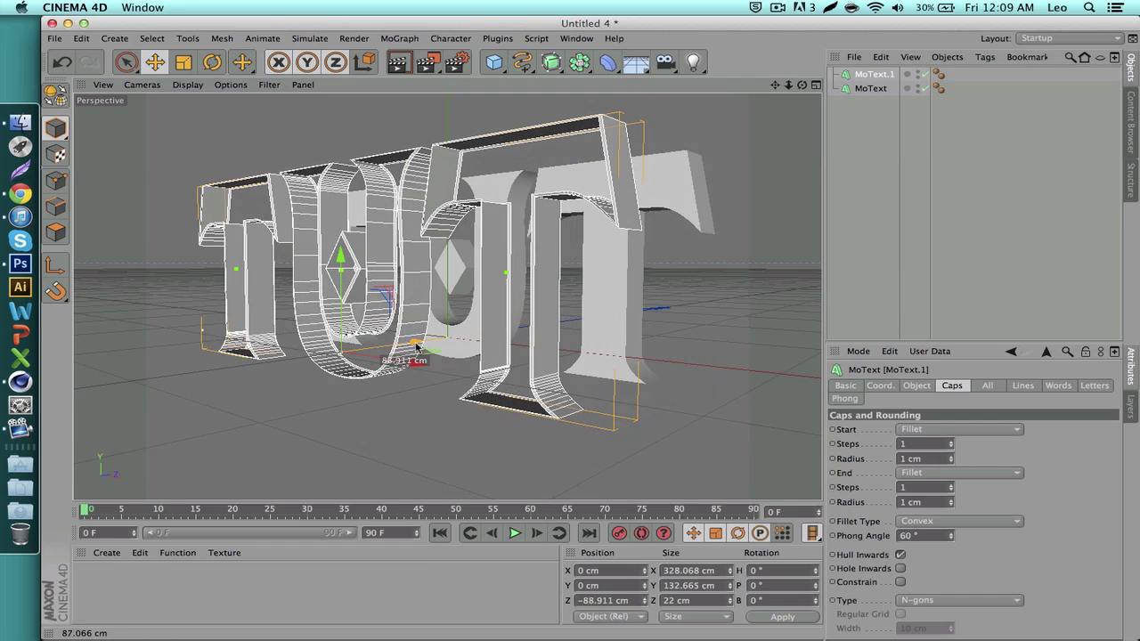
{"action": "key", "text": "ctrl+z"}
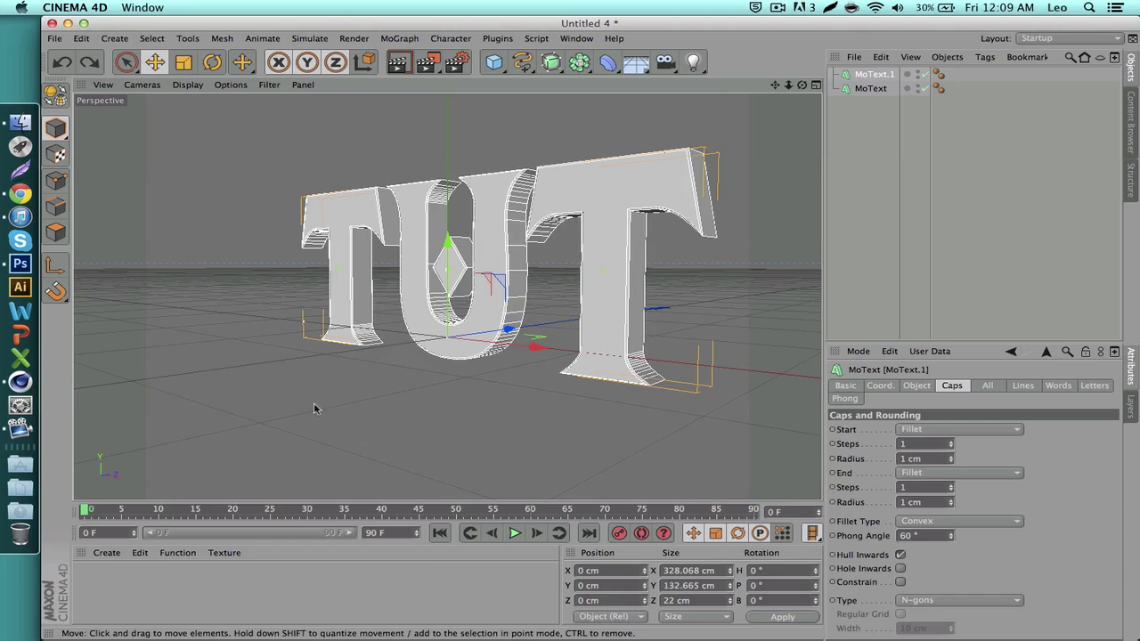
- Create a new material for the text
{"action": "double_click", "coordinate": [191, 601]}
{"action": "double_click", "coordinate": [94, 581]}
{"action": "left_click", "coordinate": [261, 250]}
{"action": "left_click", "coordinate": [228, 358]}
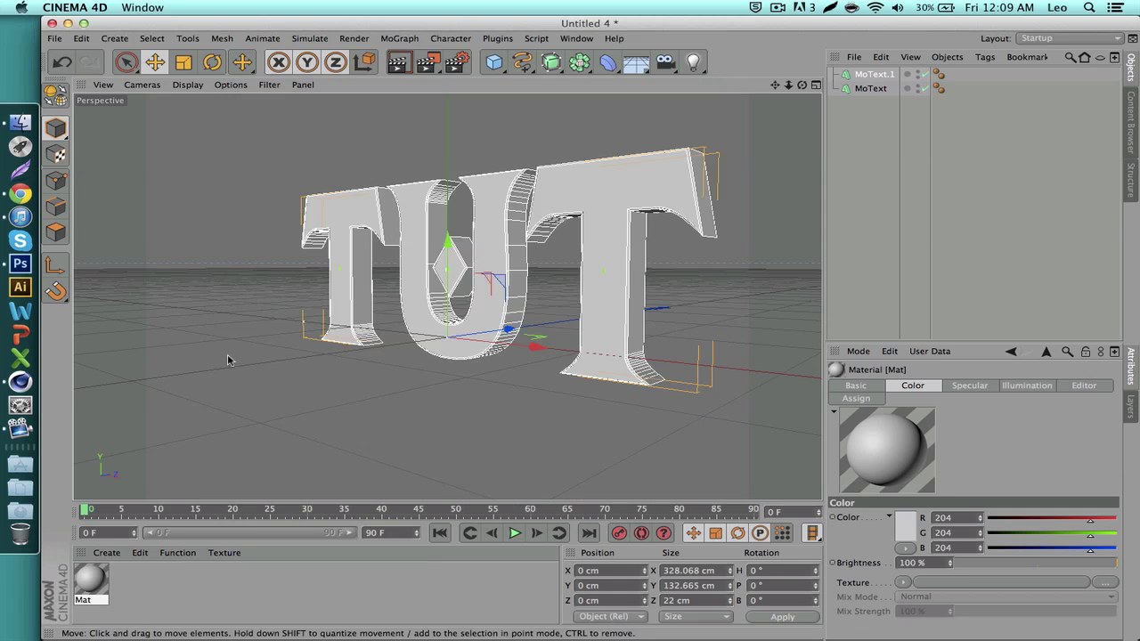
{"action": "left_click", "coordinate": [106, 553]}
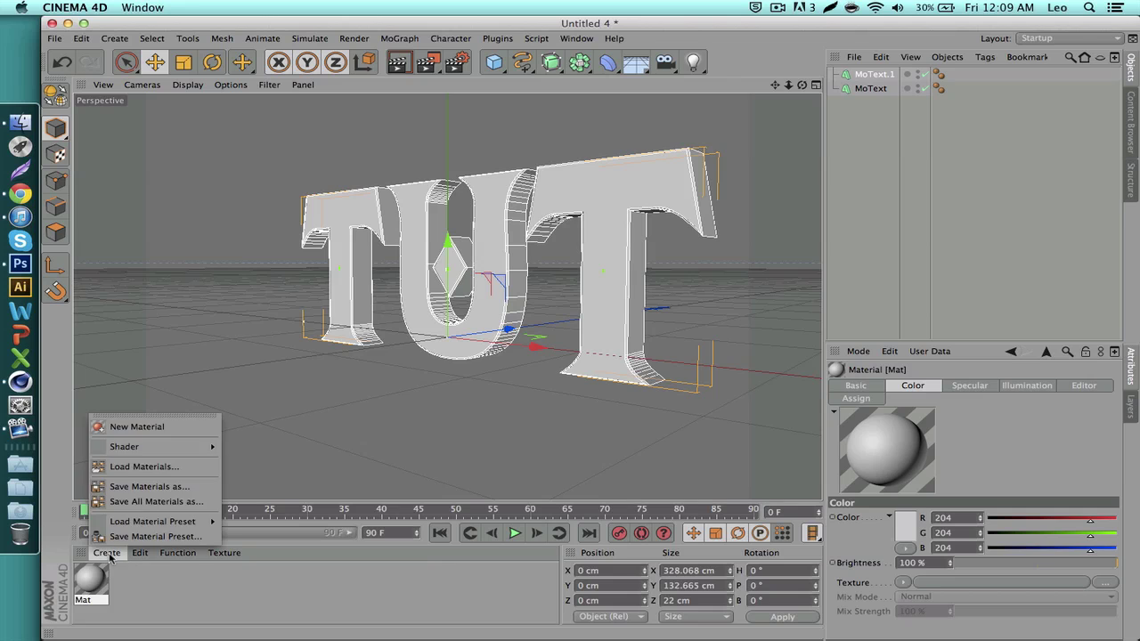
{"action": "left_click", "coordinate": [178, 553]}
{"action": "left_click", "coordinate": [152, 600]}
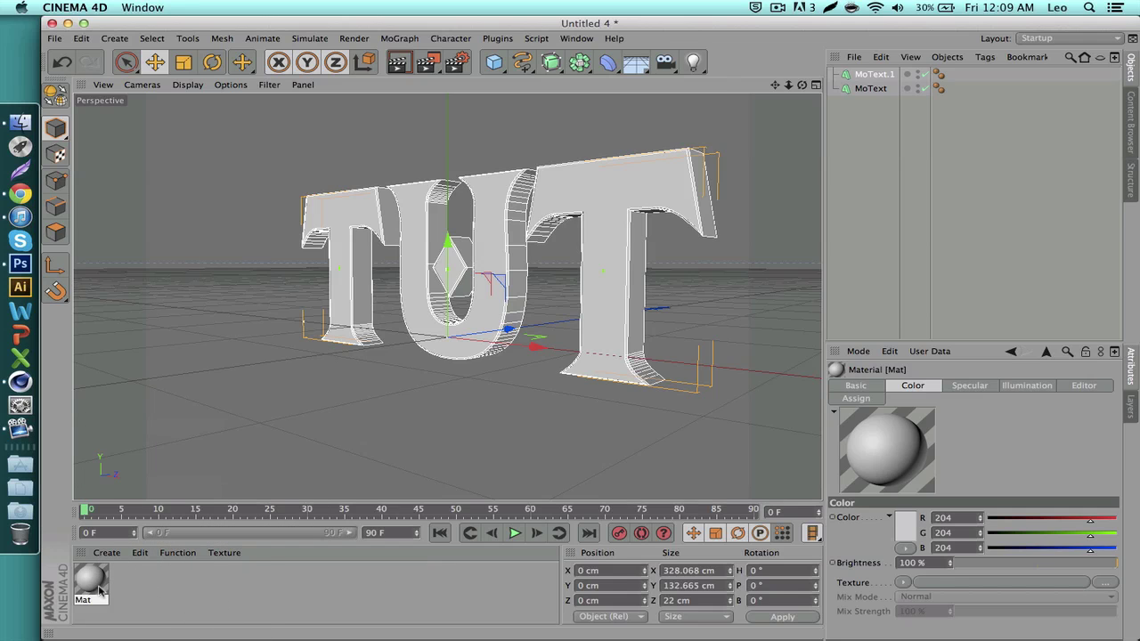
- Open the new material for editing and set its color to a green of R 28, G 190, B 150
{"action": "double_click", "coordinate": [92, 581]}
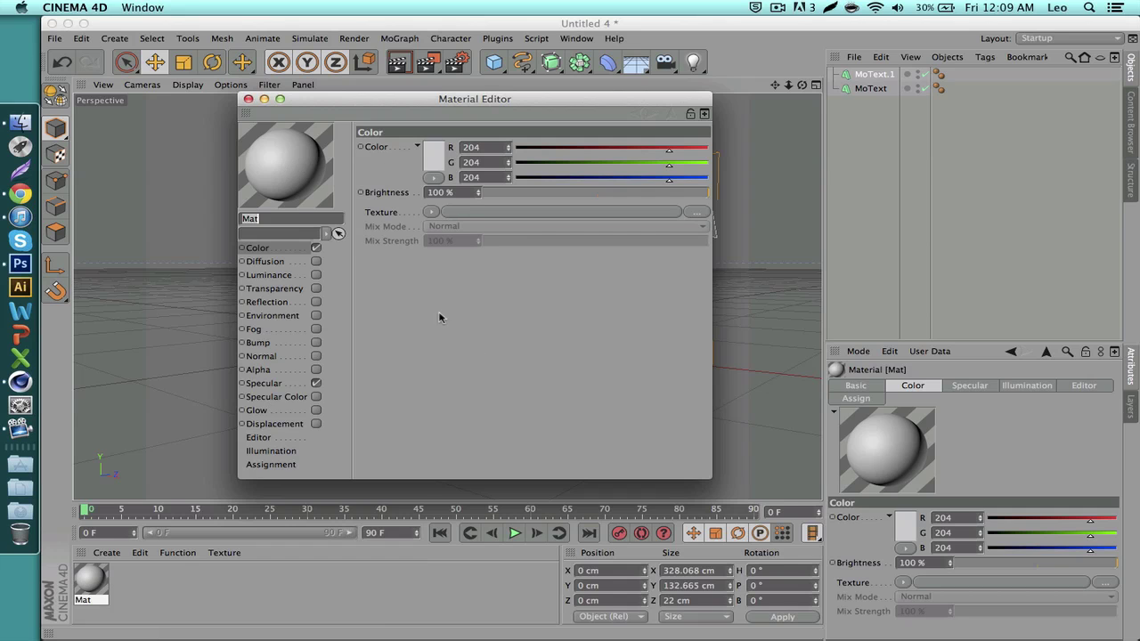
{"action": "left_click_drag", "start_coordinate": [475, 99], "coordinate": [913, 145]}
{"action": "left_click_drag", "start_coordinate": [831, 147], "coordinate": [731, 139]}
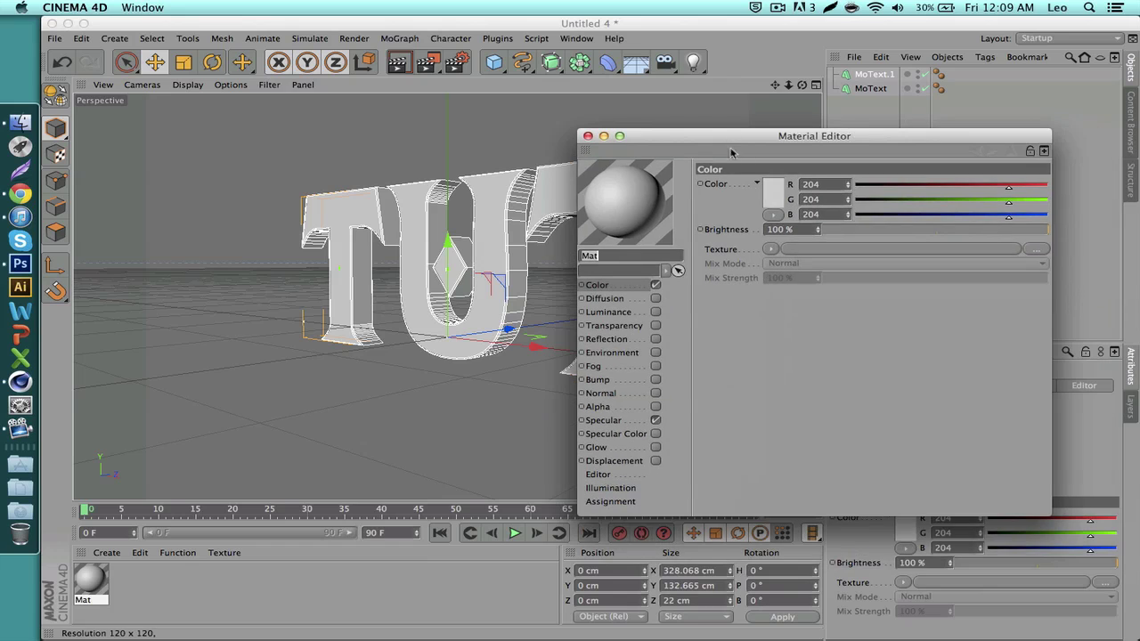
{"action": "left_click", "coordinate": [773, 195]}
{"action": "left_click", "coordinate": [812, 144]}
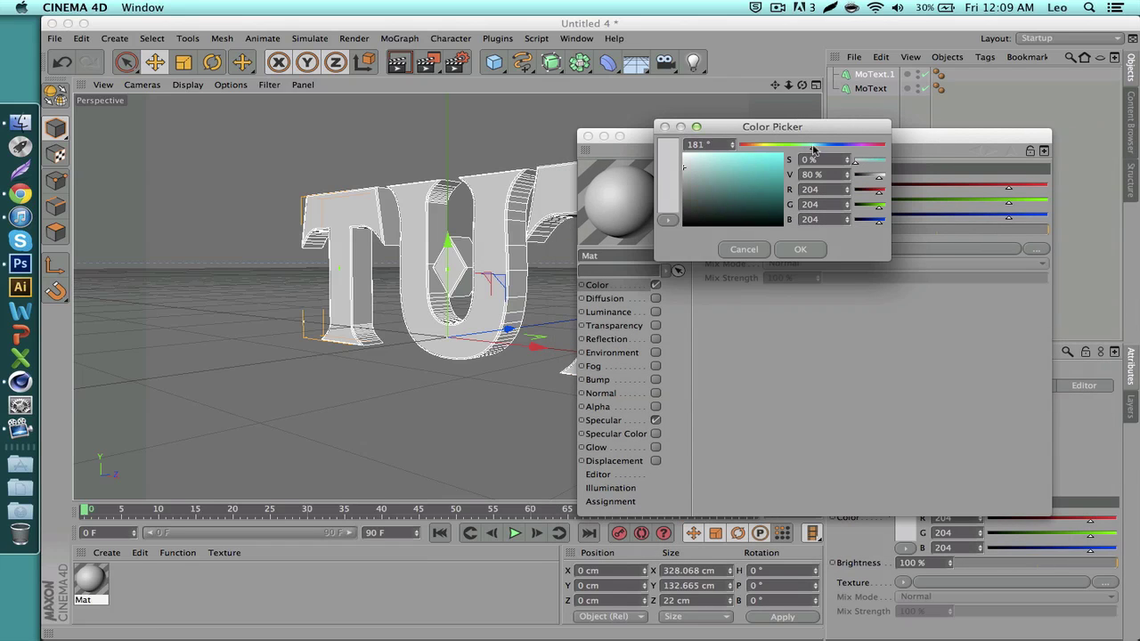
{"action": "left_click_drag", "start_coordinate": [754, 172], "coordinate": [766, 170]}
{"action": "key", "text": "Return"}
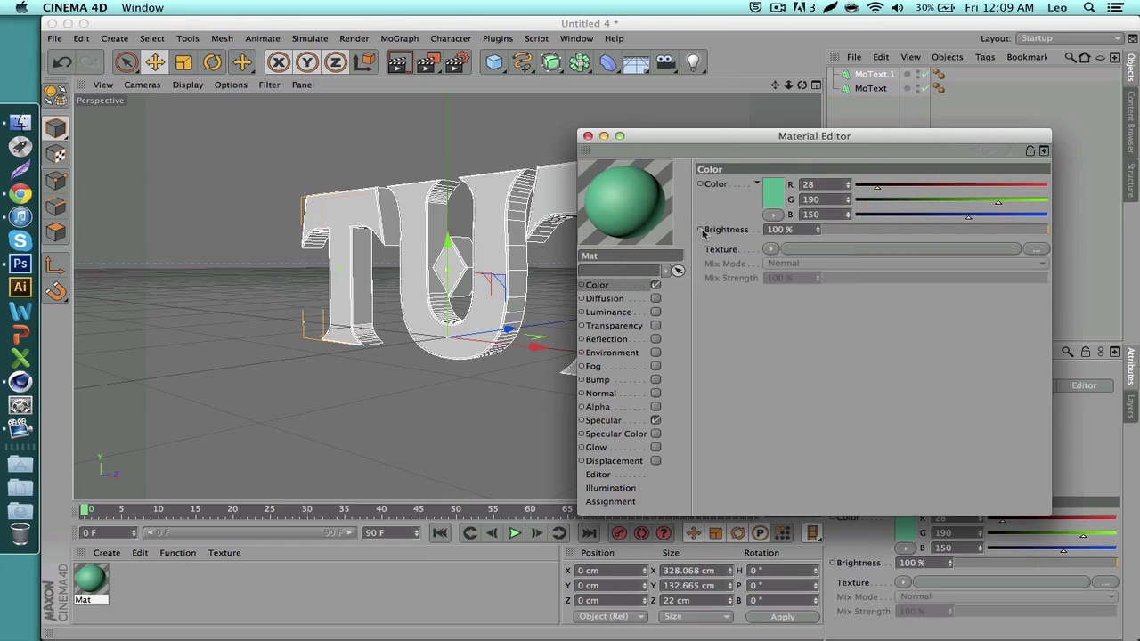
- Switch the material preview to Object (Soft Shadow) and enable the Reflection channel with a Fresnel texture
{"action": "right_click", "coordinate": [620, 208]}
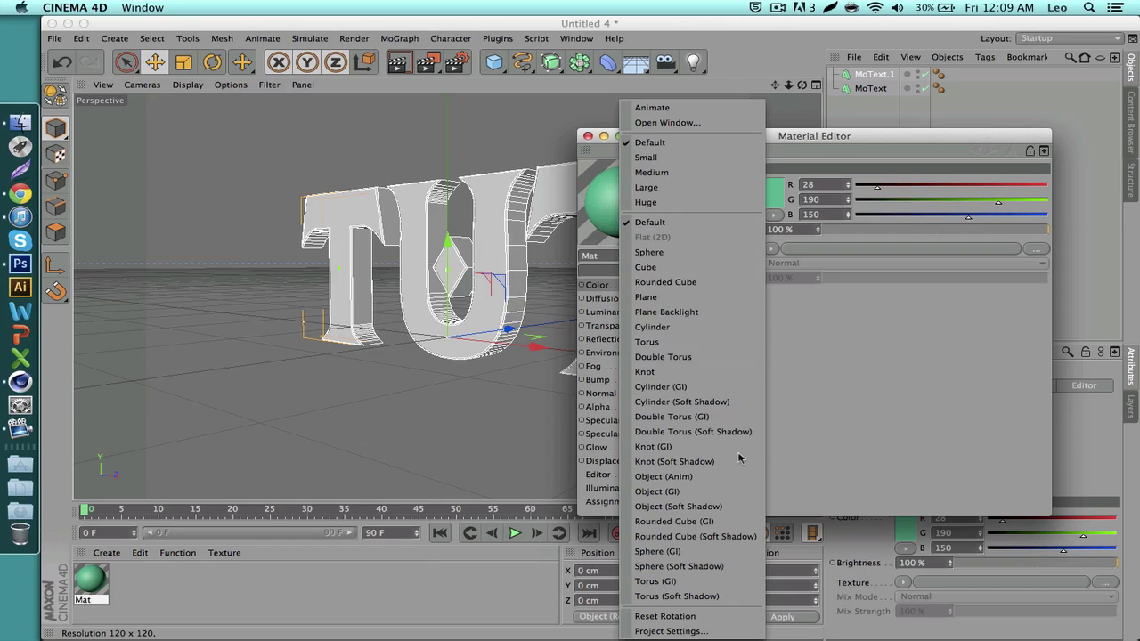
{"action": "left_click", "coordinate": [710, 507]}
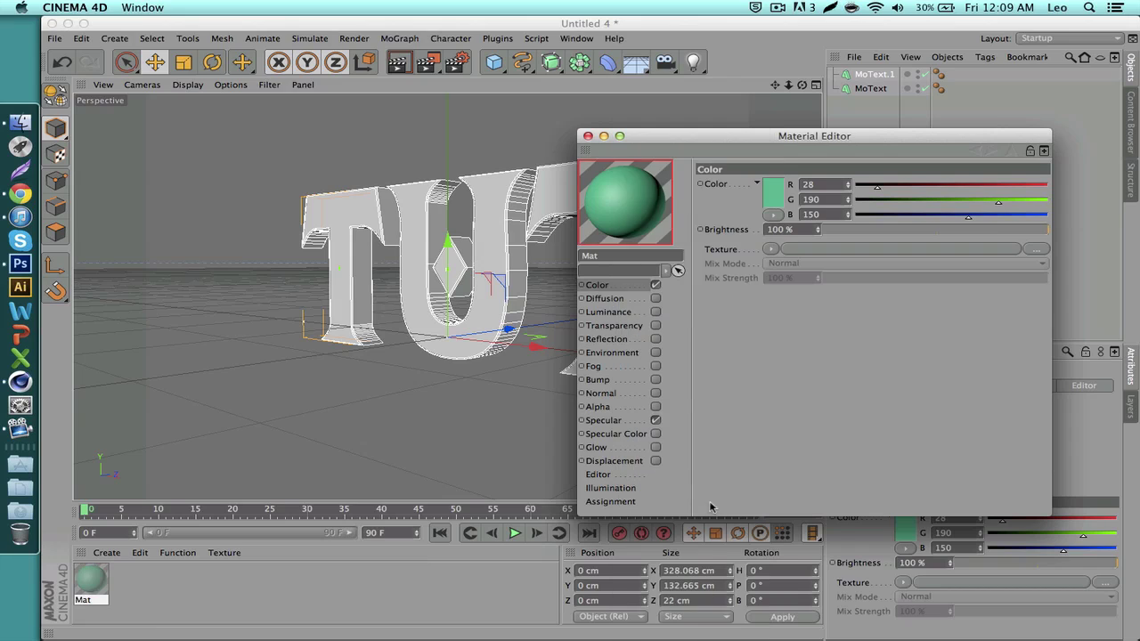
{"action": "left_click", "coordinate": [607, 339]}
{"action": "left_click", "coordinate": [655, 339]}
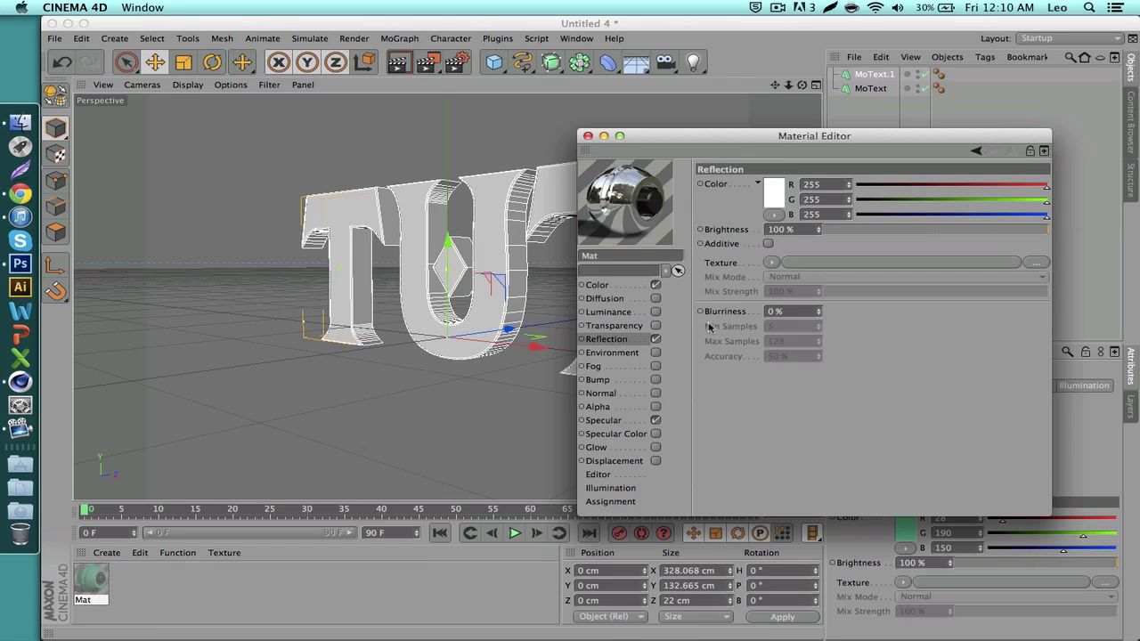
{"action": "left_click", "coordinate": [771, 263]}
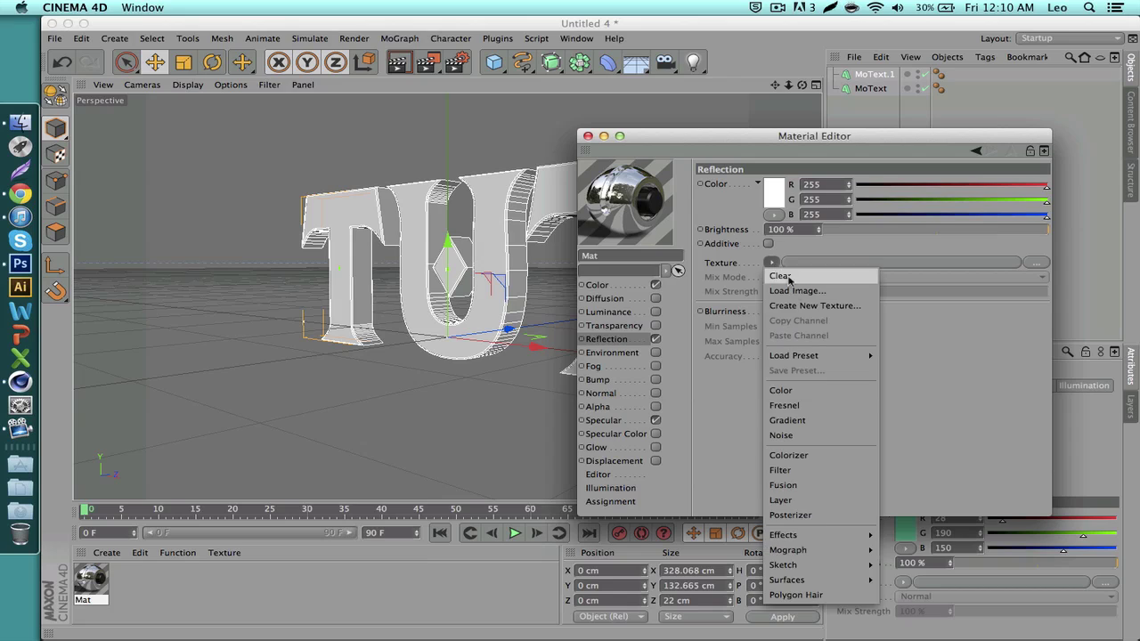
{"action": "left_click", "coordinate": [817, 407]}
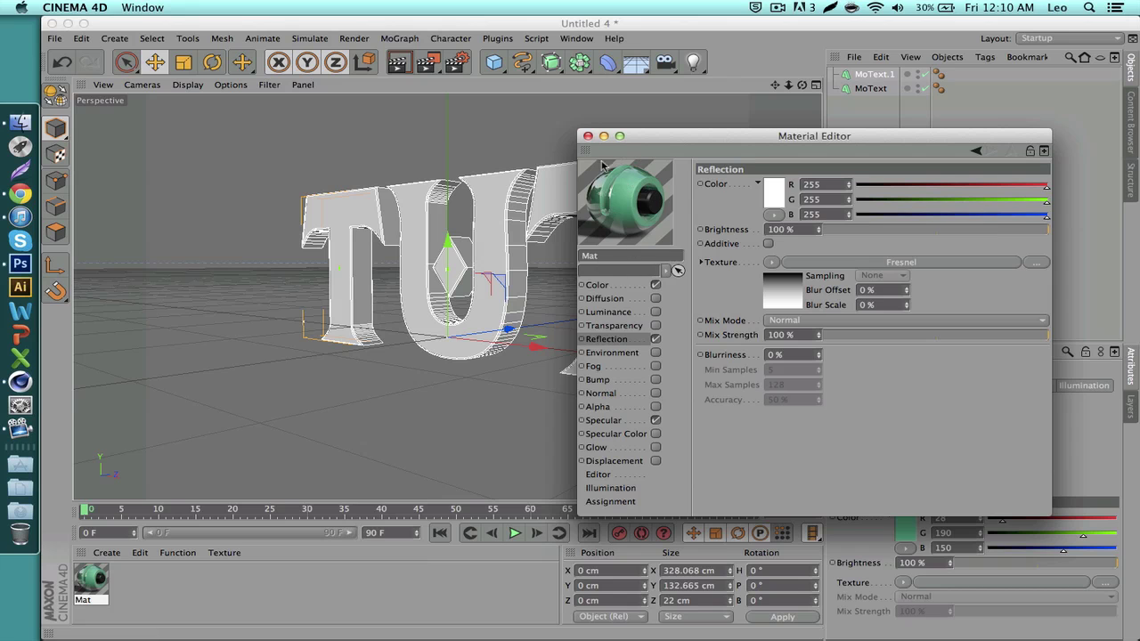
- Set the reflection's brightness and mix strength to 9% each and close the material editor
{"action": "left_click_drag", "start_coordinate": [802, 85], "coordinate": [755, 121]}
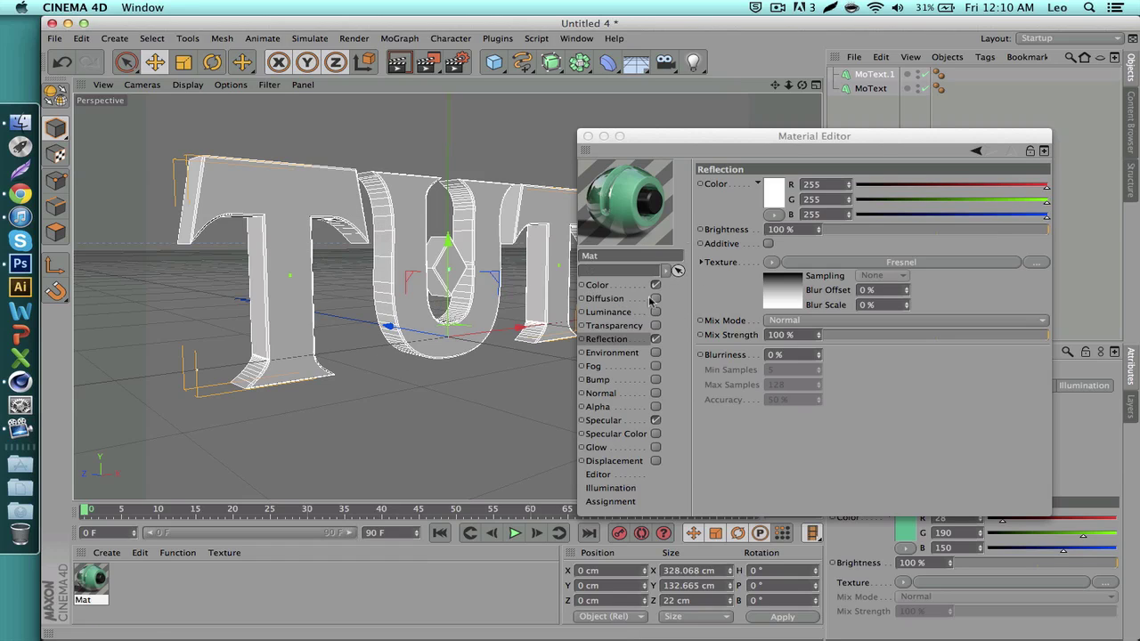
{"action": "left_click", "coordinate": [833, 230]}
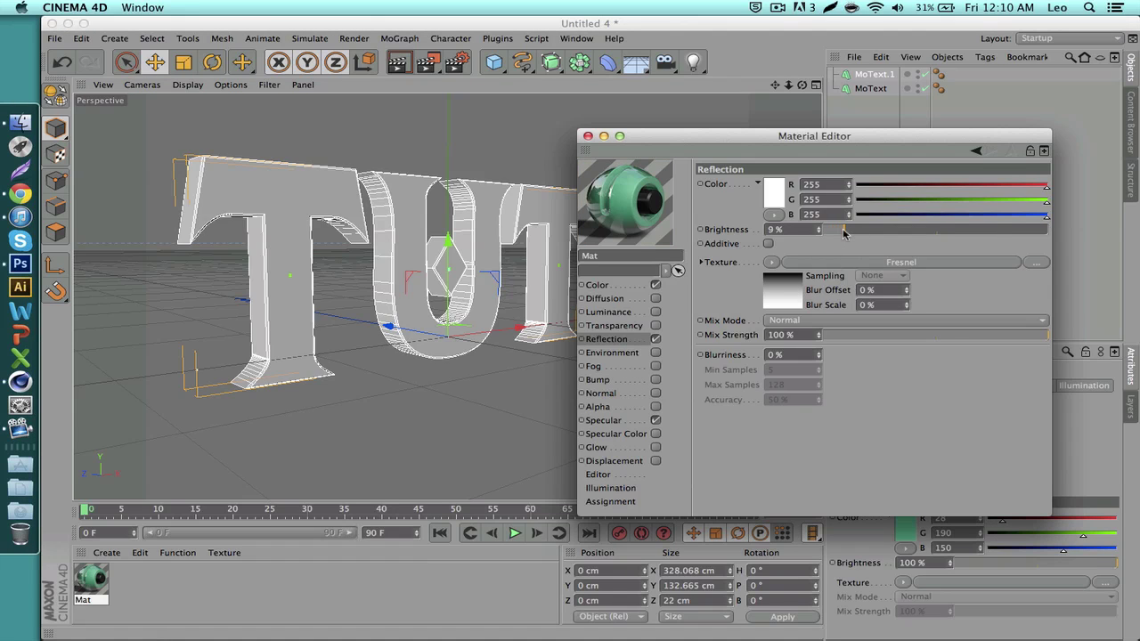
{"action": "left_click", "coordinate": [847, 335]}
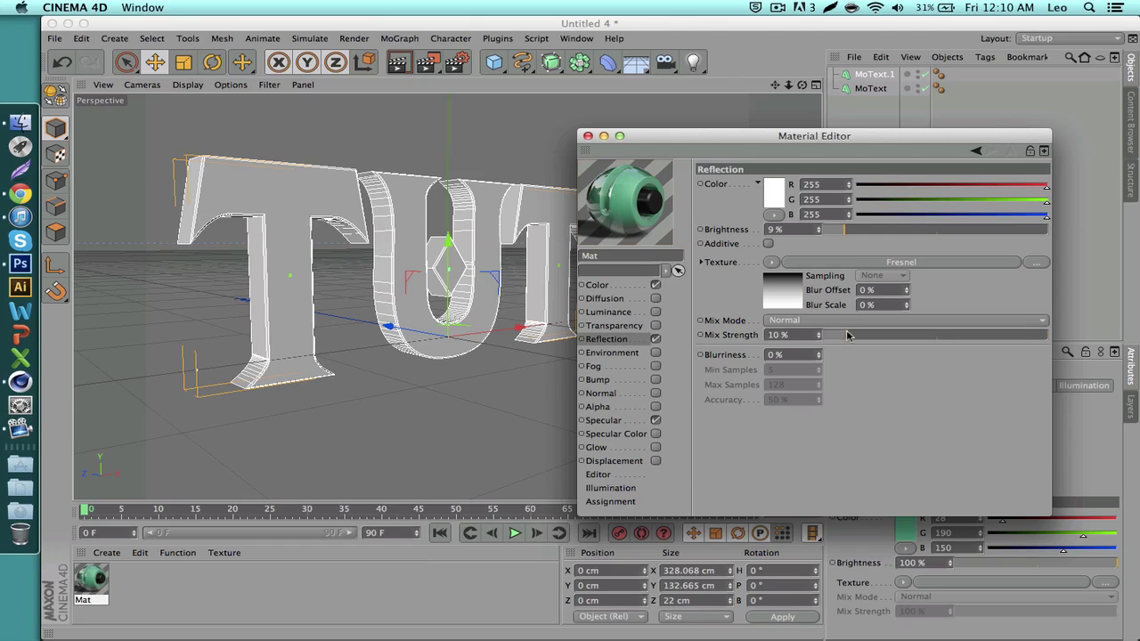
{"action": "left_click_drag", "start_coordinate": [848, 336], "coordinate": [843, 336]}
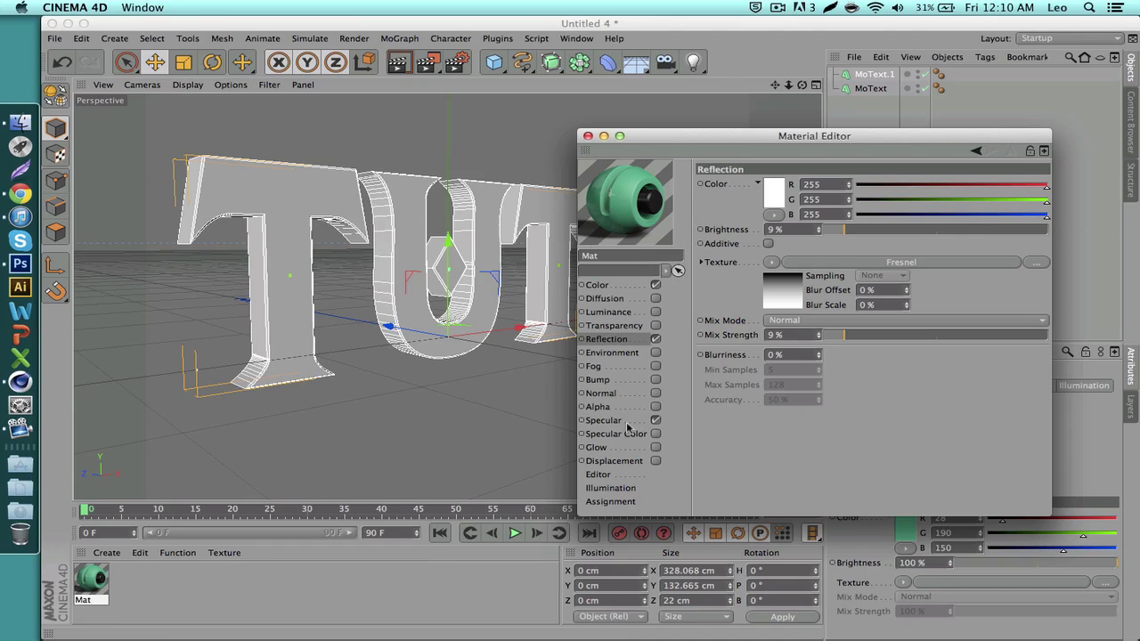
{"action": "left_click", "coordinate": [587, 136]}
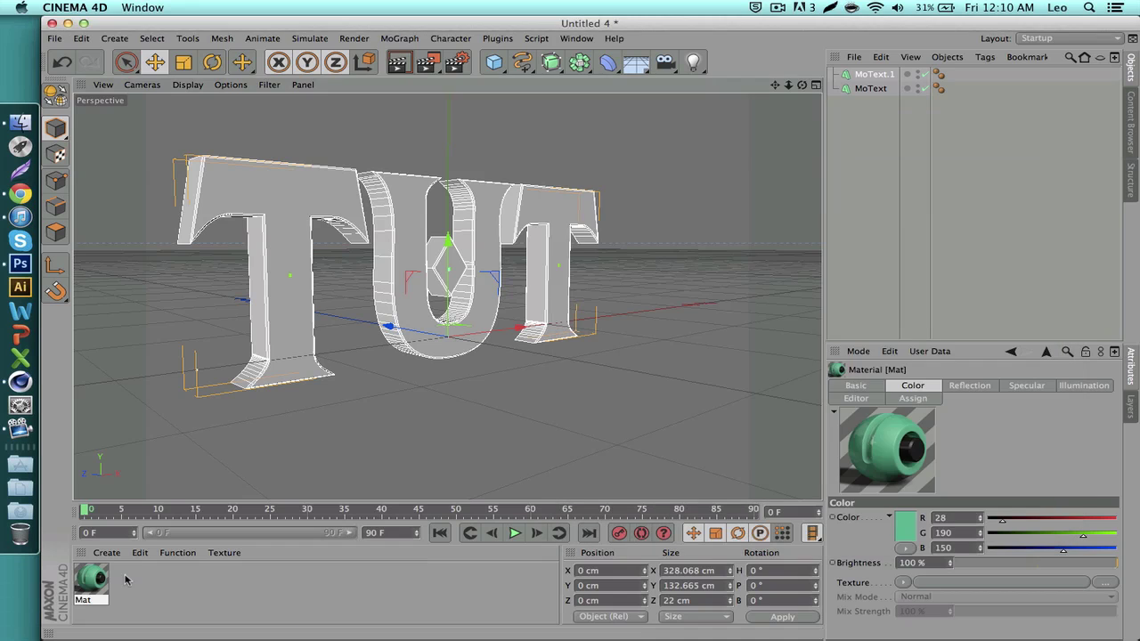
- Apply the green material to the MoText.1 text object and deselect it
{"action": "left_click_drag", "start_coordinate": [101, 577], "coordinate": [379, 304]}
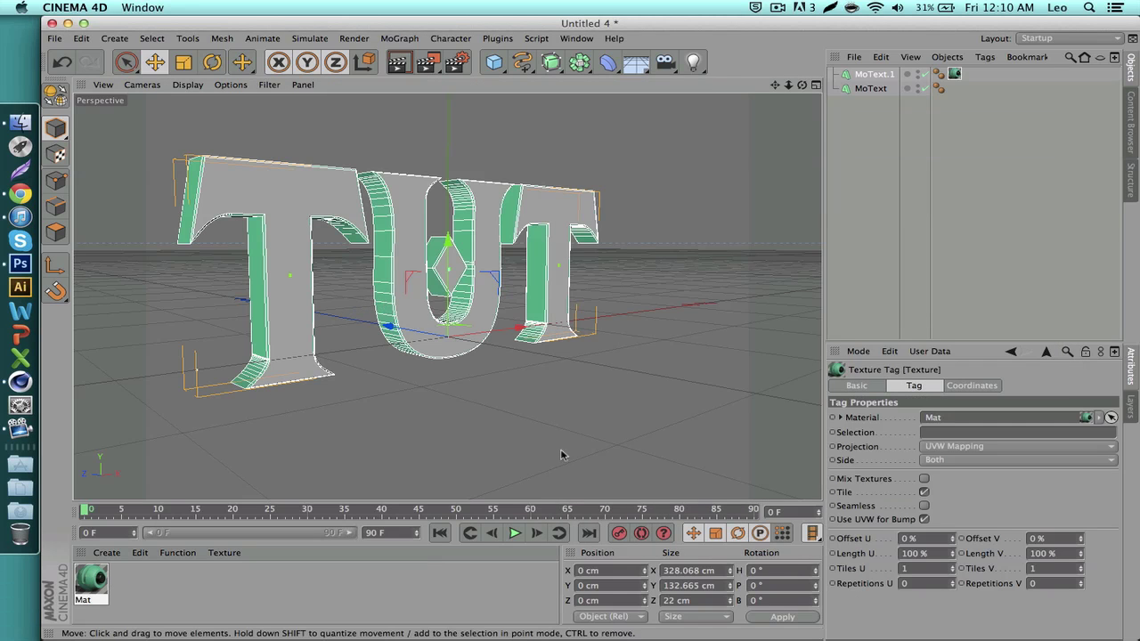
{"action": "left_click", "coordinate": [612, 401]}
{"action": "mouse_move", "coordinate": [803, 86]}
{"action": "left_mouse_down"}
{"action": "mouse_move", "coordinate": [447, 296]}
{"action": "mouse_move", "coordinate": [797, 91]}
{"action": "left_mouse_up"}
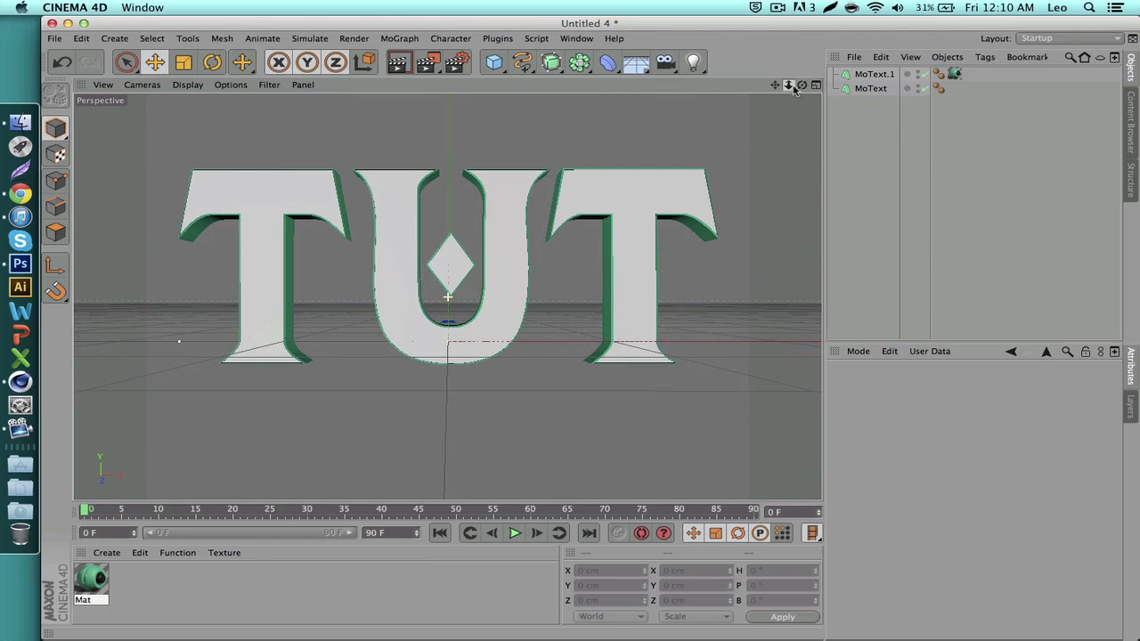
- Create a second material, open it for editing and switch its preview to Object (Soft Shadow)
{"action": "left_click", "coordinate": [868, 88]}
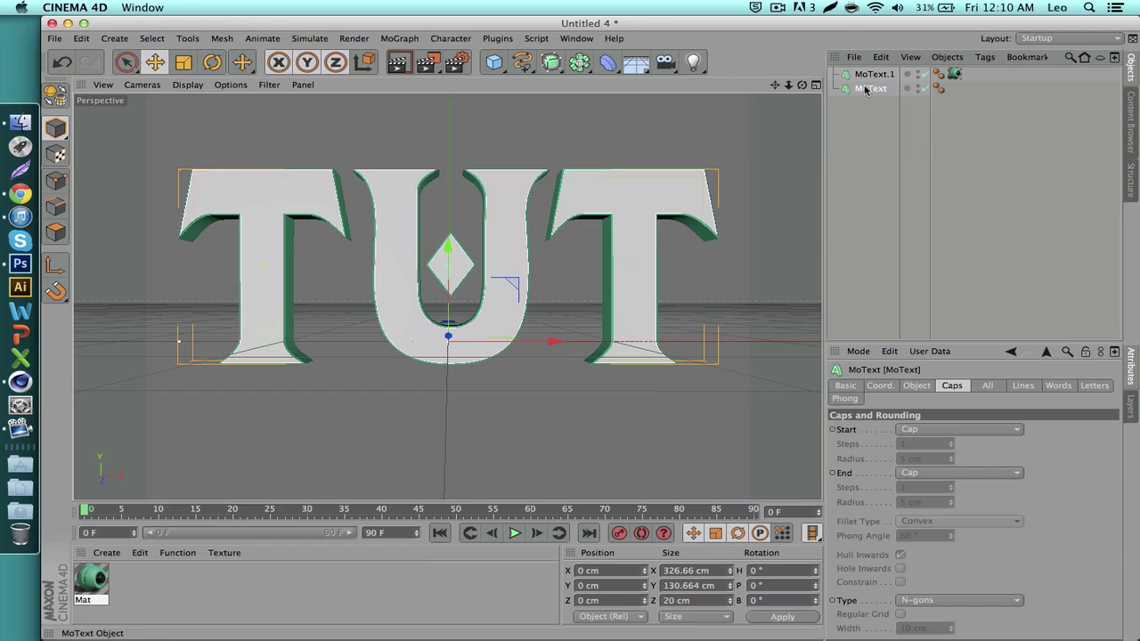
{"action": "double_click", "coordinate": [170, 583]}
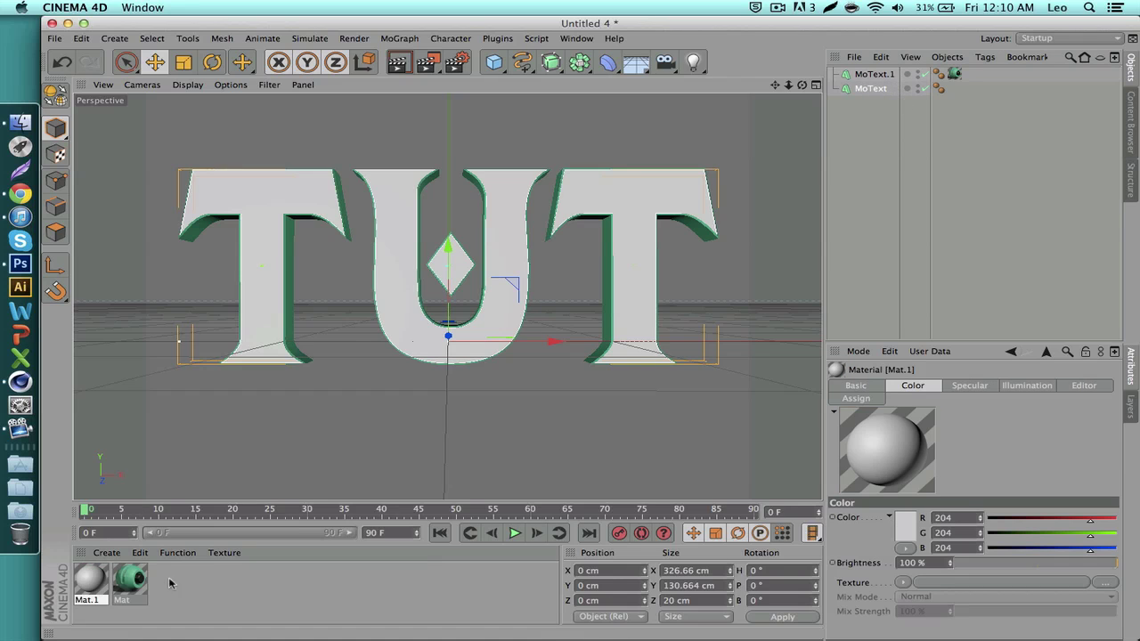
{"action": "double_click", "coordinate": [90, 579]}
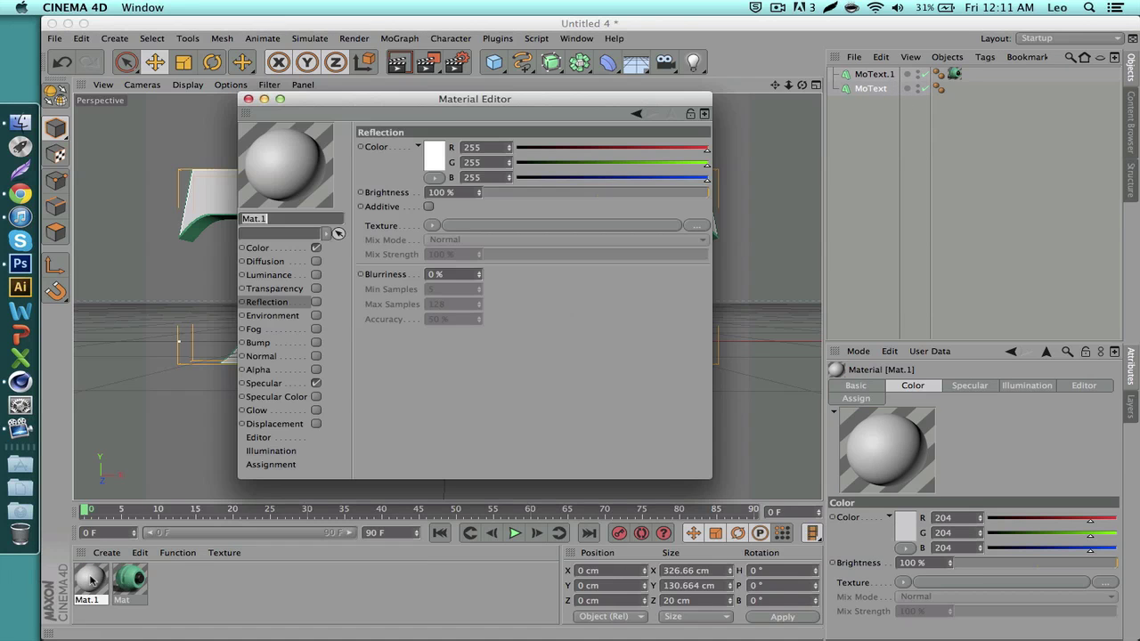
{"action": "right_click", "coordinate": [285, 194]}
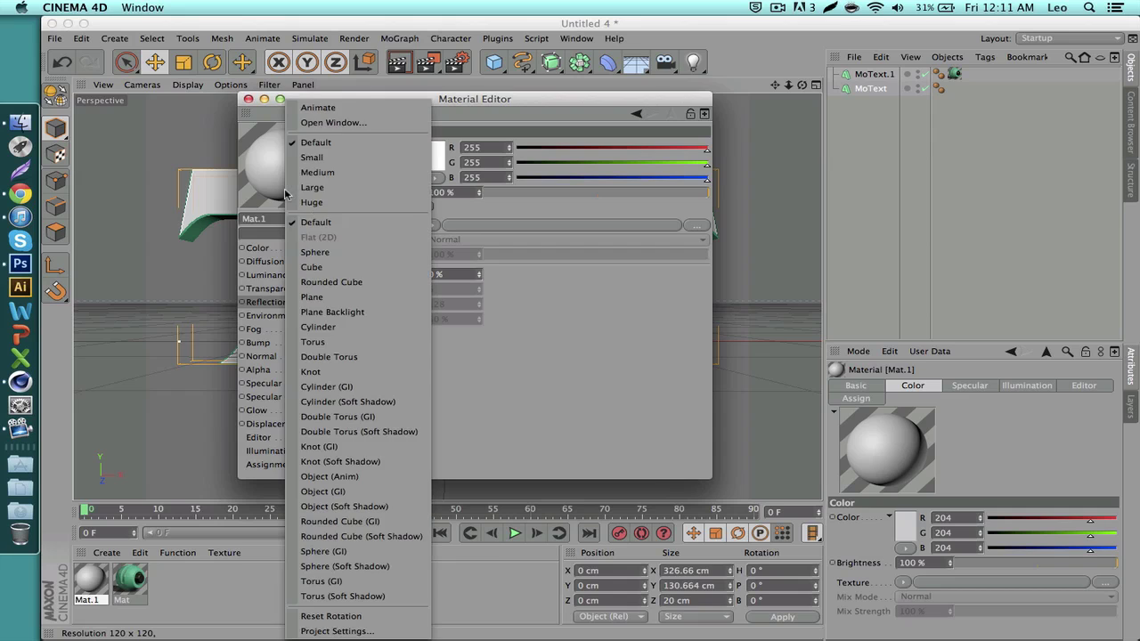
{"action": "left_click", "coordinate": [354, 509]}
- Set the second material's reflection color to a dark gray of R 71, G 71, B 71
{"action": "left_click", "coordinate": [432, 164]}
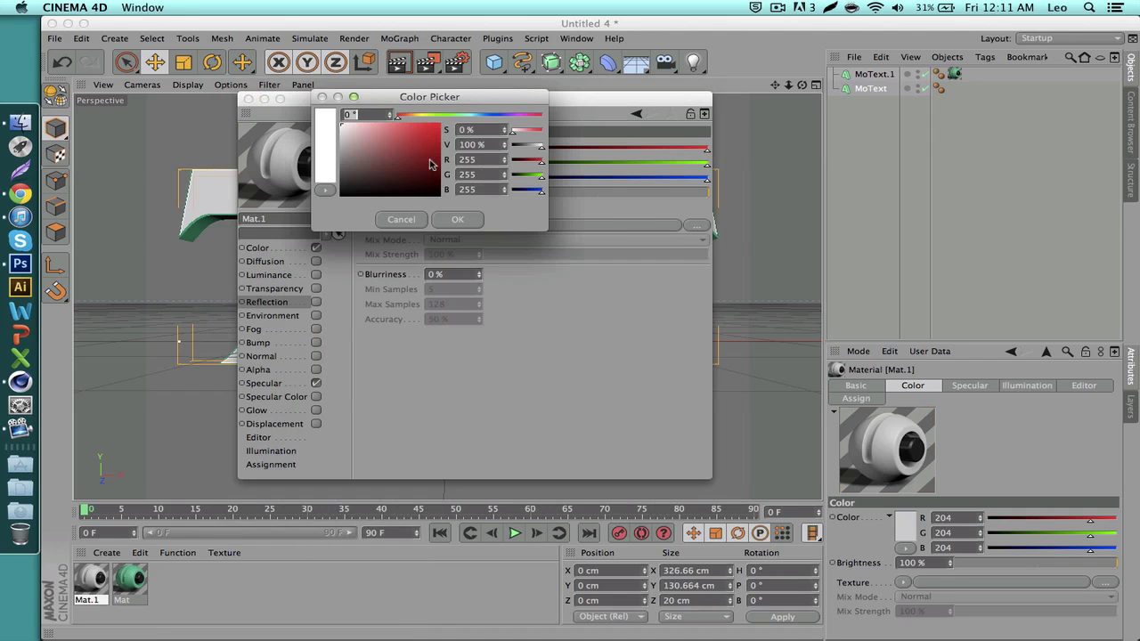
{"action": "left_click_drag", "start_coordinate": [357, 173], "coordinate": [322, 178]}
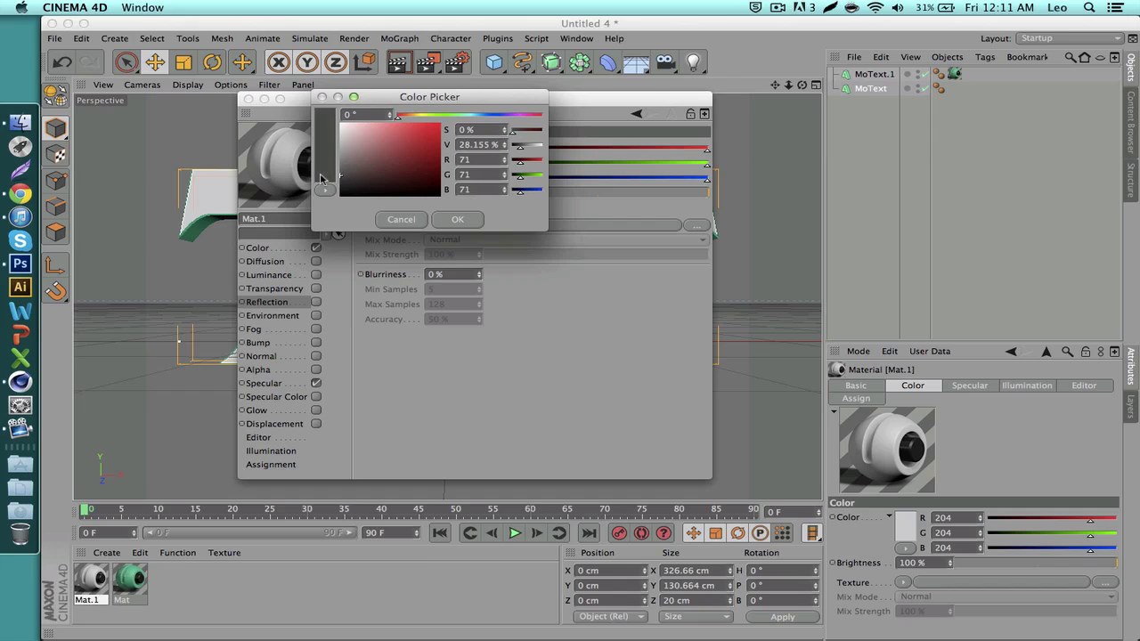
{"action": "key", "text": "Return"}
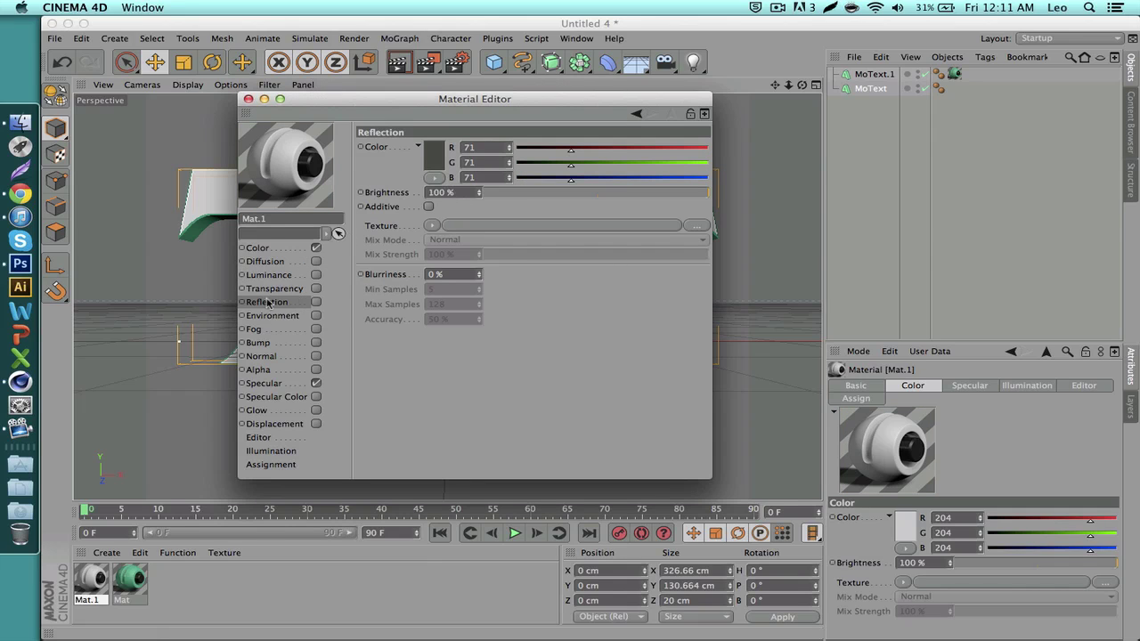
- Set the base color of the second material to a dark gray of R 76, G 76, B 76
{"action": "left_click", "coordinate": [257, 247]}
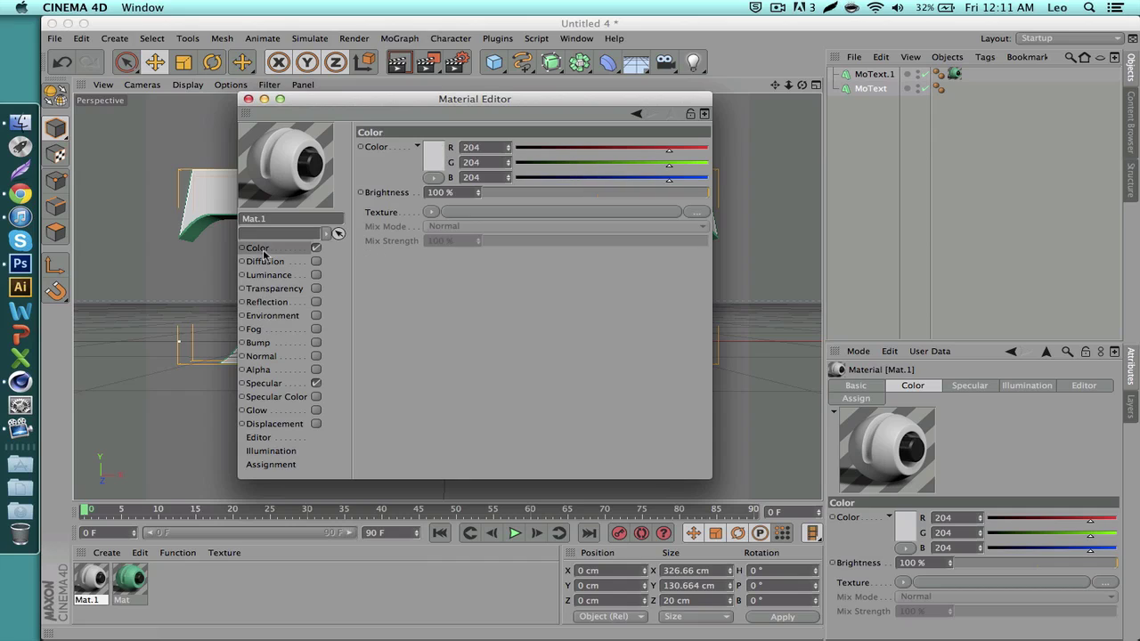
{"action": "left_click", "coordinate": [265, 304]}
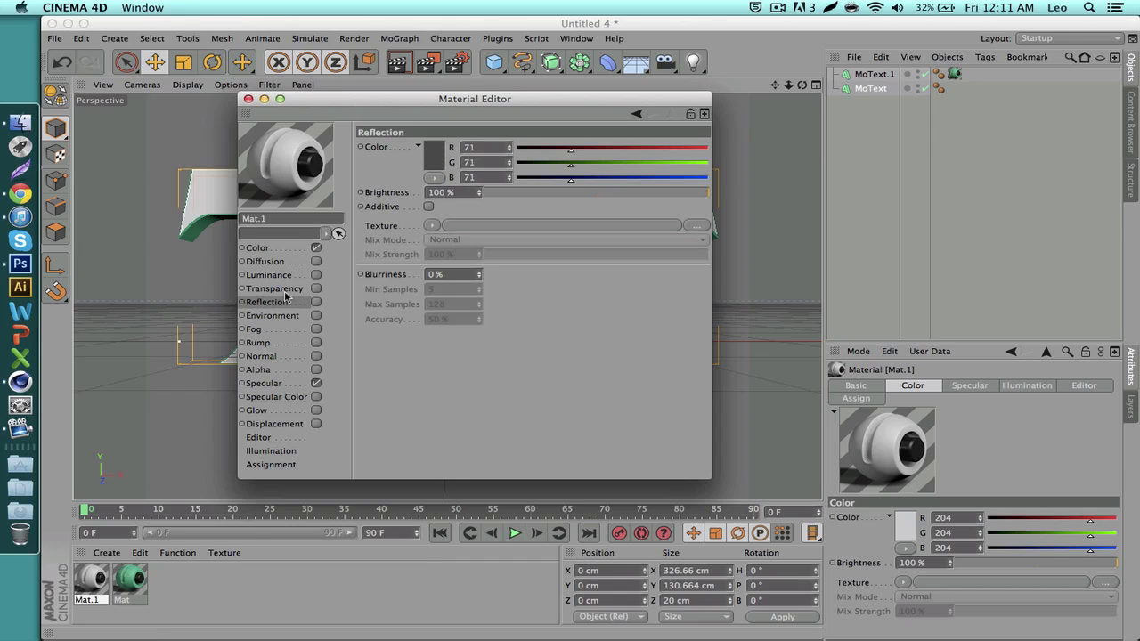
{"action": "left_click", "coordinate": [273, 250]}
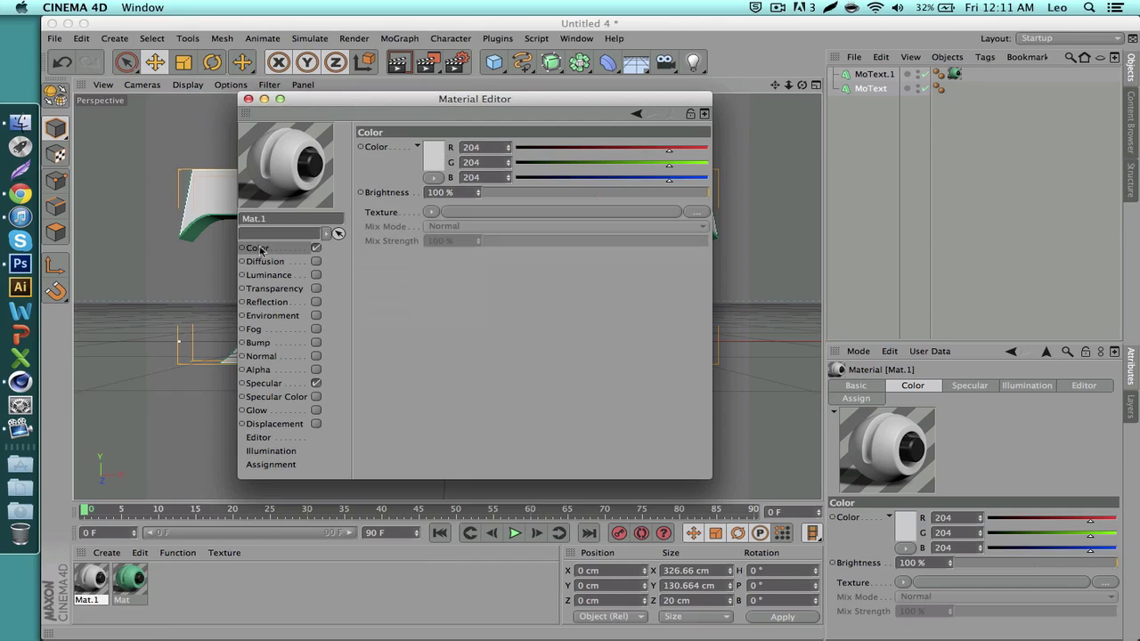
{"action": "left_click", "coordinate": [433, 163]}
{"action": "left_click_drag", "start_coordinate": [403, 167], "coordinate": [325, 176]}
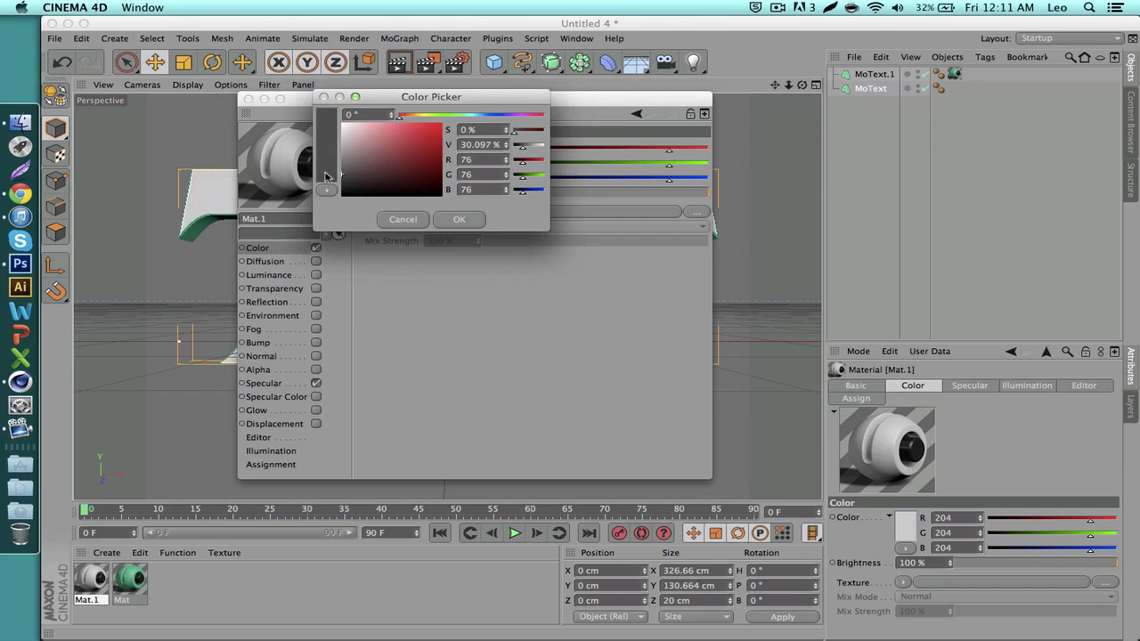
{"action": "key", "text": "Return"}
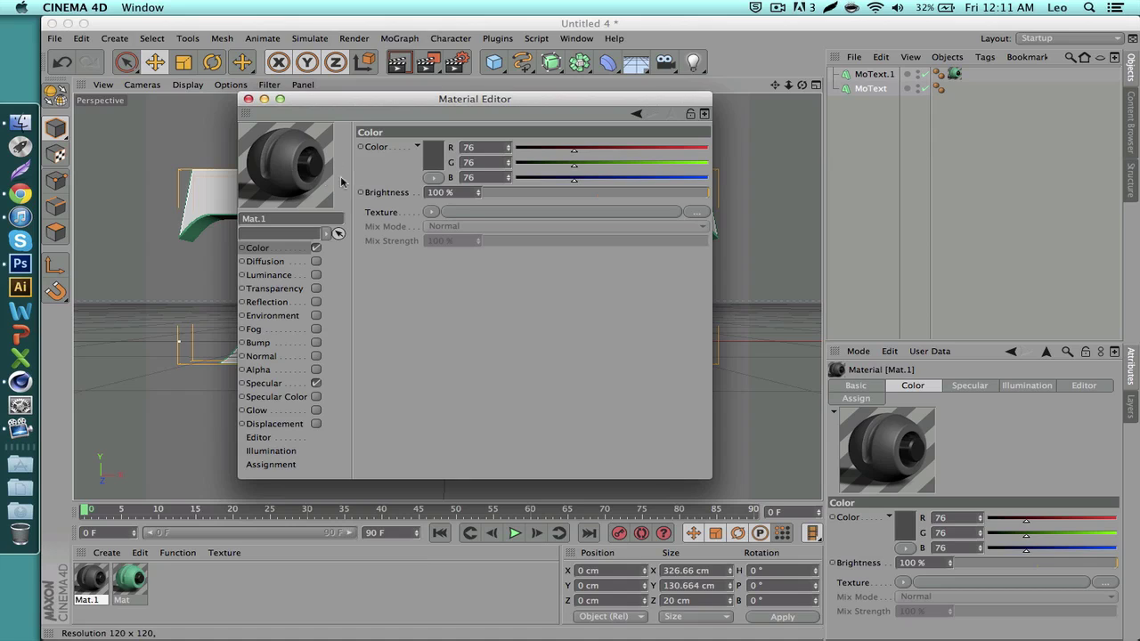
- Close the material editor and apply the dark gray material to the MoText object
{"action": "key", "text": "super+w"}
{"action": "left_click_drag", "start_coordinate": [91, 581], "coordinate": [274, 226]}
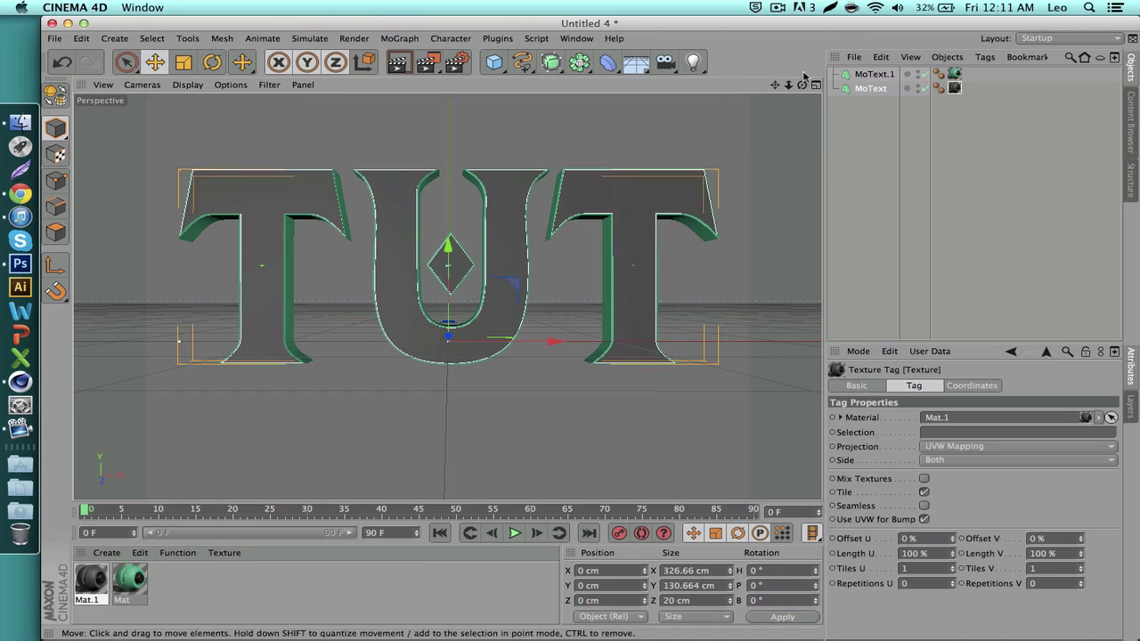
{"action": "left_click_drag", "start_coordinate": [774, 85], "coordinate": [757, 85]}
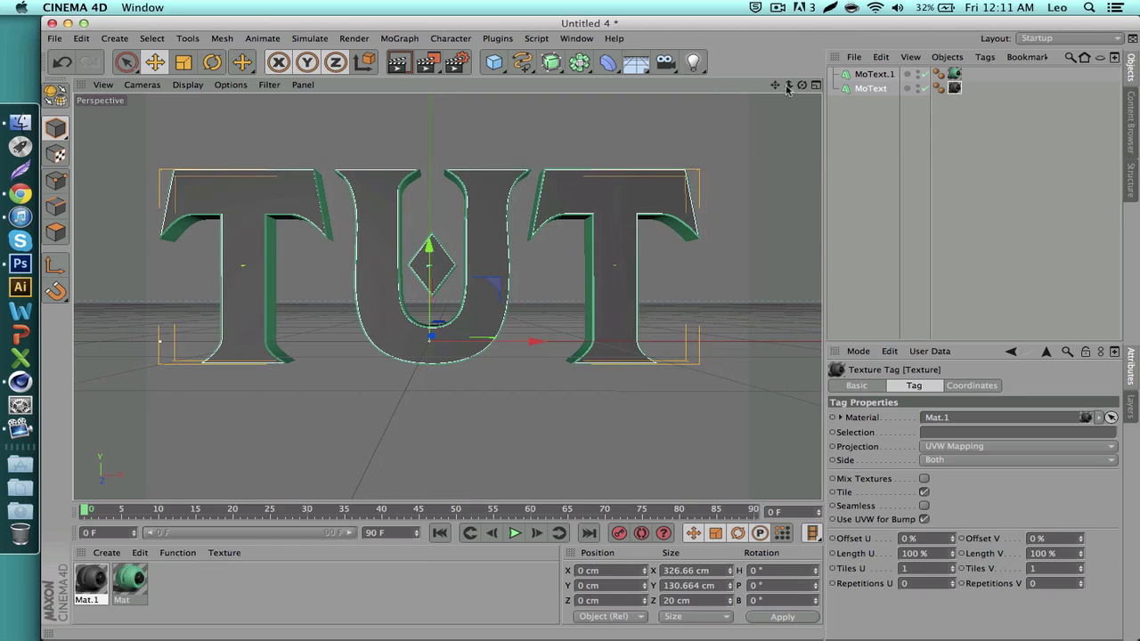
- Break the MoText object into 20 random pieces with the Thrausi plugin and close its window
{"action": "left_click", "coordinate": [877, 88]}
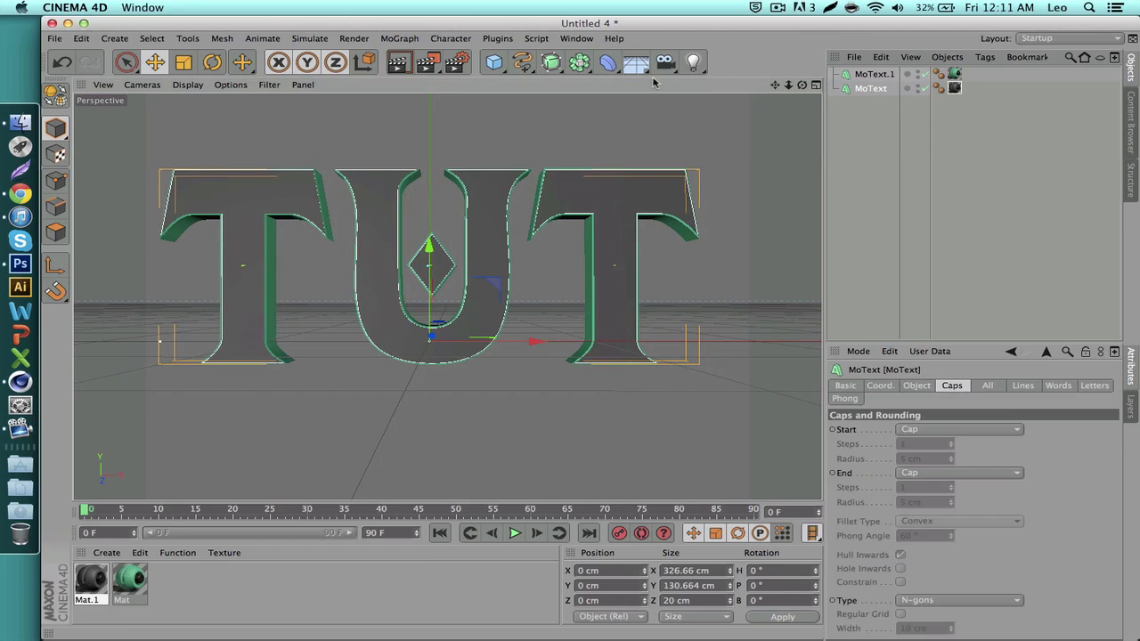
{"action": "left_click", "coordinate": [501, 39]}
{"action": "left_click", "coordinate": [495, 39]}
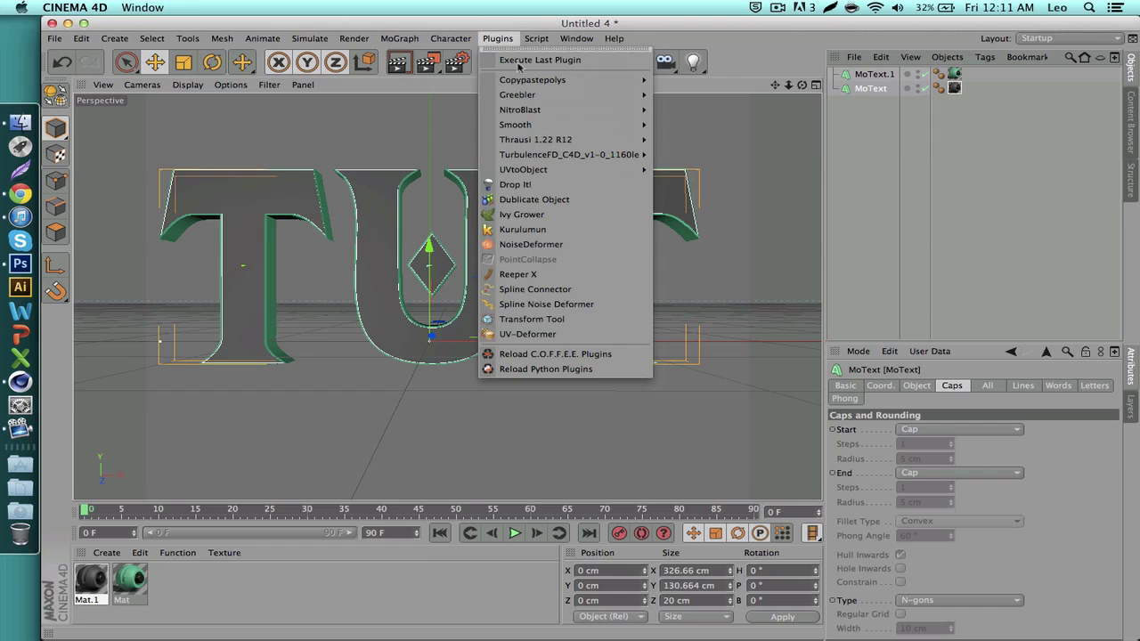
{"action": "mouse_move", "coordinate": [535, 145]}
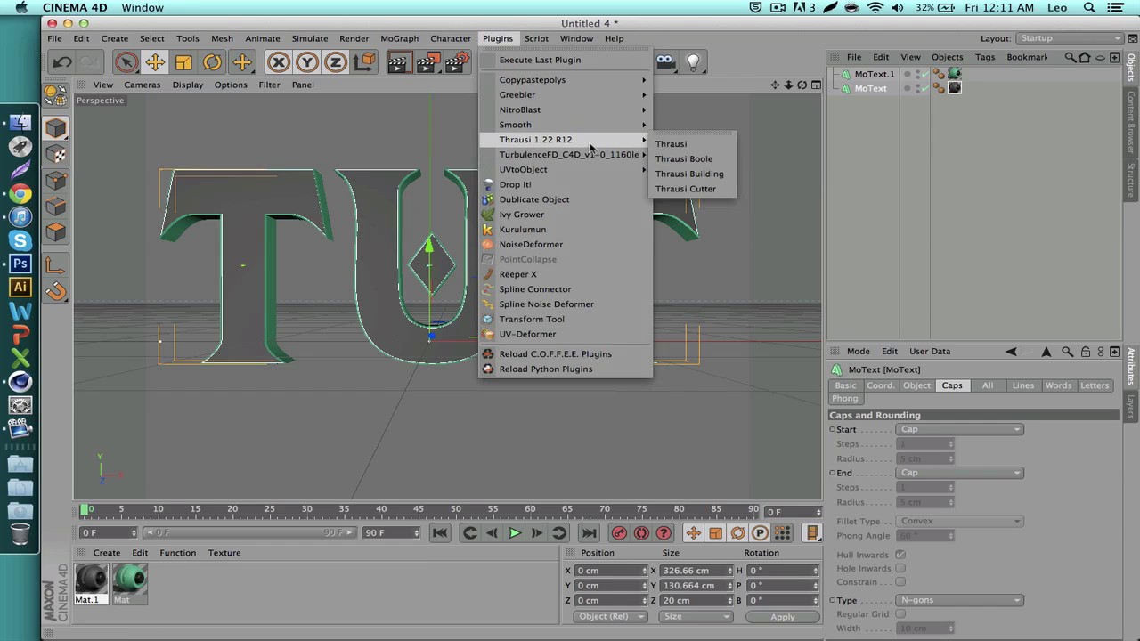
{"action": "left_click", "coordinate": [669, 145]}
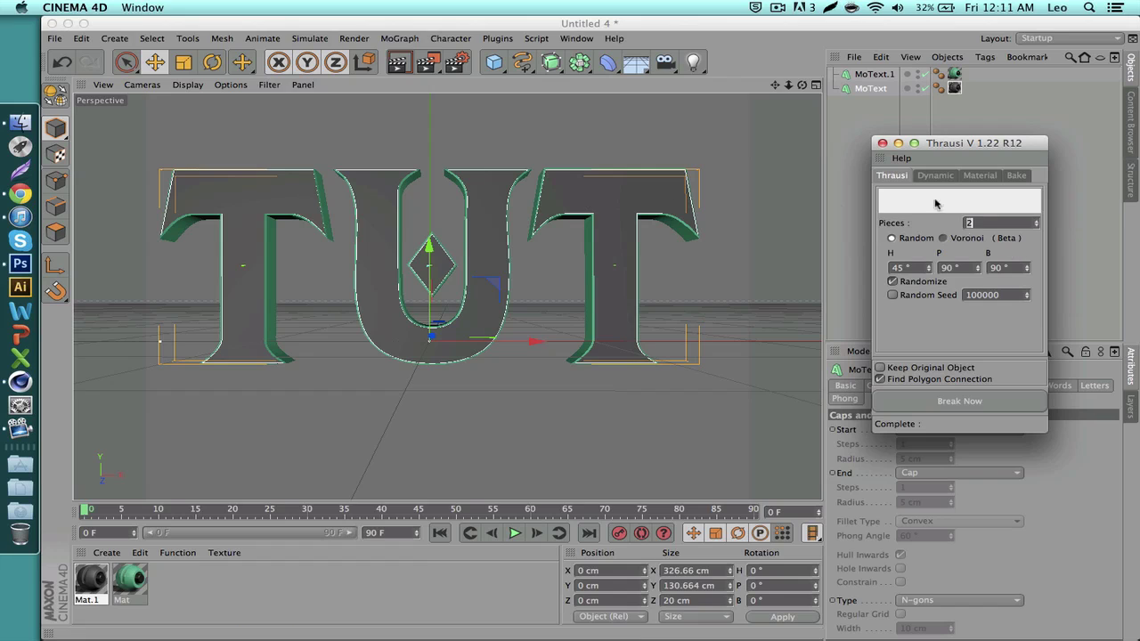
{"action": "left_click_drag", "start_coordinate": [960, 145], "coordinate": [1021, 147]}
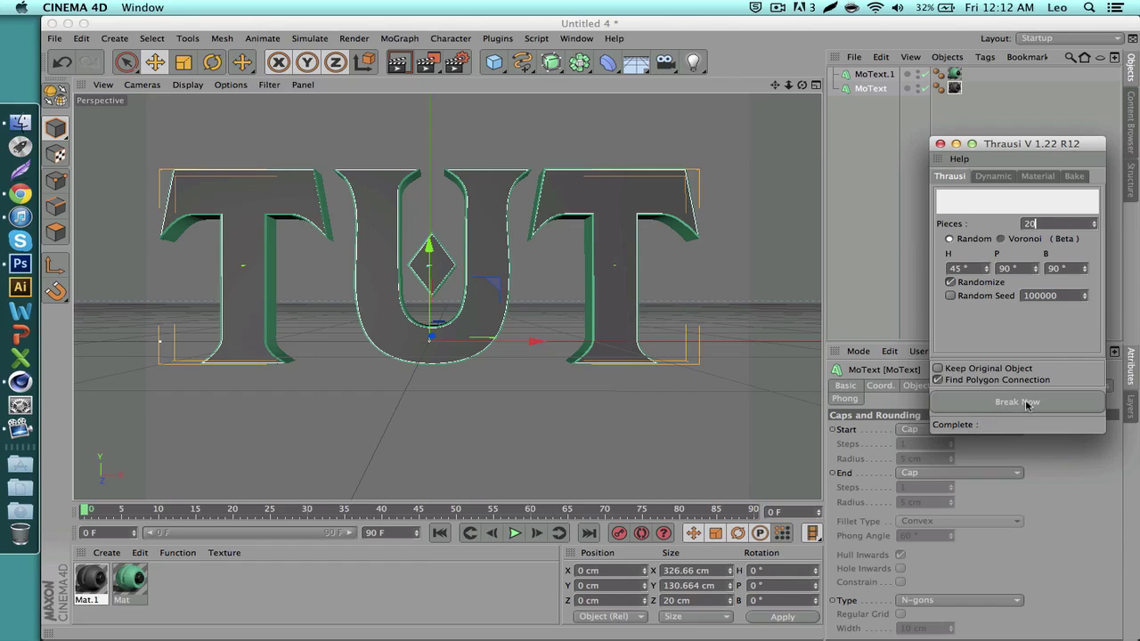
{"action": "left_click", "coordinate": [1026, 402]}
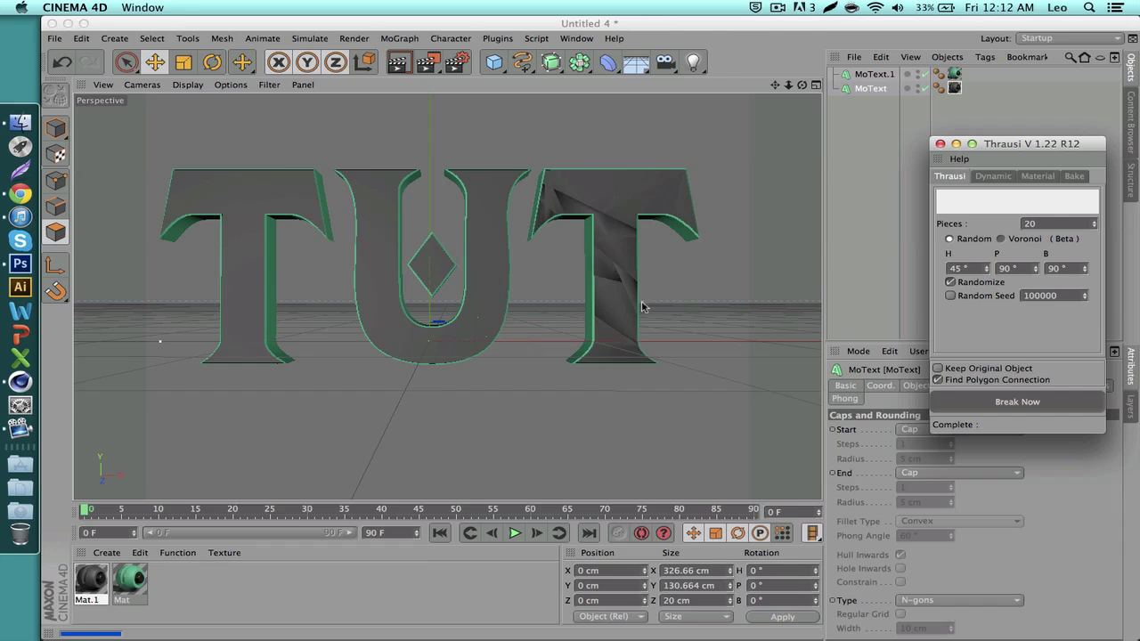
{"action": "left_click", "coordinate": [939, 144]}
- Check the pieces inside T.1_Thrausi_18 and group all four Thrausi fracture objects under a null
{"action": "left_click", "coordinate": [879, 117]}
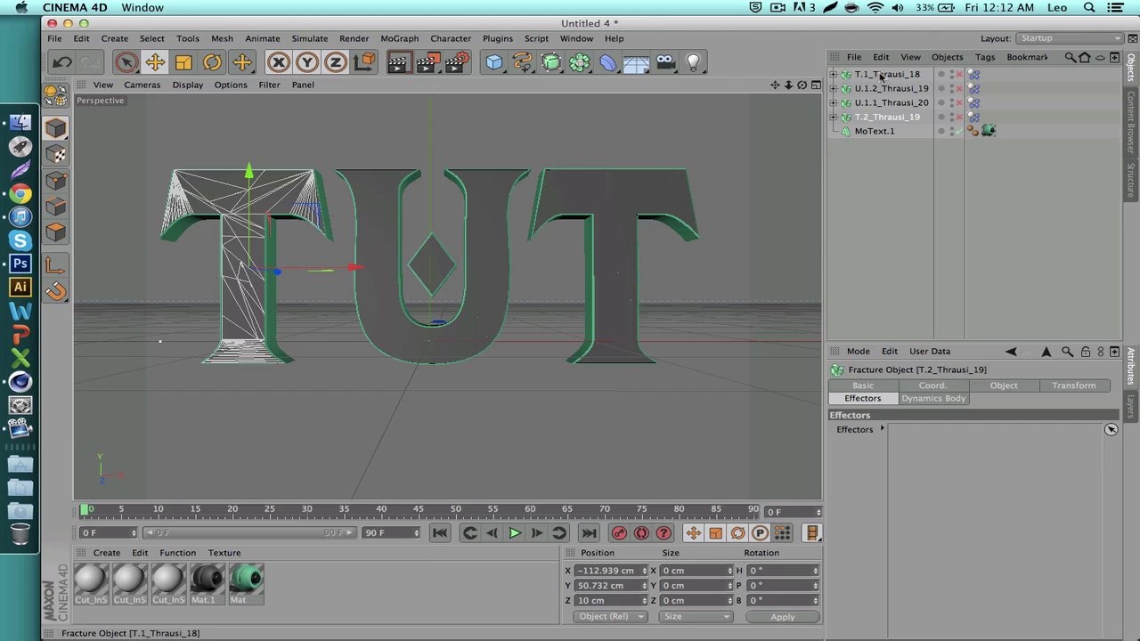
{"action": "left_click", "coordinate": [879, 77]}
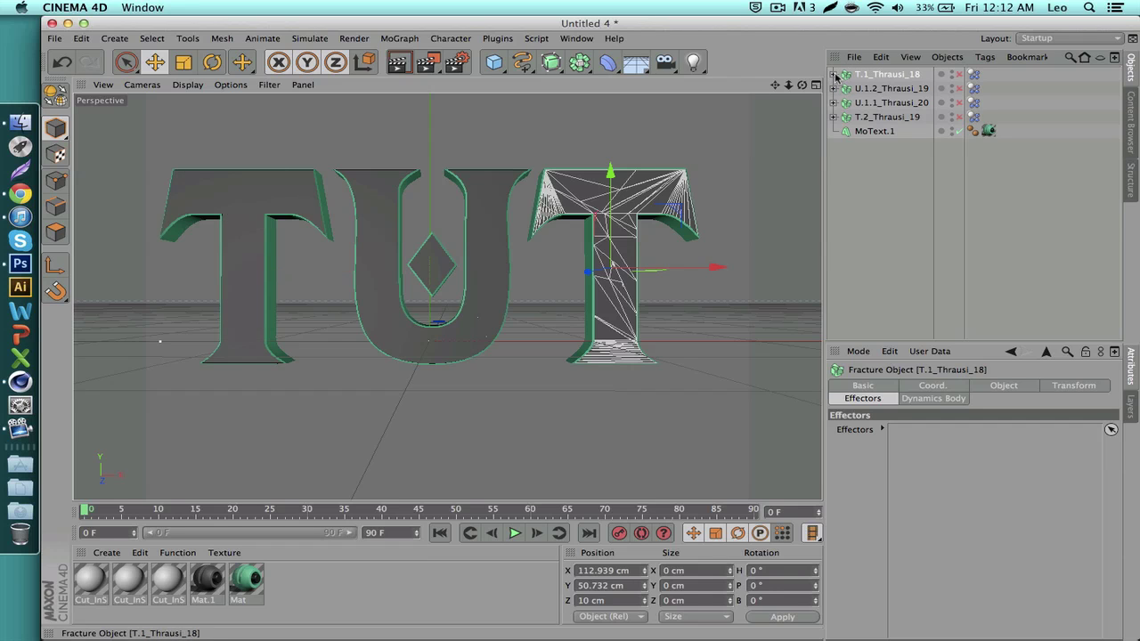
{"action": "left_click", "coordinate": [835, 75]}
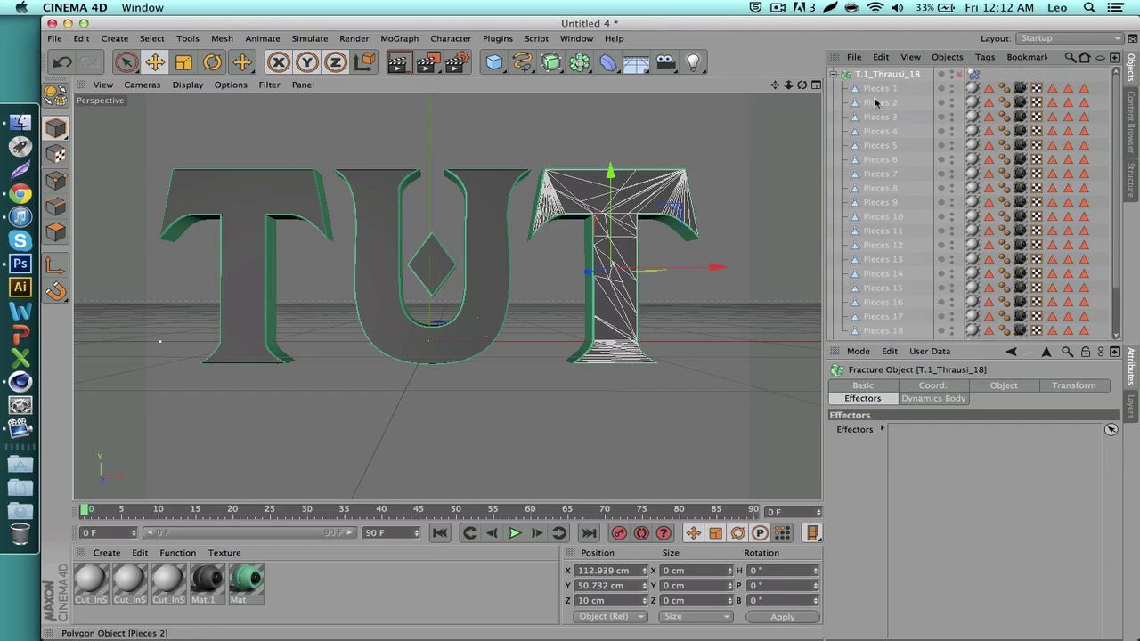
{"action": "left_click", "coordinate": [833, 75]}
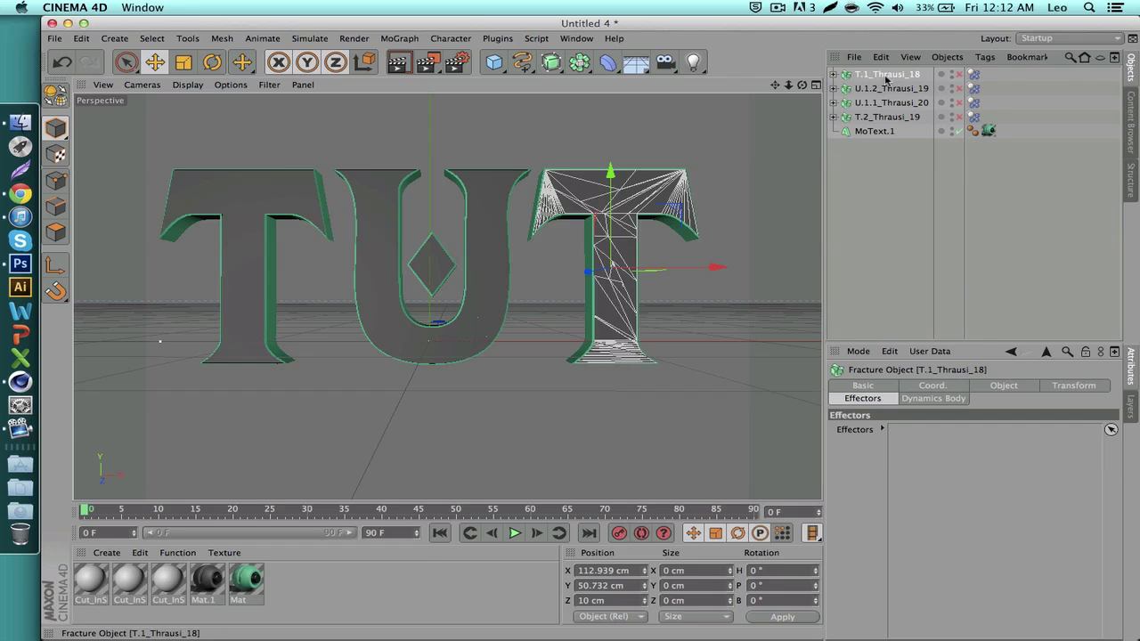
{"action": "left_click", "coordinate": [886, 117], "text": "shift"}
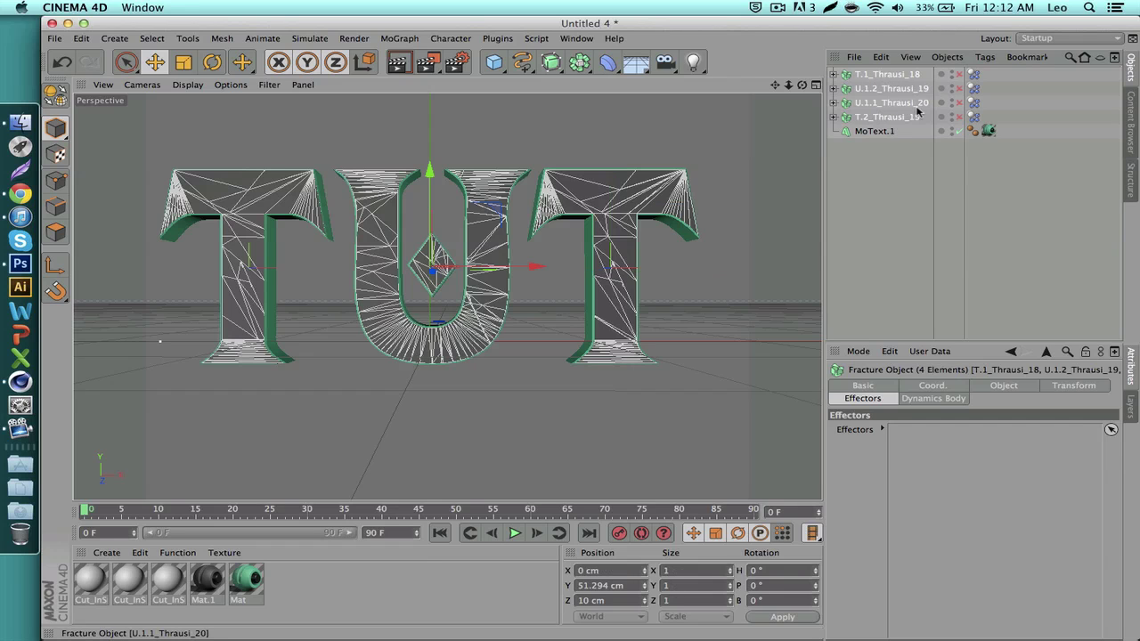
{"action": "key", "text": "alt+g"}
- Rename the null containing the fracture objects as Thrausi
{"action": "double_click", "coordinate": [863, 74]}
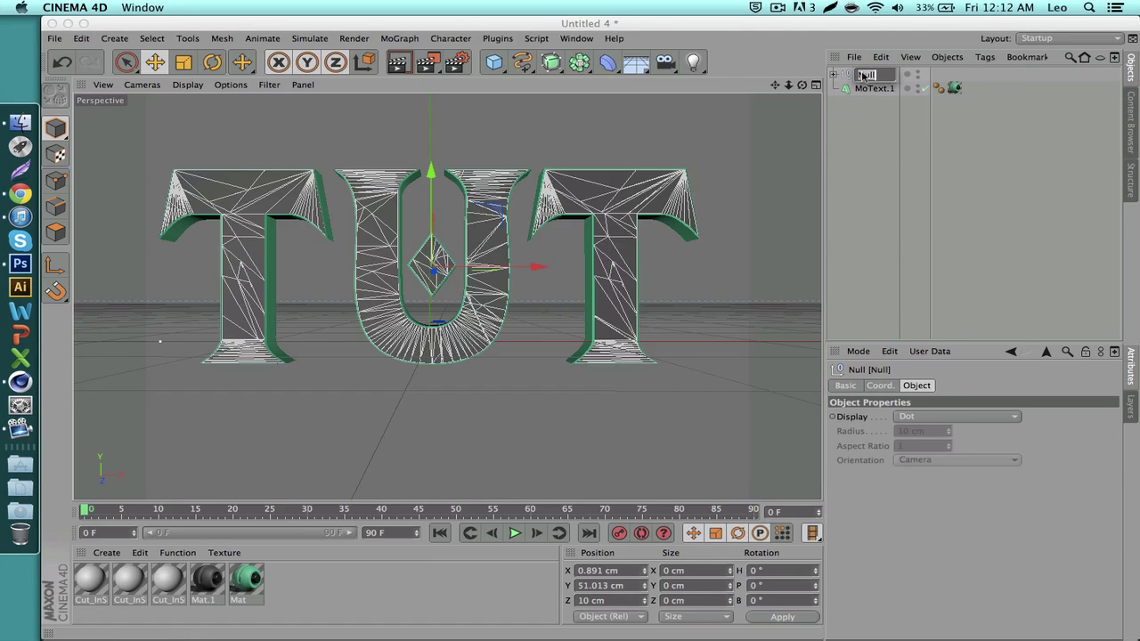
{"action": "type", "text": "Thrasi"}
{"action": "key", "text": "Return"}
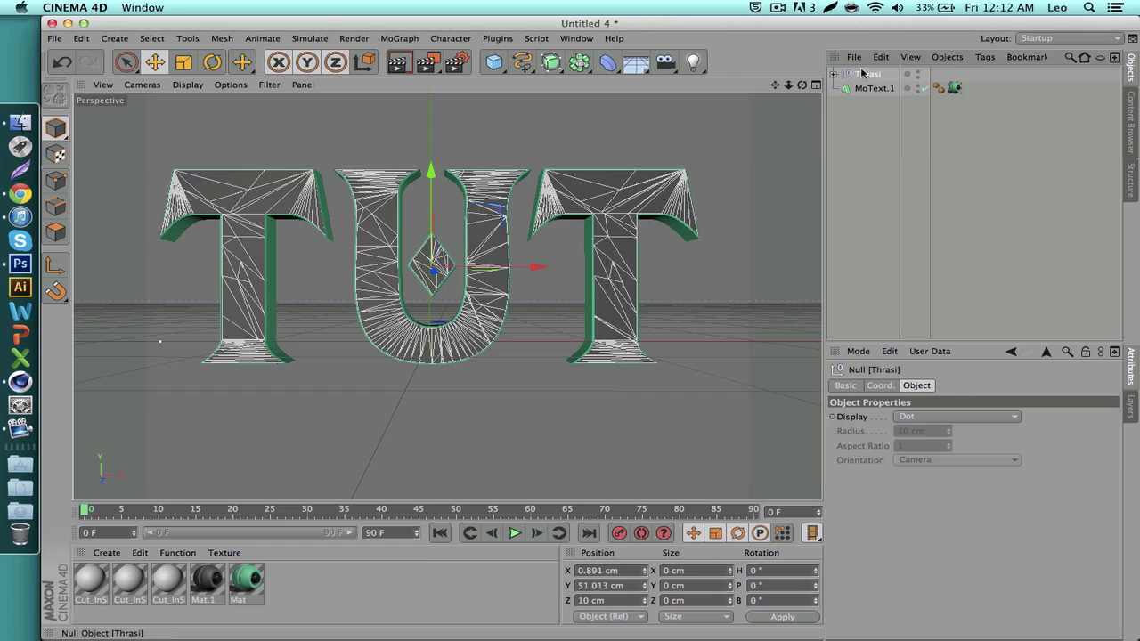
{"action": "left_click", "coordinate": [878, 77]}
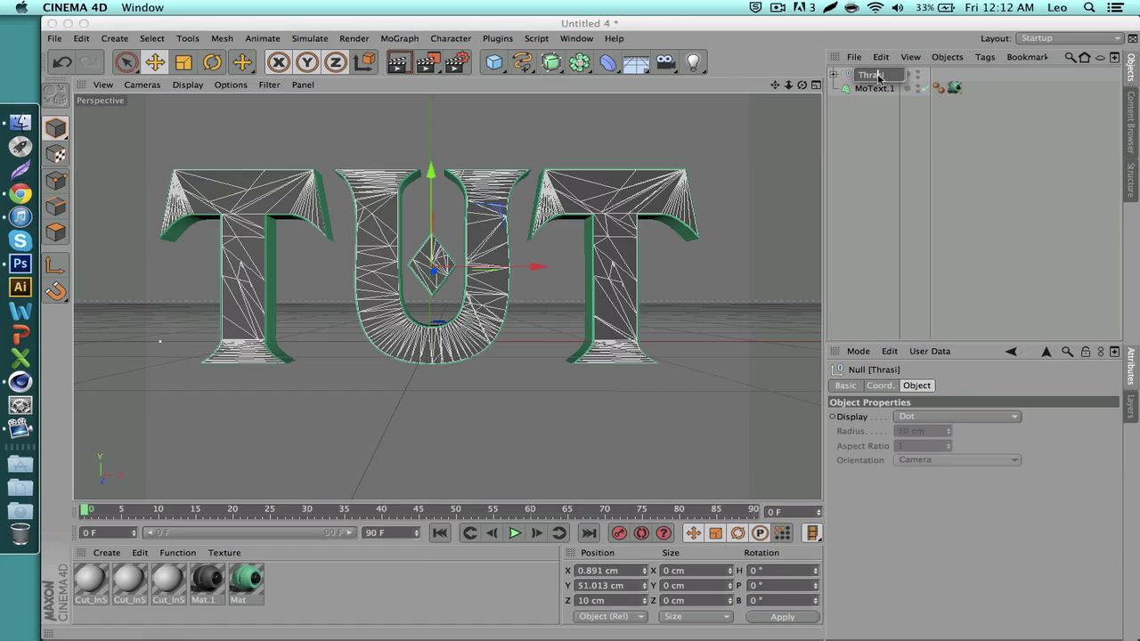
{"action": "type", "text": "u"}
{"action": "key", "text": "Return"}
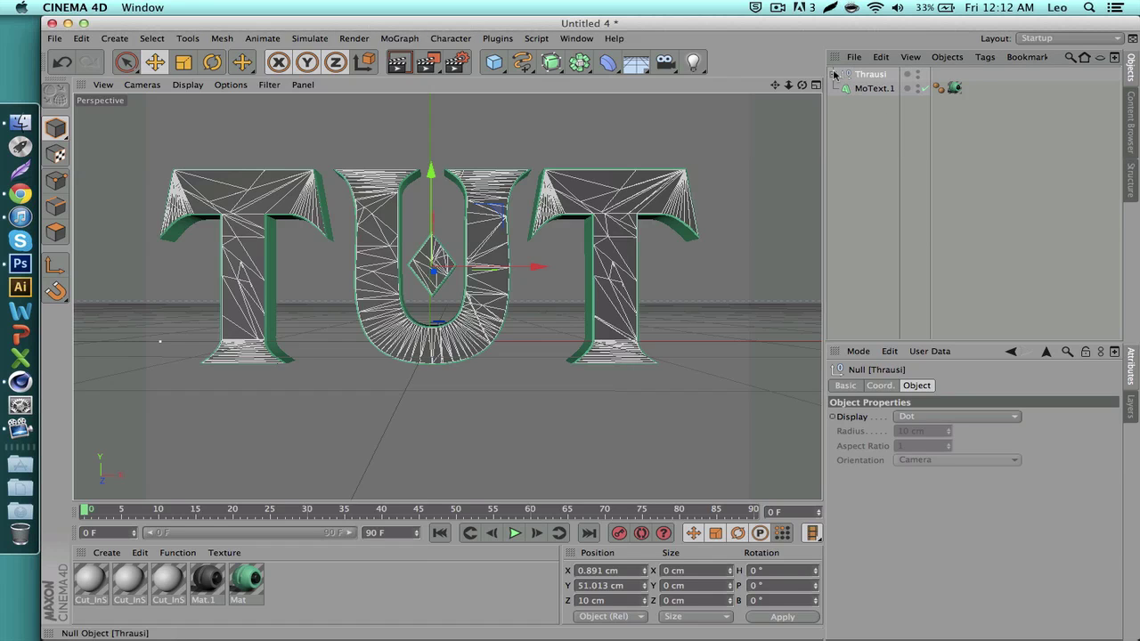
- Select all four fracture objects inside the Thrausi null and add a MoGraph Random effector to them
{"action": "left_click", "coordinate": [835, 74]}
{"action": "left_click", "coordinate": [881, 89]}
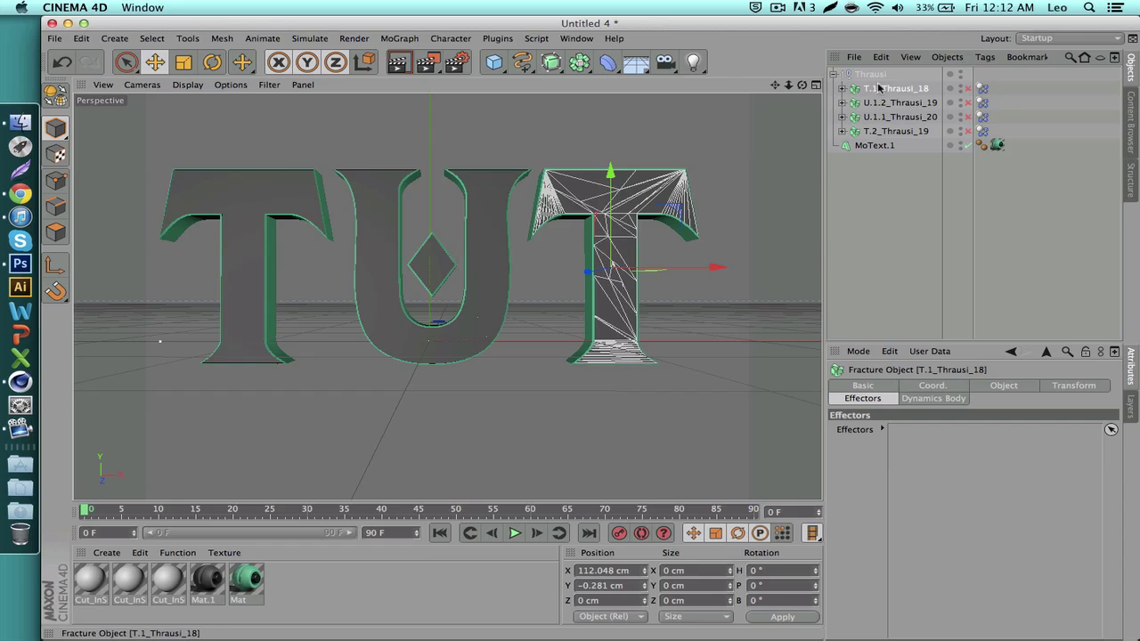
{"action": "left_click", "coordinate": [889, 132], "text": "shift"}
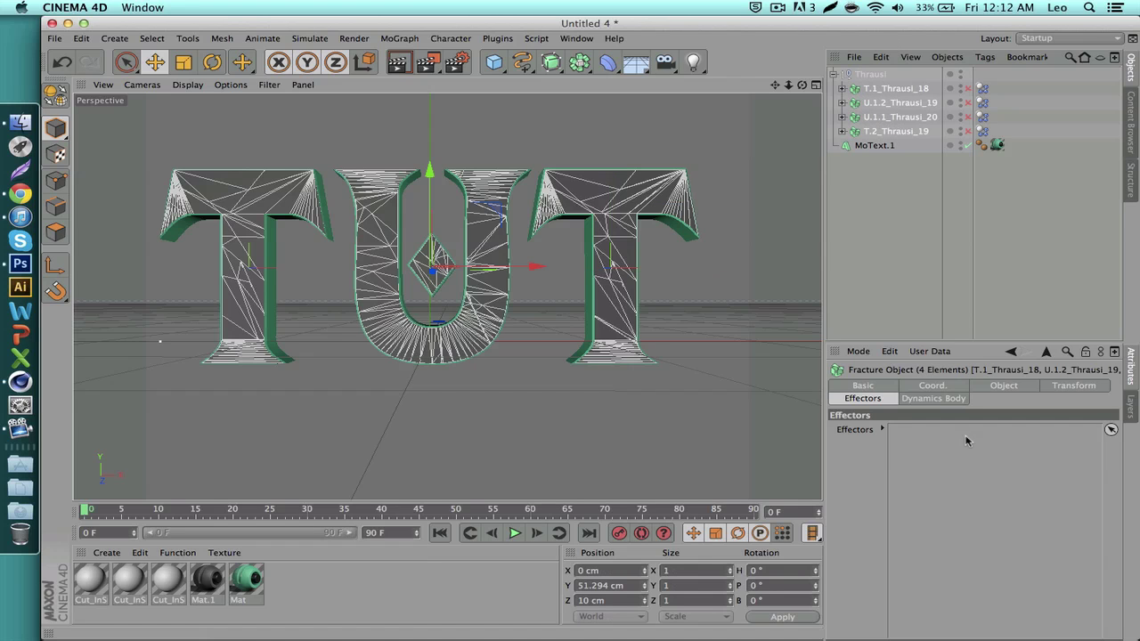
{"action": "left_click", "coordinate": [859, 386]}
{"action": "left_click", "coordinate": [916, 388]}
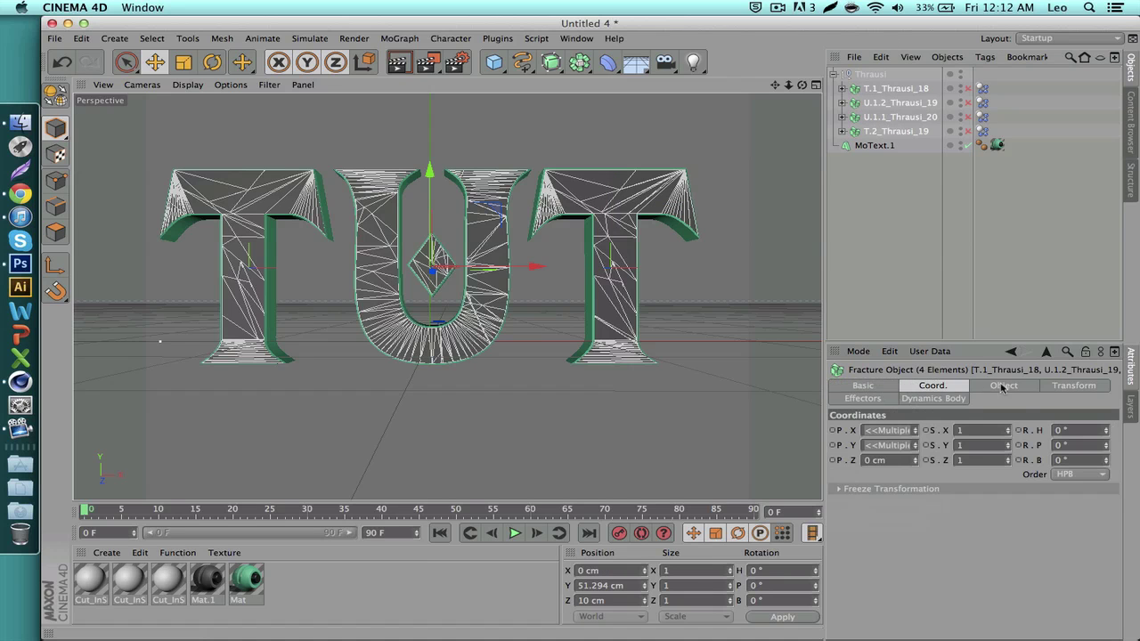
{"action": "left_click", "coordinate": [1026, 387]}
{"action": "left_click", "coordinate": [864, 399]}
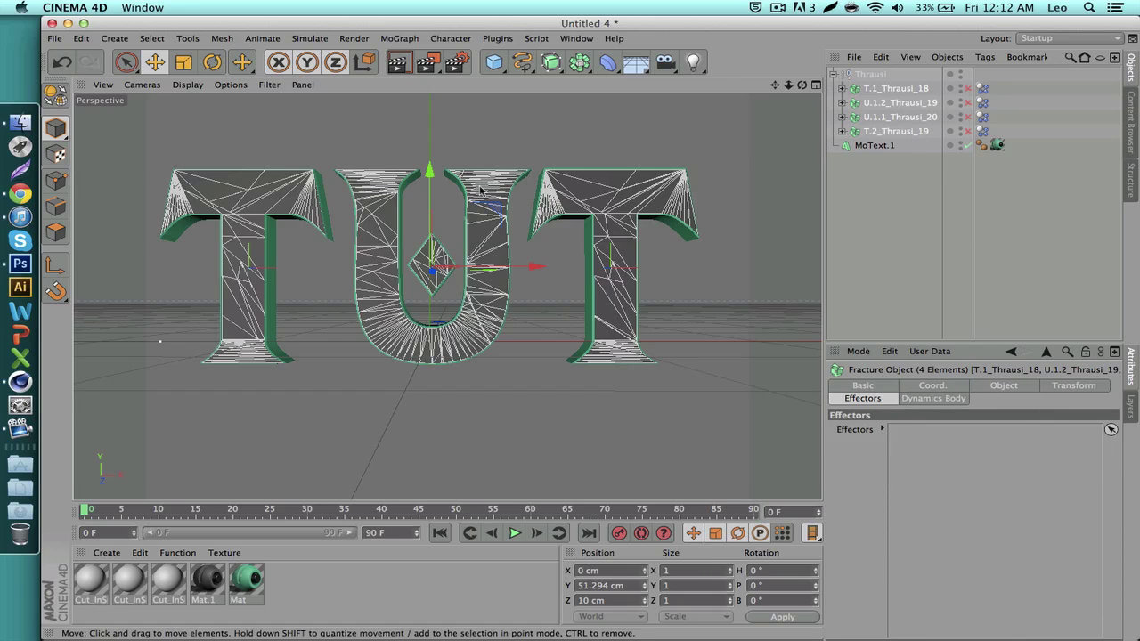
{"action": "left_click", "coordinate": [399, 38]}
{"action": "mouse_move", "coordinate": [419, 59]}
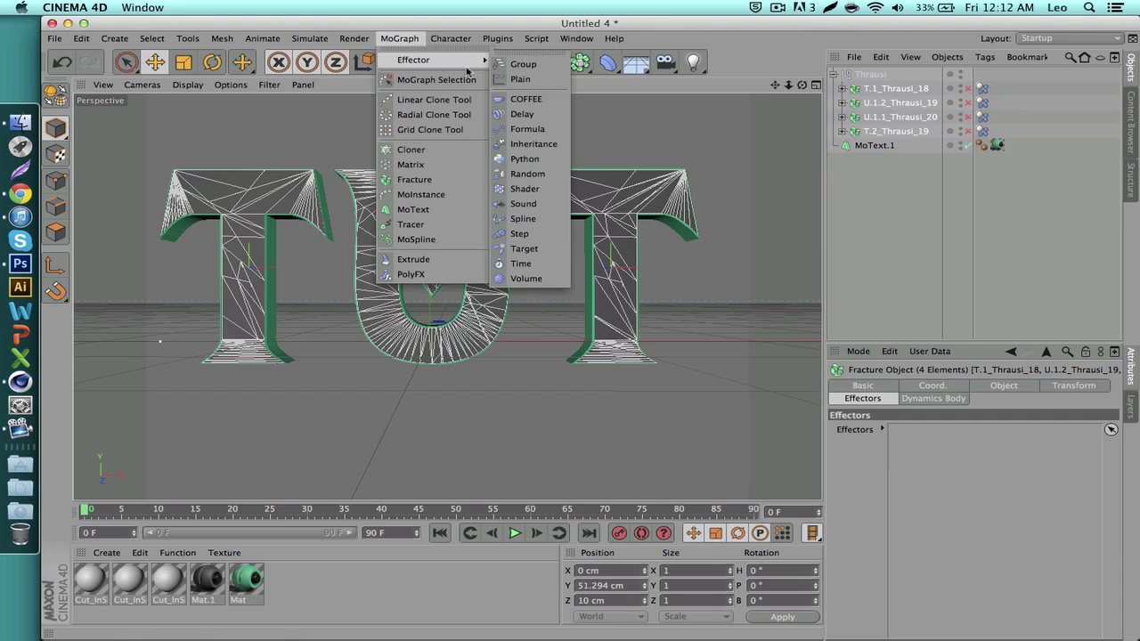
{"action": "left_click", "coordinate": [505, 174]}
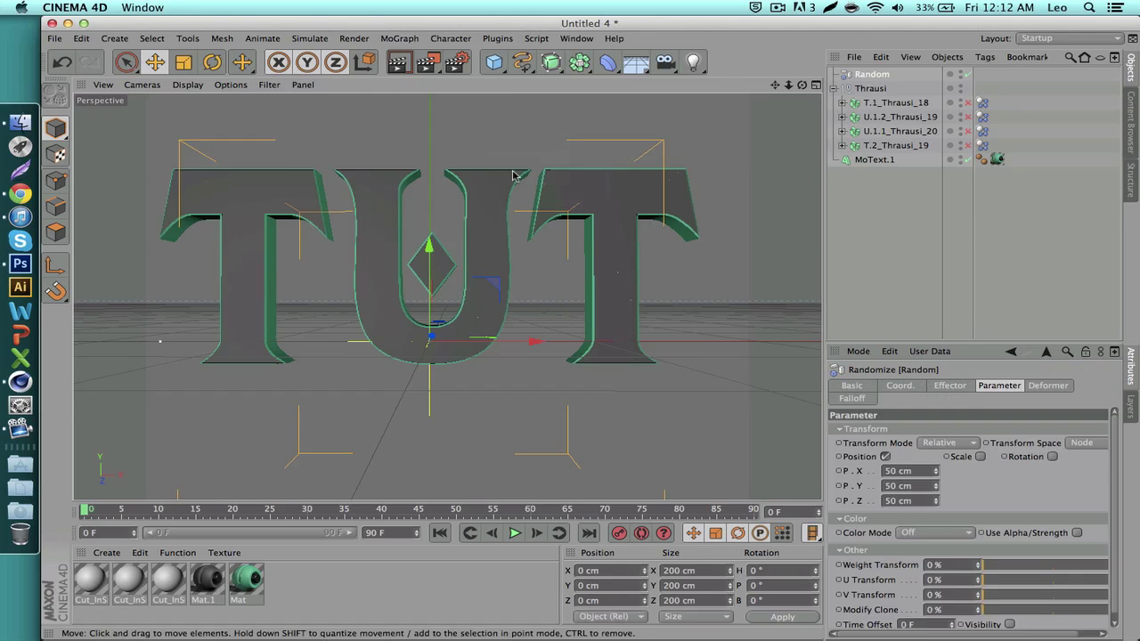
- Enable the four Thrausi fracture objects and set the Random effector's strength to 4%
{"action": "left_click", "coordinate": [869, 102]}
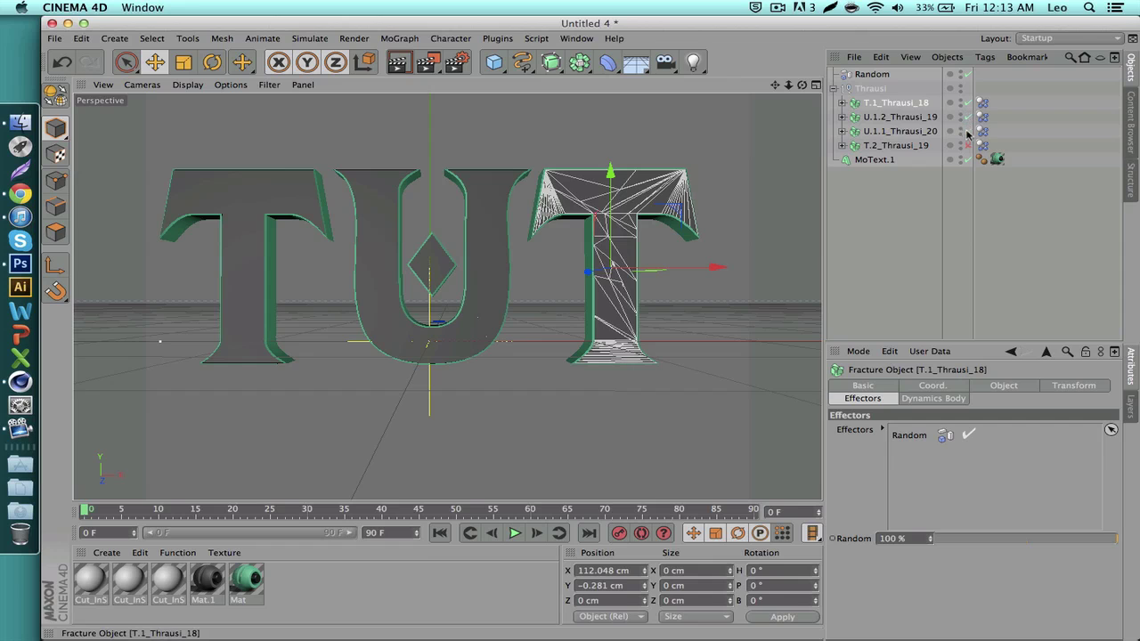
{"action": "left_click", "coordinate": [968, 151]}
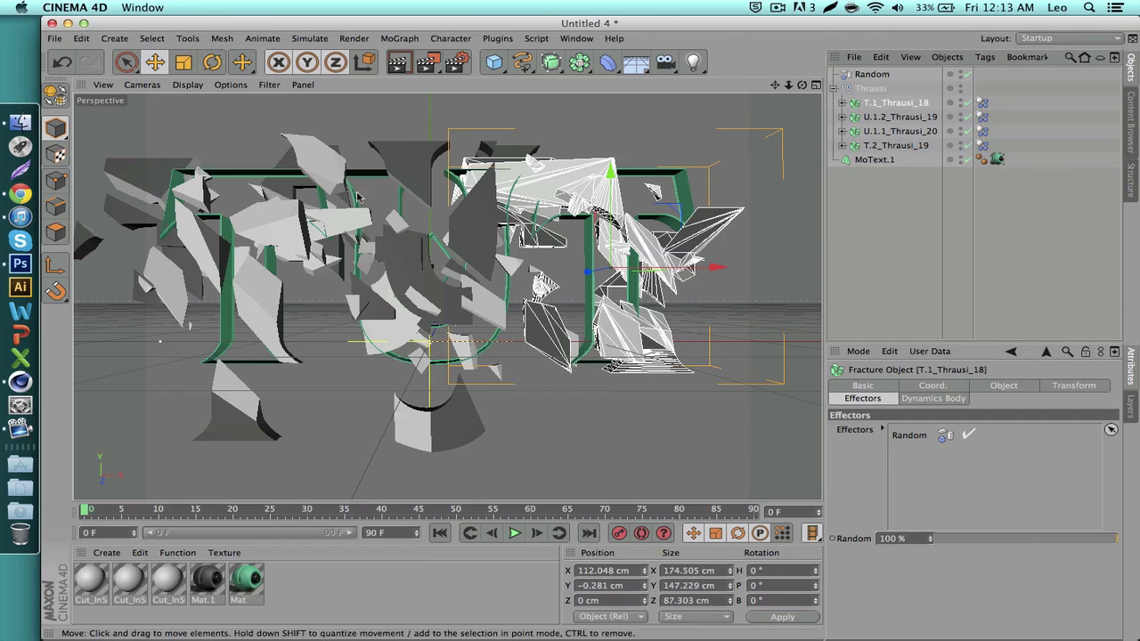
{"action": "left_click", "coordinate": [871, 75]}
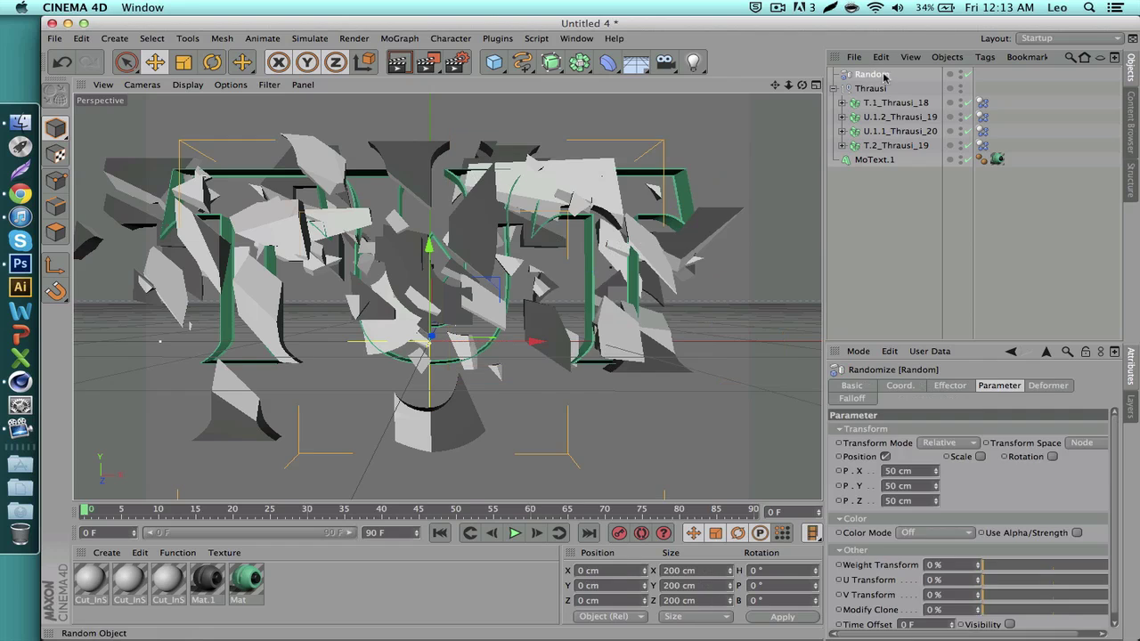
{"action": "left_click", "coordinate": [950, 385]}
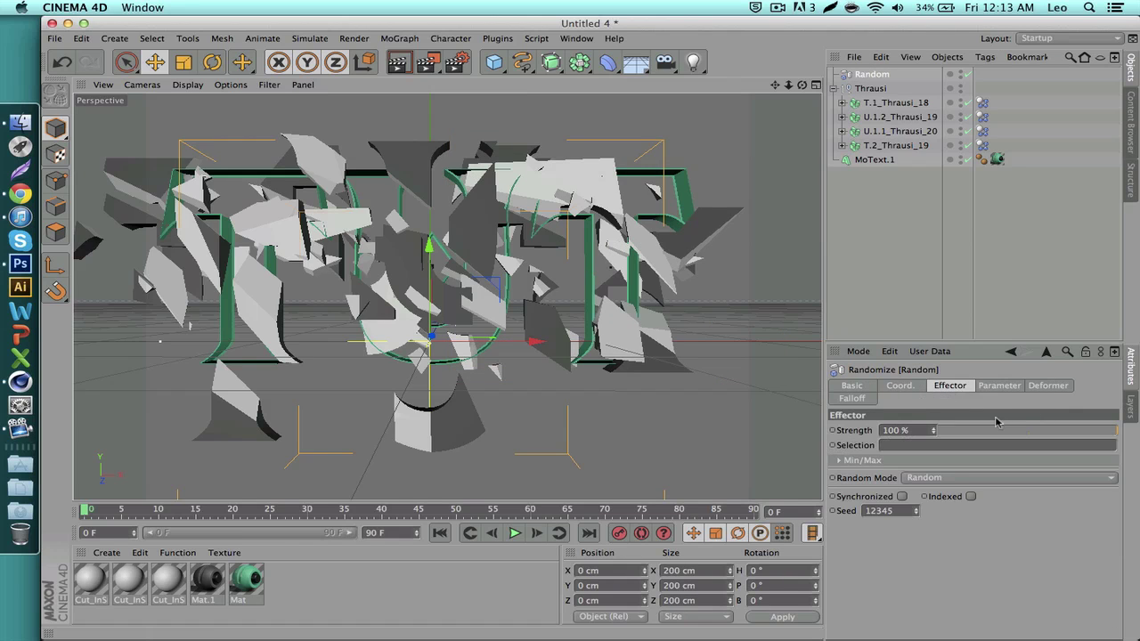
{"action": "left_click_drag", "start_coordinate": [1023, 433], "coordinate": [945, 436]}
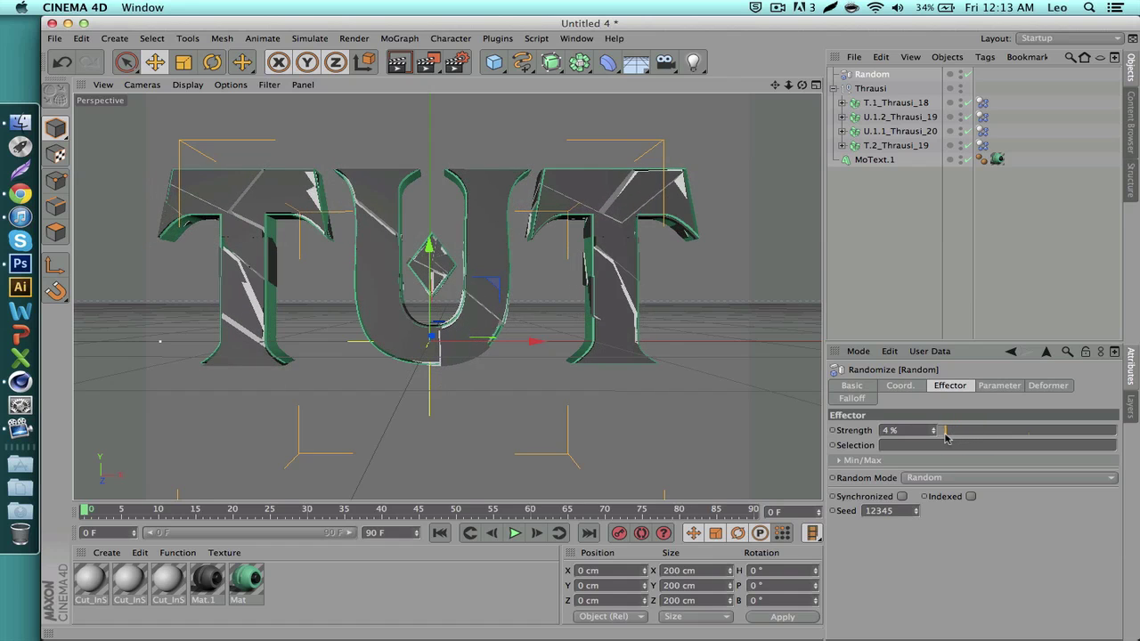
- Check the shattered text from the side and set the Random effector's X position offset to 1 cm
{"action": "left_click_drag", "start_coordinate": [803, 85], "coordinate": [712, 162]}
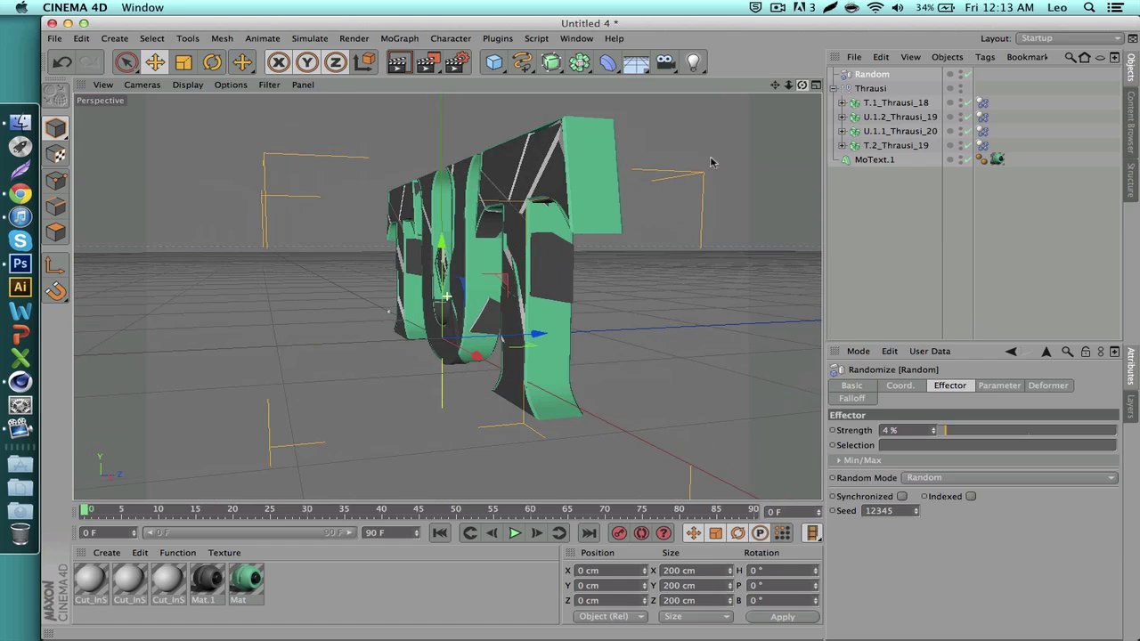
{"action": "left_click", "coordinate": [488, 326]}
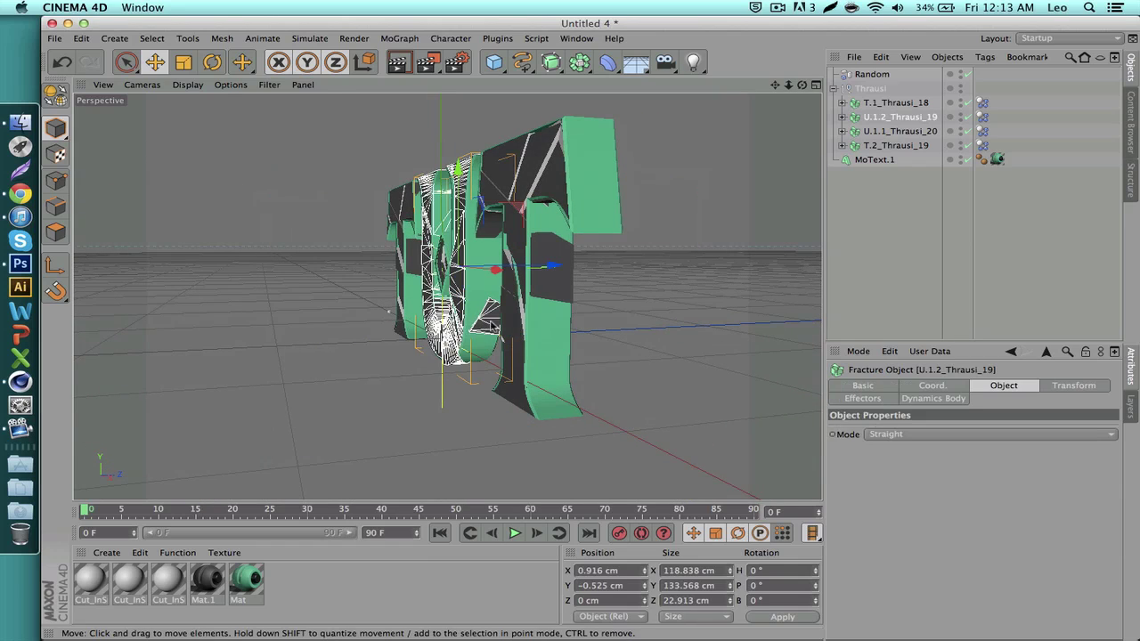
{"action": "left_click", "coordinate": [566, 293]}
{"action": "left_click", "coordinate": [629, 333]}
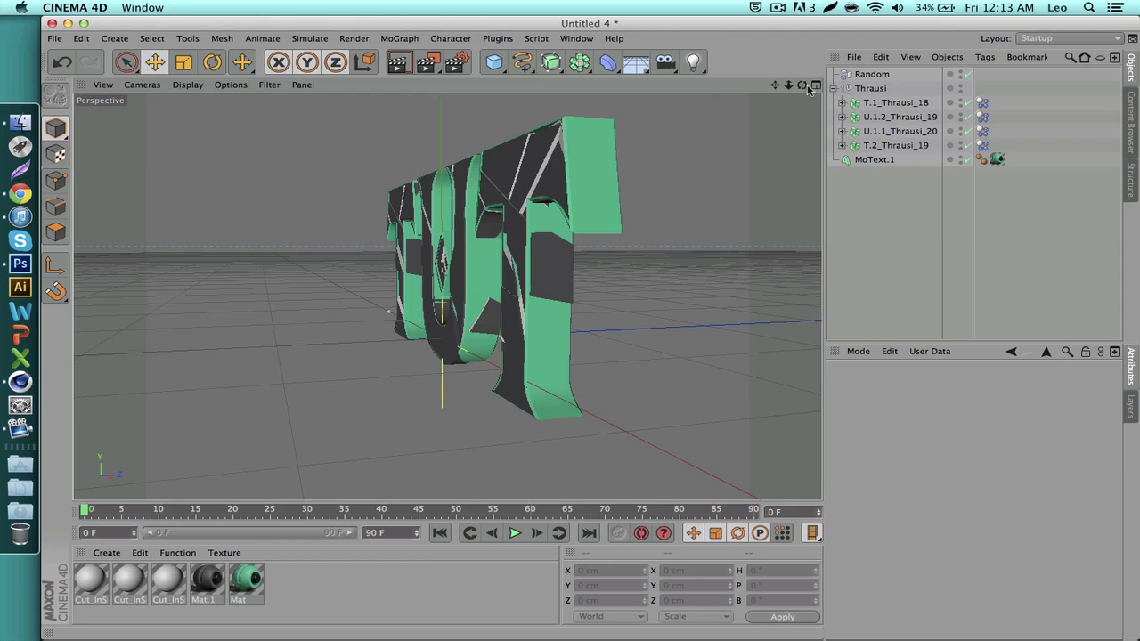
{"action": "left_click_drag", "start_coordinate": [802, 85], "coordinate": [931, 73]}
{"action": "left_click", "coordinate": [885, 74]}
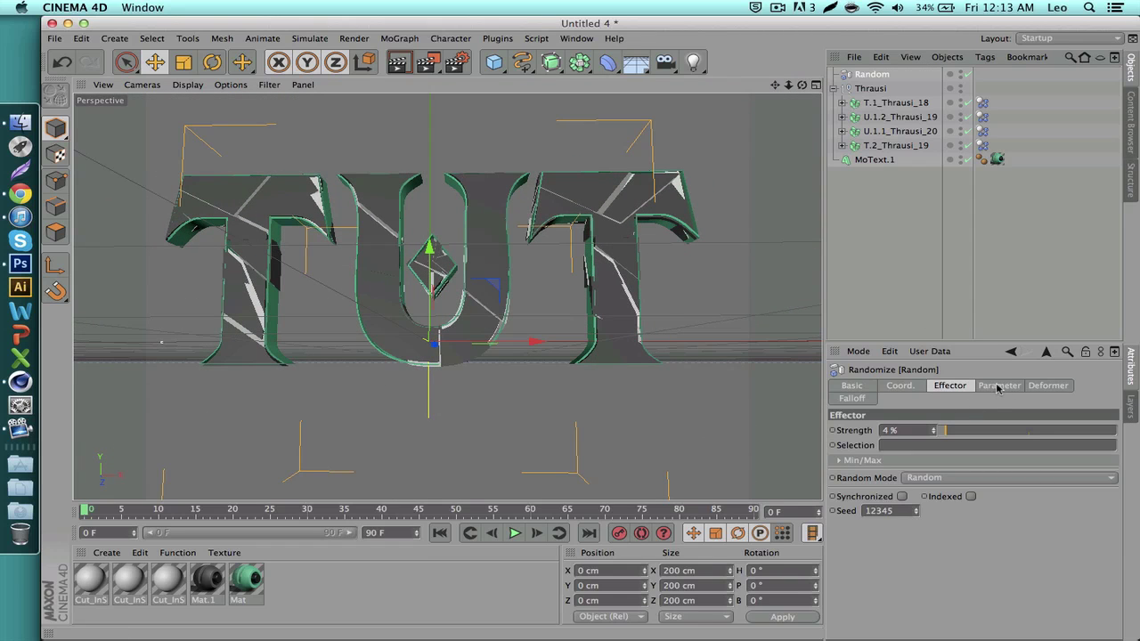
{"action": "left_click", "coordinate": [997, 386]}
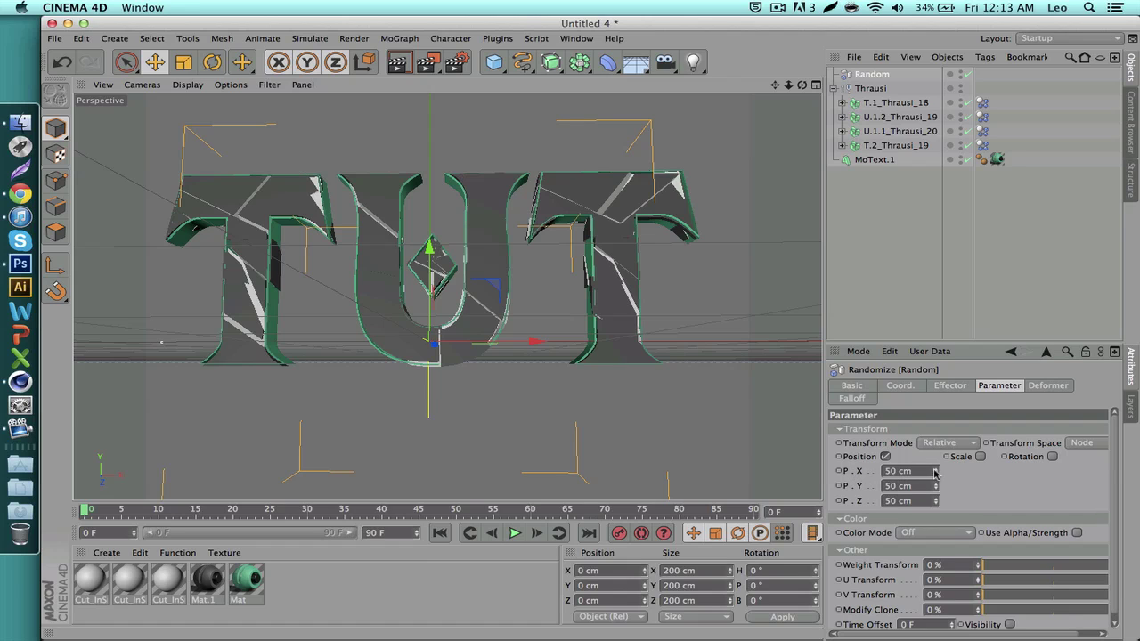
{"action": "left_click_drag", "start_coordinate": [935, 471], "coordinate": [936, 515]}
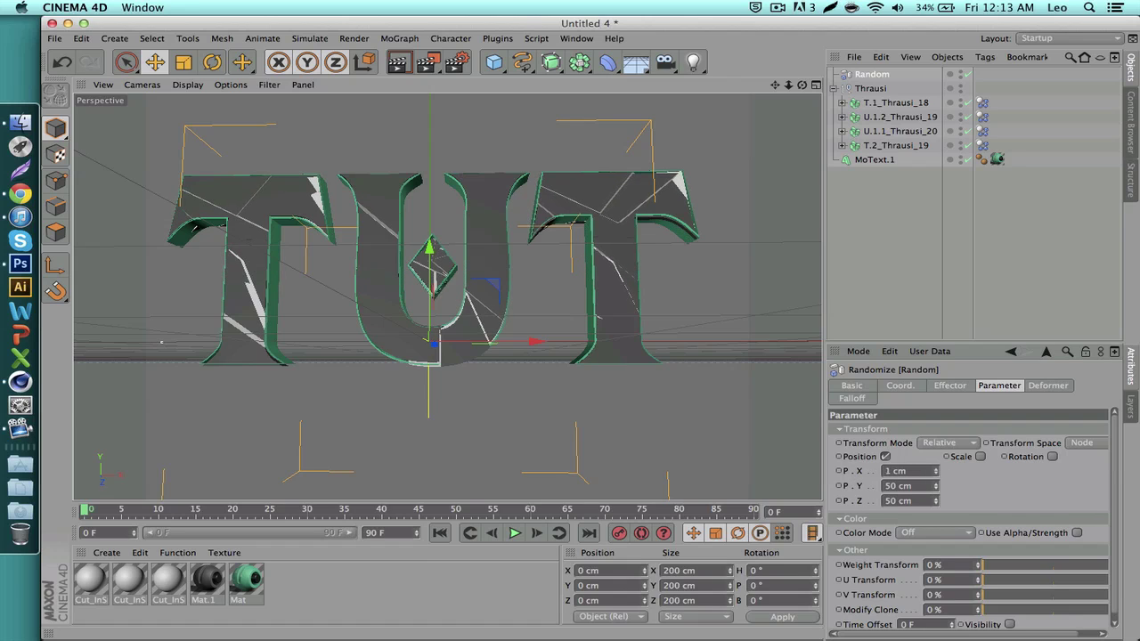
{"action": "left_click_drag", "start_coordinate": [900, 470], "coordinate": [937, 472]}
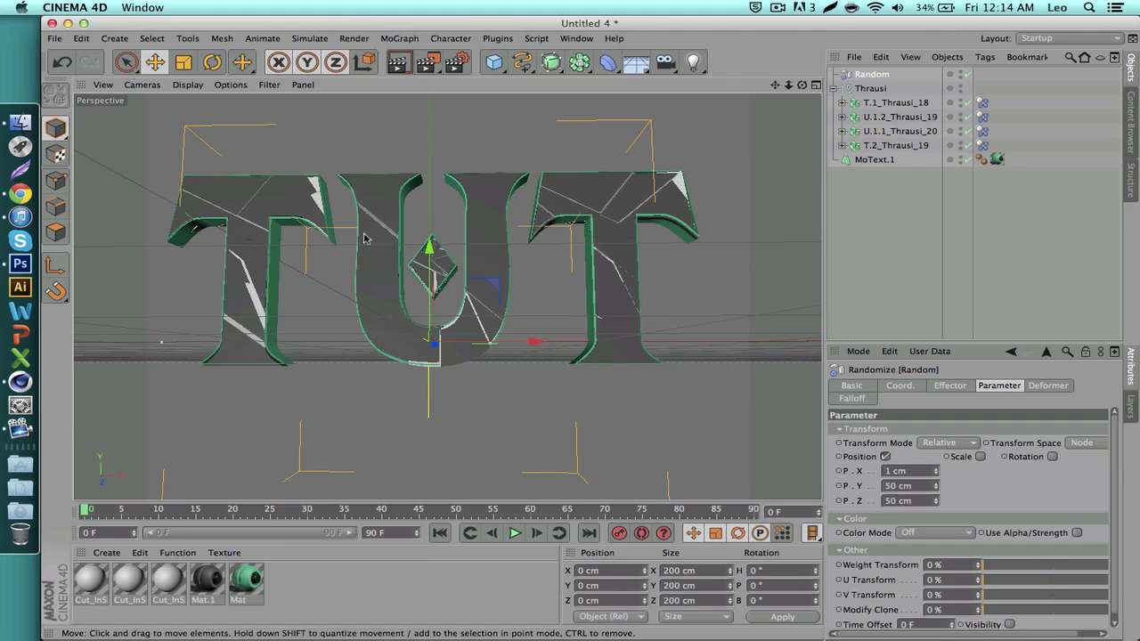
- Set the Random effector's position offsets to 20 cm in Y and 11 cm in Z
{"action": "left_click_drag", "start_coordinate": [802, 84], "coordinate": [749, 115]}
{"action": "mouse_move", "coordinate": [936, 503]}
{"action": "left_mouse_down"}
{"action": "mouse_move", "coordinate": [936, 583]}
{"action": "mouse_move", "coordinate": [936, 458]}
{"action": "mouse_move", "coordinate": [935, 557]}
{"action": "mouse_move", "coordinate": [936, 492]}
{"action": "left_mouse_up"}
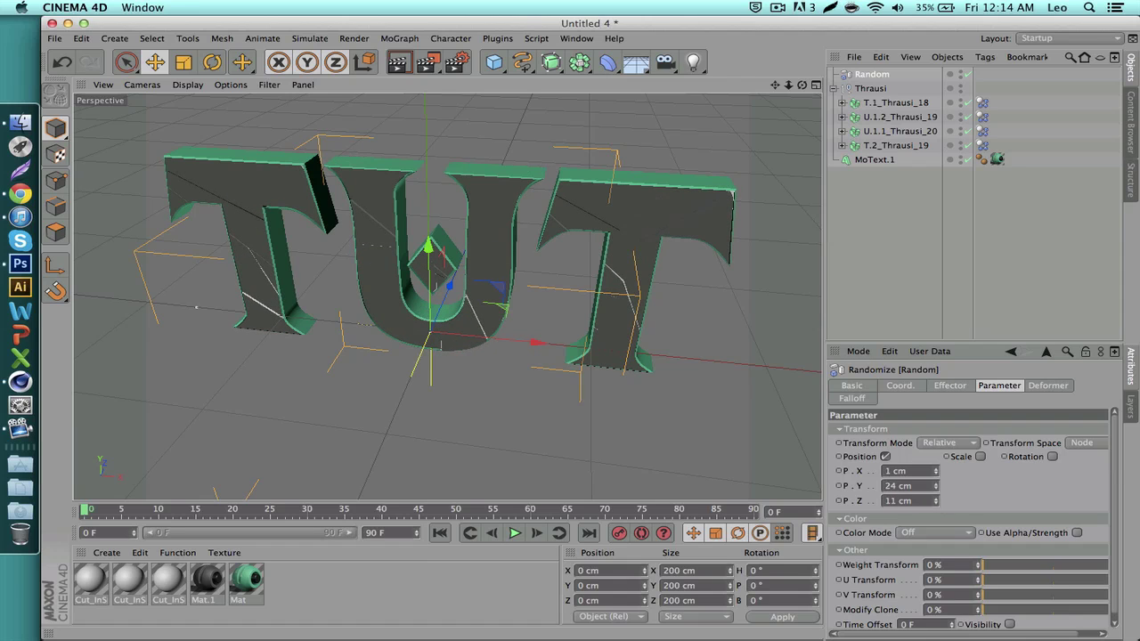
{"action": "left_click_drag", "start_coordinate": [801, 85], "coordinate": [674, 233]}
- Make the Thrausi null a child of the Random effector and collapse the hierarchy
{"action": "left_click", "coordinate": [873, 89]}
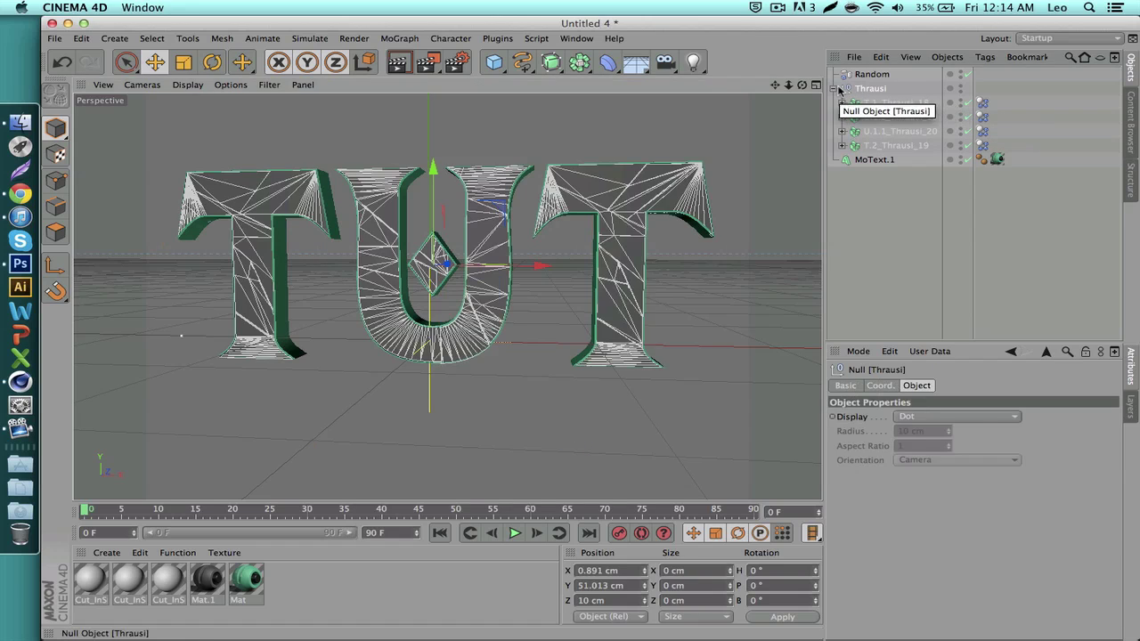
{"action": "left_click", "coordinate": [869, 105]}
{"action": "left_click", "coordinate": [834, 89]}
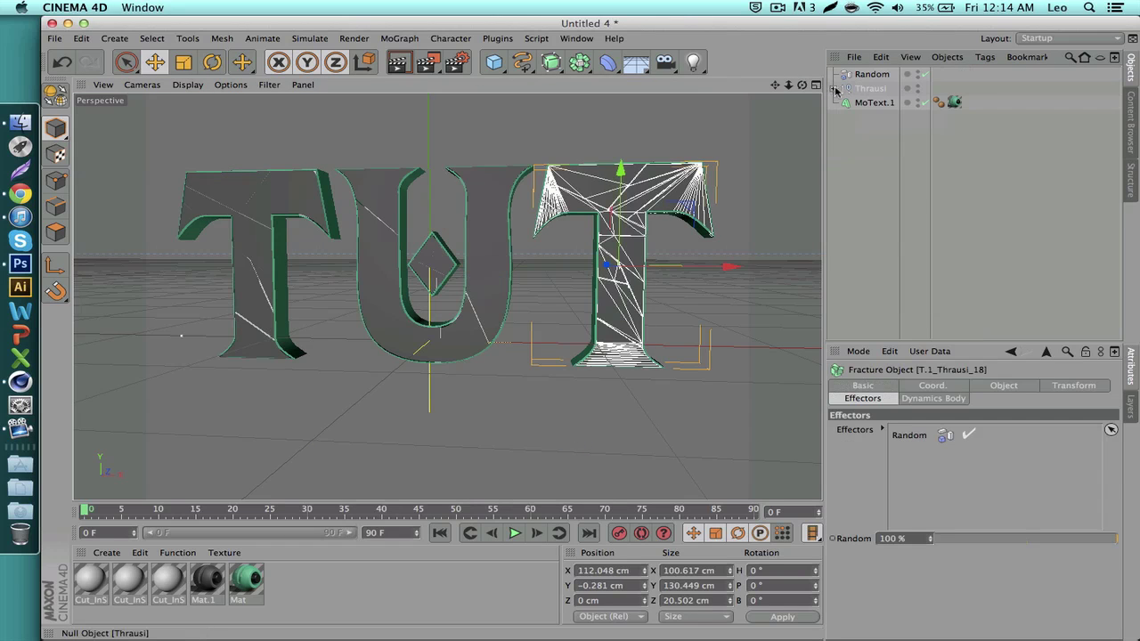
{"action": "left_click_drag", "start_coordinate": [866, 79], "coordinate": [865, 75]}
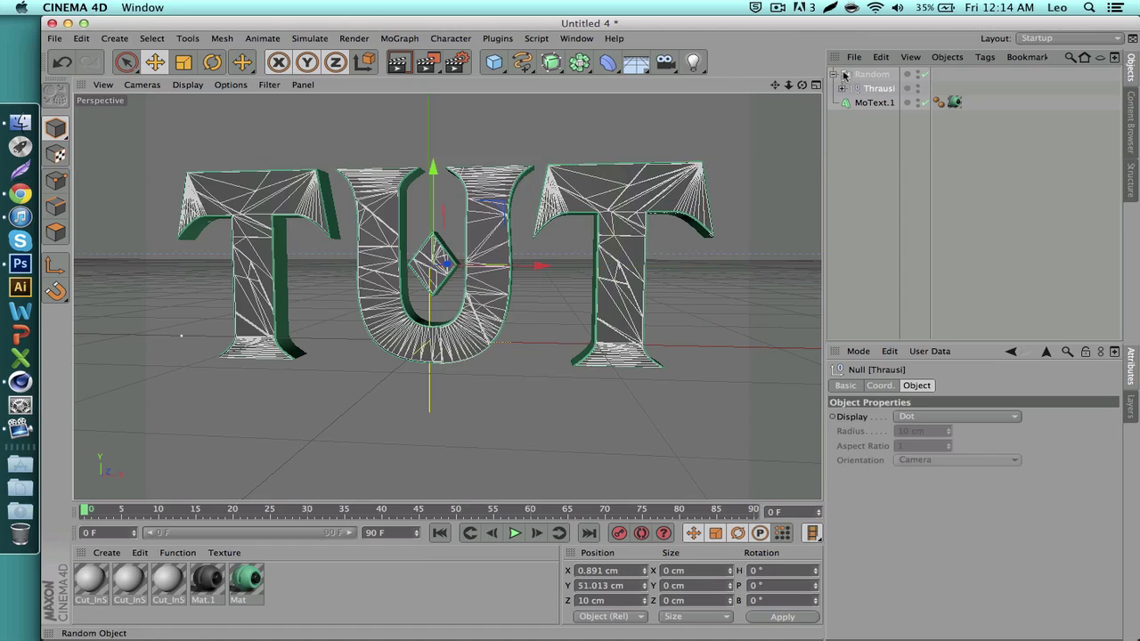
{"action": "left_click", "coordinate": [835, 75]}
{"action": "left_click", "coordinate": [868, 74]}
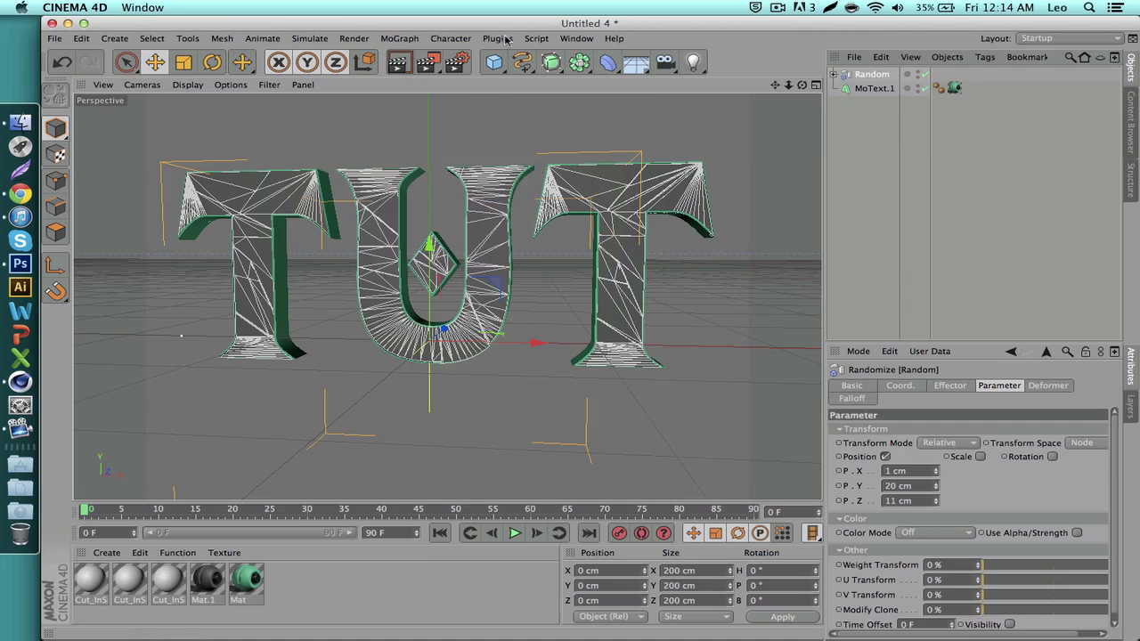
- Add a Greebler plugin object to the scene
{"action": "left_click", "coordinate": [505, 39]}
{"action": "mouse_move", "coordinate": [523, 98]}
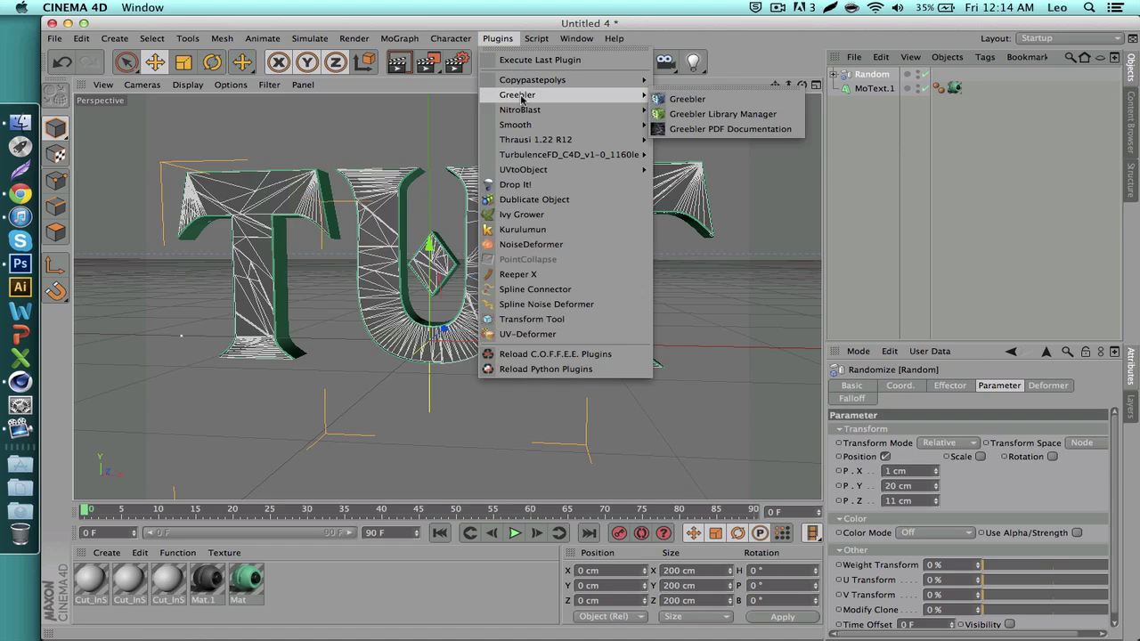
{"action": "left_click", "coordinate": [683, 100]}
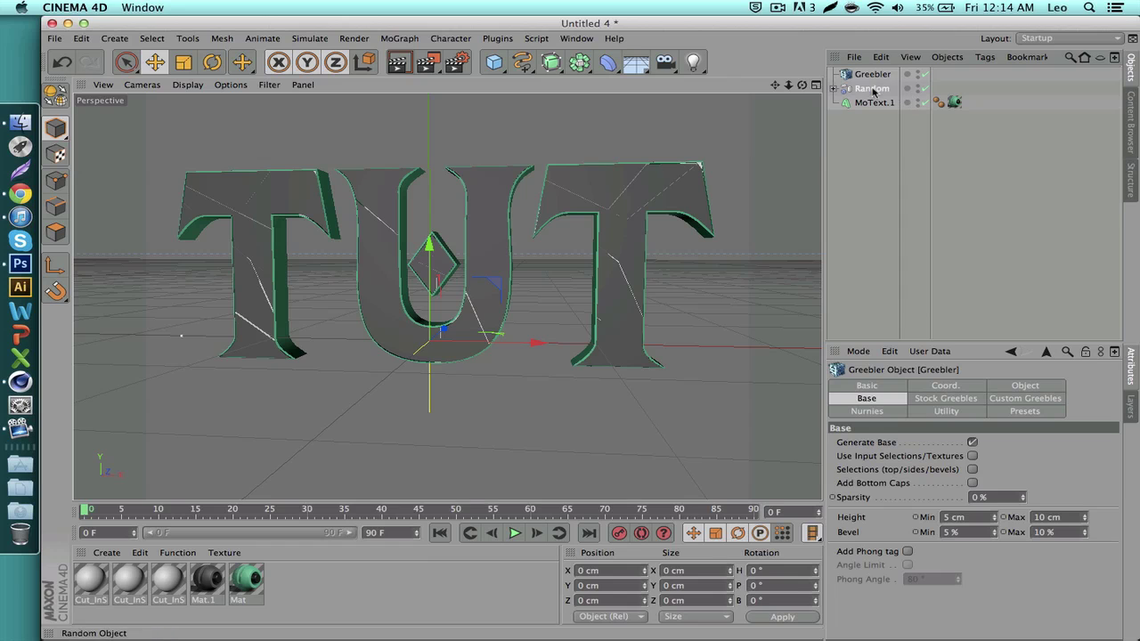
- Try to greeble the shattered pieces by nesting the Random group under the Greebler object
{"action": "left_click_drag", "start_coordinate": [871, 88], "coordinate": [874, 75]}
{"action": "left_click", "coordinate": [874, 76]}
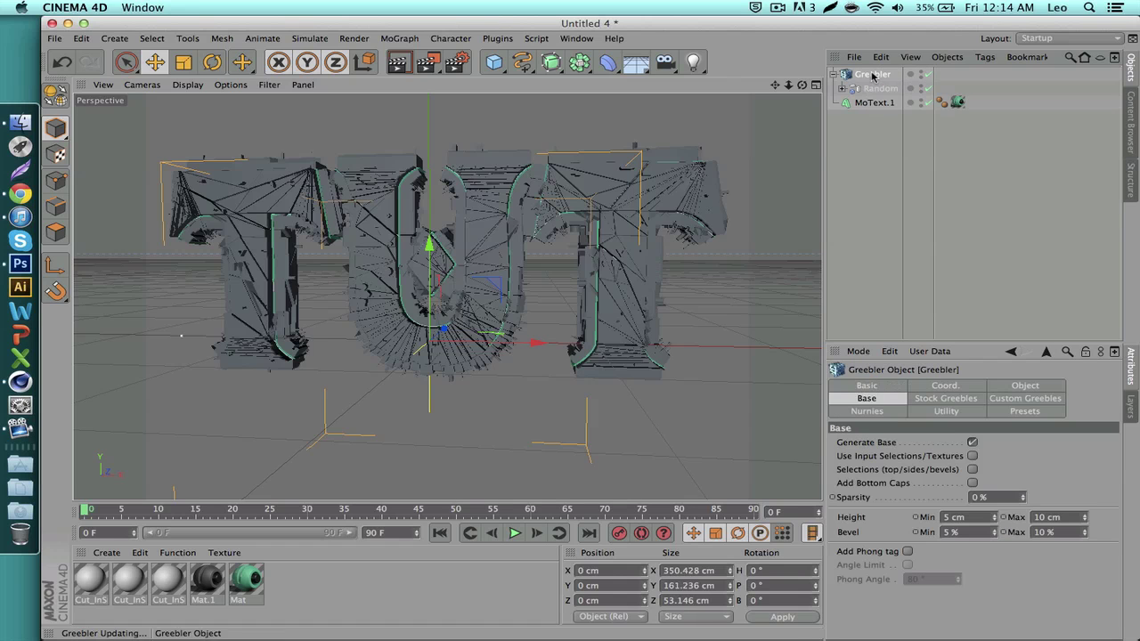
{"action": "left_click", "coordinate": [893, 203]}
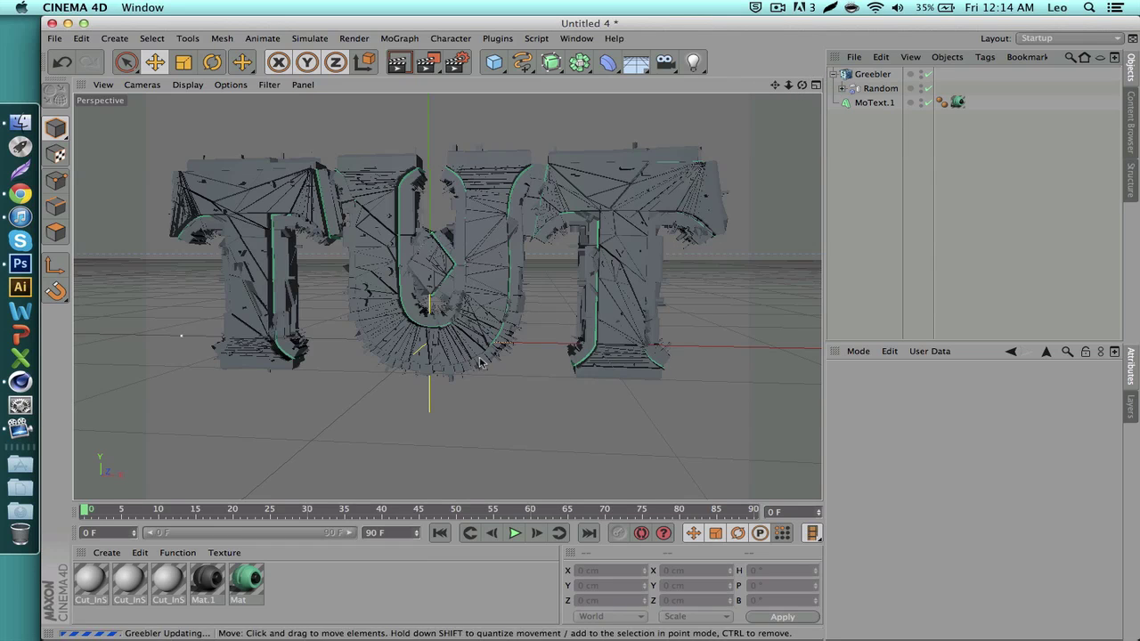
{"action": "scroll", "coordinate": [356, 264], "scroll_direction": "up", "scroll_amount": 1}
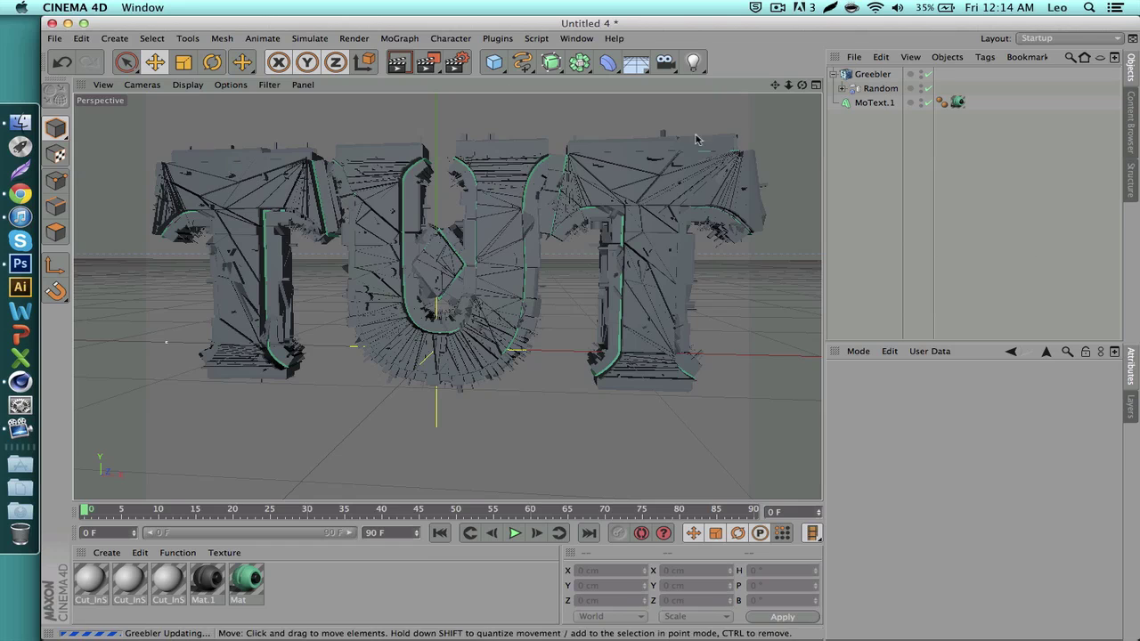
{"action": "left_click", "coordinate": [865, 90]}
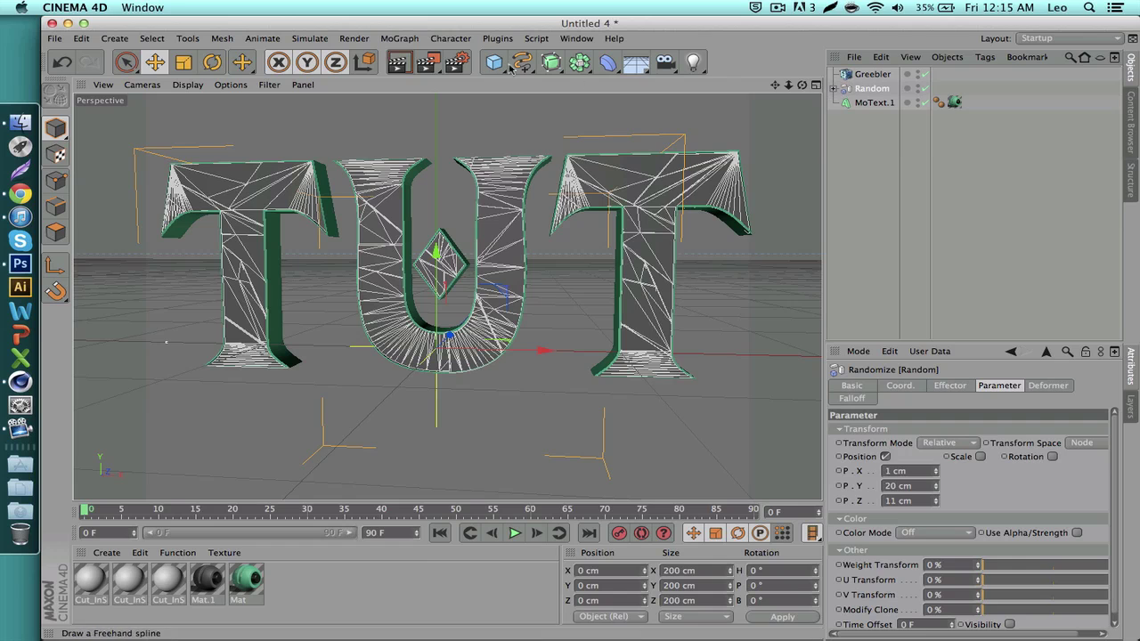
- Add a new MoText object with the text TUT in the Megadeth font
{"action": "left_click", "coordinate": [385, 40]}
{"action": "left_click", "coordinate": [413, 209]}
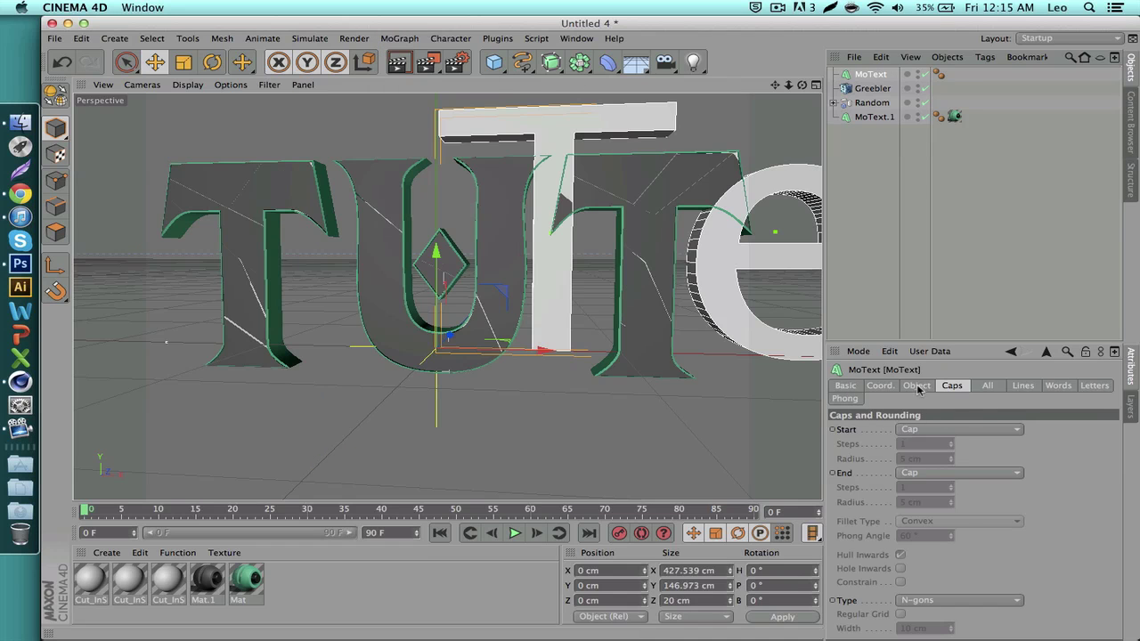
{"action": "left_click", "coordinate": [918, 388]}
{"action": "left_click", "coordinate": [942, 470]}
{"action": "key", "text": "super+a"}
{"action": "type", "text": "TUT"}
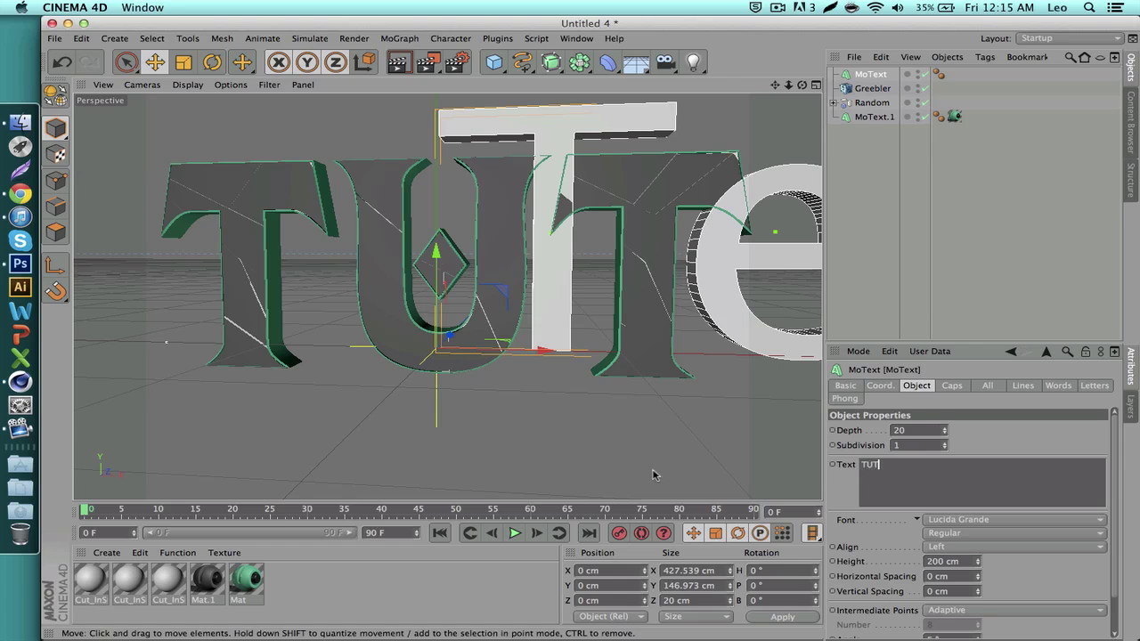
{"action": "left_click", "coordinate": [966, 520]}
{"action": "scroll", "coordinate": [966, 522], "scroll_direction": "down", "scroll_amount": 5}
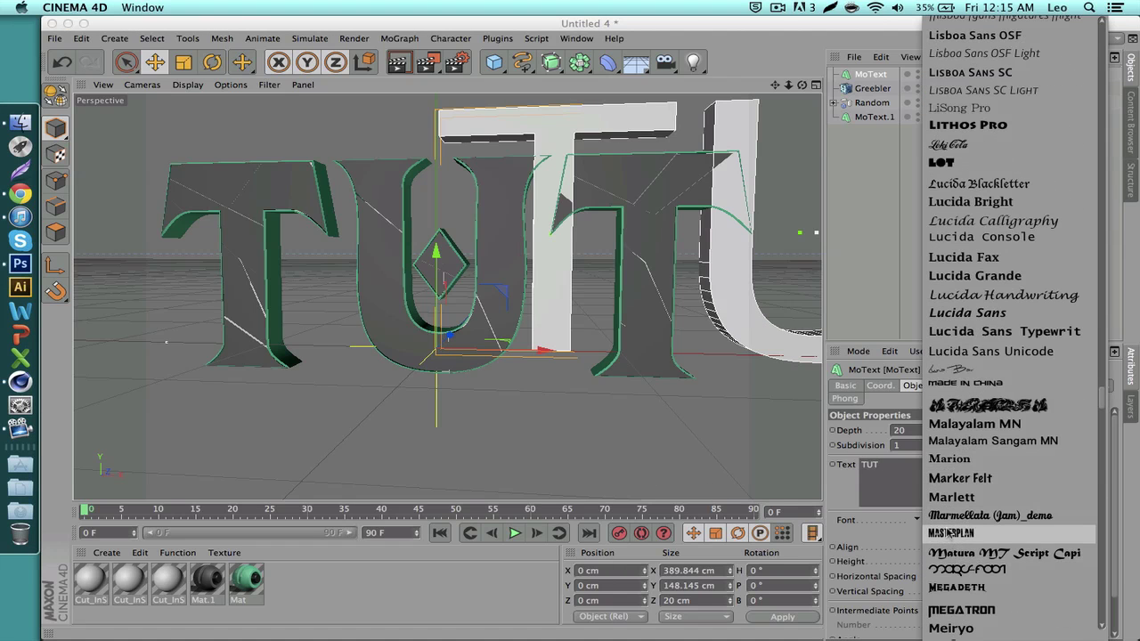
{"action": "left_click", "coordinate": [958, 586]}
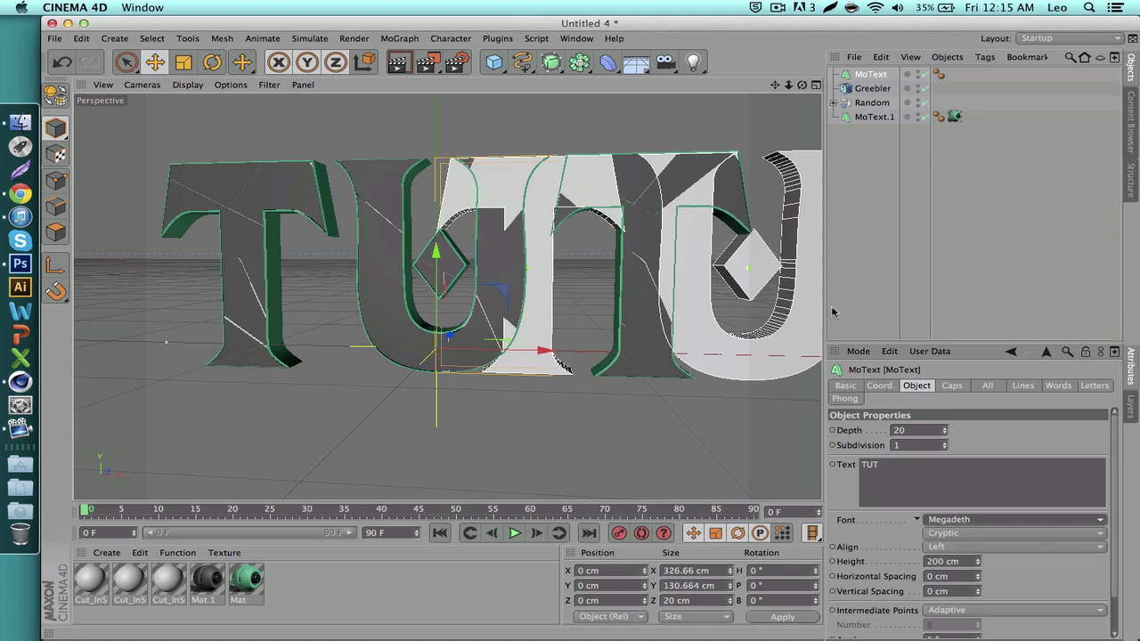
- Align the new MoText to Middle and make it a child of the Greebler object
{"action": "left_click", "coordinate": [945, 547]}
{"action": "left_click", "coordinate": [951, 562]}
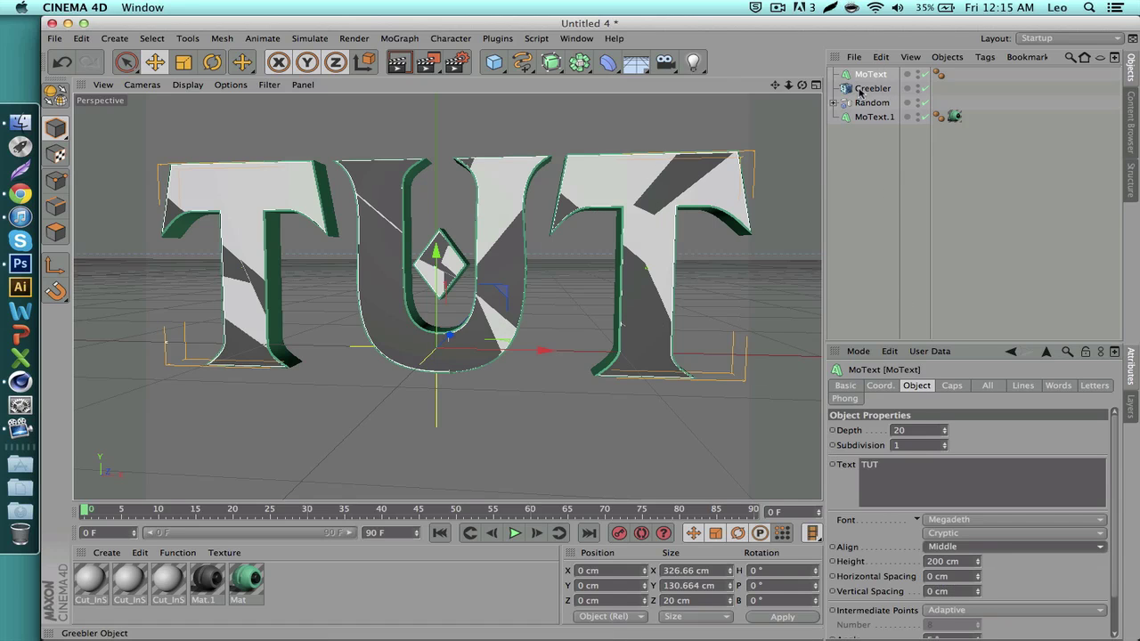
{"action": "left_click_drag", "start_coordinate": [861, 93], "coordinate": [862, 91]}
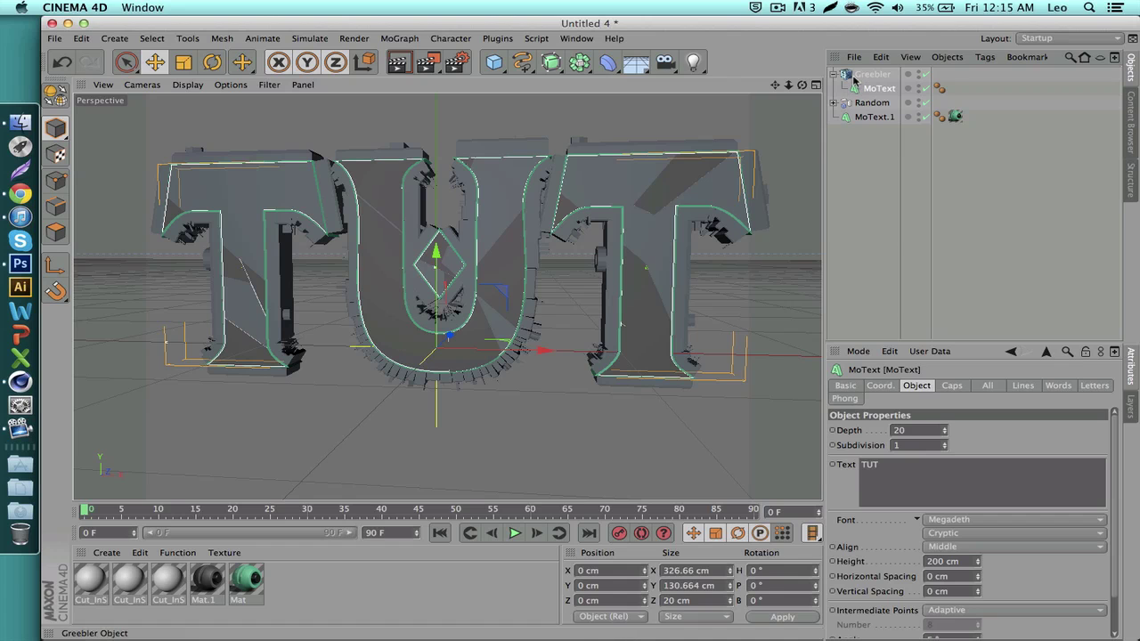
- Move the Greebler object to Z -36.541 cm, and replace its MoText child with the Random group
{"action": "left_click", "coordinate": [857, 76]}
{"action": "left_click_drag", "start_coordinate": [450, 338], "coordinate": [443, 365]}
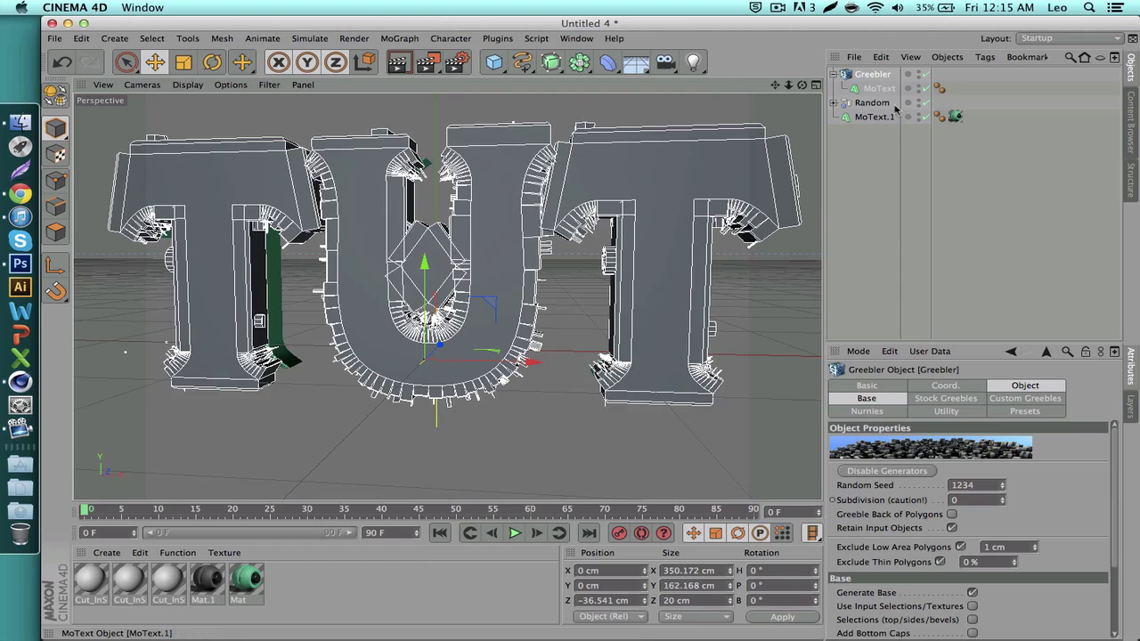
{"action": "left_click", "coordinate": [870, 89]}
{"action": "key", "text": "Delete"}
{"action": "left_click_drag", "start_coordinate": [870, 89], "coordinate": [871, 76]}
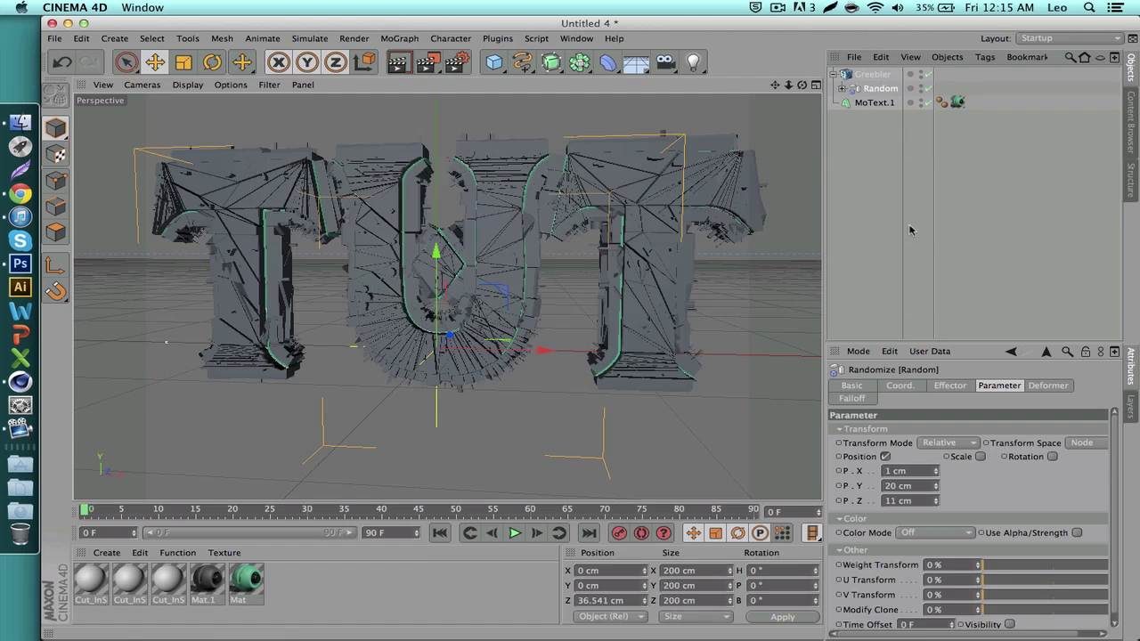
{"action": "left_click", "coordinate": [910, 230]}
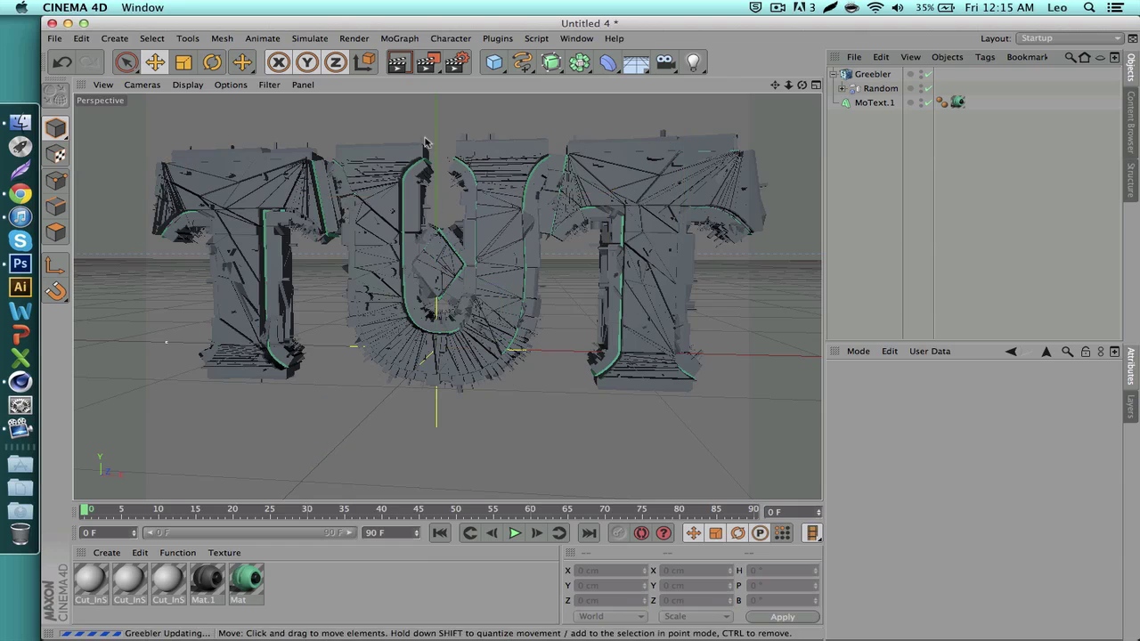
- Set the Greebler's base height to a minimum of 0 cm and a maximum of 7 cm
{"action": "left_click", "coordinate": [868, 74]}
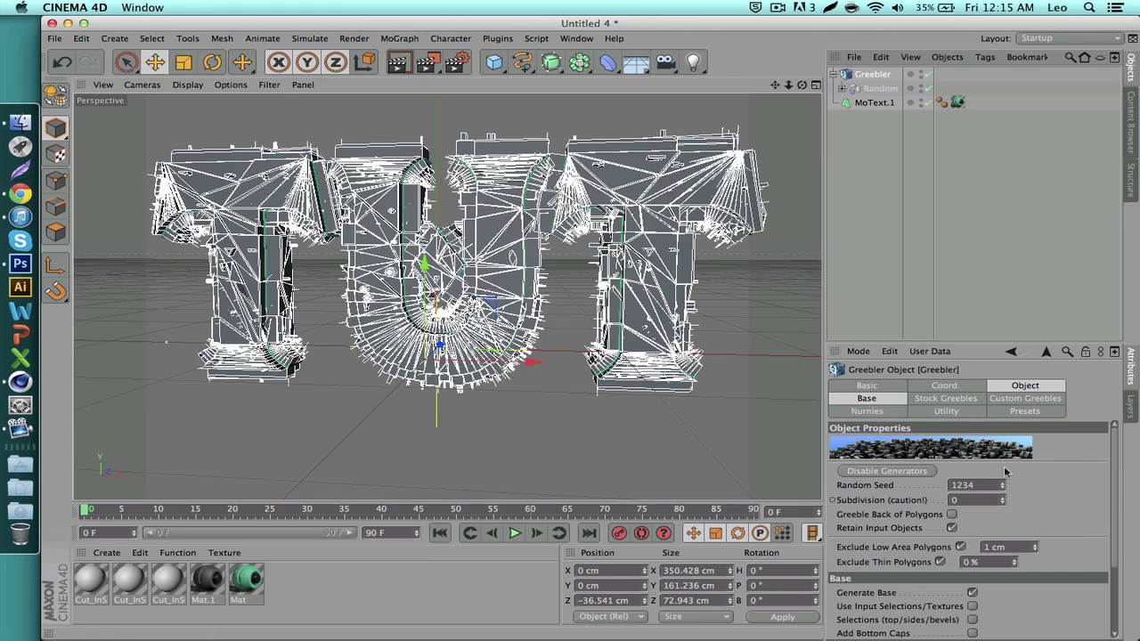
{"action": "left_click", "coordinate": [1033, 387]}
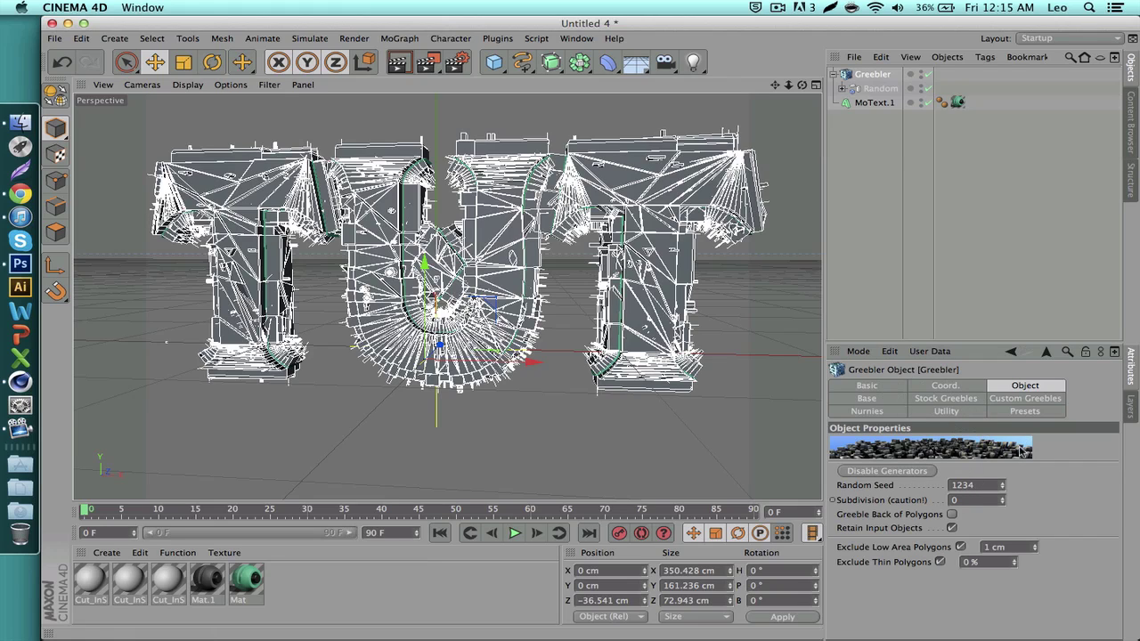
{"action": "left_click", "coordinate": [876, 402]}
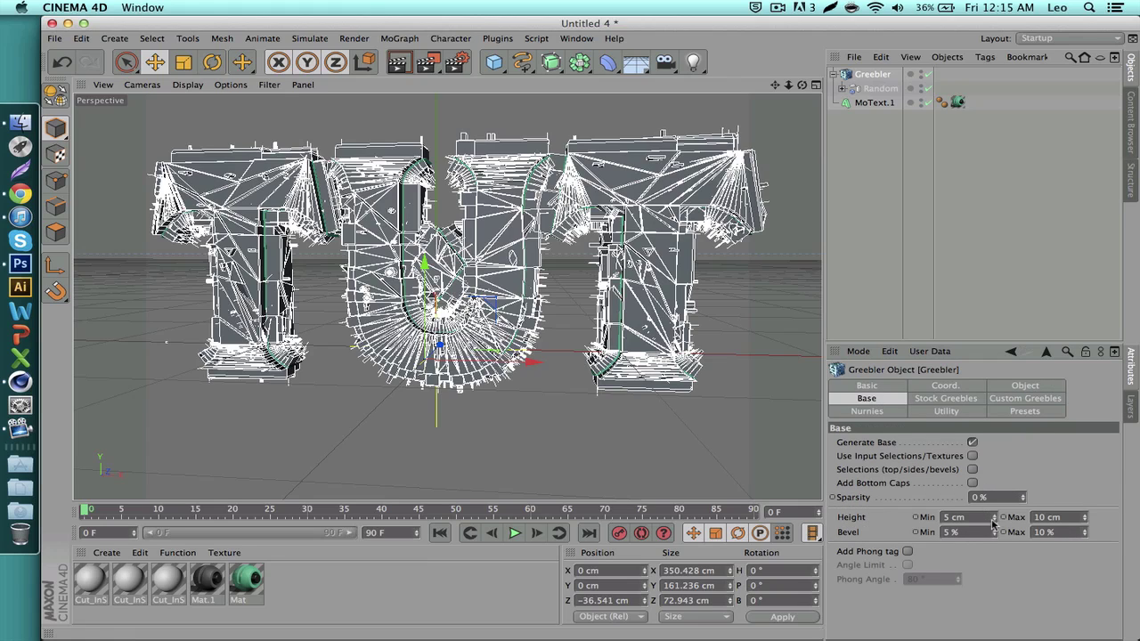
{"action": "left_click_drag", "start_coordinate": [995, 520], "coordinate": [996, 536]}
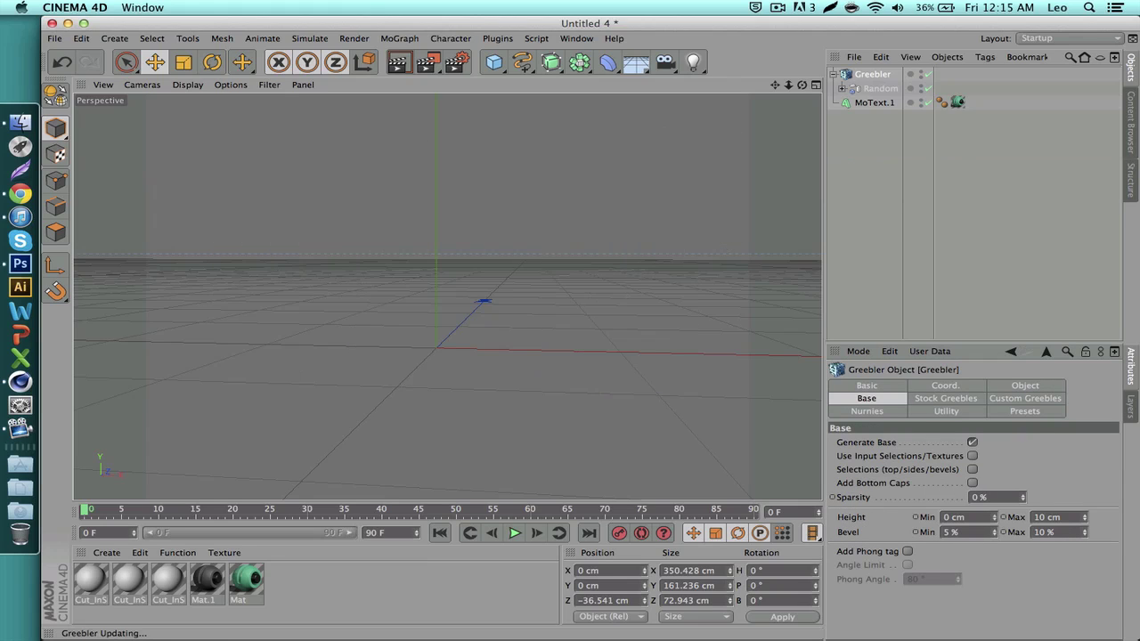
{"action": "left_click", "coordinate": [1085, 520]}
{"action": "left_click", "coordinate": [1086, 520]}
{"action": "left_click", "coordinate": [1085, 520]}
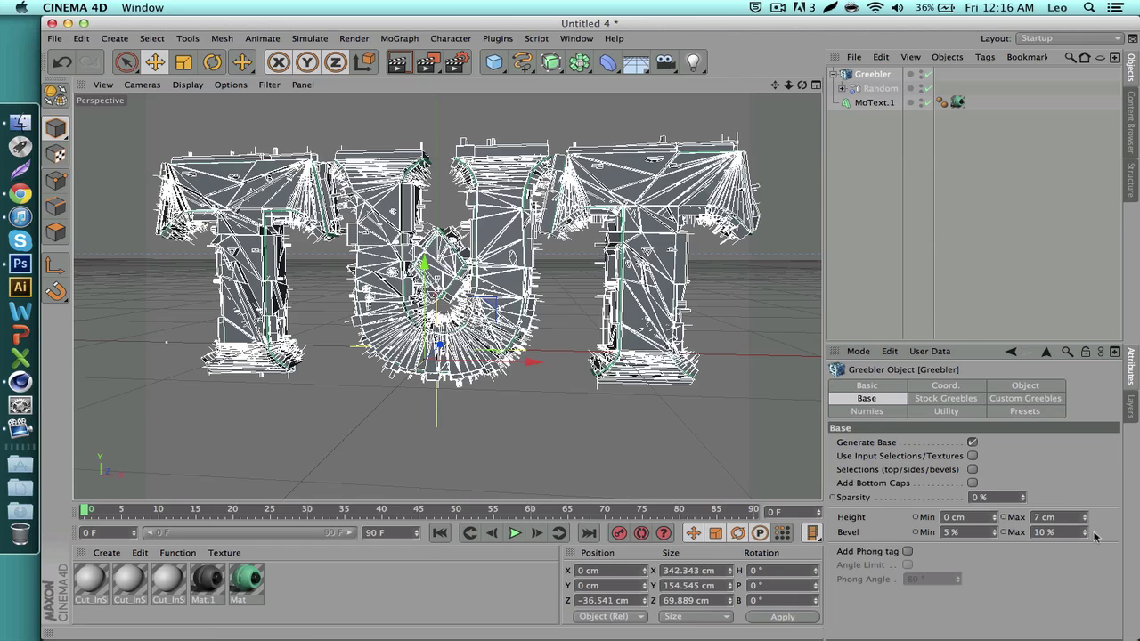
- Turn the Greebler's stock greeble generation off to compare the text without it, and turn it back on
{"action": "left_click", "coordinate": [951, 401]}
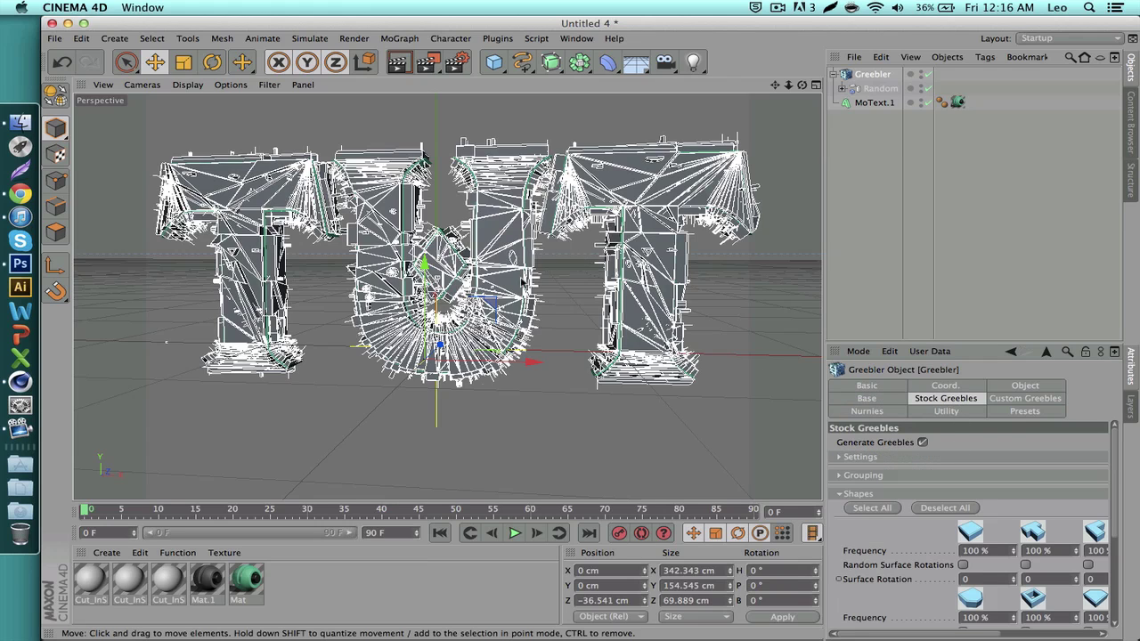
{"action": "left_click", "coordinate": [495, 470]}
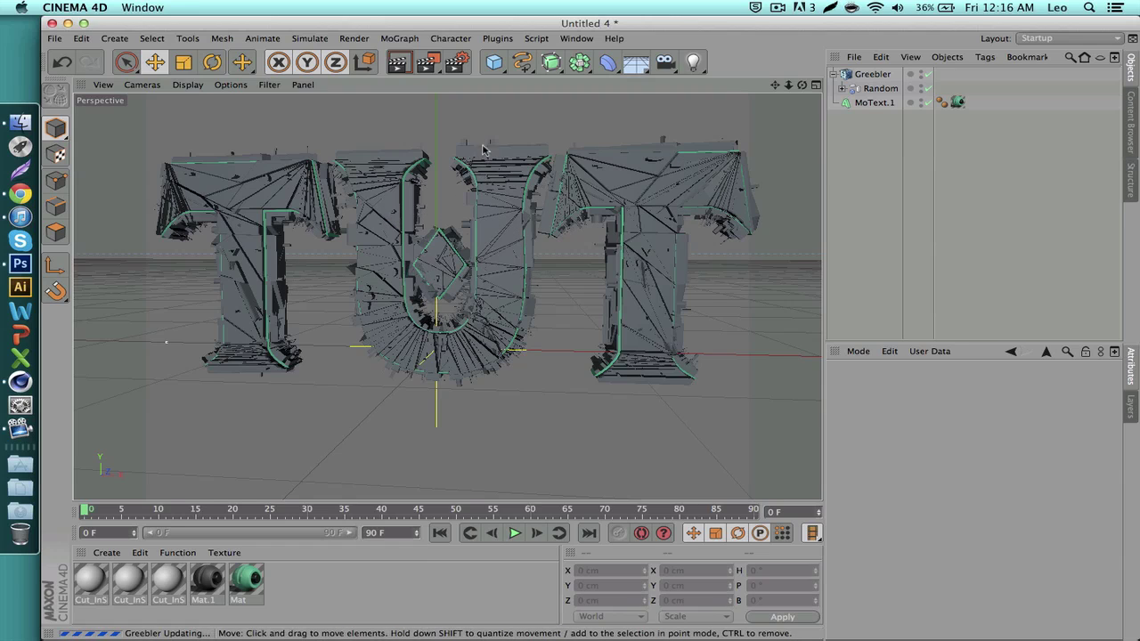
{"action": "left_click", "coordinate": [877, 75]}
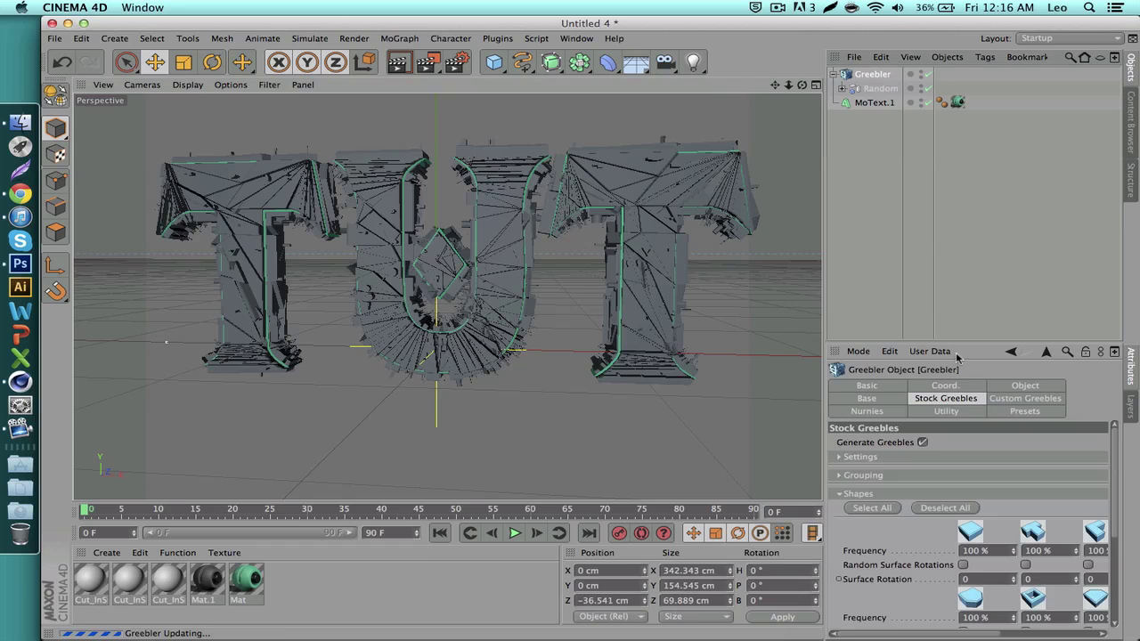
{"action": "left_click", "coordinate": [923, 442]}
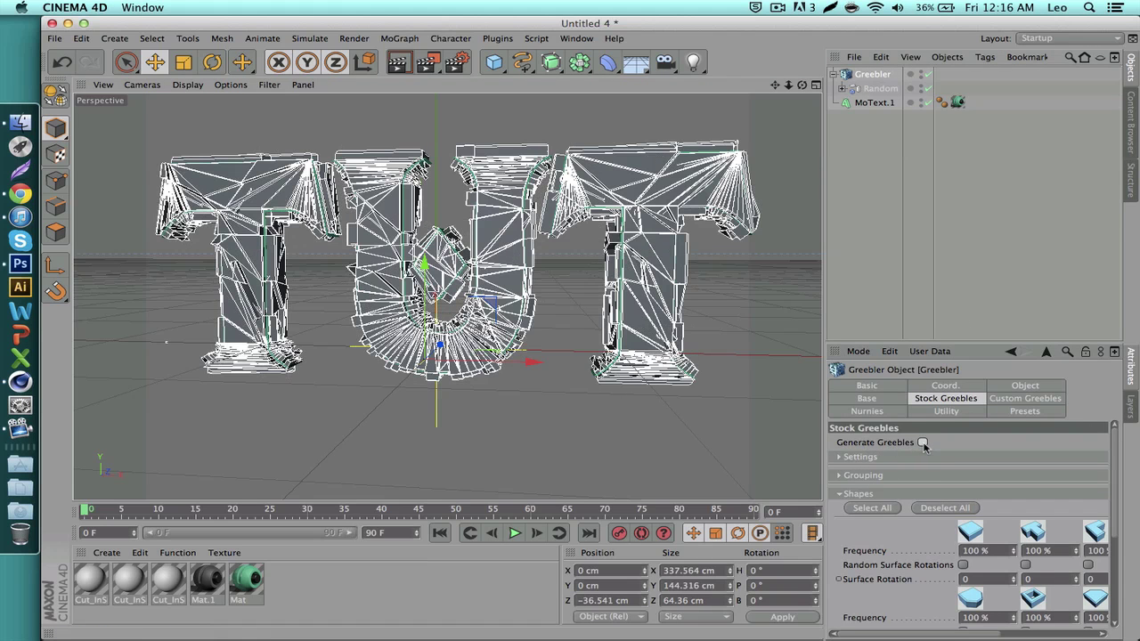
{"action": "left_click", "coordinate": [917, 286]}
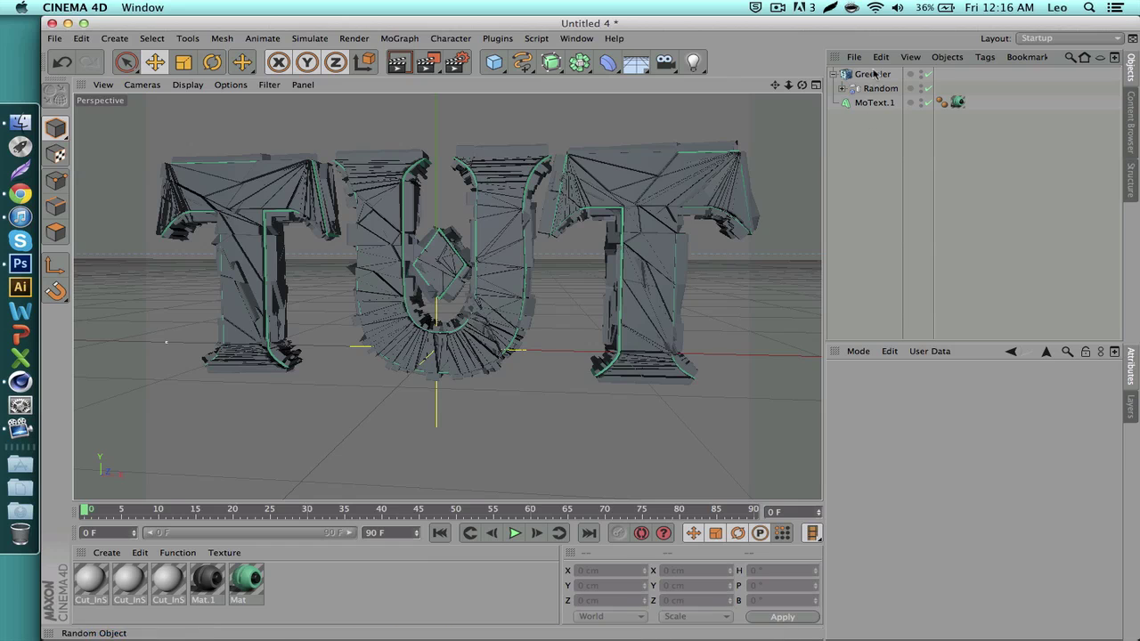
{"action": "left_click", "coordinate": [872, 75]}
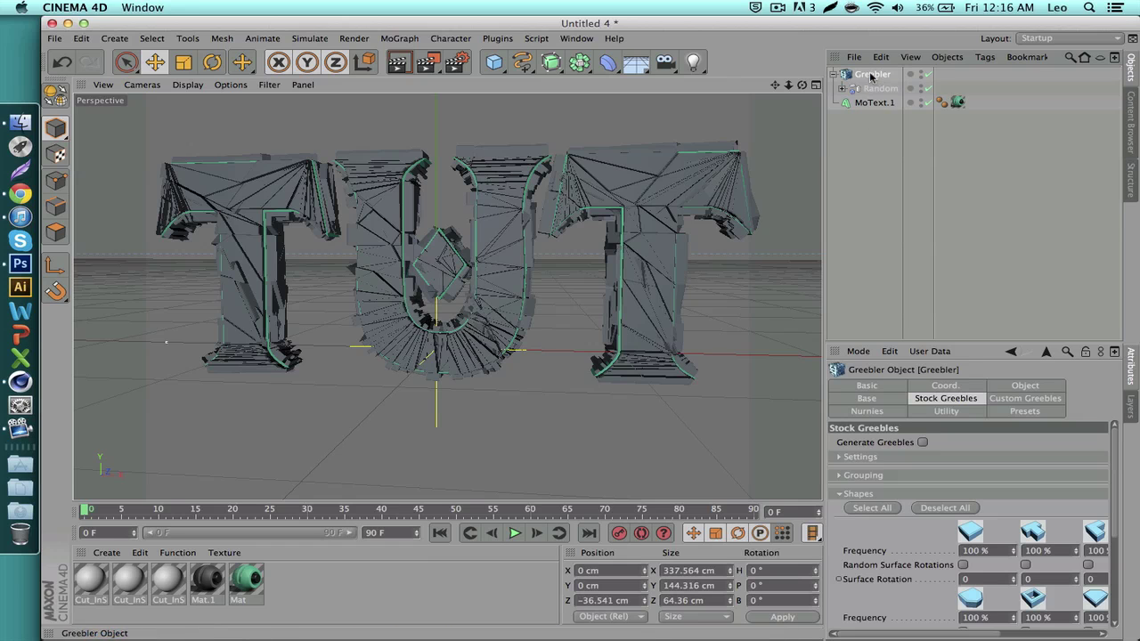
{"action": "left_click", "coordinate": [923, 442]}
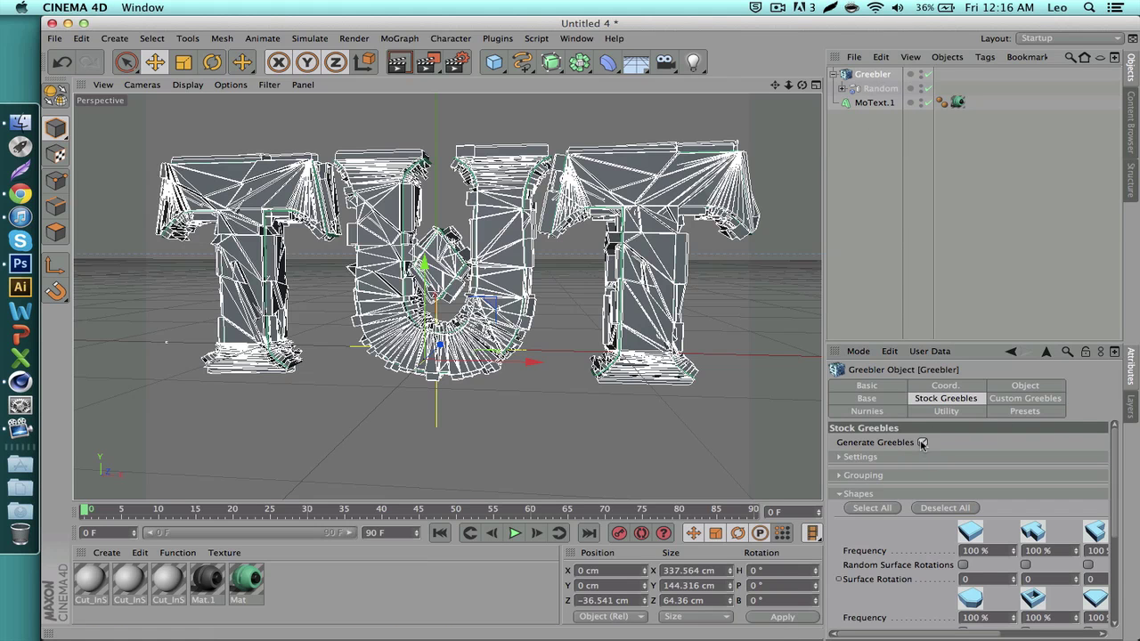
- Restrict the stock greeble shapes to only the first plain block shape
{"action": "left_click", "coordinate": [838, 494]}
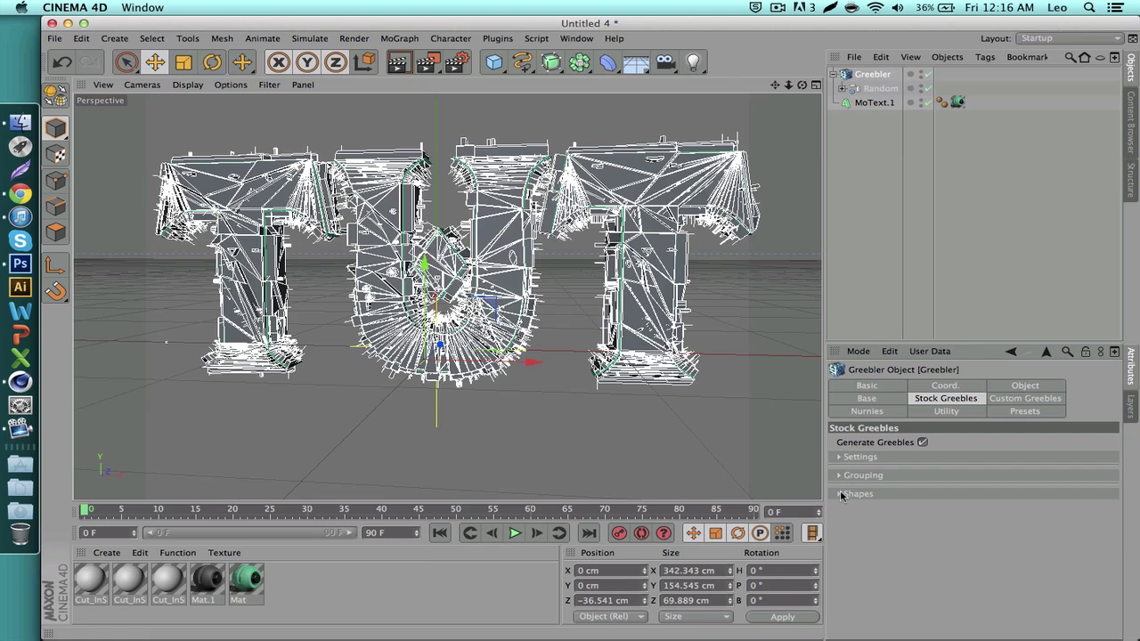
{"action": "left_click", "coordinate": [840, 495]}
{"action": "mouse_move", "coordinate": [877, 635]}
{"action": "left_mouse_down"}
{"action": "mouse_move", "coordinate": [976, 634]}
{"action": "mouse_move", "coordinate": [860, 637]}
{"action": "left_mouse_up"}
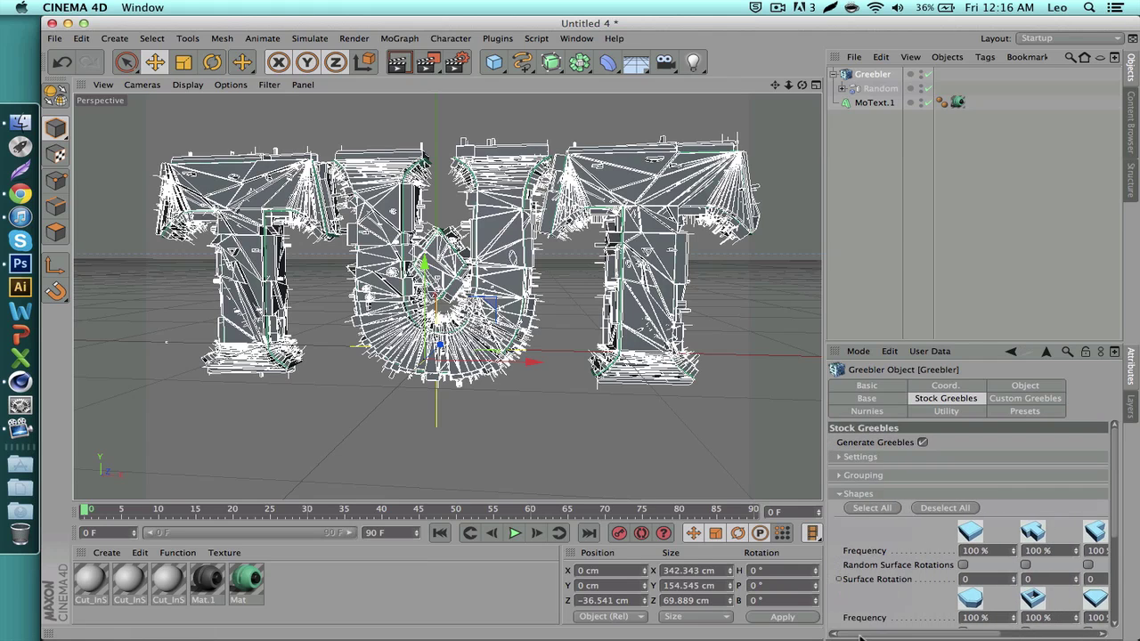
{"action": "left_click", "coordinate": [938, 508]}
{"action": "left_click", "coordinate": [969, 531]}
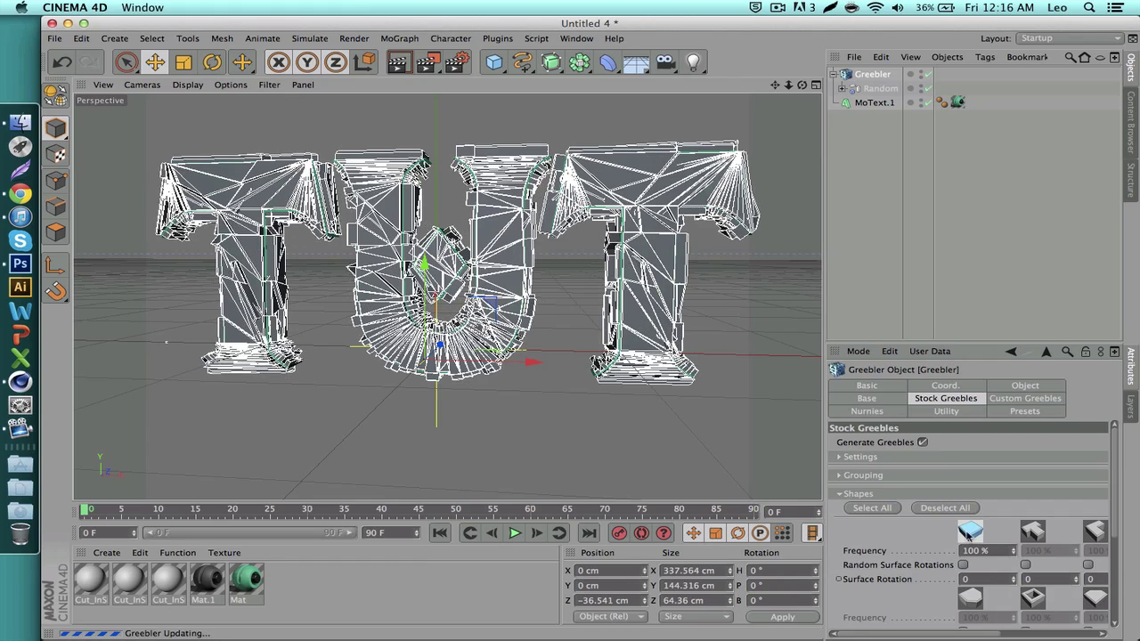
{"action": "left_click_drag", "start_coordinate": [912, 636], "coordinate": [1030, 618]}
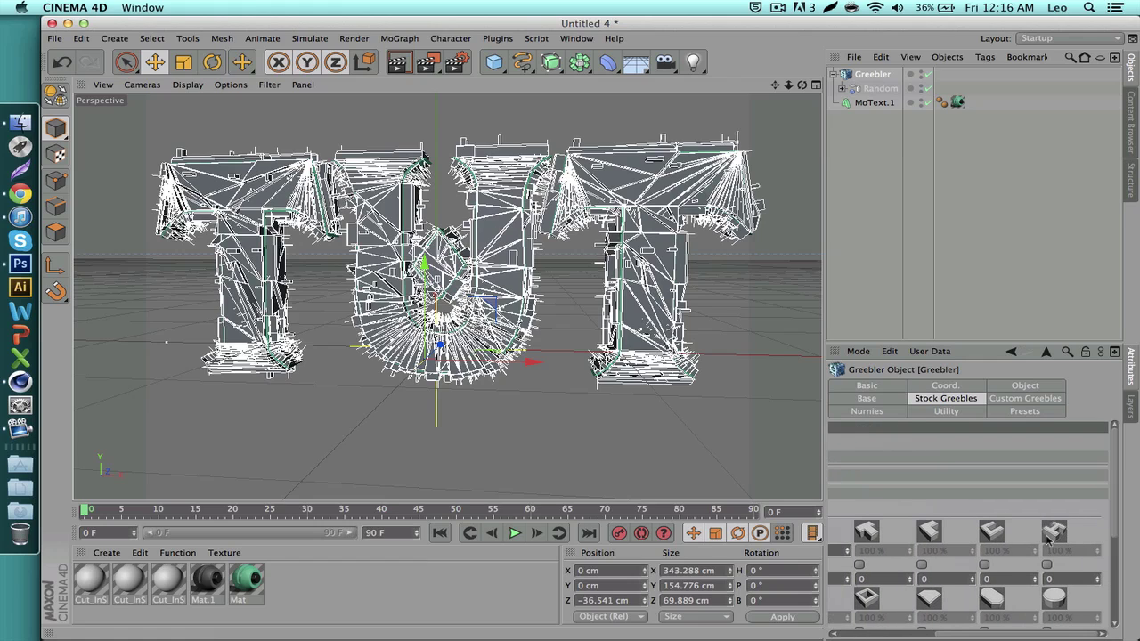
{"action": "left_click_drag", "start_coordinate": [955, 636], "coordinate": [855, 635]}
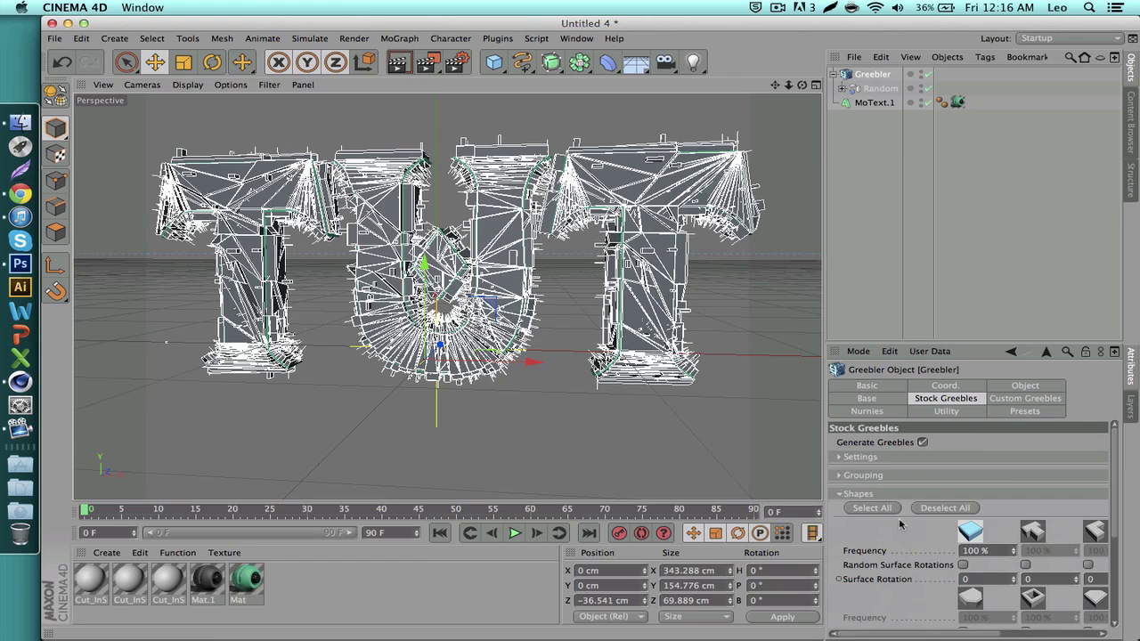
- Turn off Generate Greebles for the stock greebles and deselect the Greebler object
{"action": "left_click", "coordinate": [838, 494]}
{"action": "left_click", "coordinate": [922, 443]}
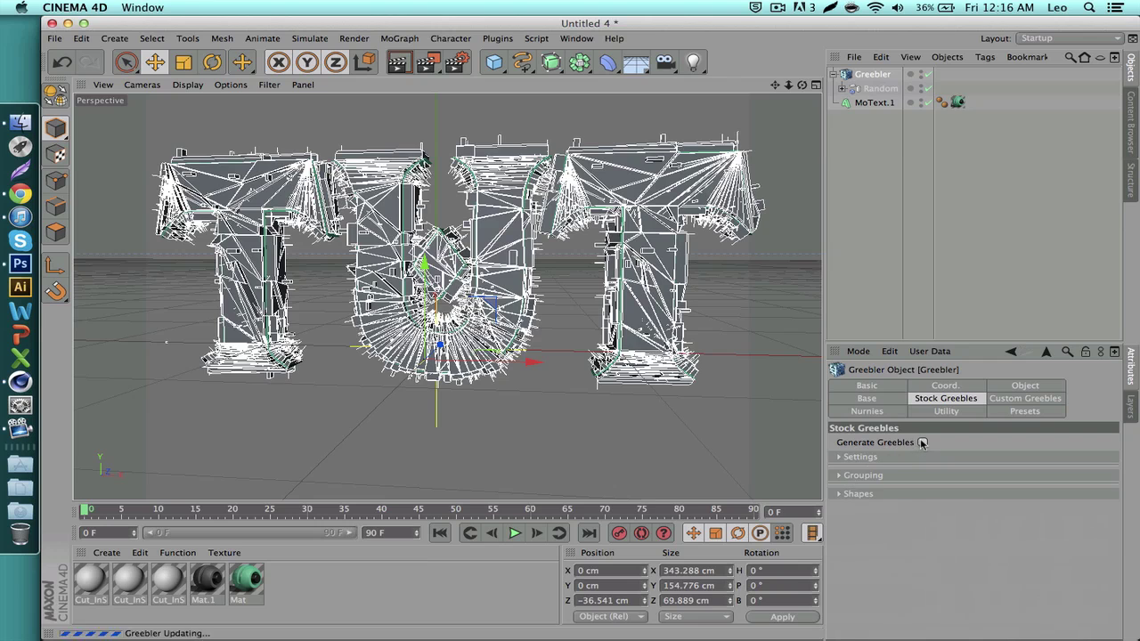
{"action": "left_click", "coordinate": [921, 242]}
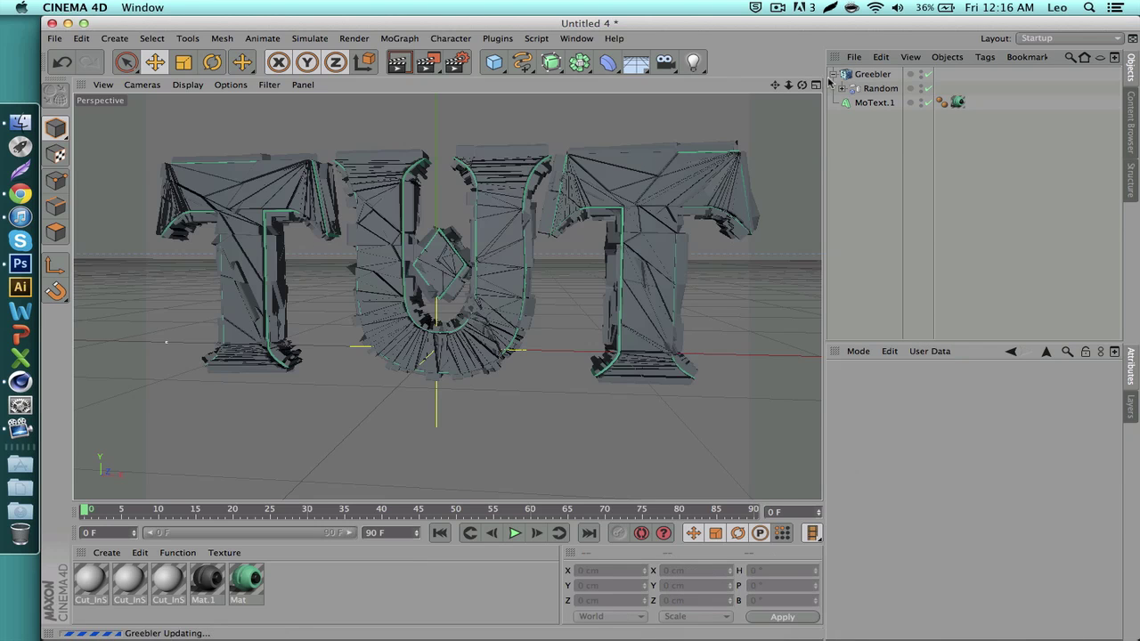
{"action": "left_click", "coordinate": [874, 103]}
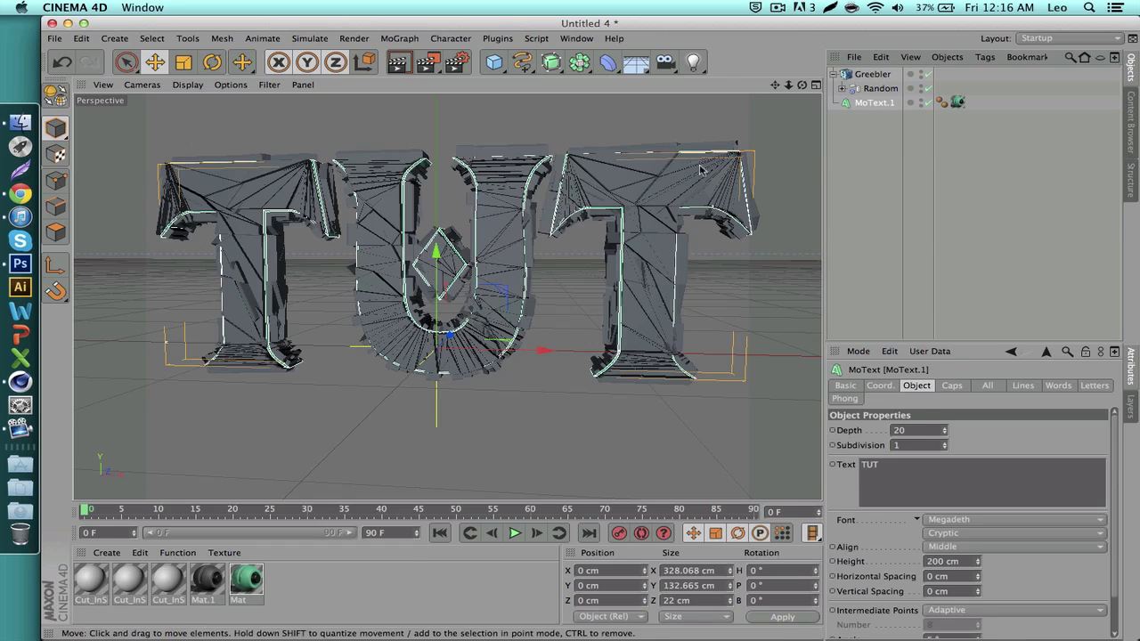
{"action": "left_click", "coordinate": [376, 466]}
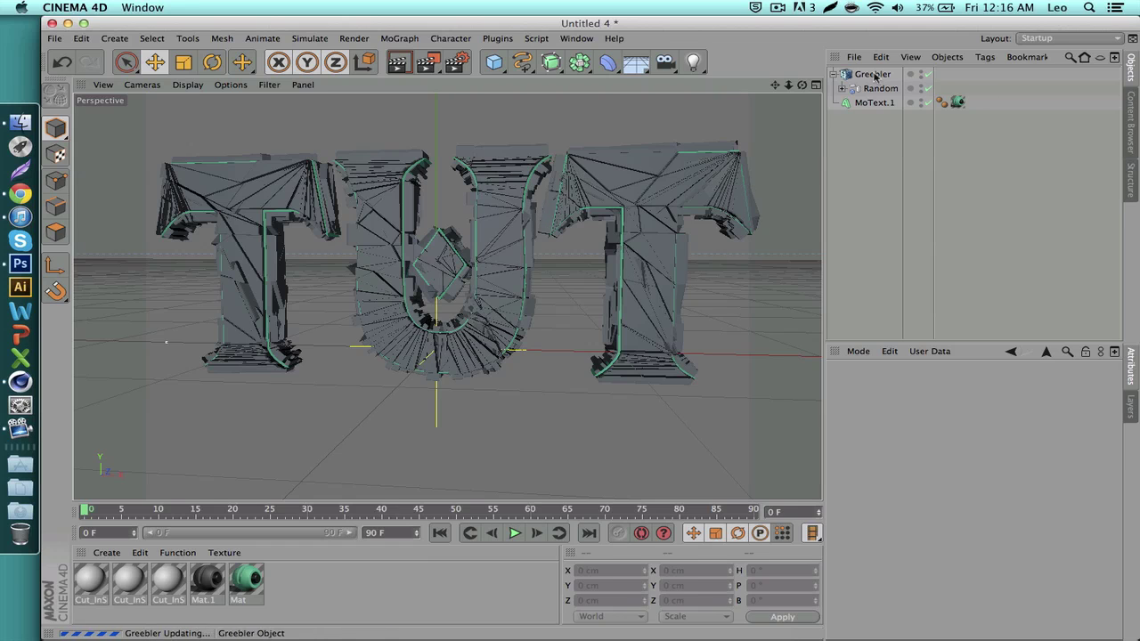
{"action": "left_click", "coordinate": [874, 104]}
{"action": "left_click", "coordinate": [883, 152]}
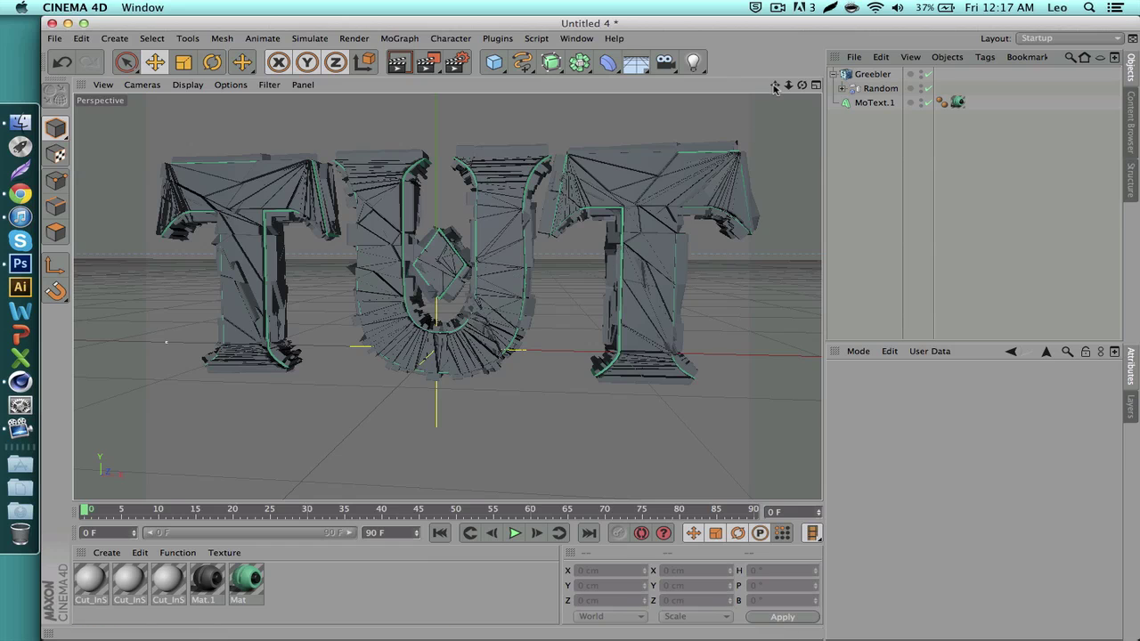
{"action": "left_click", "coordinate": [875, 103]}
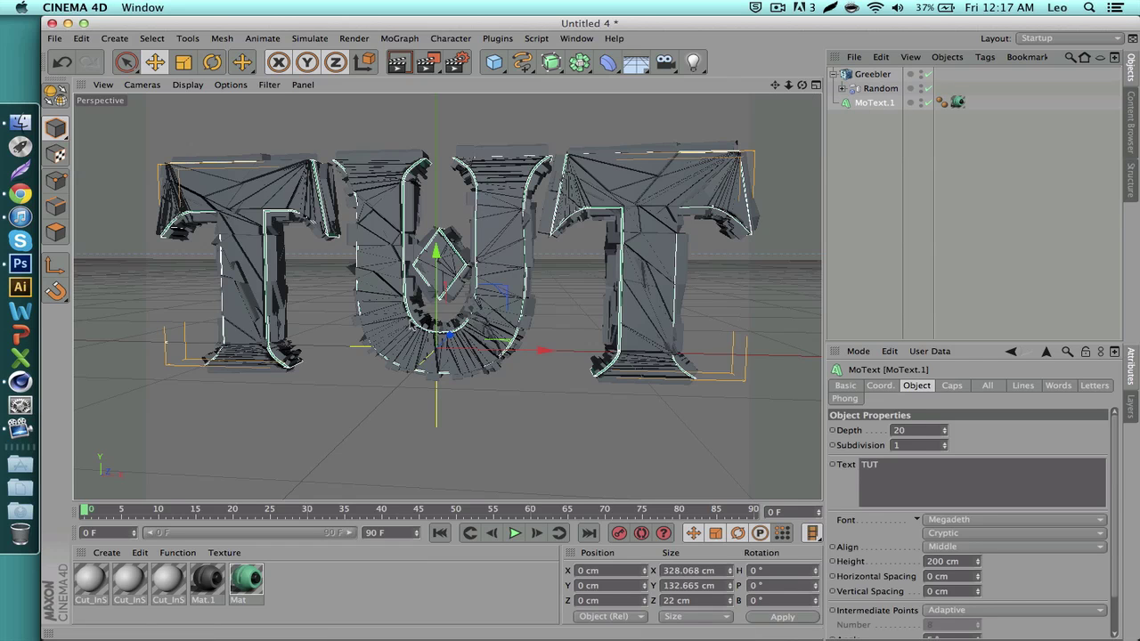
- Delete the Greebler, Random and MoText.1 objects to empty the scene
{"action": "left_click", "coordinate": [879, 217]}
{"action": "left_click_drag", "start_coordinate": [857, 113], "coordinate": [858, 78]}
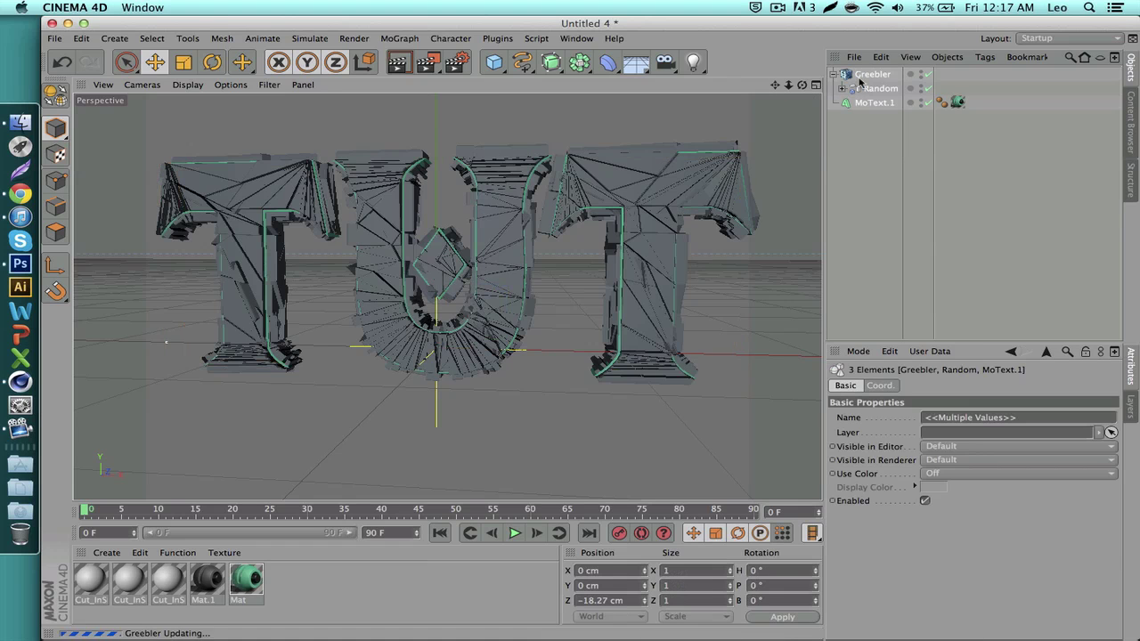
{"action": "key", "text": "Delete"}
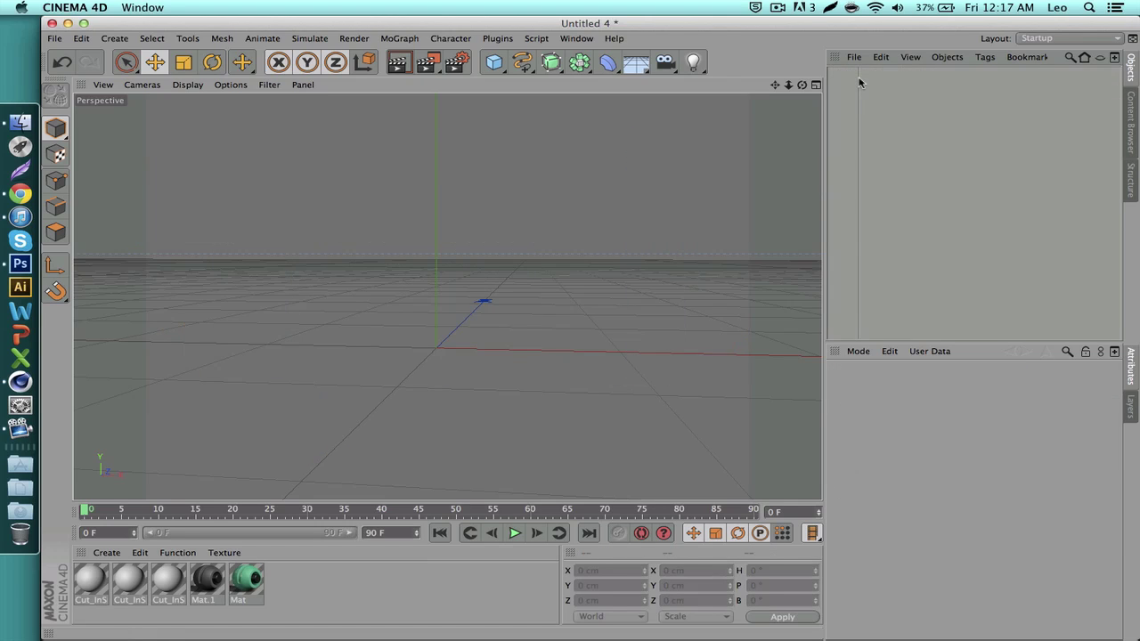
- Add a new MoText object, set its text to TUT and align it to the middle
{"action": "left_click", "coordinate": [392, 39]}
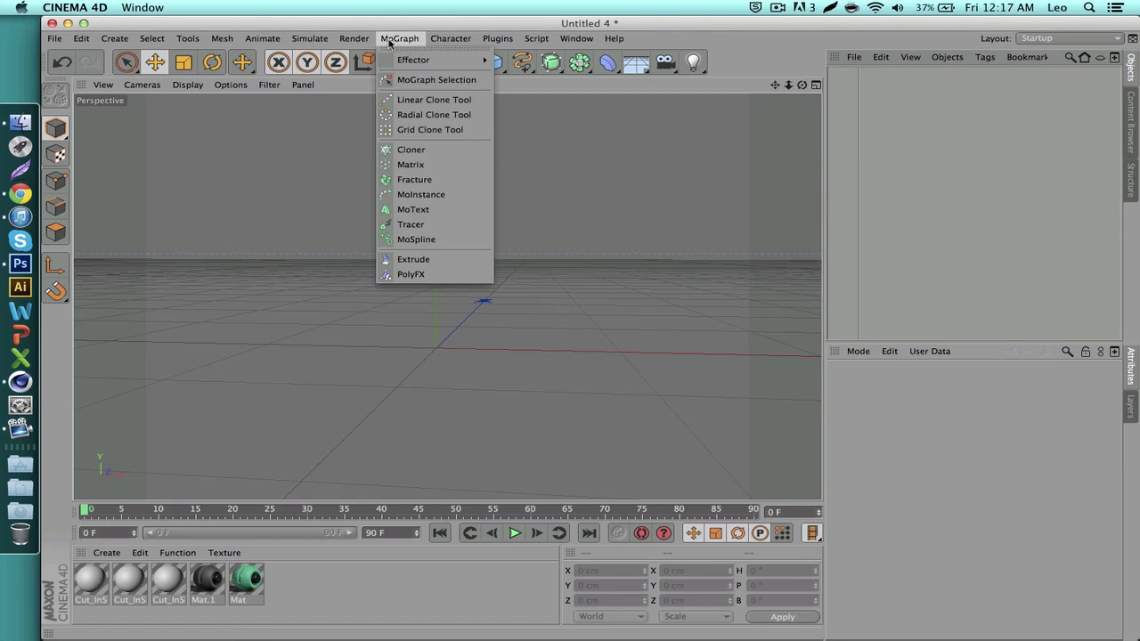
{"action": "left_click", "coordinate": [426, 212]}
{"action": "left_click", "coordinate": [951, 533]}
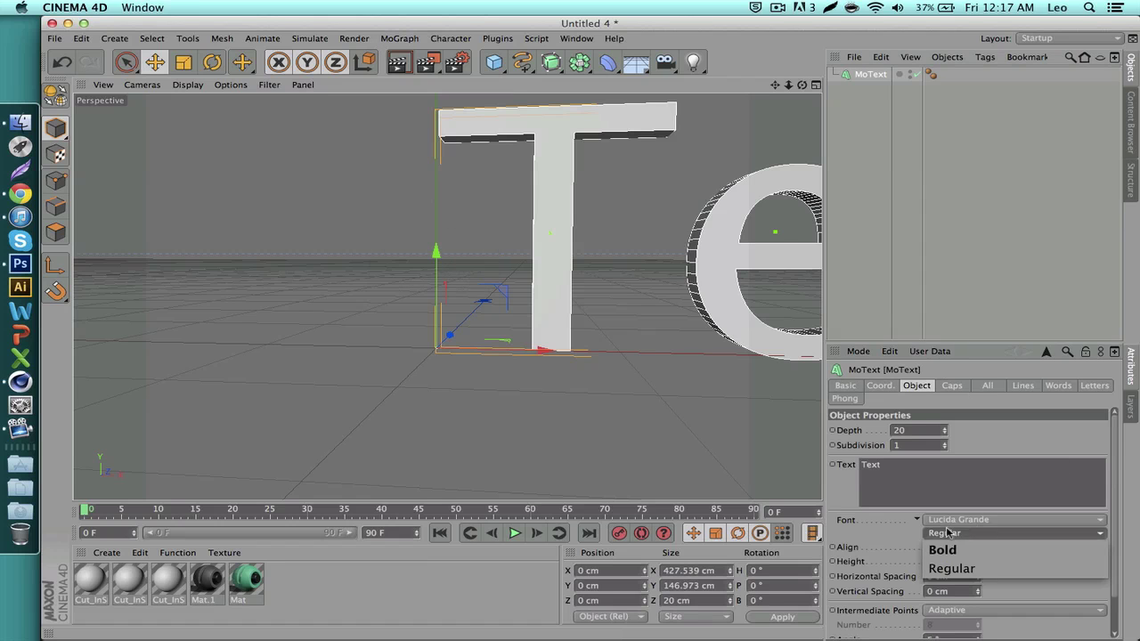
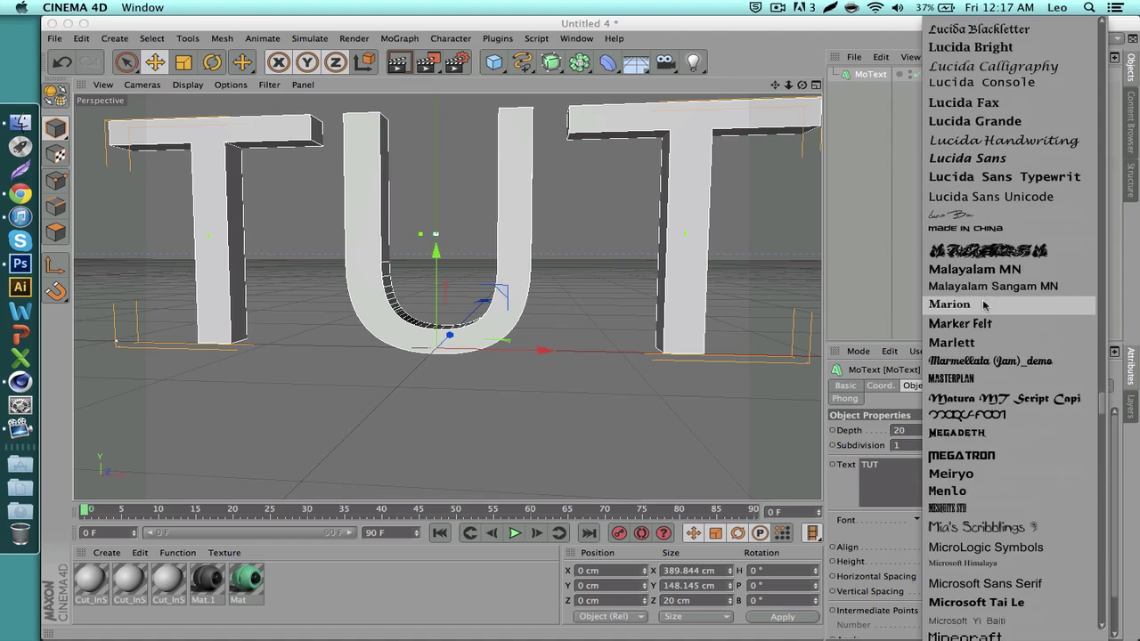
- Change the TUT text's font to Porky's and set its horizontal spacing to 16 cm
{"action": "scroll", "coordinate": [984, 306], "scroll_direction": "down", "scroll_amount": 10}
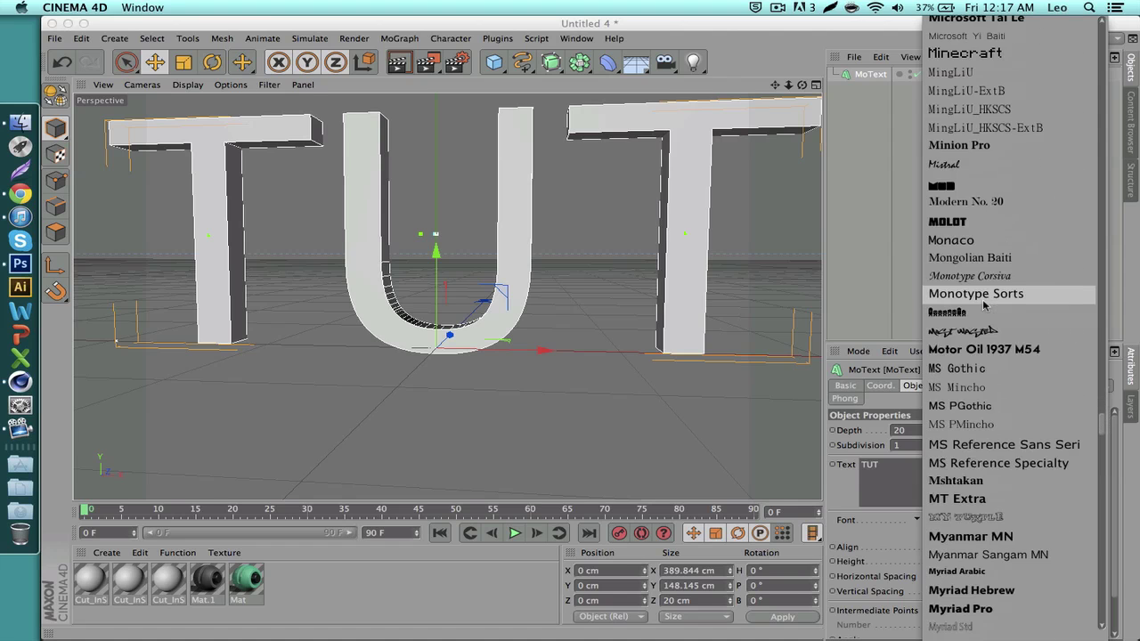
{"action": "scroll", "coordinate": [984, 305], "scroll_direction": "down", "scroll_amount": 10}
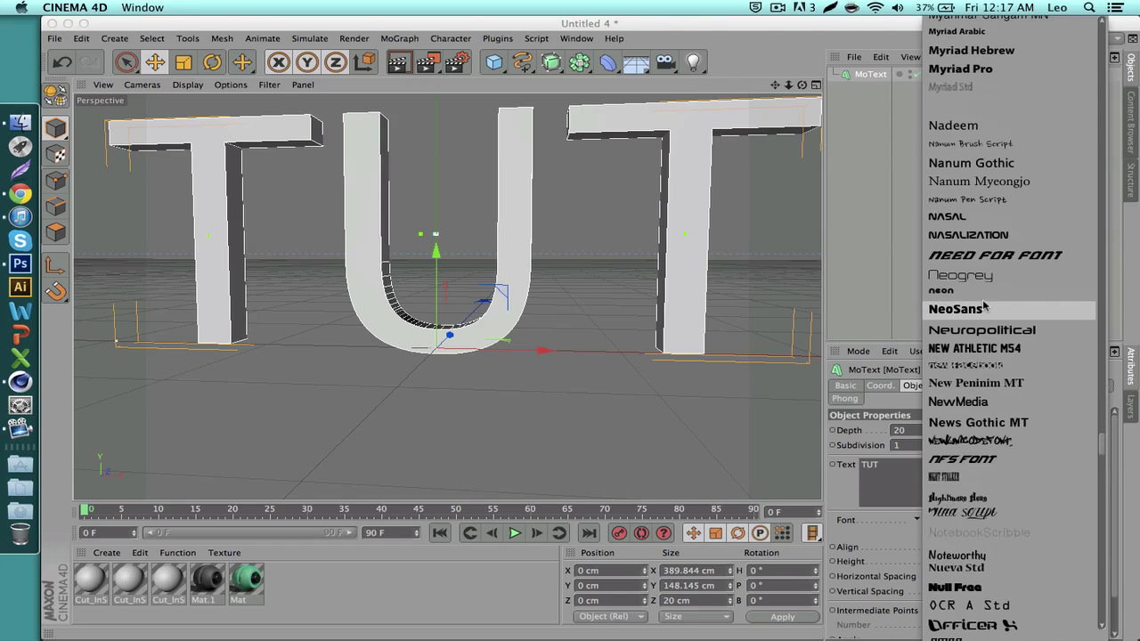
{"action": "scroll", "coordinate": [984, 305], "scroll_direction": "down", "scroll_amount": 5}
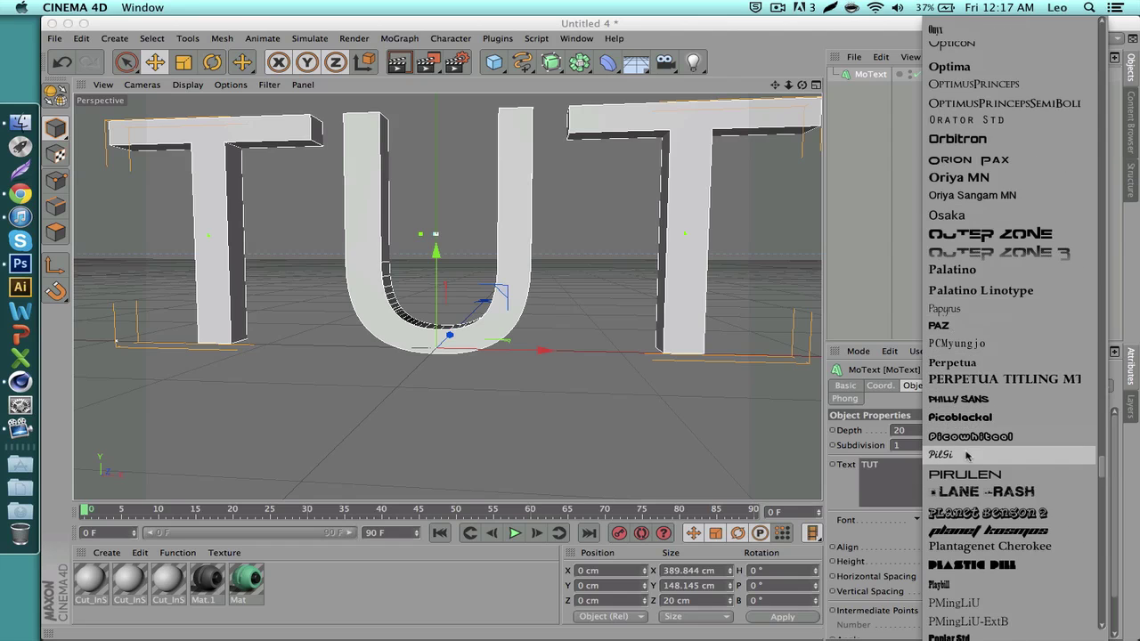
{"action": "scroll", "coordinate": [982, 381], "scroll_direction": "down", "scroll_amount": 8}
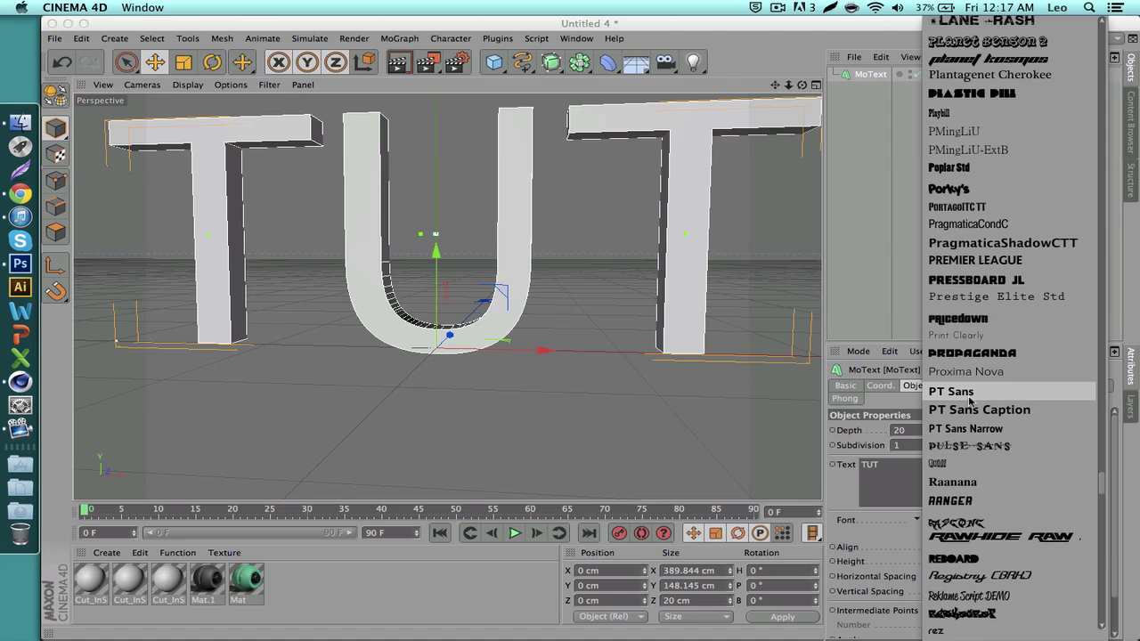
{"action": "left_click", "coordinate": [948, 189]}
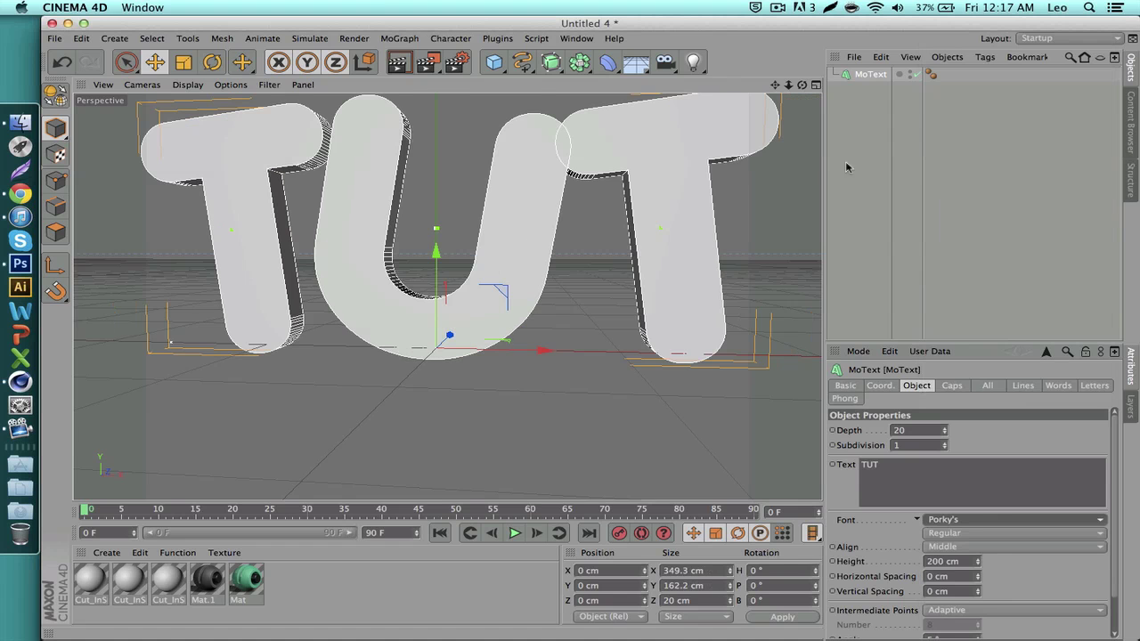
{"action": "mouse_move", "coordinate": [789, 86]}
{"action": "left_mouse_down"}
{"action": "mouse_move", "coordinate": [806, 90]}
{"action": "mouse_move", "coordinate": [748, 98]}
{"action": "mouse_move", "coordinate": [792, 93]}
{"action": "mouse_move", "coordinate": [777, 62]}
{"action": "mouse_move", "coordinate": [793, 88]}
{"action": "mouse_move", "coordinate": [777, 95]}
{"action": "left_mouse_up"}
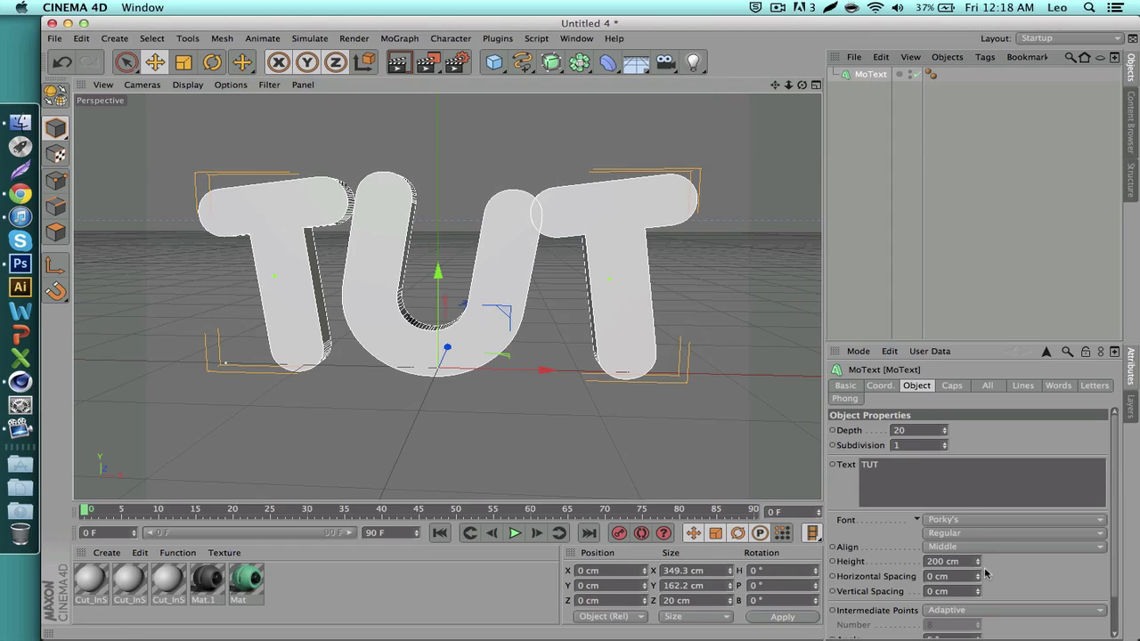
{"action": "left_click_drag", "start_coordinate": [980, 581], "coordinate": [1004, 581]}
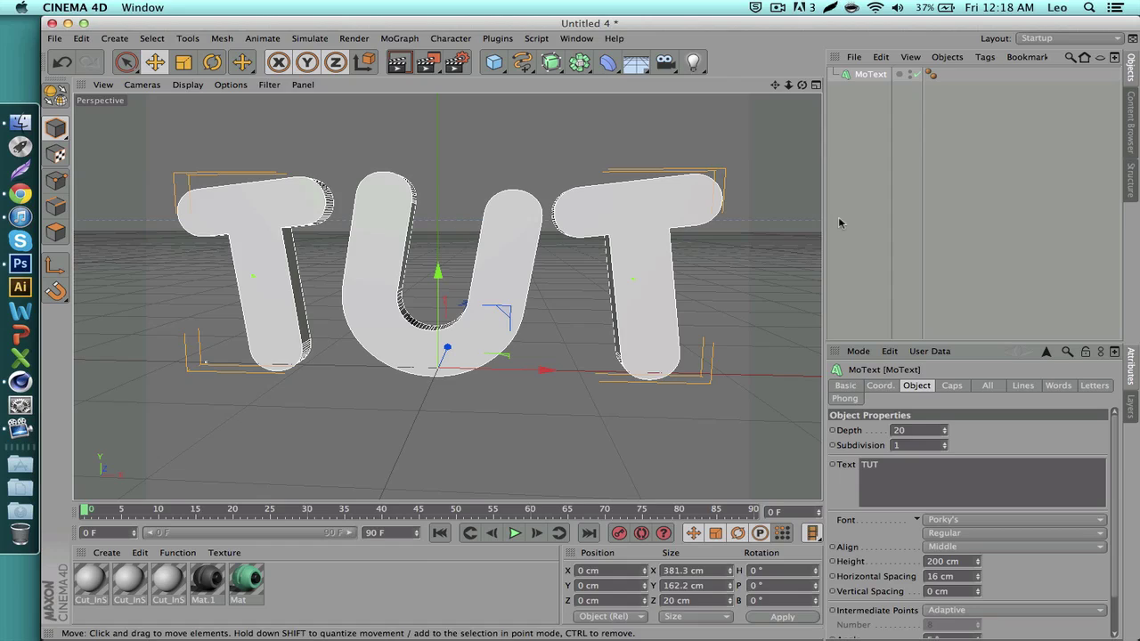
- Duplicate the MoText object and set the depth of both copies to 58
{"action": "left_click", "coordinate": [861, 75]}
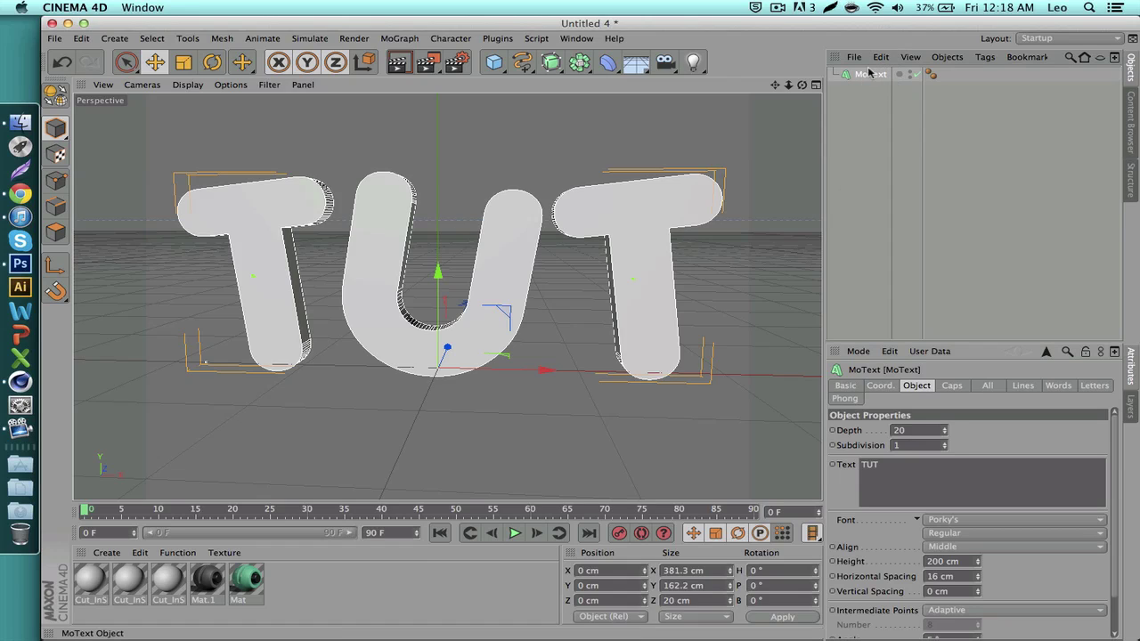
{"action": "key", "text": "ctrl+c"}
{"action": "key", "text": "ctrl+v"}
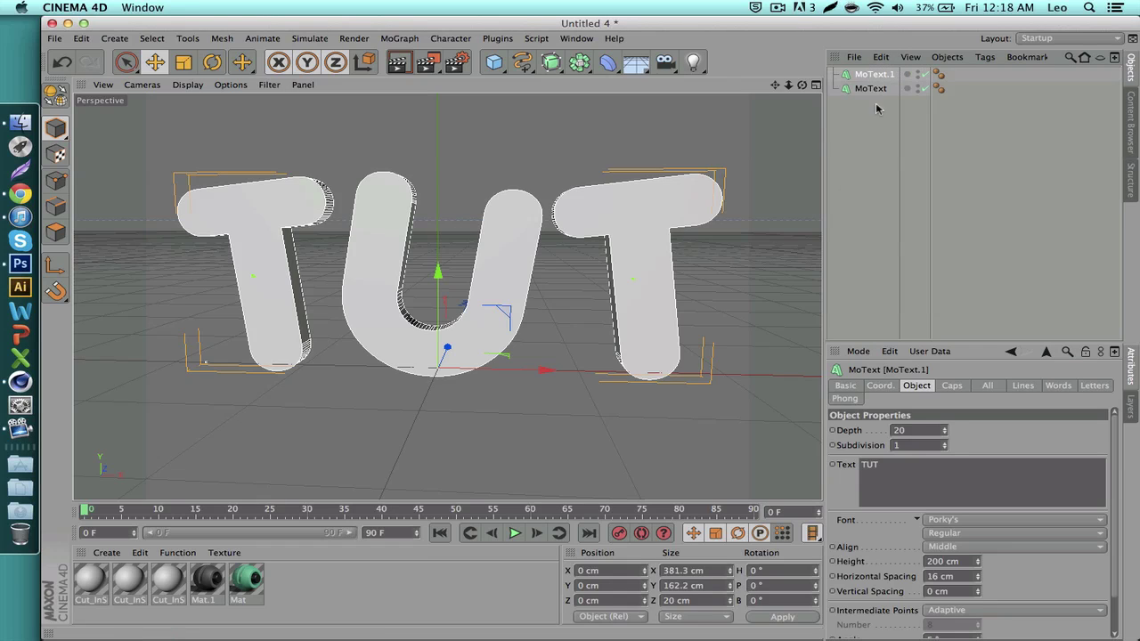
{"action": "left_click", "coordinate": [870, 89], "text": "shift"}
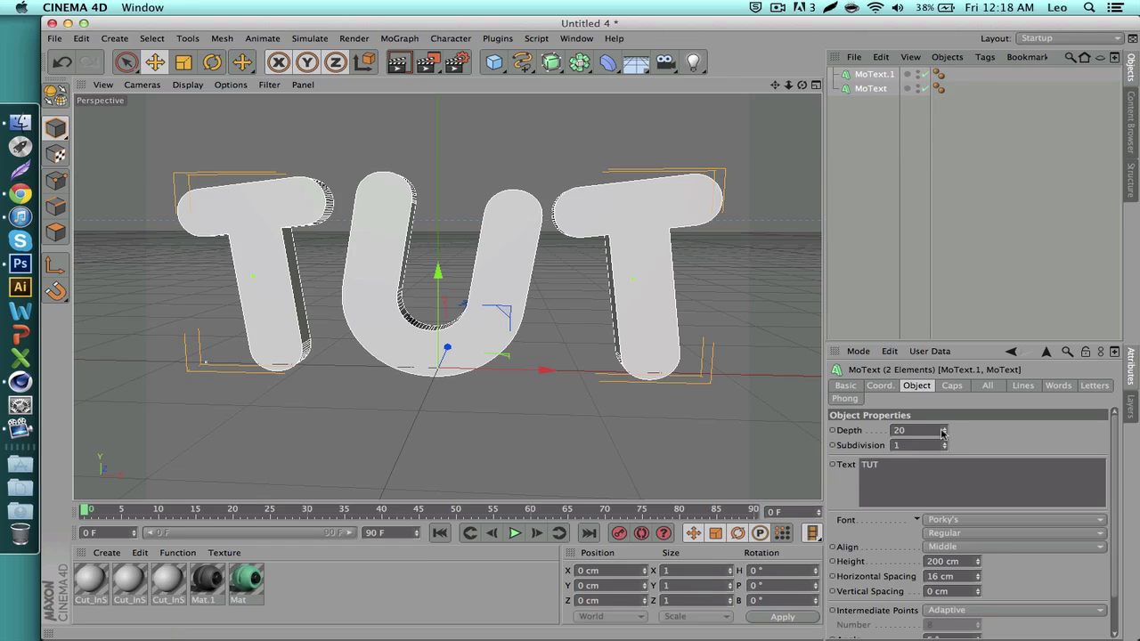
{"action": "left_click_drag", "start_coordinate": [942, 432], "coordinate": [942, 433]}
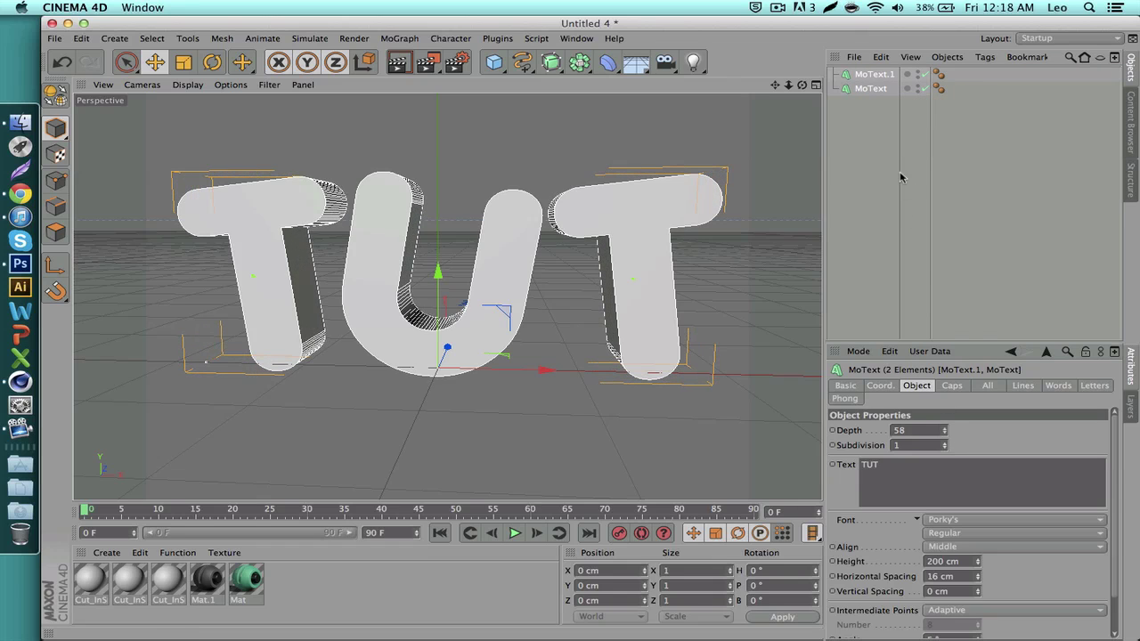
- Add a Greebler object and make the duplicated MoText.1 its child
{"action": "left_click", "coordinate": [869, 75]}
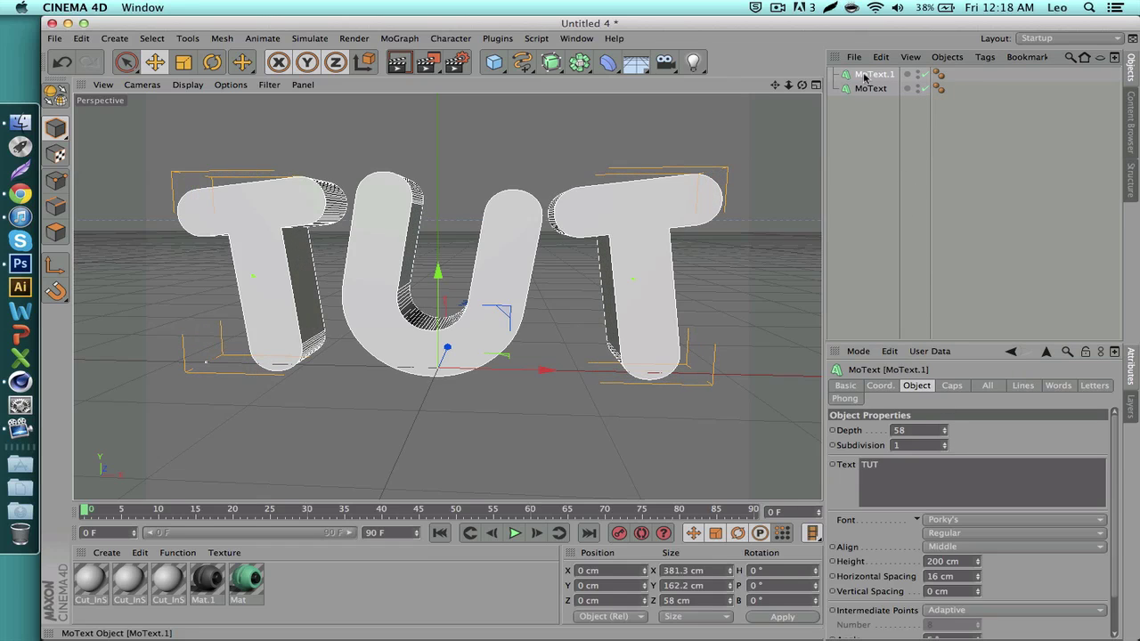
{"action": "left_click", "coordinate": [498, 39]}
{"action": "mouse_move", "coordinate": [614, 94]}
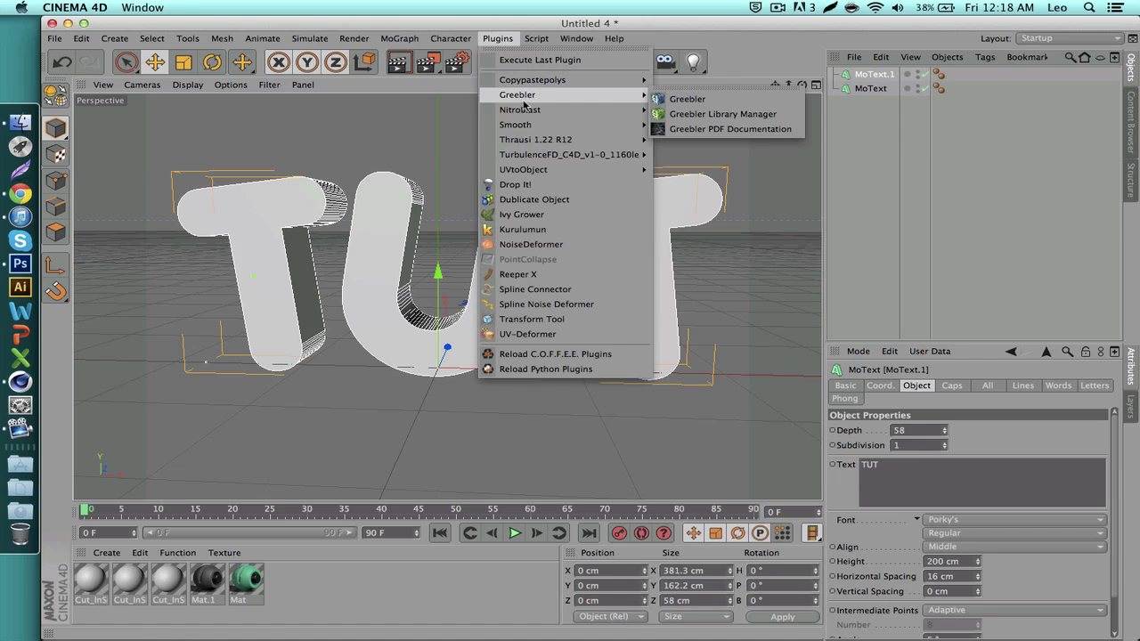
{"action": "left_click", "coordinate": [674, 106]}
{"action": "left_click", "coordinate": [871, 88]}
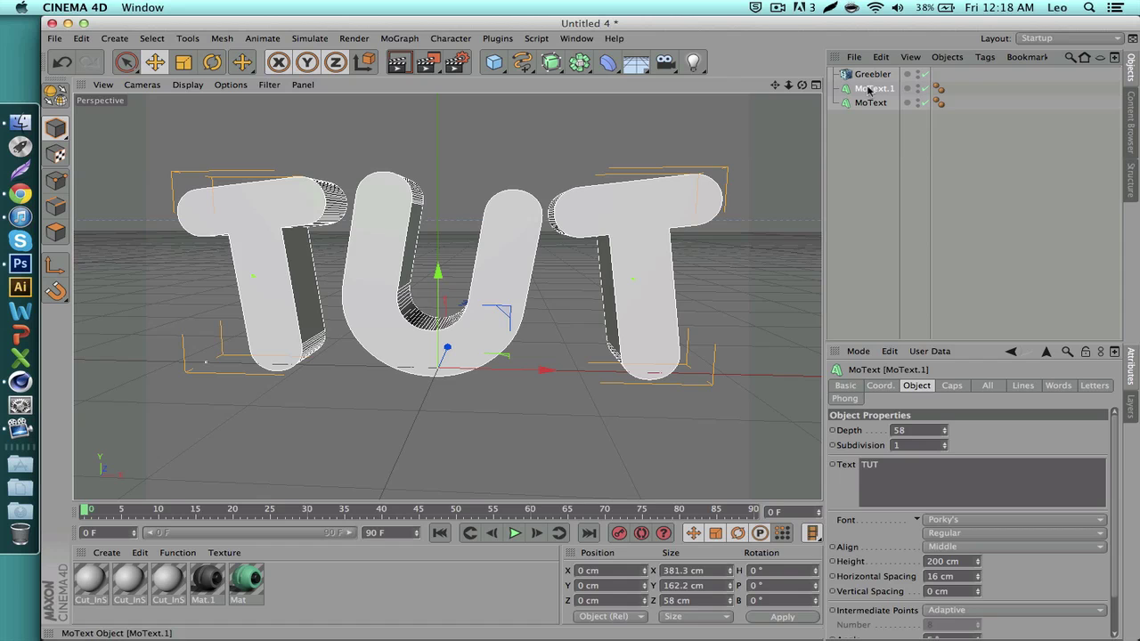
{"action": "left_click_drag", "start_coordinate": [866, 75], "coordinate": [869, 76]}
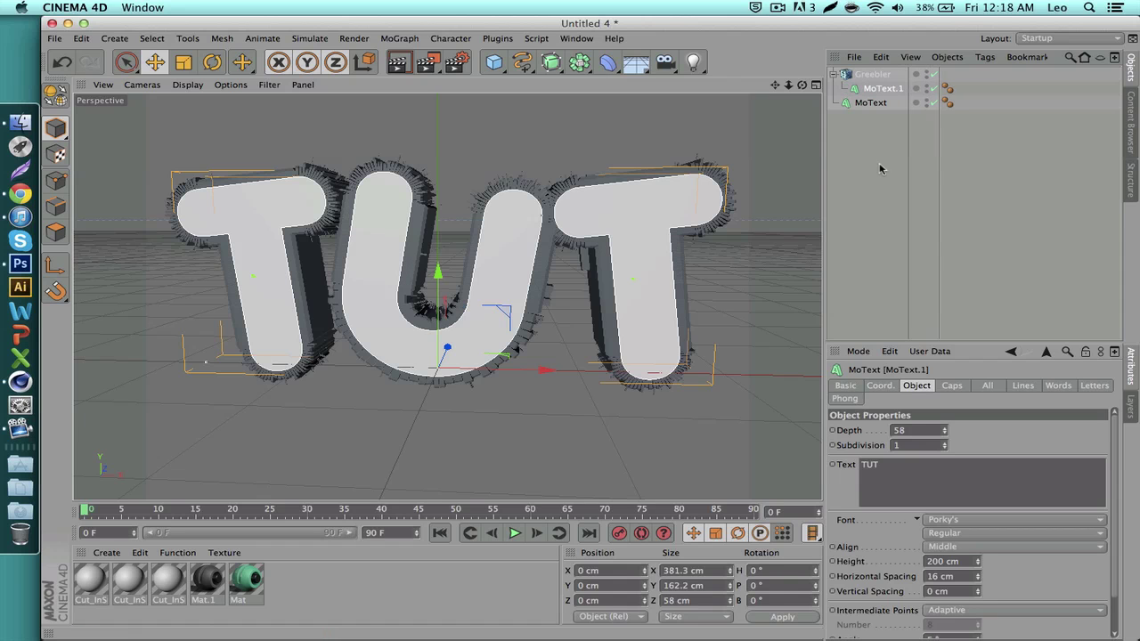
- Move the Greebler back along Z by about 20 cm so it sits behind the plain TUT text
{"action": "left_click", "coordinate": [873, 74]}
{"action": "left_click_drag", "start_coordinate": [801, 88], "coordinate": [854, 80]}
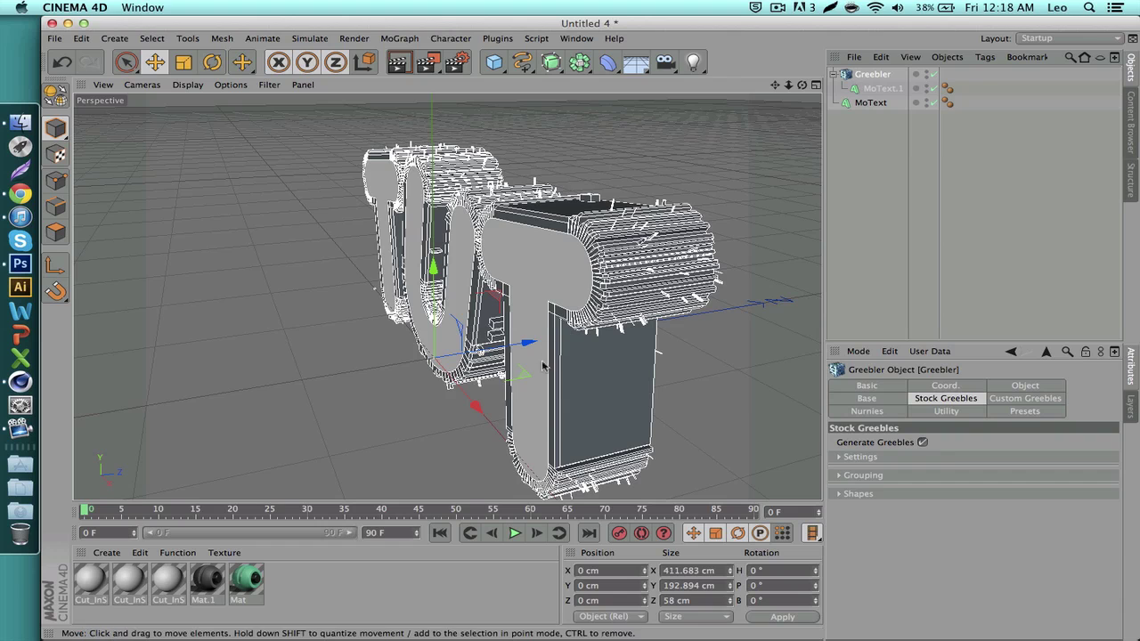
{"action": "left_click_drag", "start_coordinate": [531, 348], "coordinate": [547, 339]}
{"action": "left_click", "coordinate": [850, 221]}
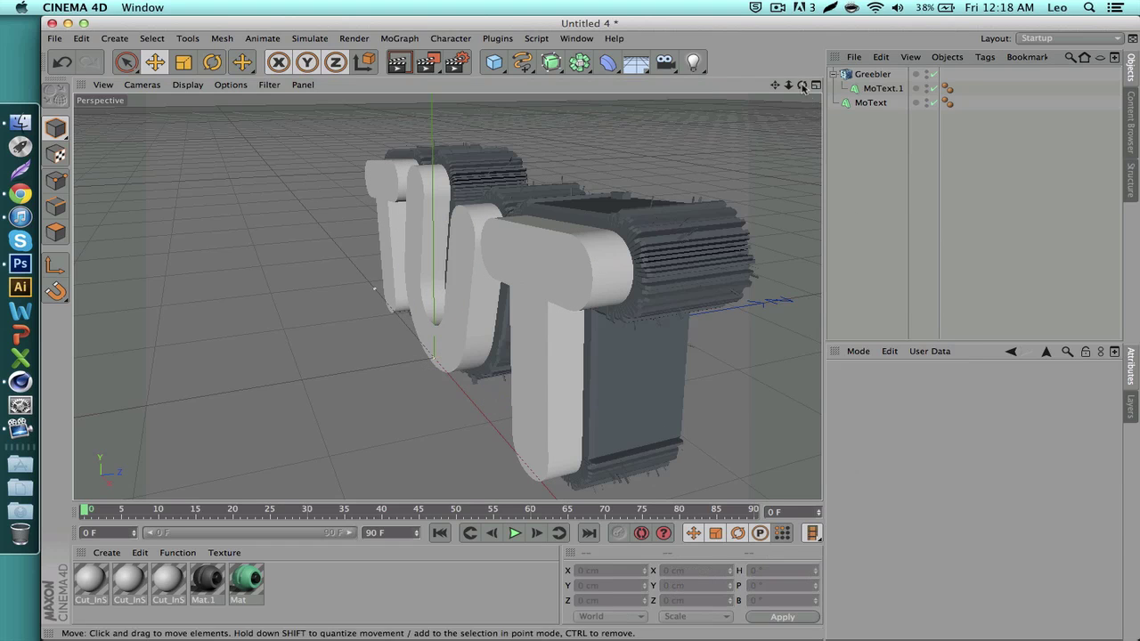
{"action": "left_click_drag", "start_coordinate": [802, 85], "coordinate": [899, 54]}
{"action": "left_click", "coordinate": [583, 267]}
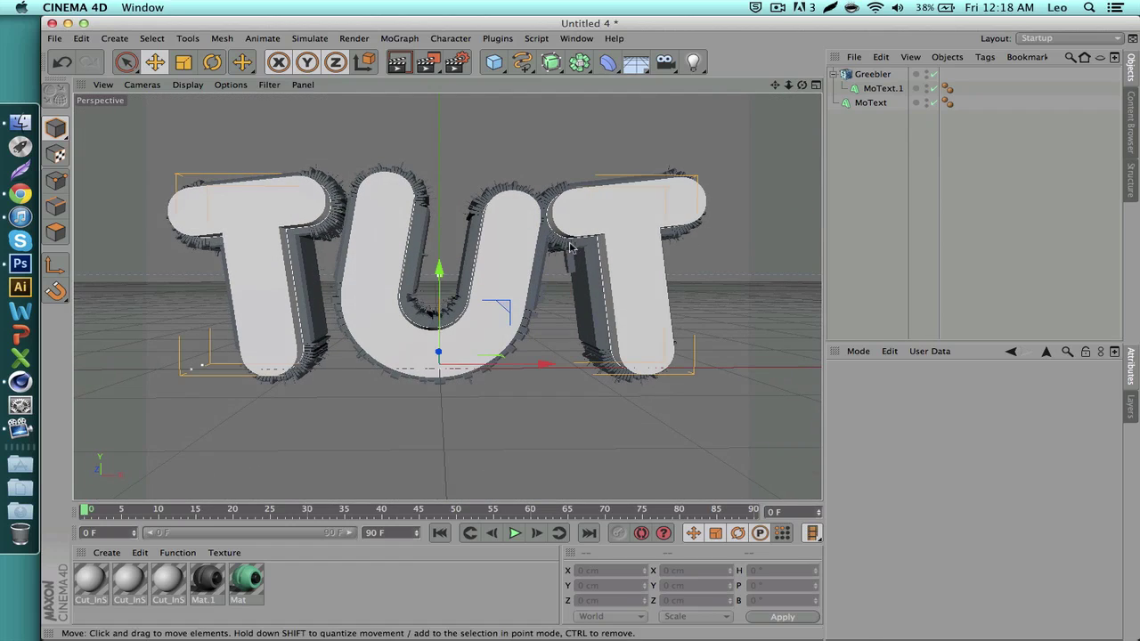
{"action": "left_click", "coordinate": [750, 279]}
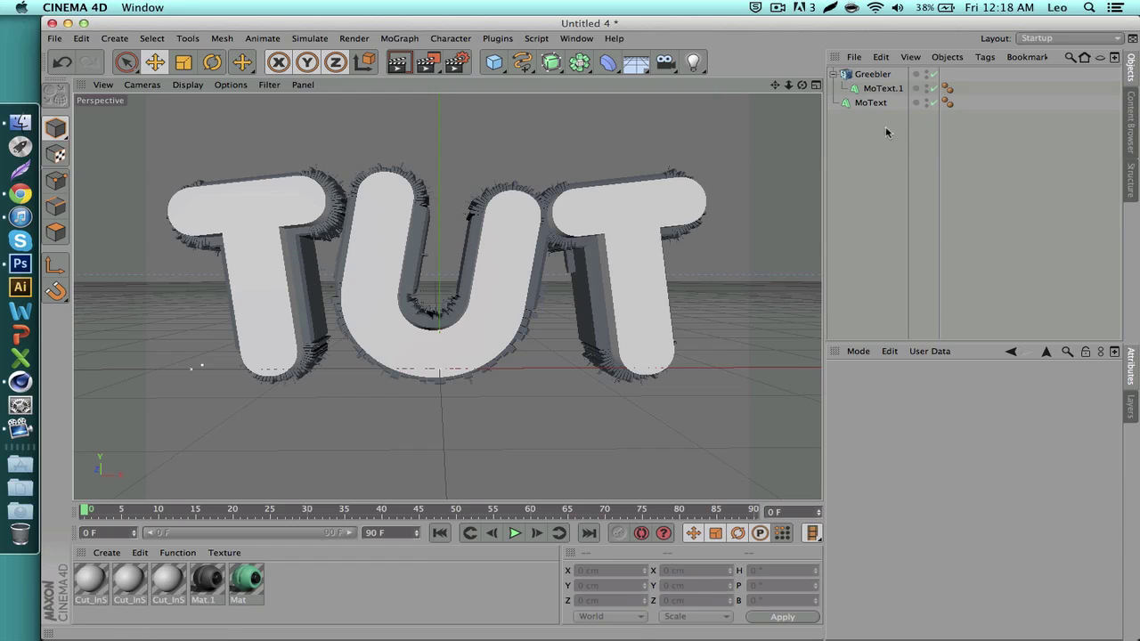
- Set the Greebler's base height to minimum 0 cm and maximum 15 cm, and turn off stock greeble generation
{"action": "left_click", "coordinate": [871, 74]}
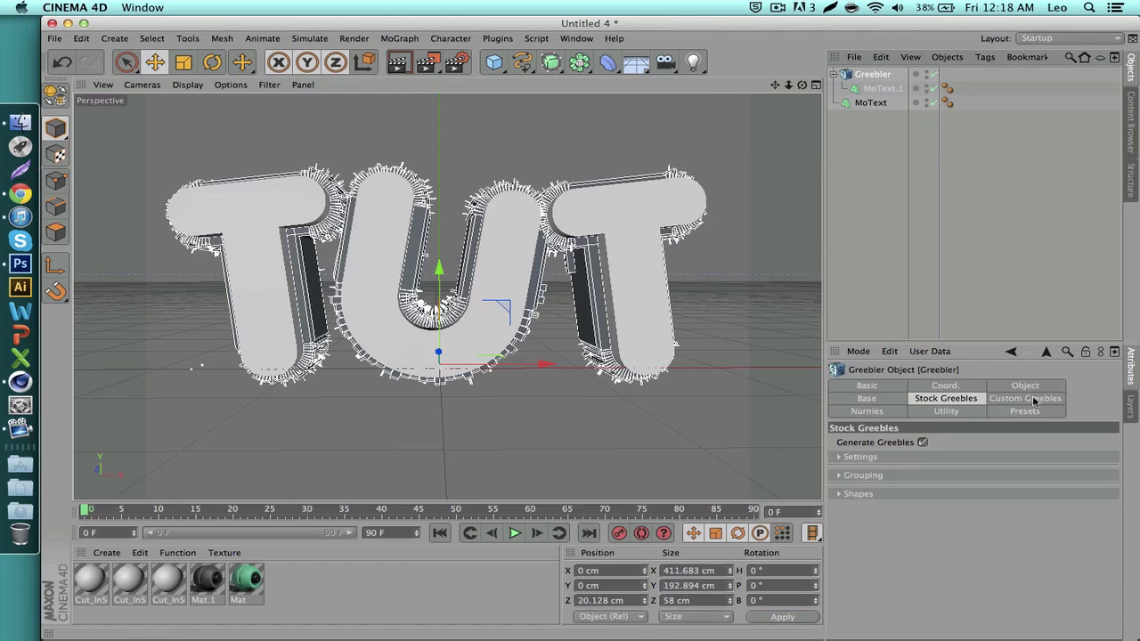
{"action": "left_click", "coordinate": [1015, 386]}
{"action": "left_click", "coordinate": [866, 399]}
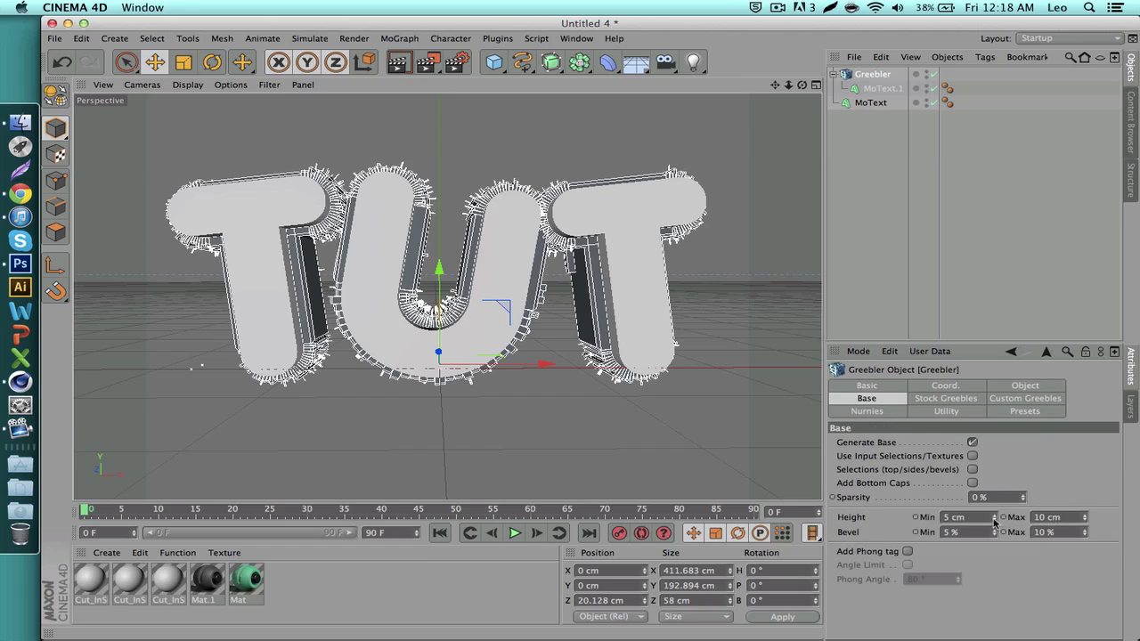
{"action": "left_click_drag", "start_coordinate": [994, 516], "coordinate": [993, 525]}
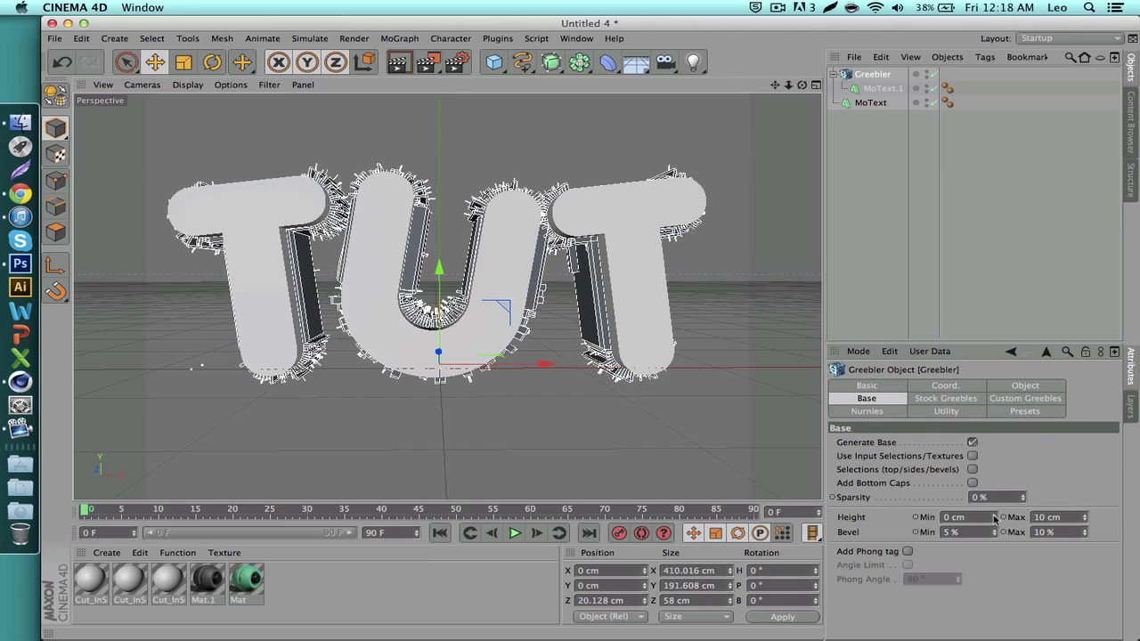
{"action": "left_click_drag", "start_coordinate": [1085, 516], "coordinate": [1085, 516]}
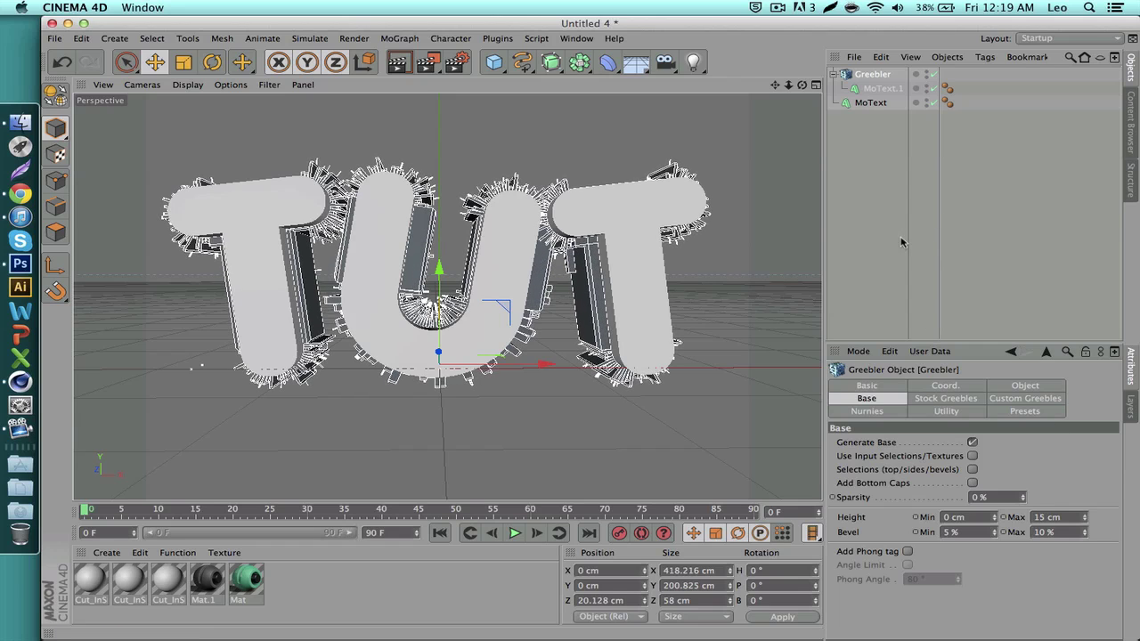
{"action": "left_click", "coordinate": [925, 400]}
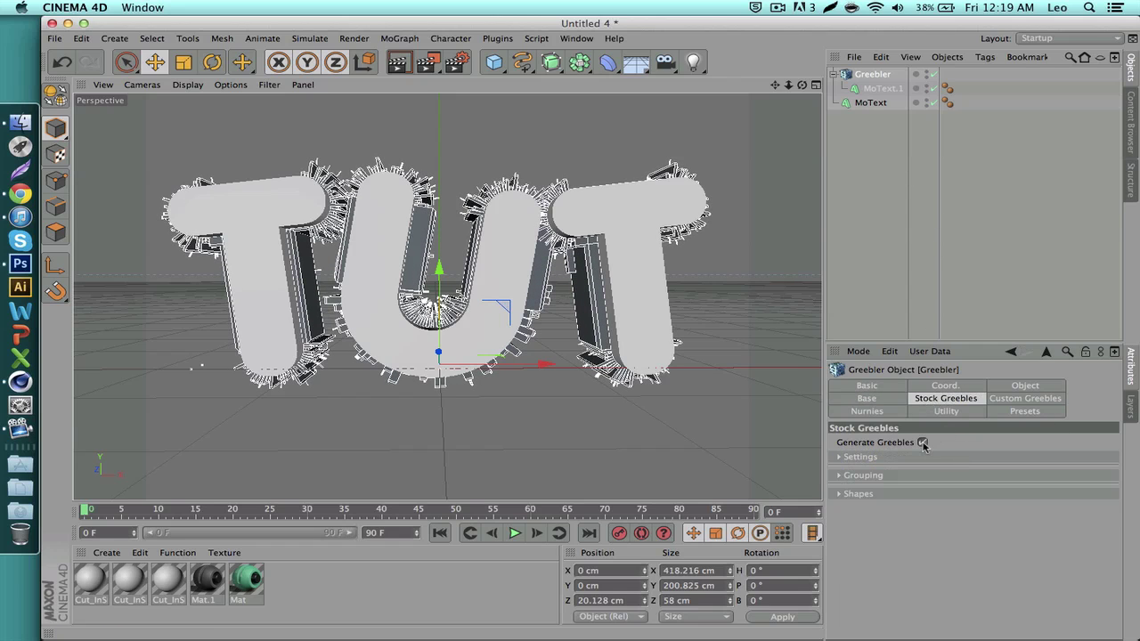
{"action": "left_click", "coordinate": [967, 194]}
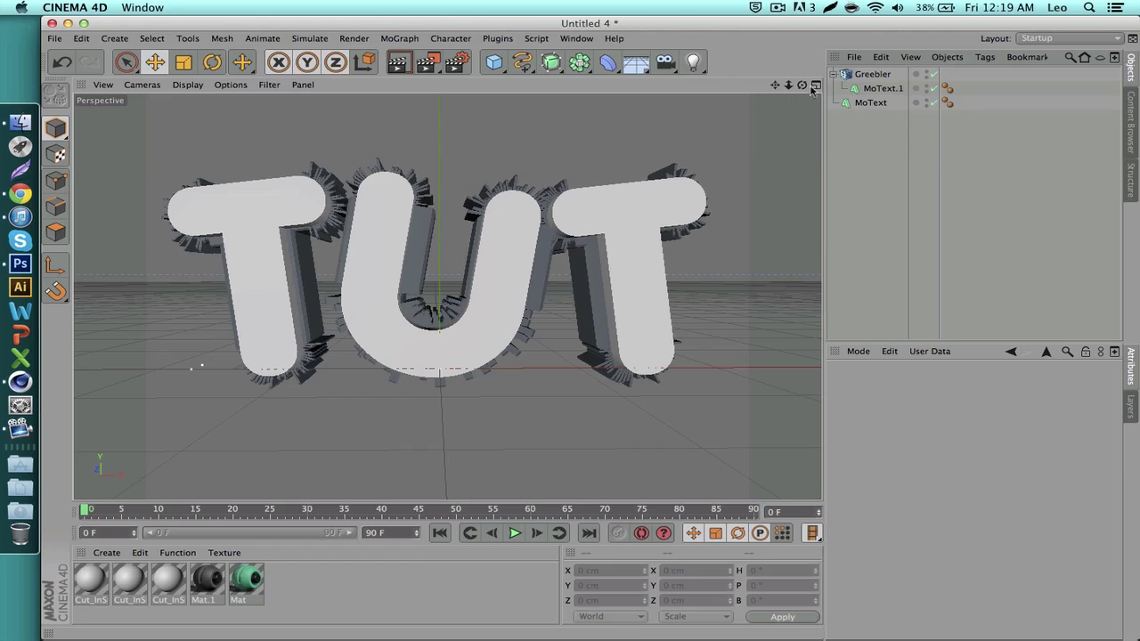
{"action": "left_click_drag", "start_coordinate": [802, 85], "coordinate": [795, 84]}
- Switch to Finder, go to the Renders folder inside Photoshop and search that folder for ERA
{"action": "left_click", "coordinate": [20, 122]}
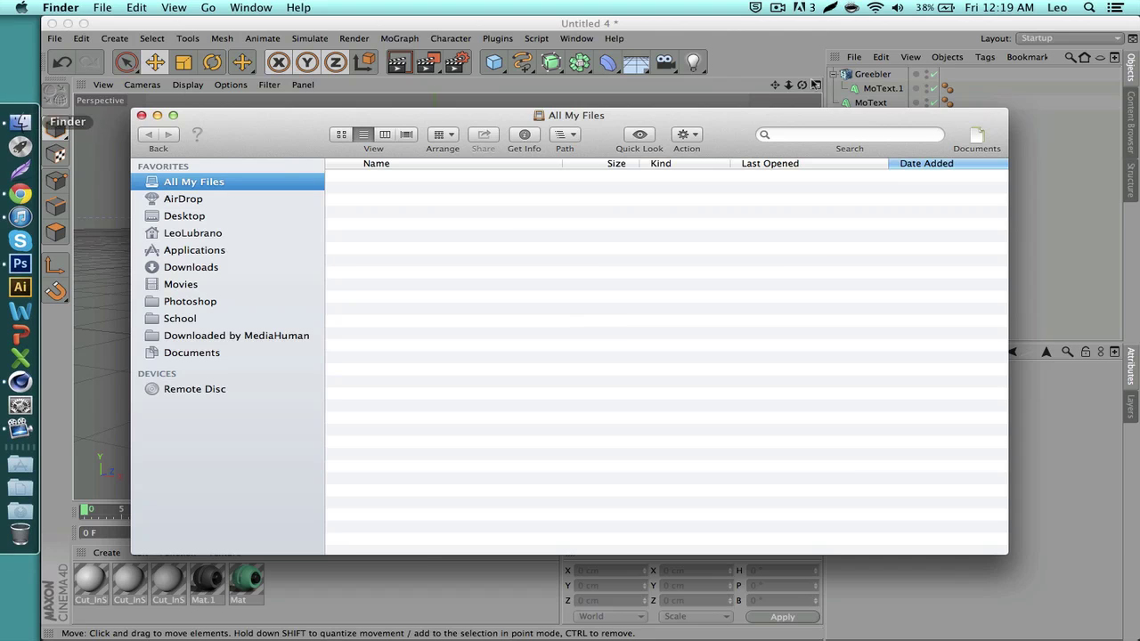
{"action": "left_click", "coordinate": [171, 301]}
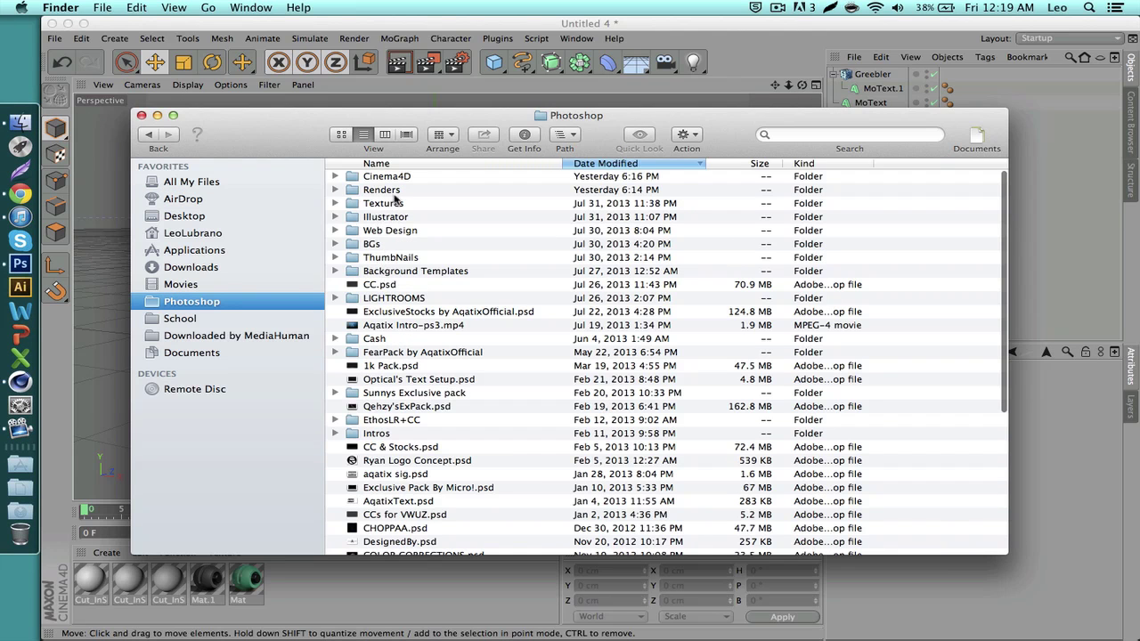
{"action": "left_click", "coordinate": [388, 192]}
{"action": "double_click", "coordinate": [388, 193]}
{"action": "left_click", "coordinate": [801, 135]}
{"action": "type", "text": "ERA"}
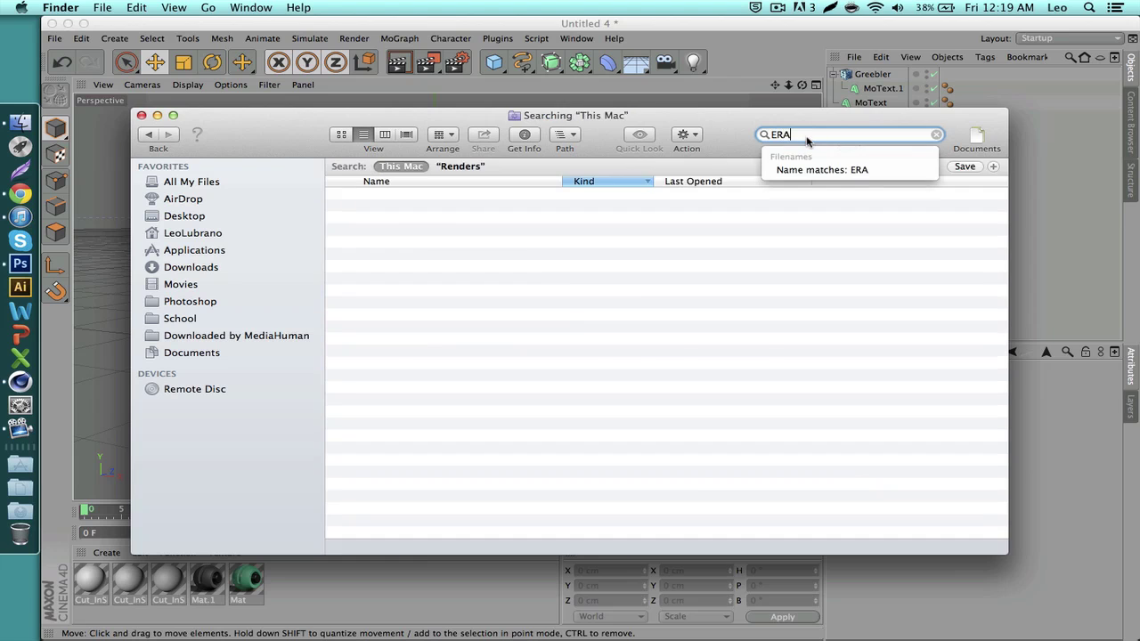
{"action": "left_click", "coordinate": [460, 166]}
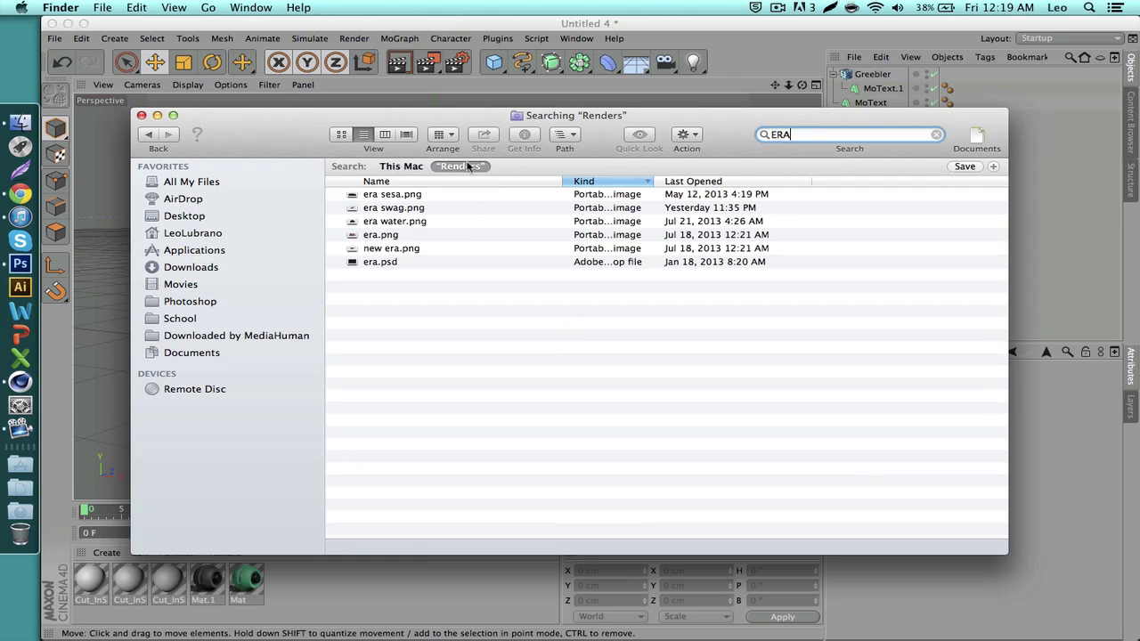
- Open era swag.png in Preview to examine the finished 3D text example, and close the image and the Finder window
{"action": "left_click", "coordinate": [374, 209]}
{"action": "double_click", "coordinate": [374, 209]}
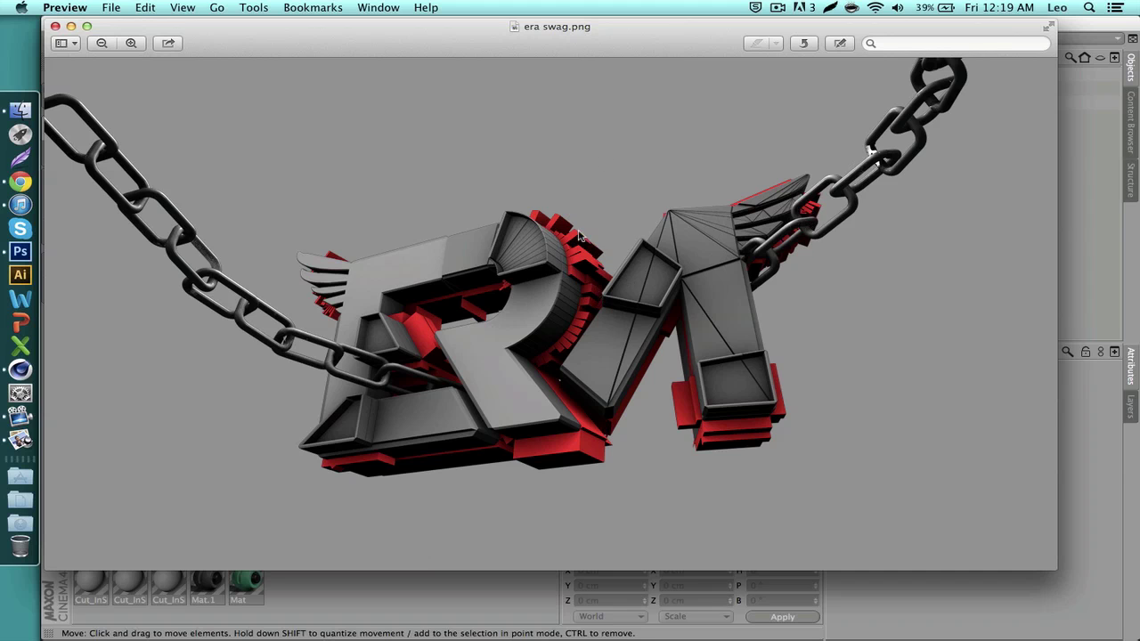
{"action": "key", "text": "super+w"}
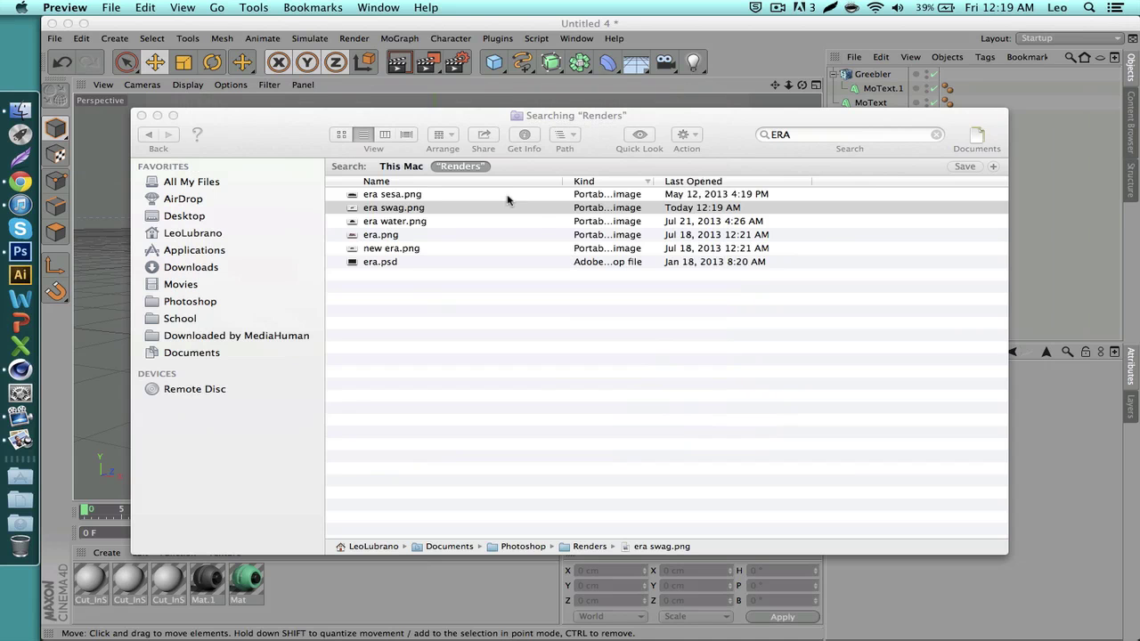
{"action": "key", "text": "super+w"}
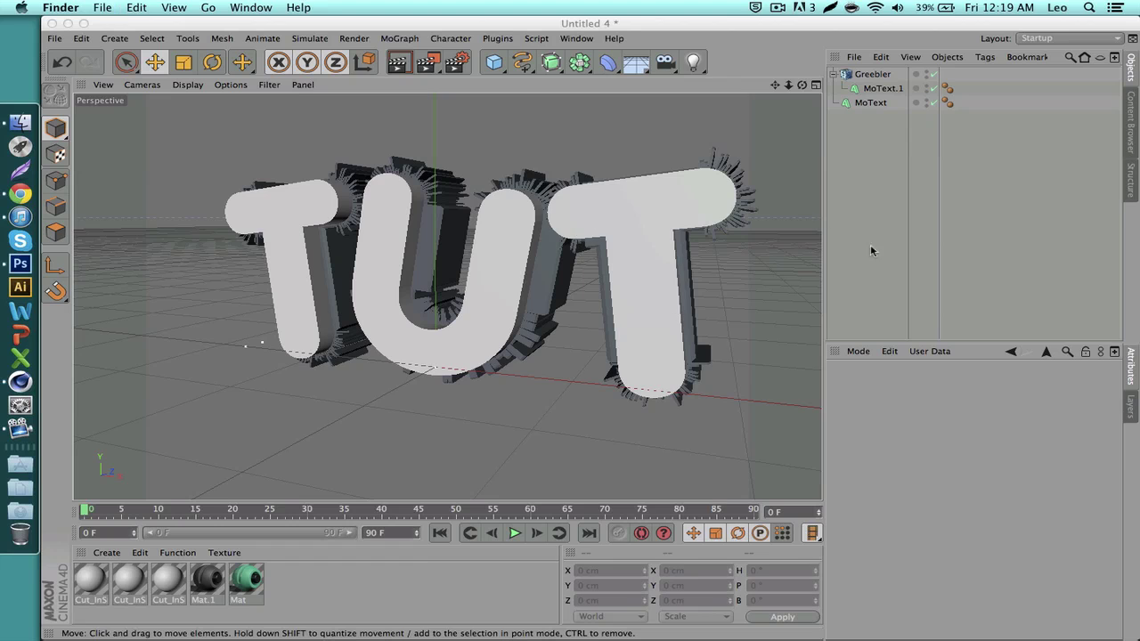
- Raise the Greebler's minimum base height to 11 cm and inspect the ridges around the last T up close
{"action": "left_click", "coordinate": [864, 74]}
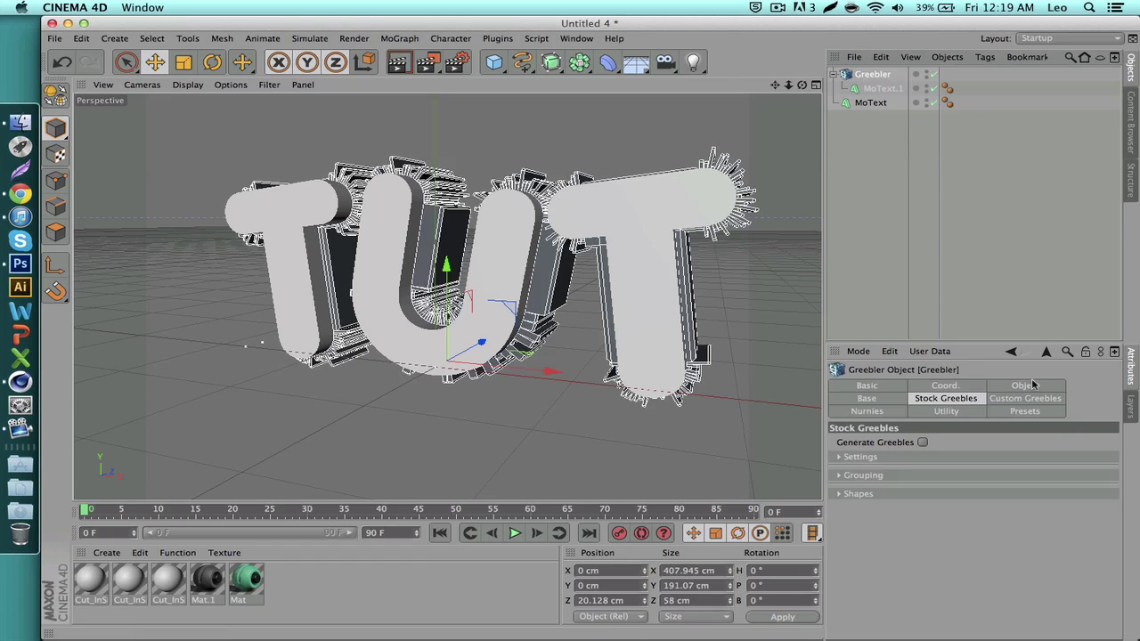
{"action": "left_click", "coordinate": [867, 399]}
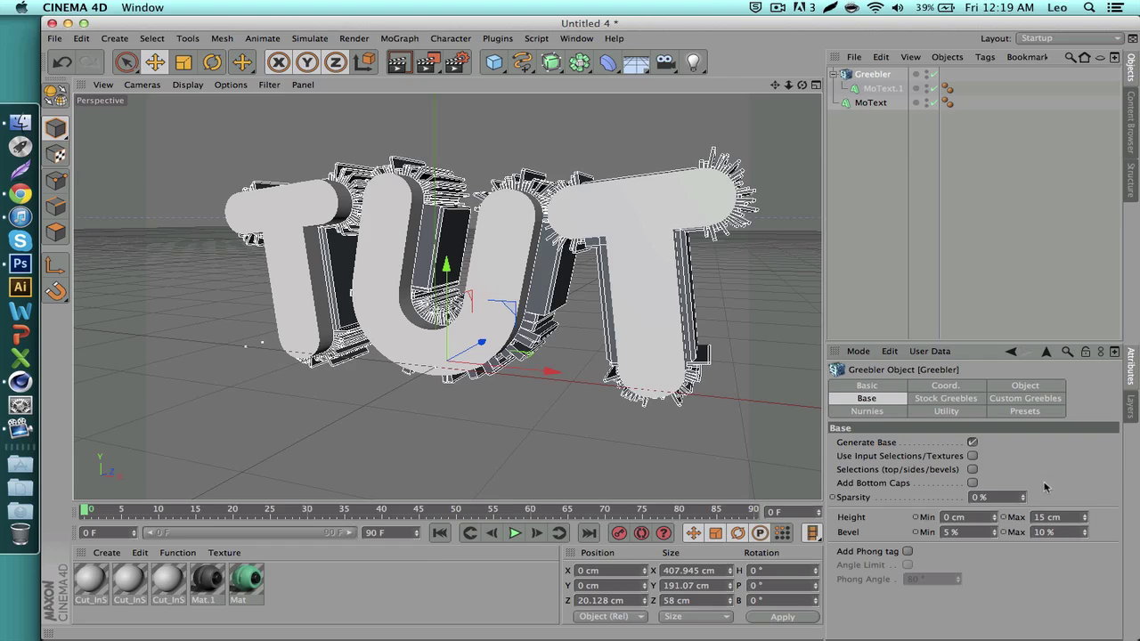
{"action": "left_click_drag", "start_coordinate": [995, 518], "coordinate": [994, 518]}
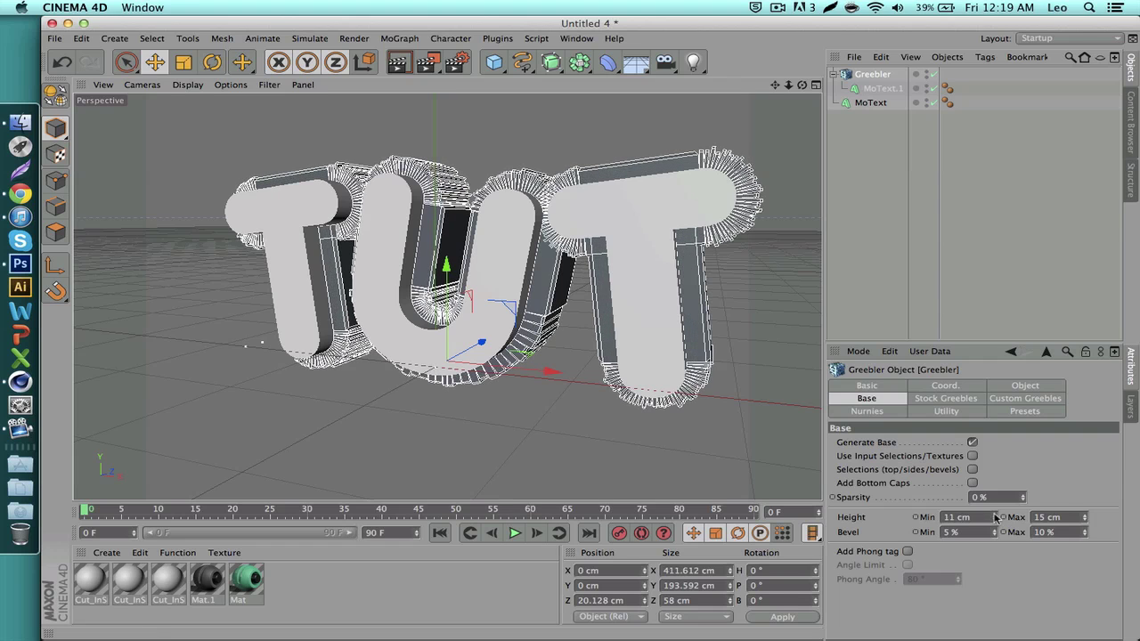
{"action": "left_click", "coordinate": [927, 264]}
{"action": "scroll", "coordinate": [721, 158], "scroll_direction": "up", "scroll_amount": 10}
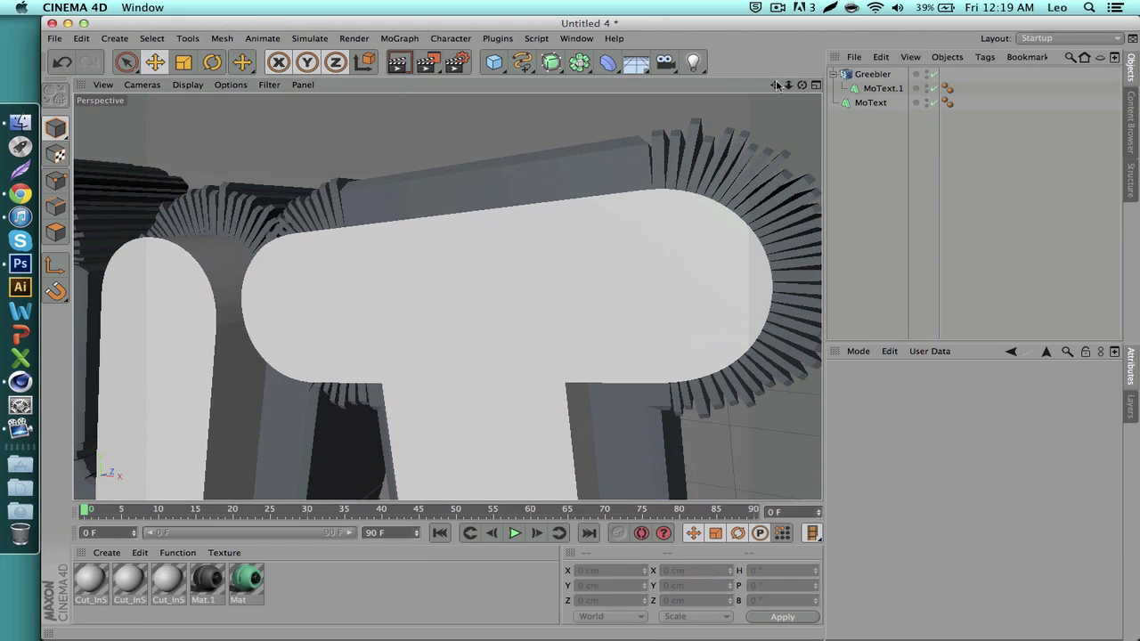
{"action": "left_click_drag", "start_coordinate": [775, 85], "coordinate": [774, 86]}
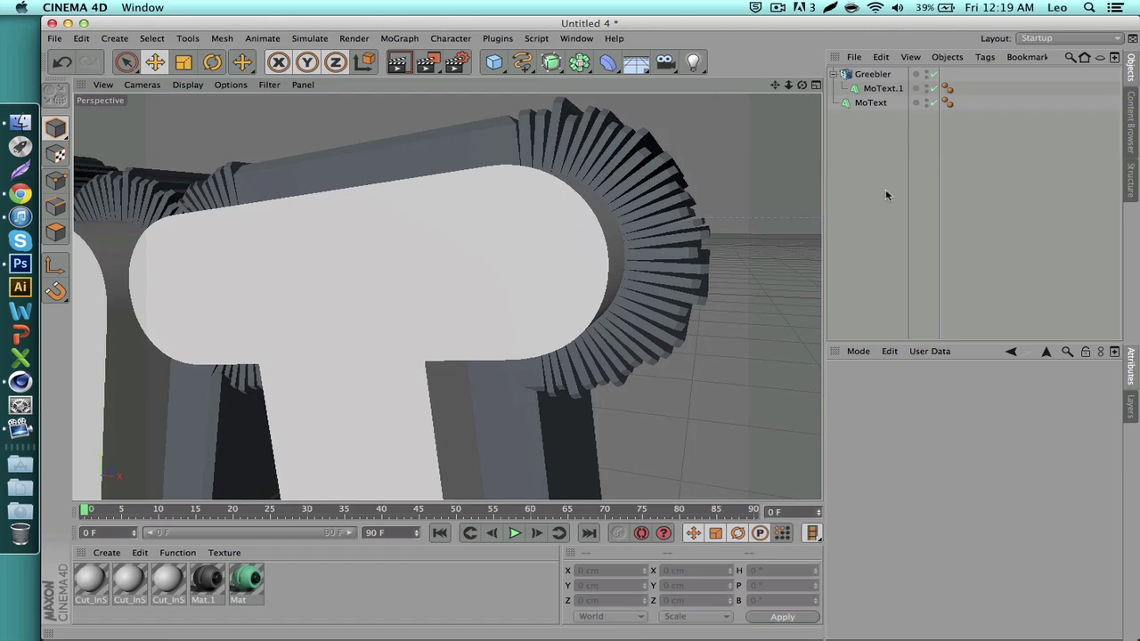
- Set the Greebler's minimum base height back to 0 cm
{"action": "left_click", "coordinate": [873, 74]}
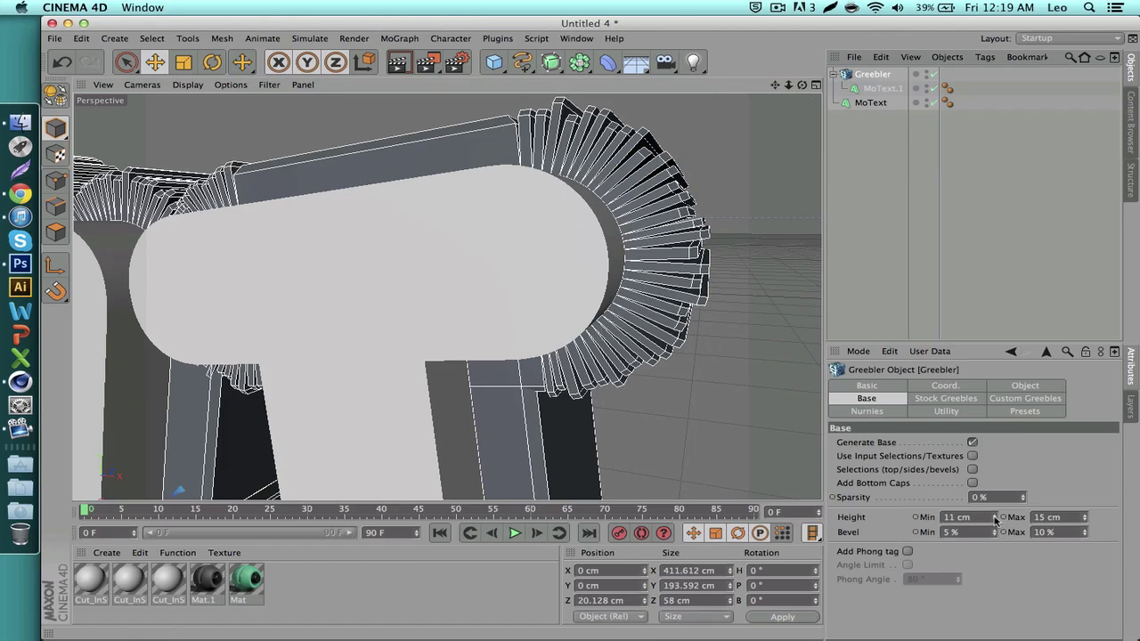
{"action": "left_click_drag", "start_coordinate": [995, 520], "coordinate": [995, 534]}
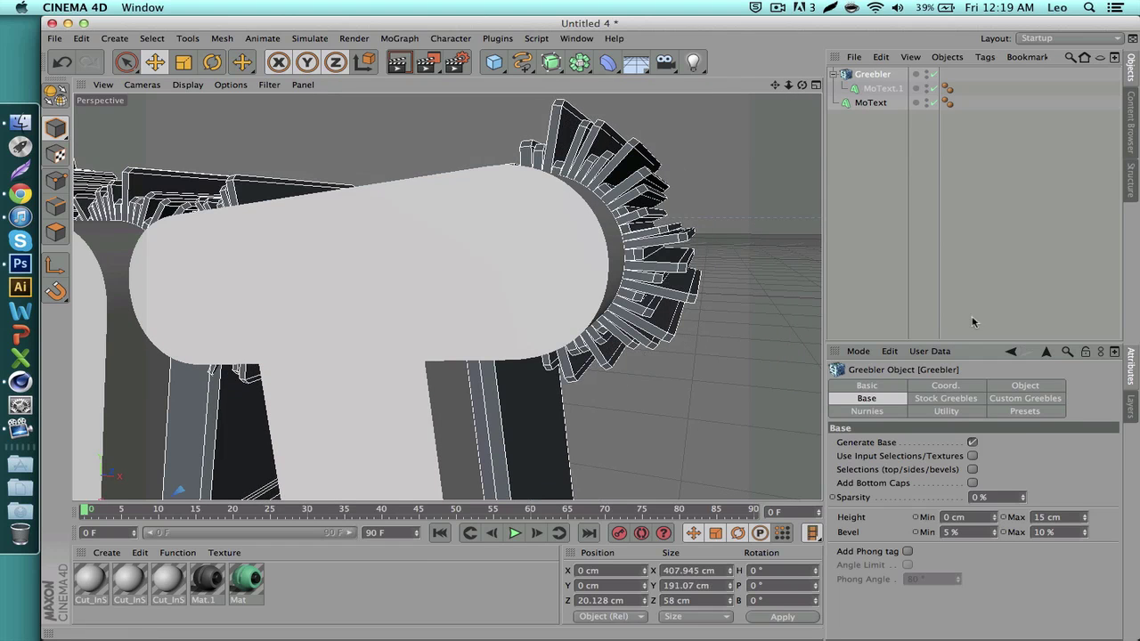
{"action": "left_click", "coordinate": [923, 201]}
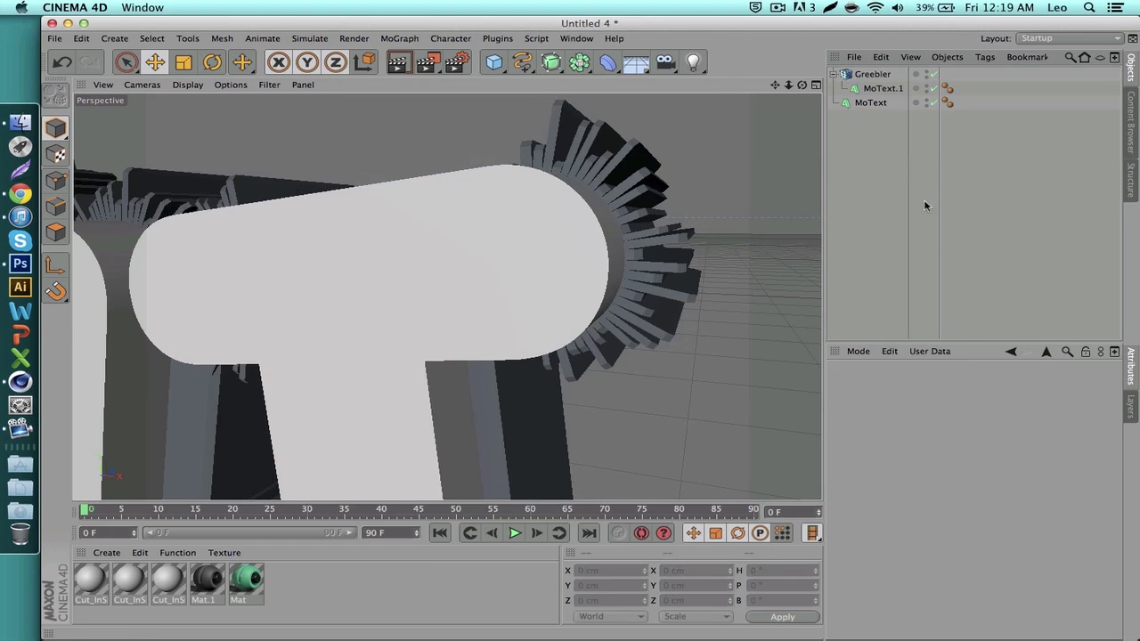
- Delete the Greebler together with its nested text copy and frame the plain TUT text from the front
{"action": "left_click", "coordinate": [860, 76]}
{"action": "key", "text": "Delete"}
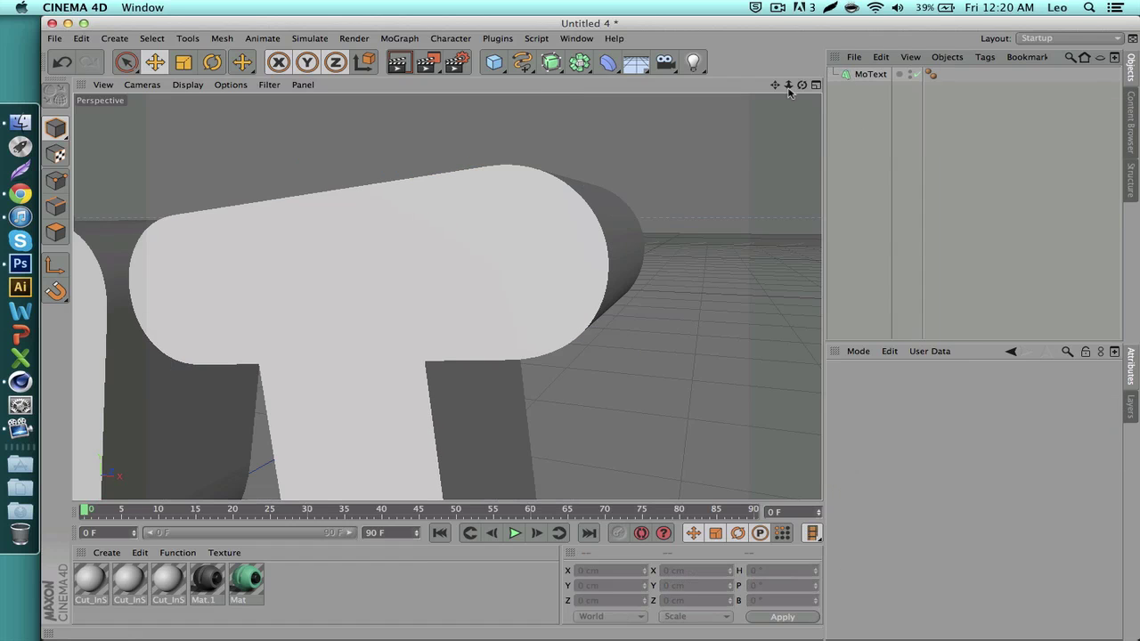
{"action": "left_click_drag", "start_coordinate": [788, 86], "coordinate": [676, 85]}
{"action": "left_click_drag", "start_coordinate": [776, 86], "coordinate": [893, 87]}
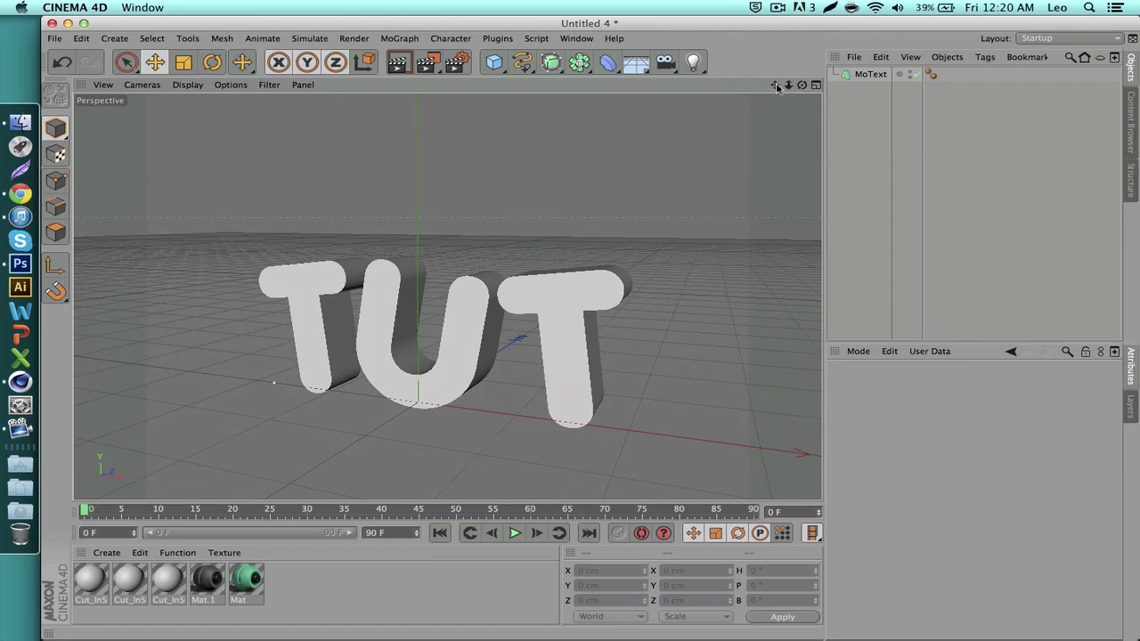
{"action": "left_click_drag", "start_coordinate": [801, 86], "coordinate": [850, 66]}
{"action": "left_click_drag", "start_coordinate": [774, 84], "coordinate": [778, 83]}
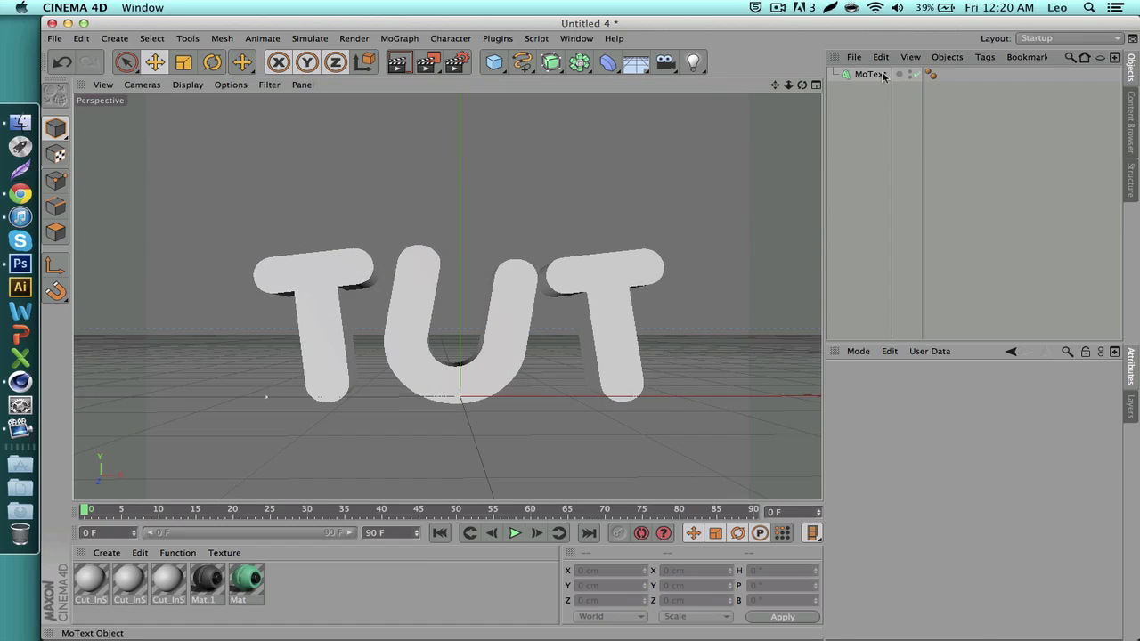
- Duplicate the TUT MoText object in place and make the copy editable
{"action": "left_click", "coordinate": [882, 75]}
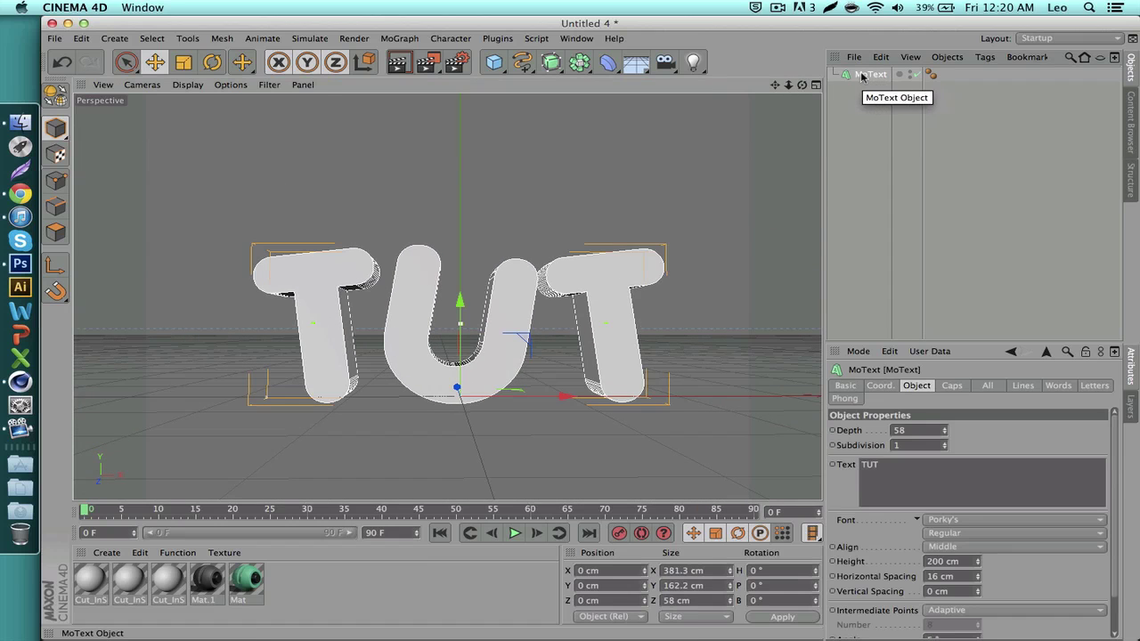
{"action": "left_click", "coordinate": [614, 157]}
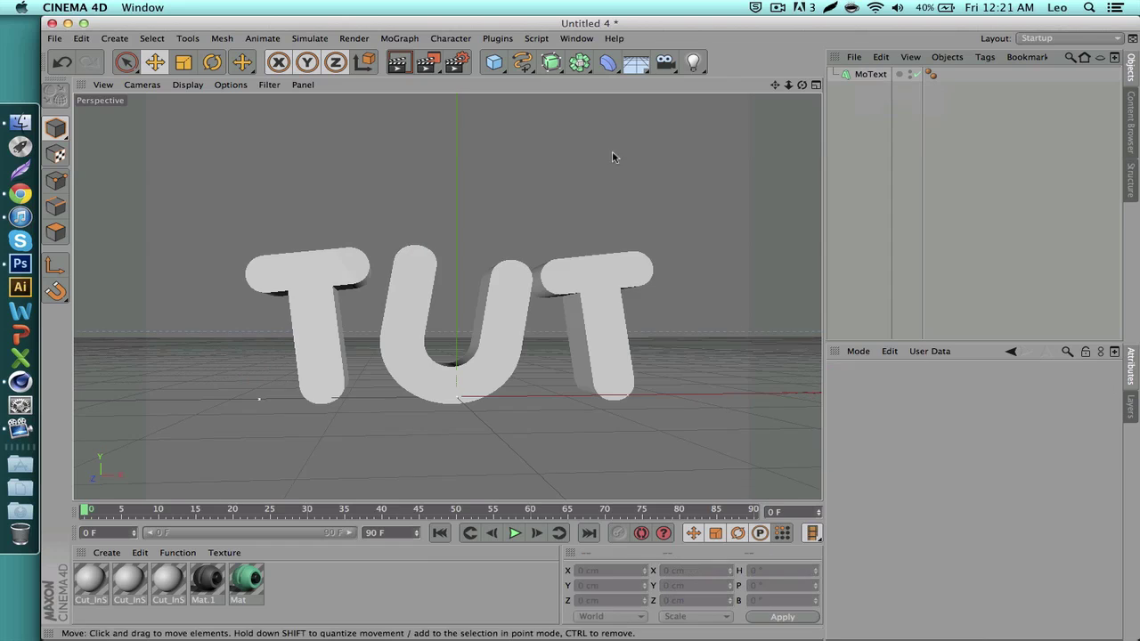
{"action": "left_click", "coordinate": [866, 75]}
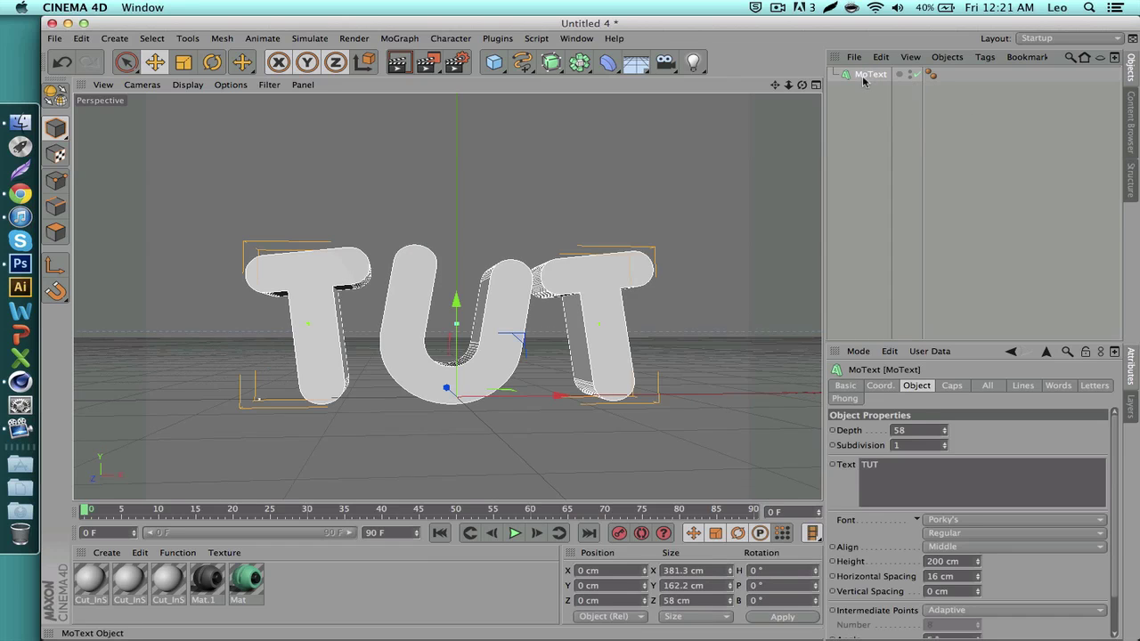
{"action": "key", "text": "super+c"}
{"action": "key", "text": "super+v"}
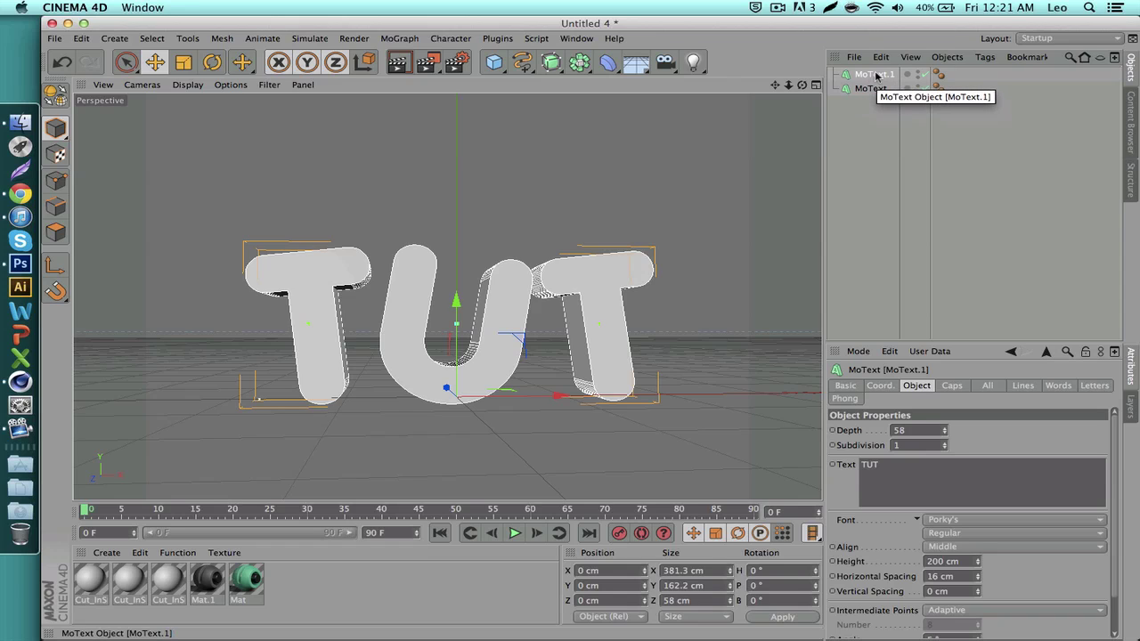
{"action": "key", "text": "c"}
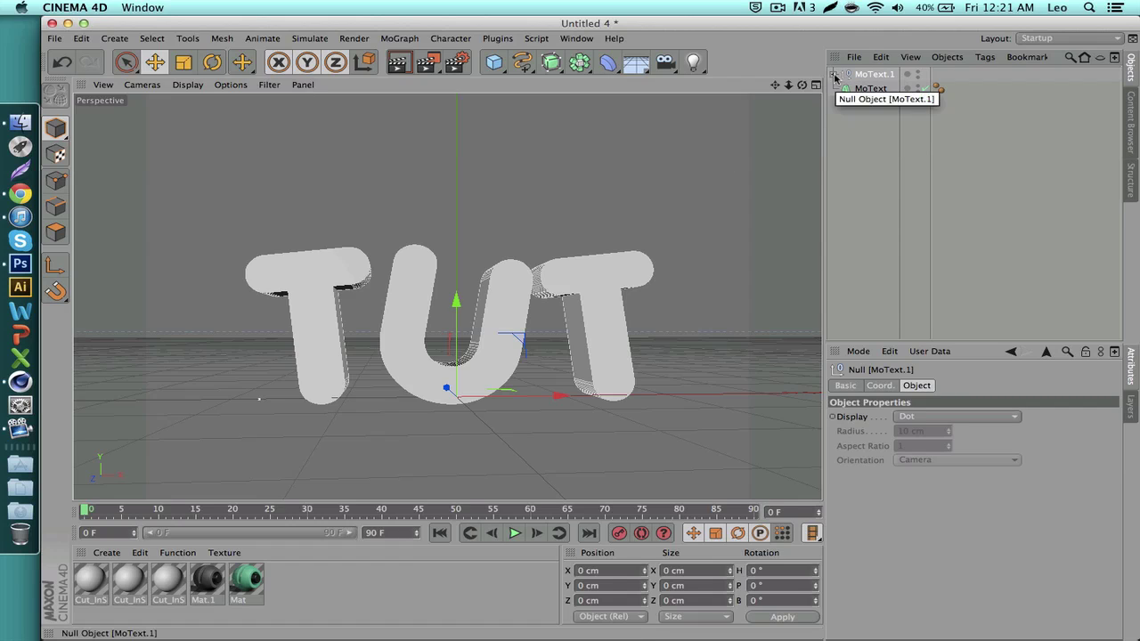
- Expand the editable text copy's hierarchy down to the spline inside each letter's extrude object
{"action": "left_click", "coordinate": [835, 75]}
{"action": "left_click", "coordinate": [843, 90]}
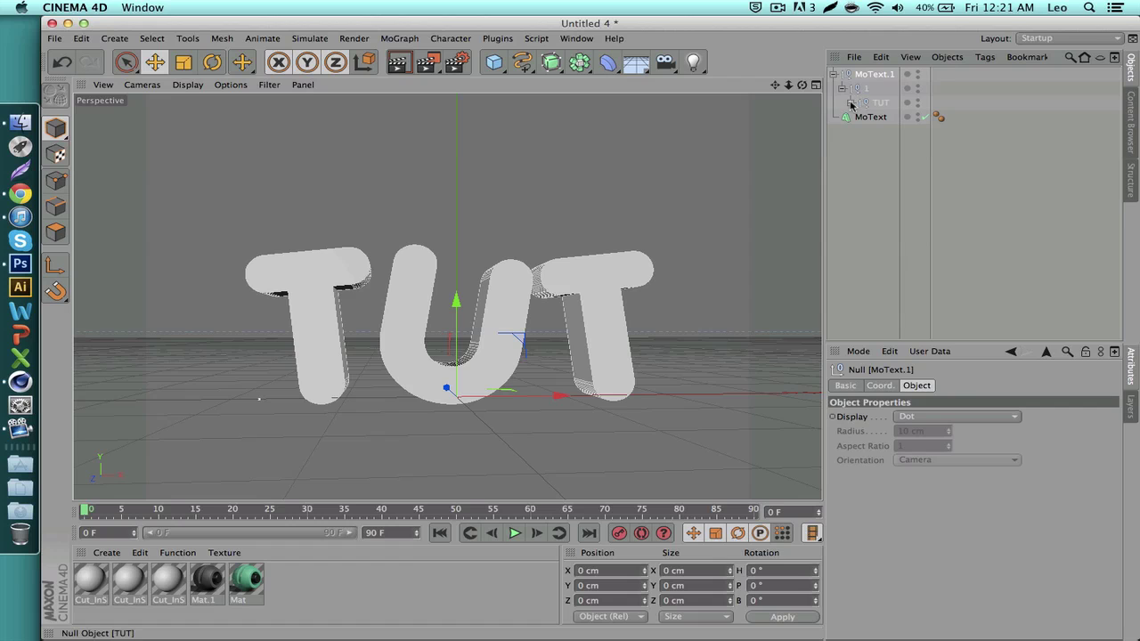
{"action": "left_click", "coordinate": [850, 103]}
{"action": "left_click", "coordinate": [882, 117]}
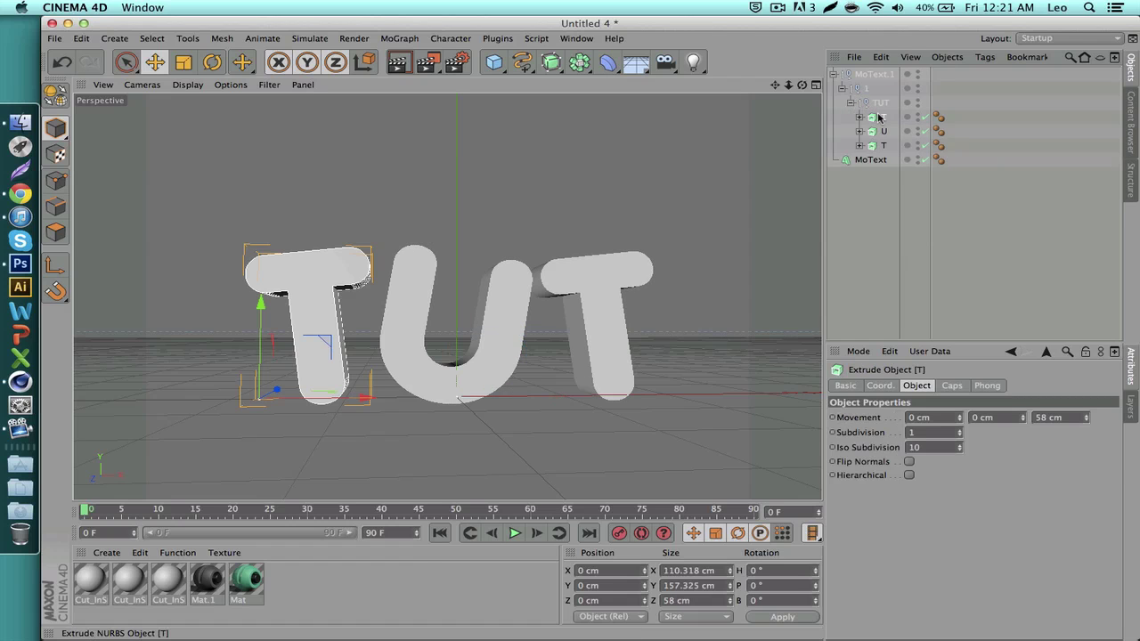
{"action": "left_click", "coordinate": [879, 145], "text": "shift"}
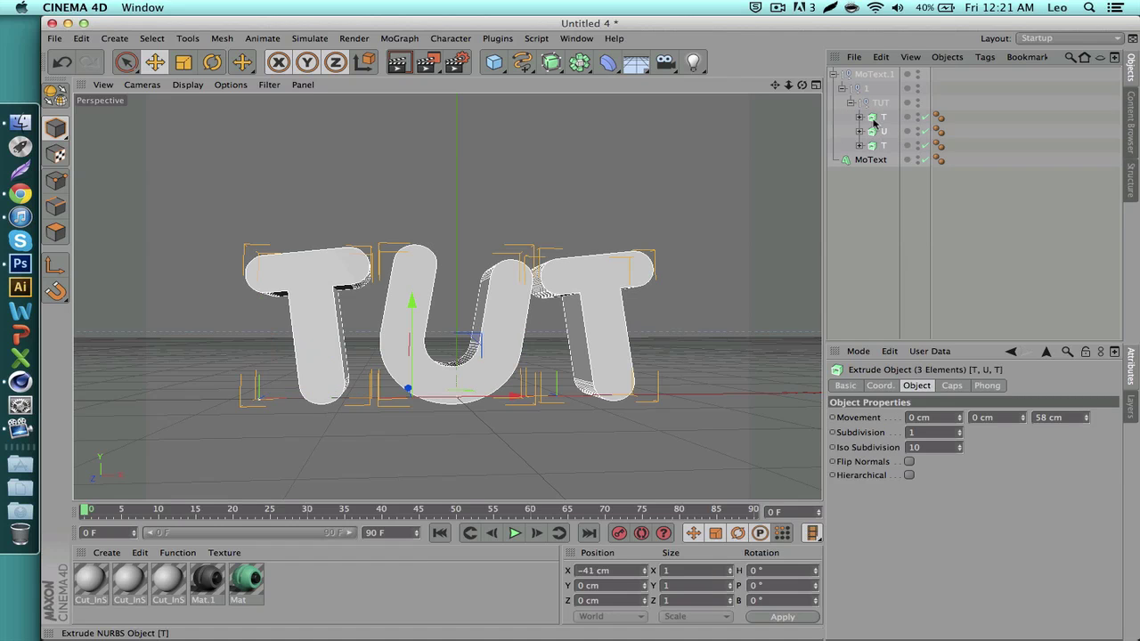
{"action": "left_click", "coordinate": [870, 121]}
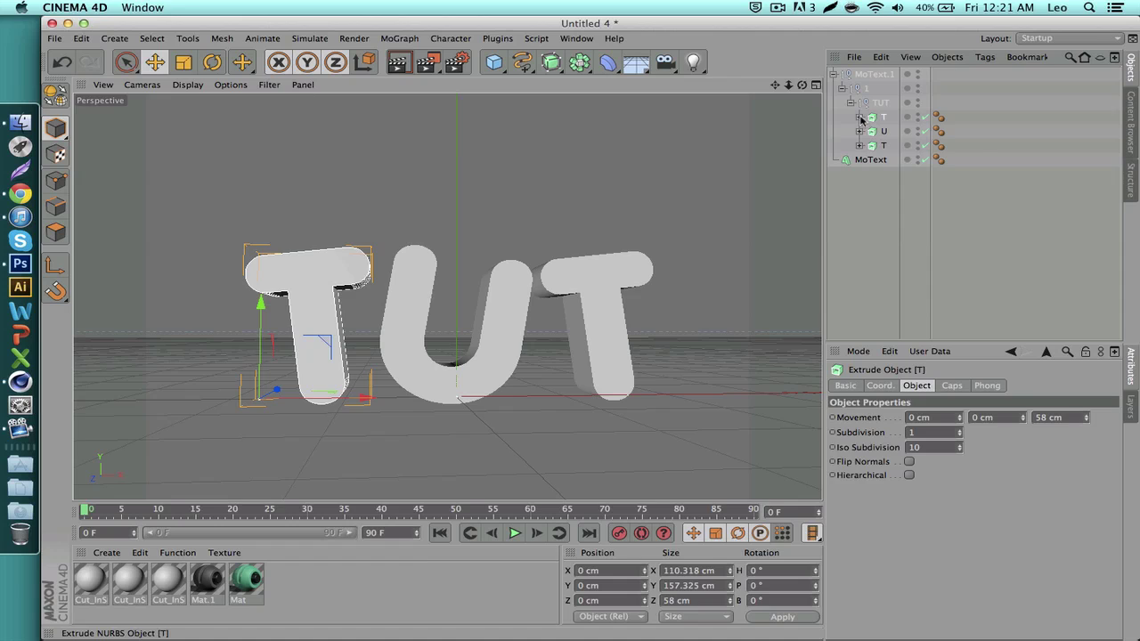
{"action": "left_click", "coordinate": [859, 116]}
{"action": "left_click", "coordinate": [859, 145]}
{"action": "left_click", "coordinate": [860, 173]}
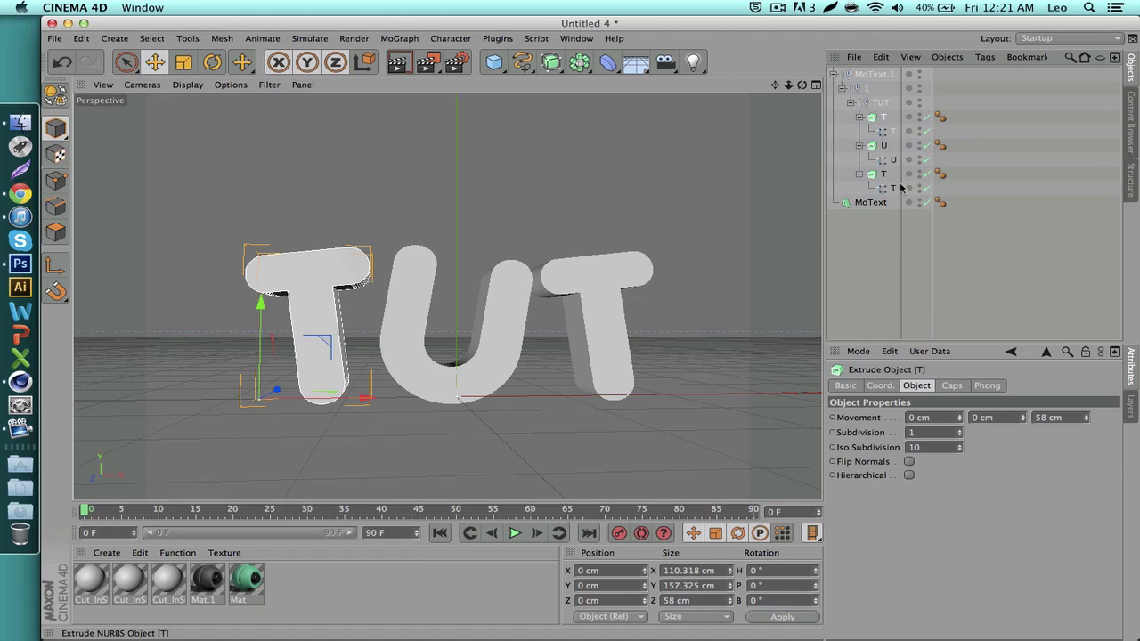
- Move the T, U and T splines out to the top level of the hierarchy and delete the leftover editable text copy
{"action": "left_click", "coordinate": [893, 188]}
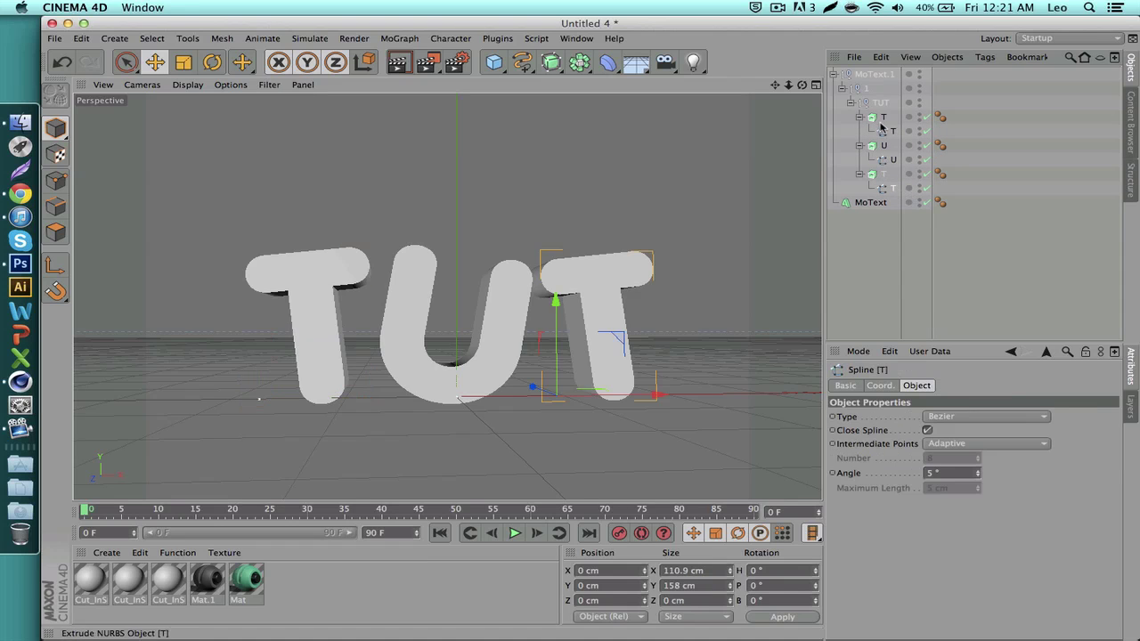
{"action": "left_click", "coordinate": [893, 131]}
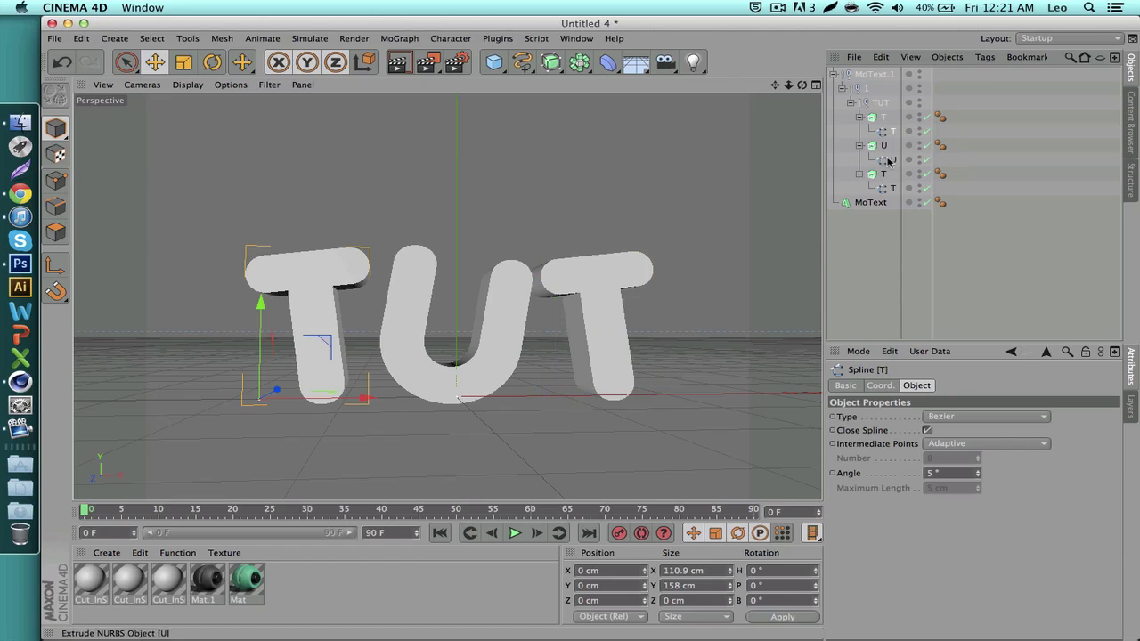
{"action": "left_click", "coordinate": [893, 159], "text": "shift"}
{"action": "left_click", "coordinate": [888, 188], "text": "shift"}
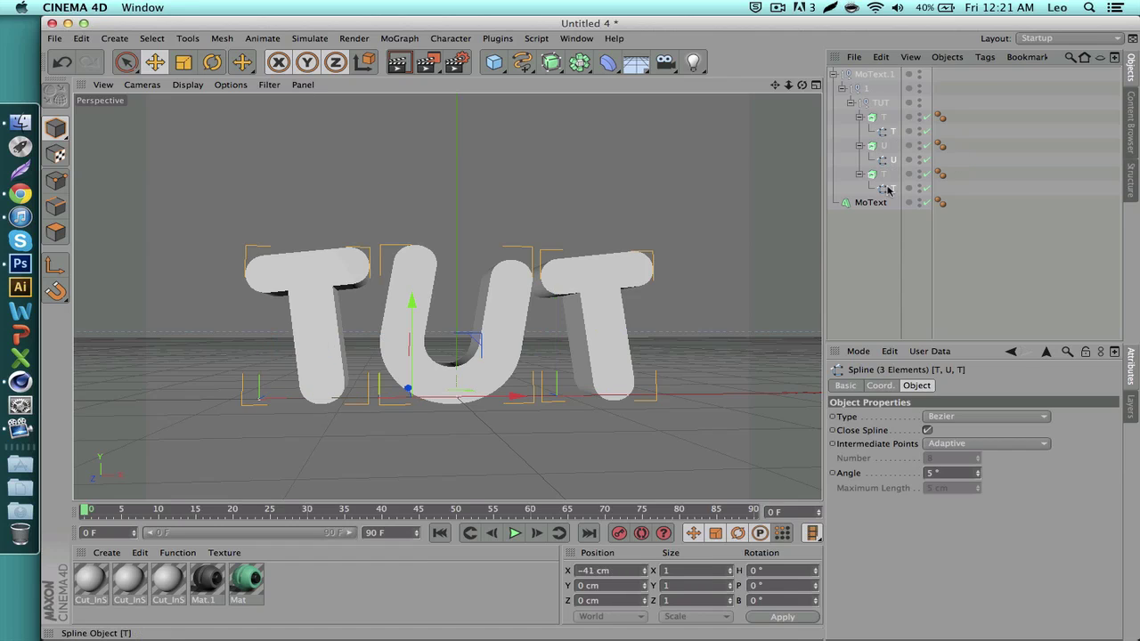
{"action": "left_click", "coordinate": [882, 131]}
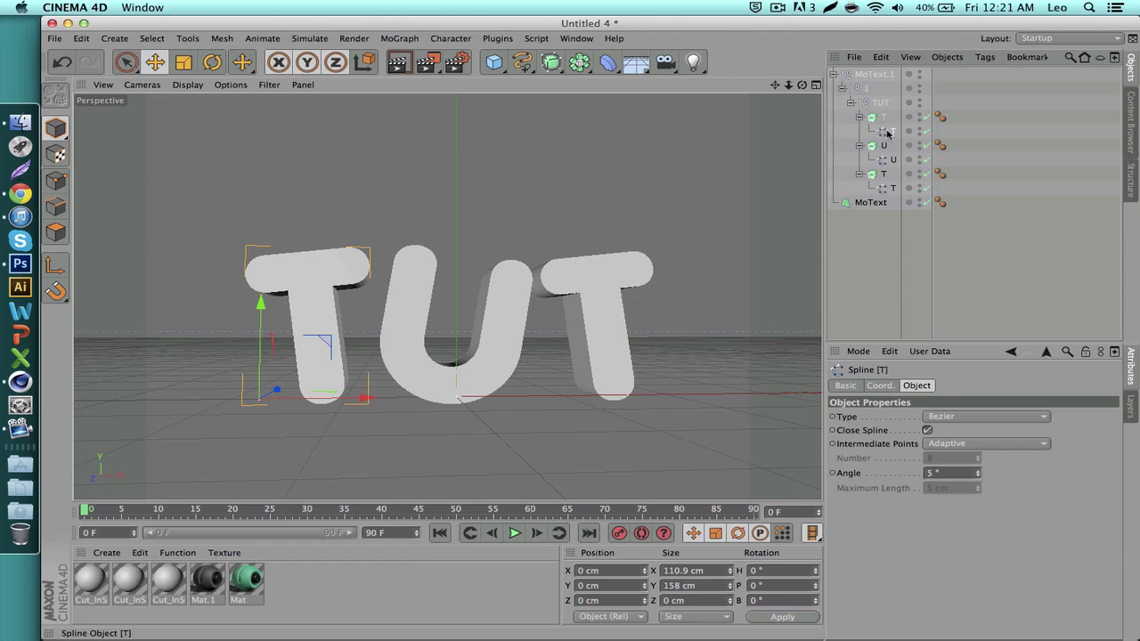
{"action": "left_click", "coordinate": [890, 160], "text": "shift"}
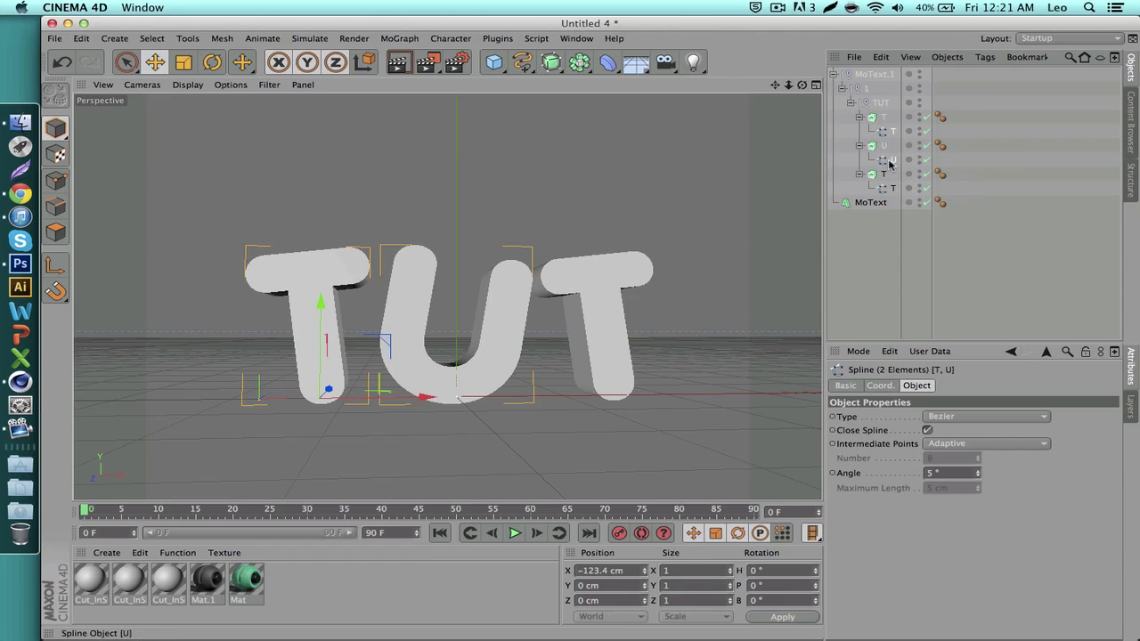
{"action": "left_click", "coordinate": [891, 188], "text": "shift"}
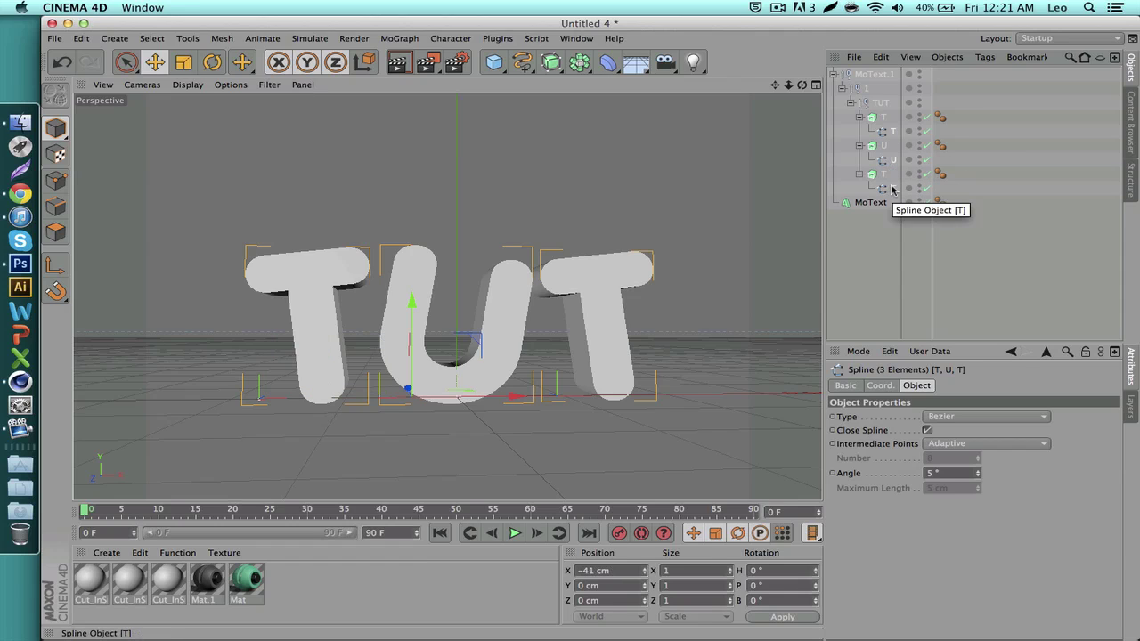
{"action": "left_click_drag", "start_coordinate": [890, 224], "coordinate": [890, 228]}
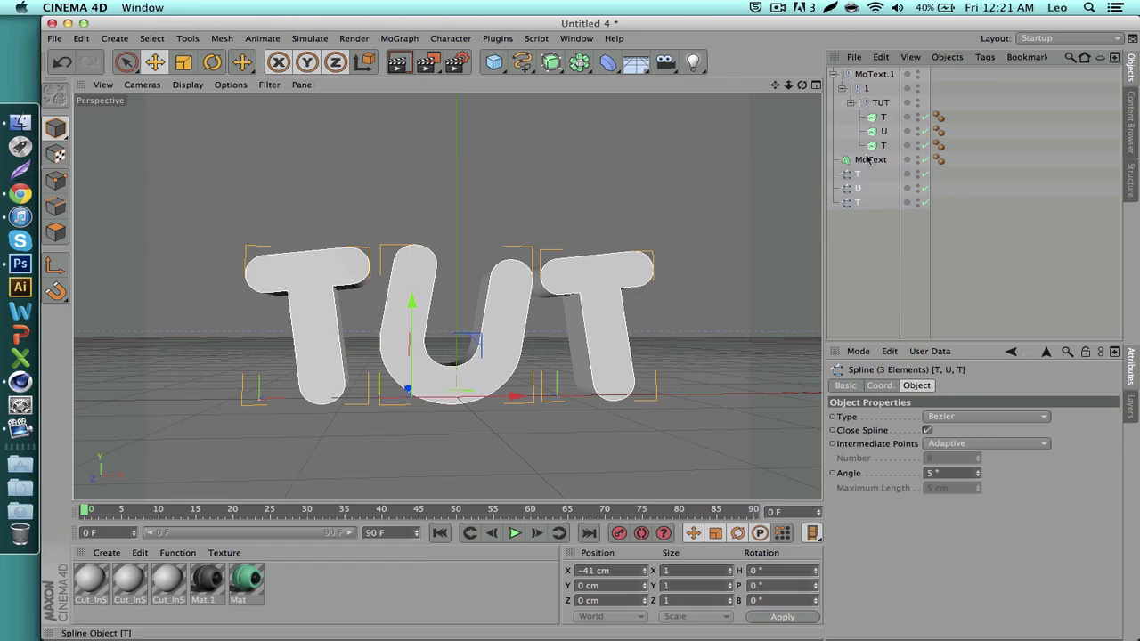
{"action": "left_click", "coordinate": [861, 77]}
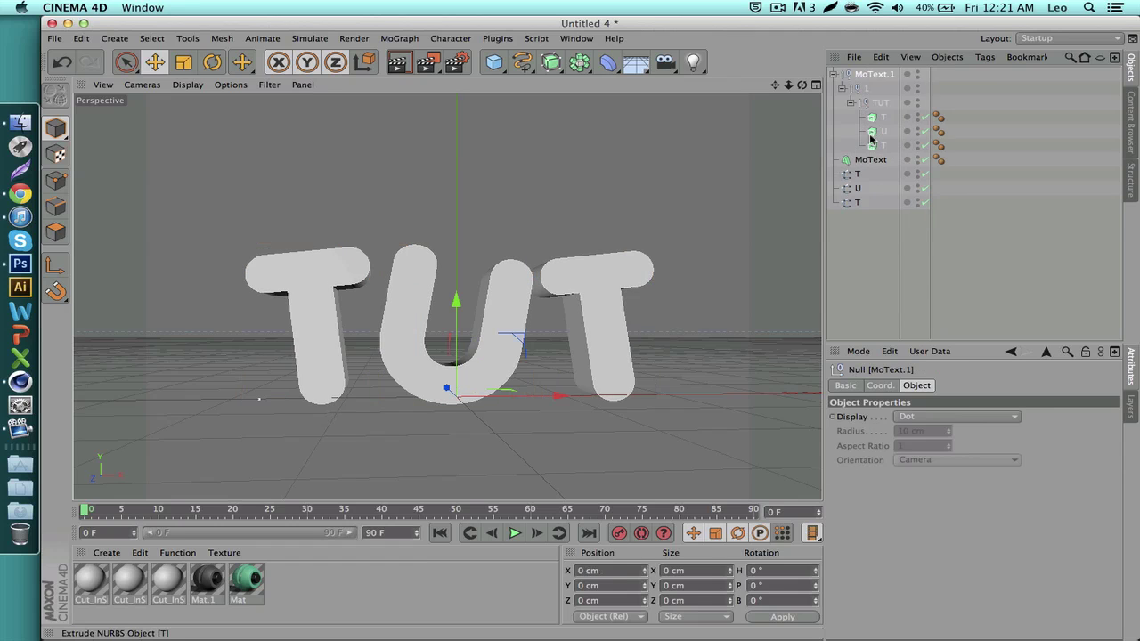
{"action": "key", "text": "Delete"}
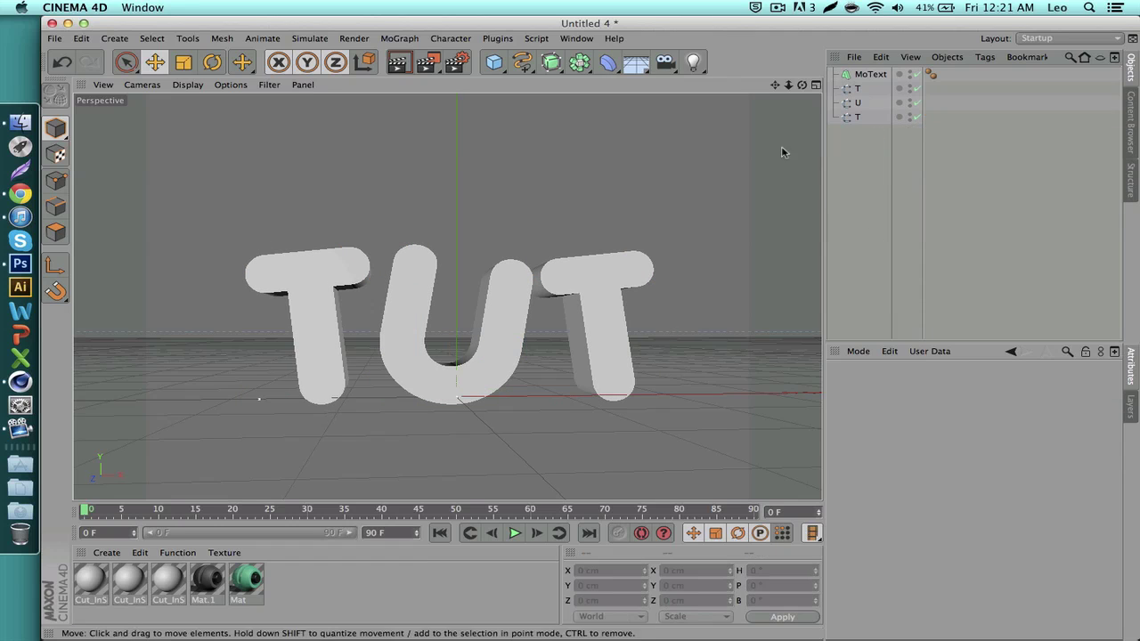
- Add a Reeper X object and nest the first T spline inside it to outline that letter with rope
{"action": "left_click", "coordinate": [858, 119]}
{"action": "left_click", "coordinate": [857, 89]}
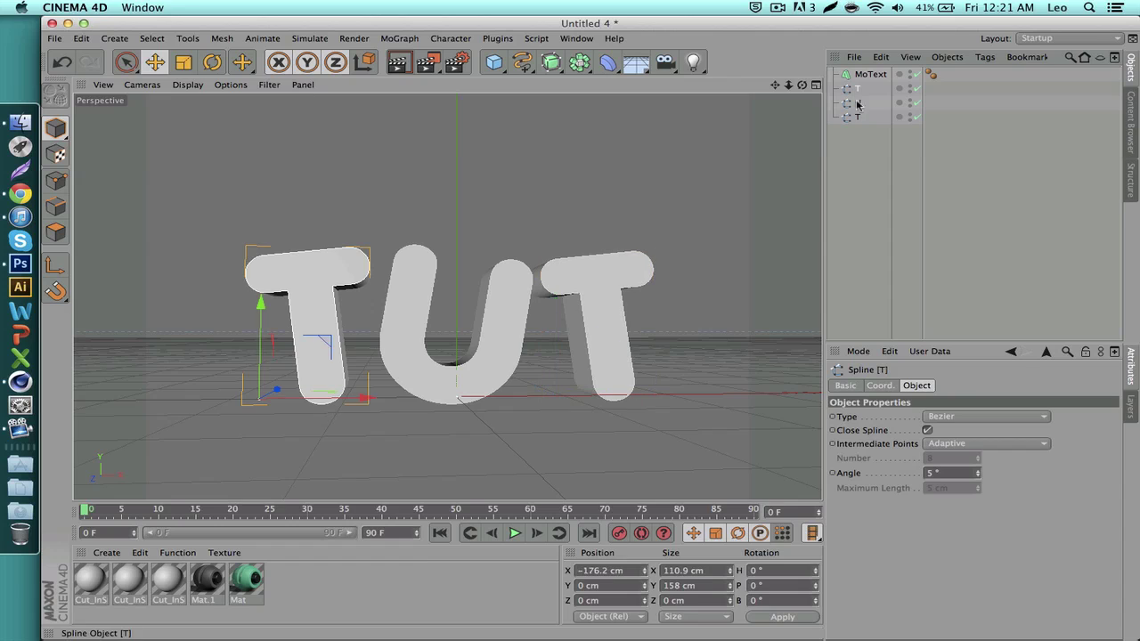
{"action": "left_click", "coordinate": [499, 39]}
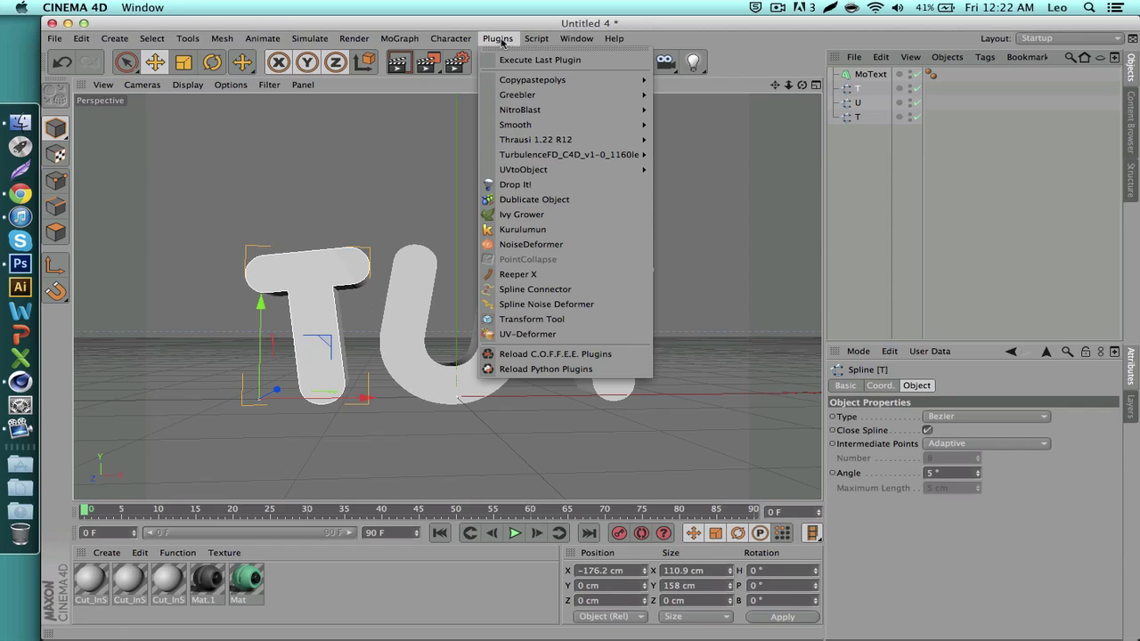
{"action": "left_click", "coordinate": [515, 274]}
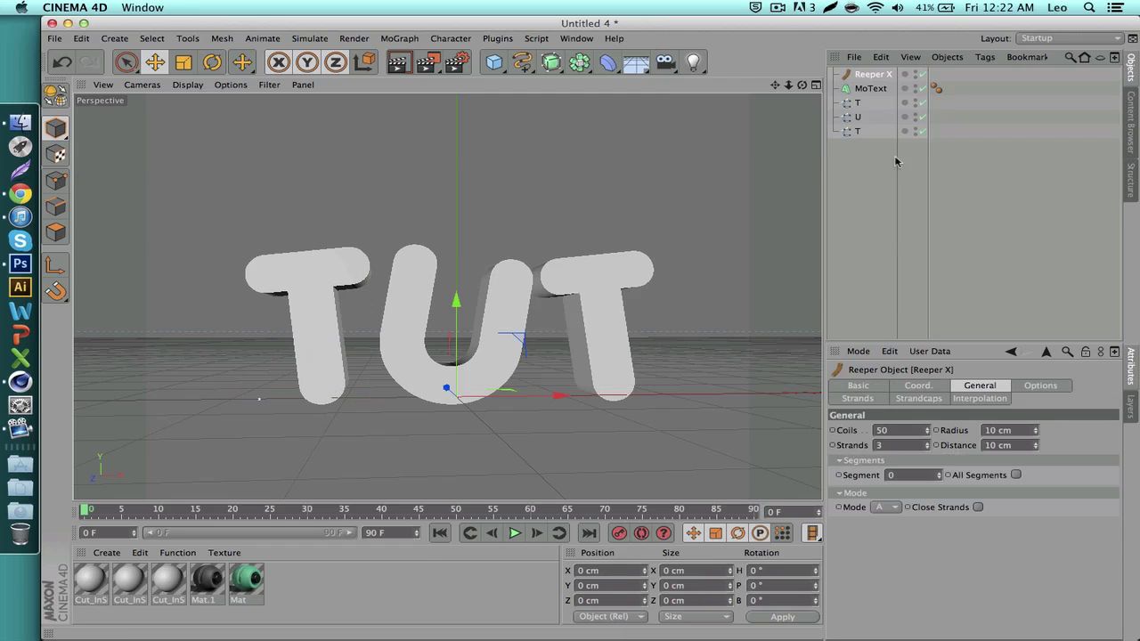
{"action": "left_click", "coordinate": [853, 100]}
{"action": "left_click_drag", "start_coordinate": [873, 78], "coordinate": [873, 78]}
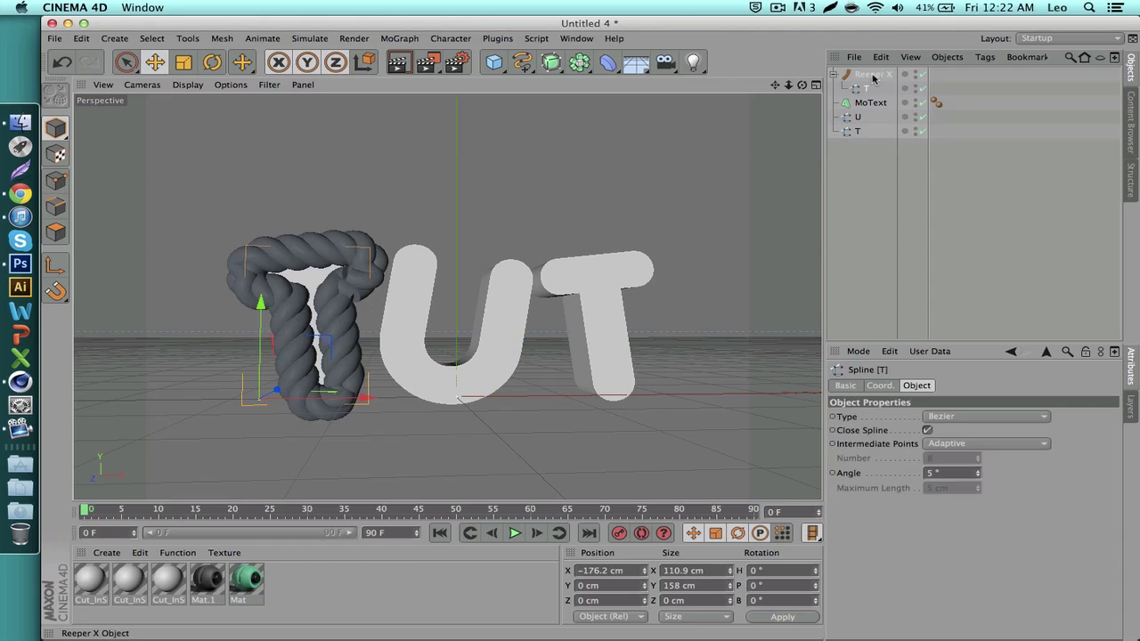
- Add two more Reeper X objects, nest the U spline in one and the remaining T spline in the other, and collapse all three hierarchies
{"action": "left_click", "coordinate": [500, 40]}
{"action": "left_click", "coordinate": [562, 274]}
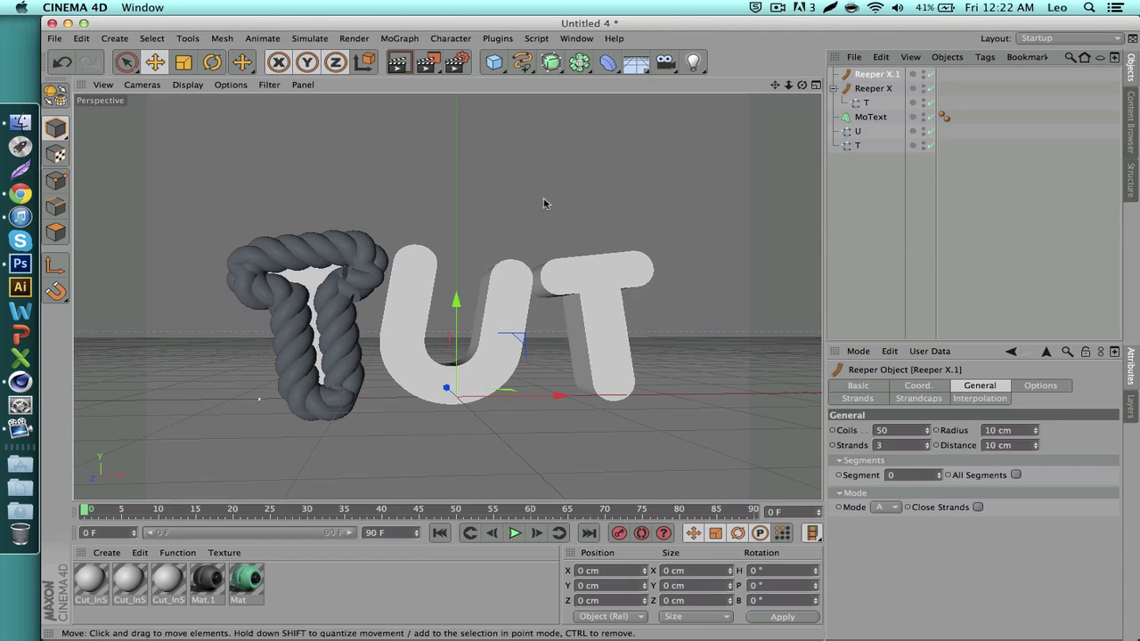
{"action": "left_click", "coordinate": [501, 40]}
{"action": "left_click", "coordinate": [518, 275]}
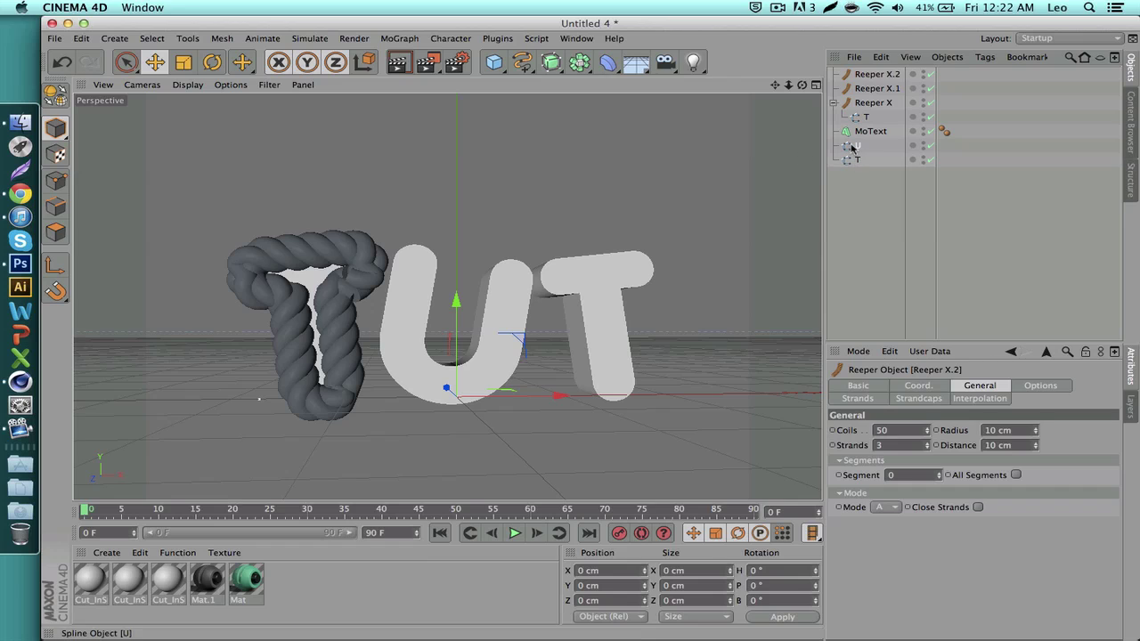
{"action": "left_click_drag", "start_coordinate": [869, 77], "coordinate": [874, 104]}
{"action": "left_click", "coordinate": [833, 73]}
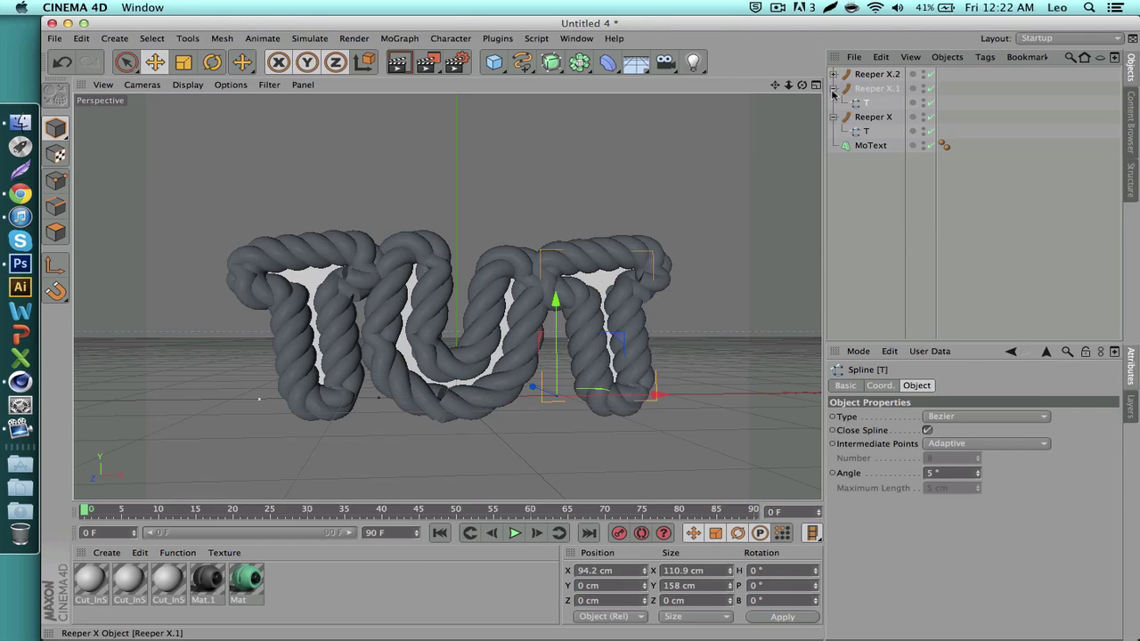
{"action": "left_click", "coordinate": [832, 89]}
{"action": "left_click", "coordinate": [832, 102]}
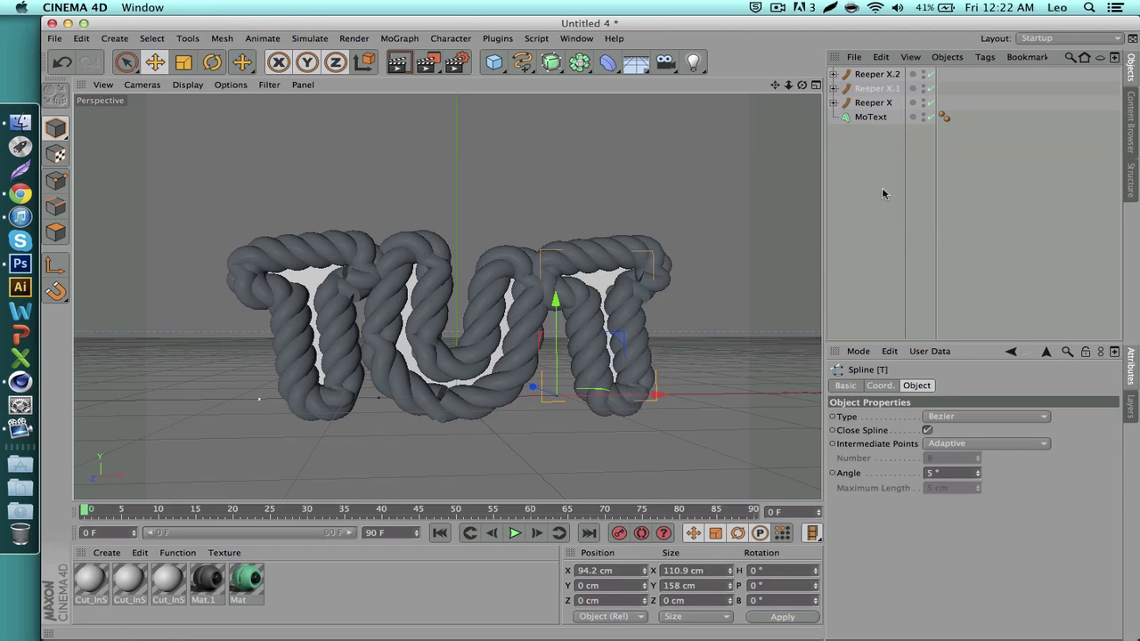
- Set the radius to 3 cm and the strands to 2 on all three Reeper X objects at once
{"action": "left_click", "coordinate": [864, 77]}
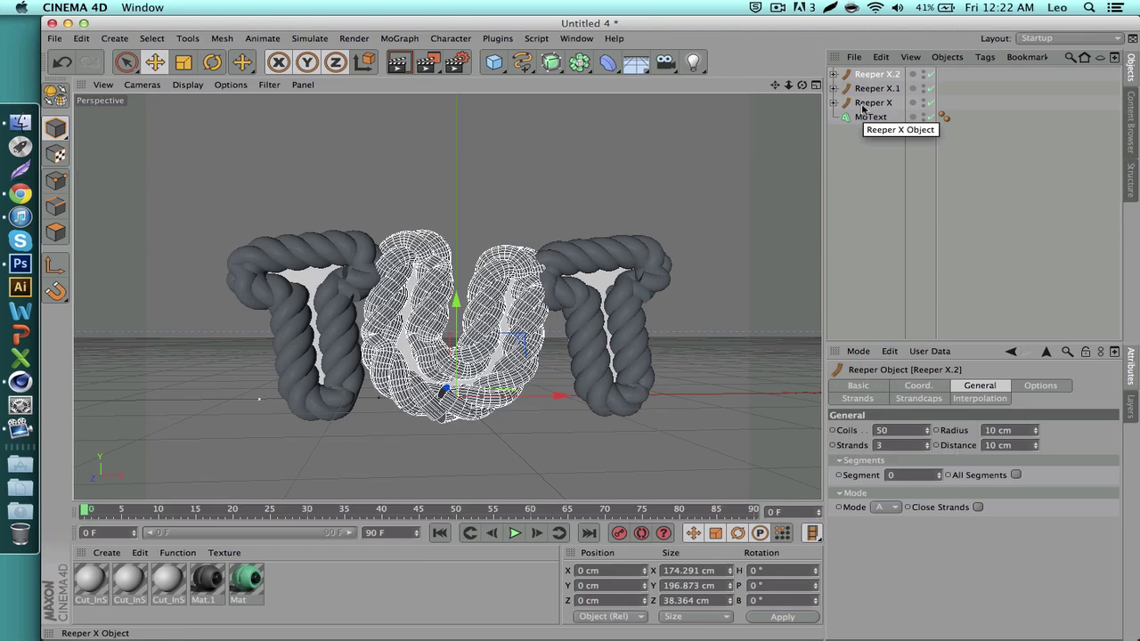
{"action": "left_click", "coordinate": [863, 104], "text": "shift"}
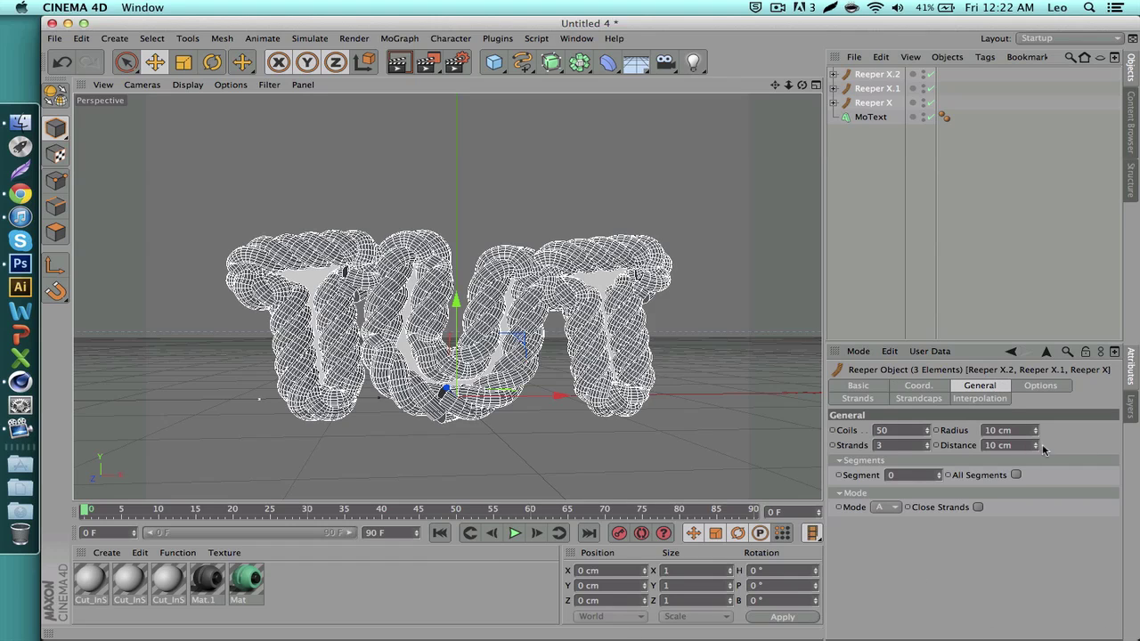
{"action": "scroll", "coordinate": [1024, 435], "scroll_direction": "down", "scroll_amount": 8}
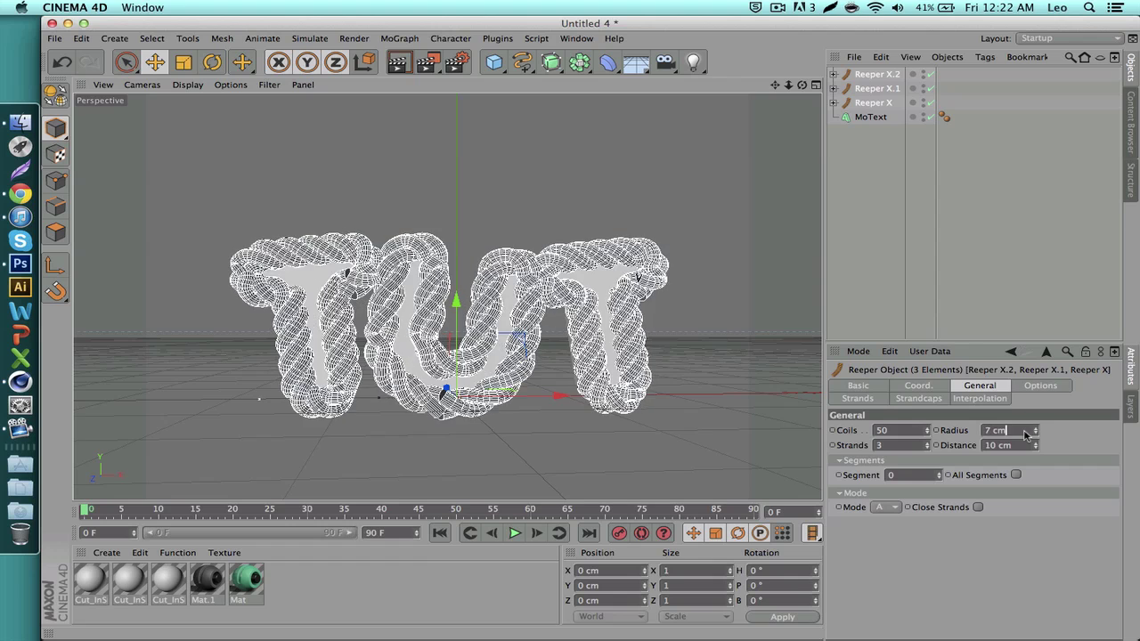
{"action": "scroll", "coordinate": [1024, 435], "scroll_direction": "up", "scroll_amount": 1}
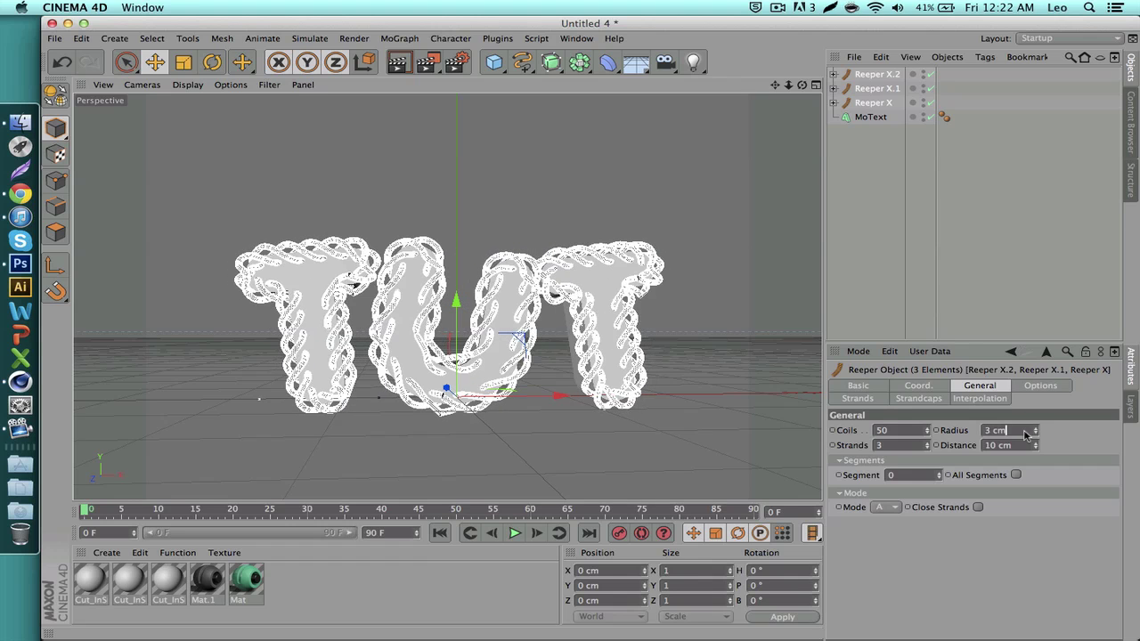
{"action": "scroll", "coordinate": [902, 450], "scroll_direction": "down", "scroll_amount": 1}
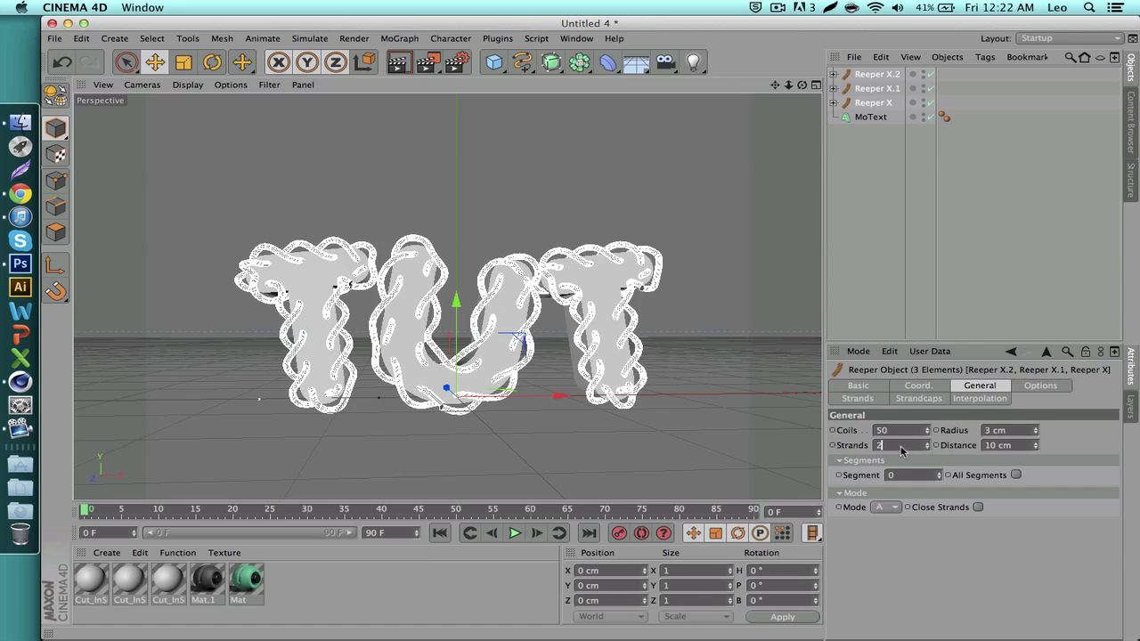
- Try different coil counts on the three Reeper X ropes and settle on 12 coils
{"action": "scroll", "coordinate": [911, 432], "scroll_direction": "down", "scroll_amount": 8}
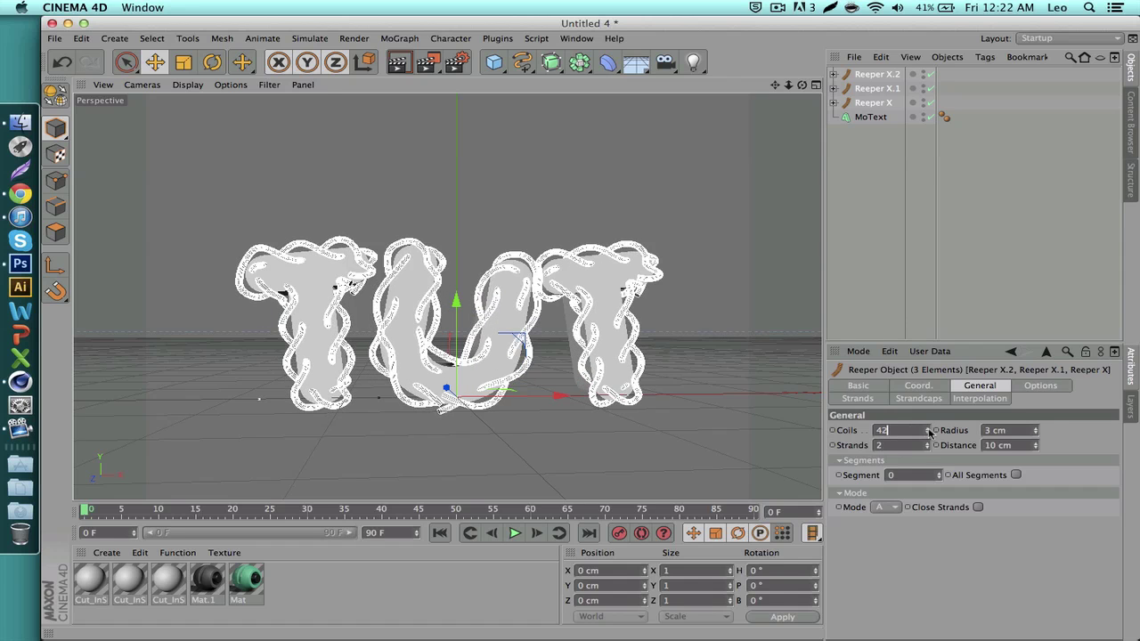
{"action": "left_click_drag", "start_coordinate": [928, 432], "coordinate": [927, 455]}
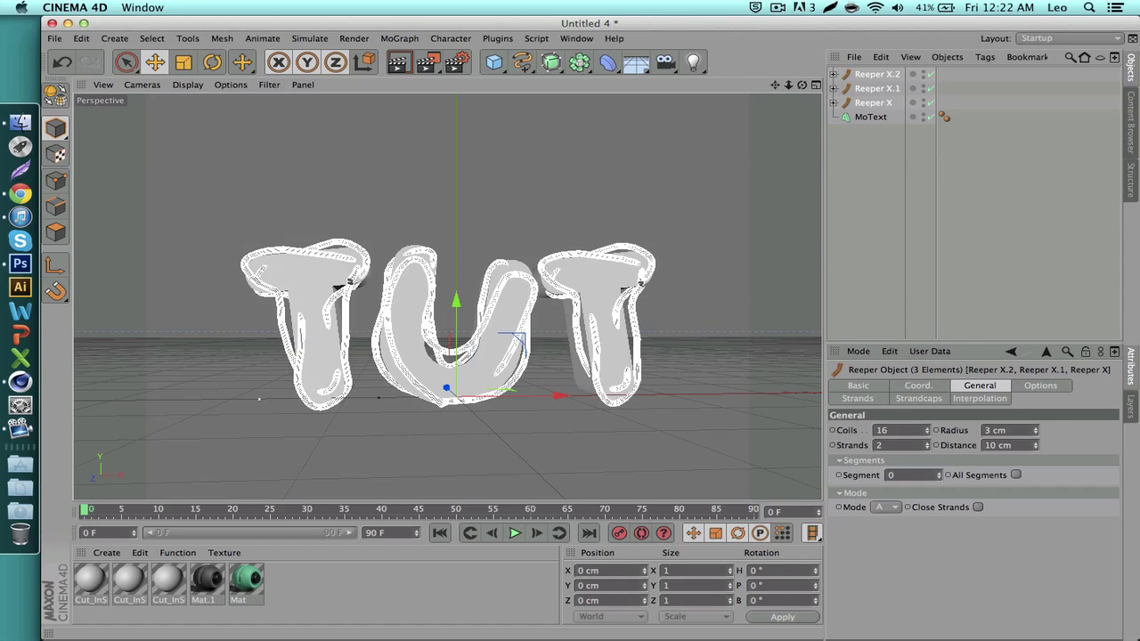
{"action": "scroll", "coordinate": [926, 431], "scroll_direction": "down", "scroll_amount": 3}
{"action": "scroll", "coordinate": [926, 431], "scroll_direction": "up", "scroll_amount": 20}
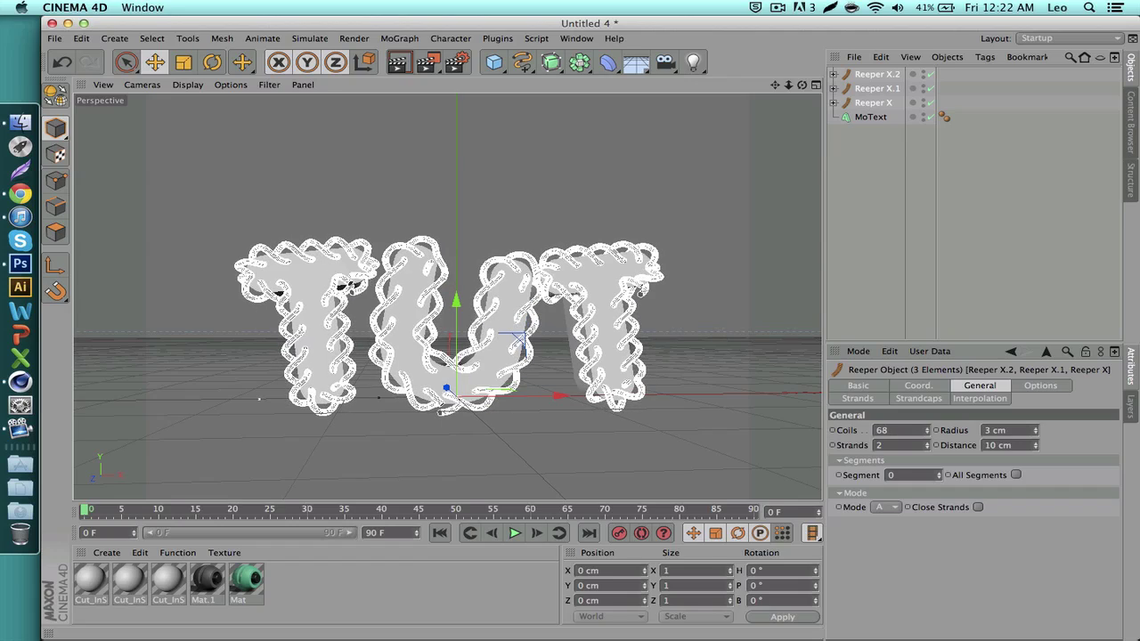
{"action": "scroll", "coordinate": [926, 431], "scroll_direction": "down", "scroll_amount": 20}
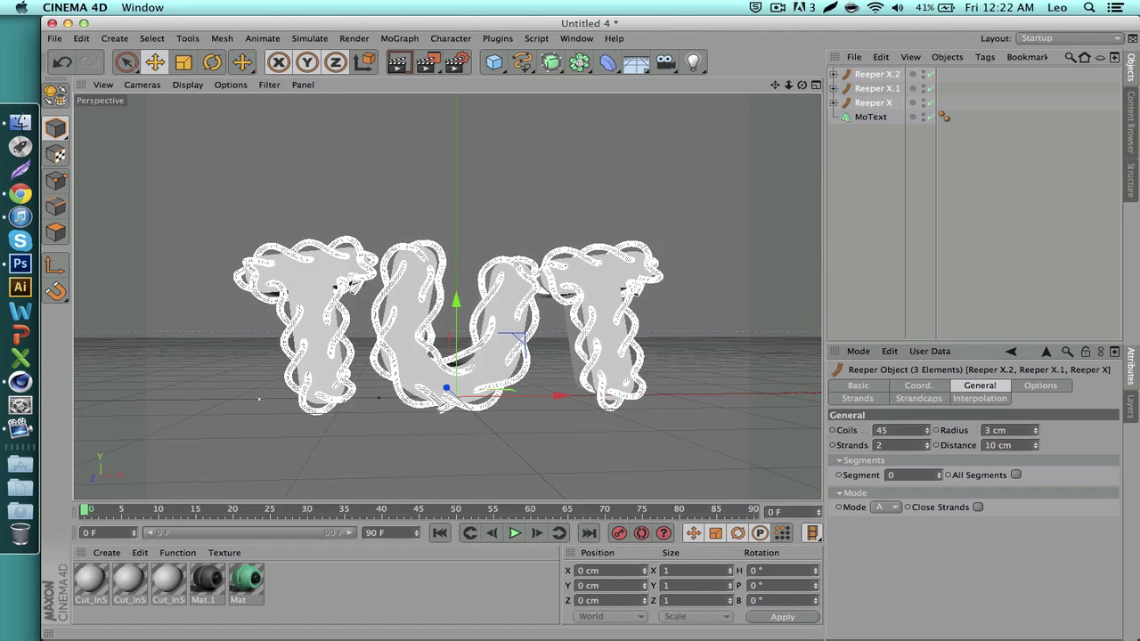
{"action": "scroll", "coordinate": [926, 431], "scroll_direction": "down", "scroll_amount": 20}
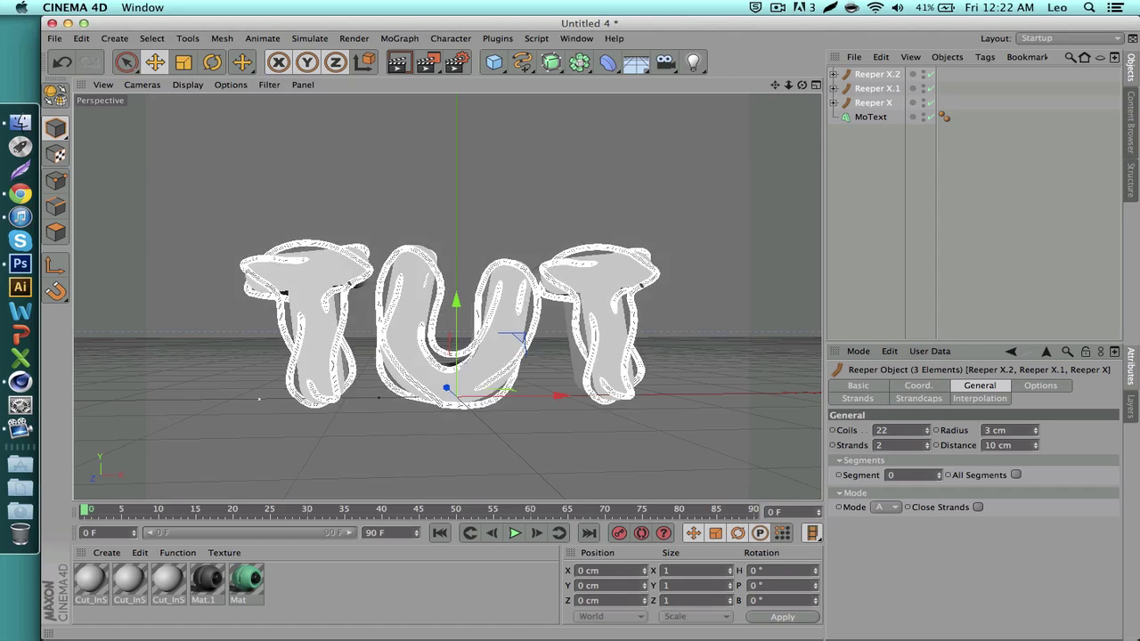
{"action": "scroll", "coordinate": [926, 431], "scroll_direction": "down", "scroll_amount": 10}
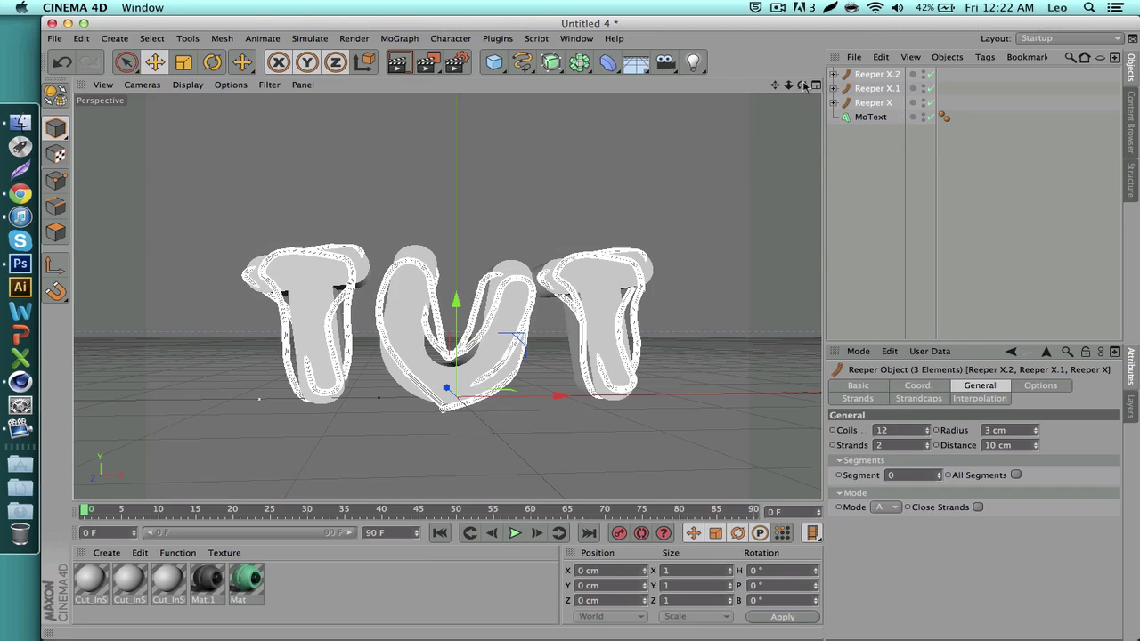
- Shift the three Reeper X ropes about 18.6 cm along Z and inspect how they wrap around the TUT letters
{"action": "left_click_drag", "start_coordinate": [803, 85], "coordinate": [559, 387]}
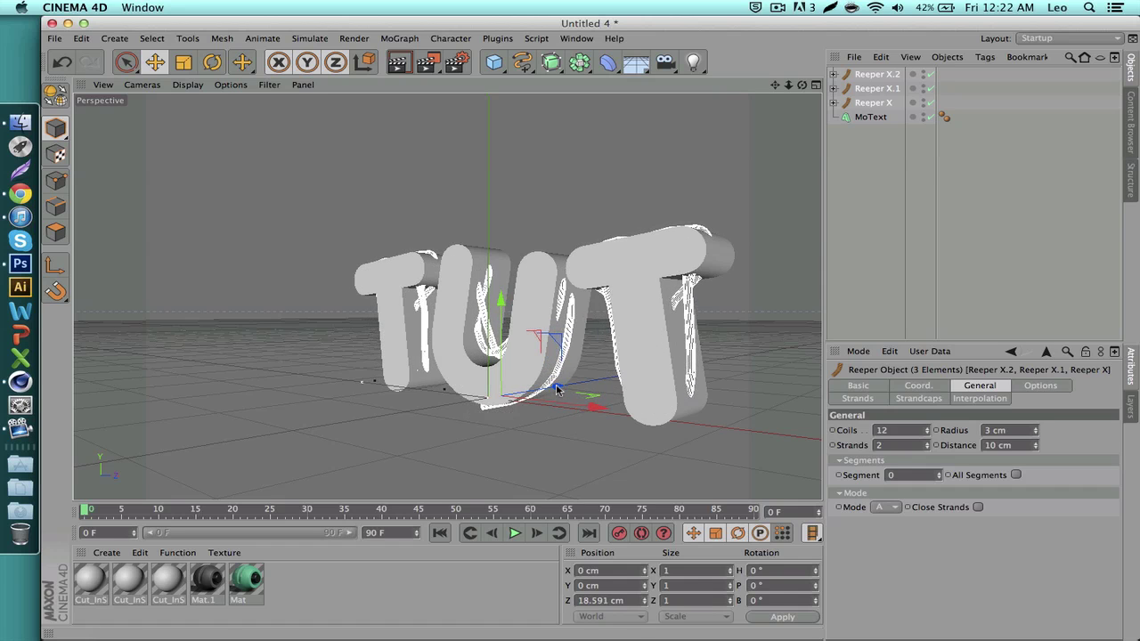
{"action": "left_click", "coordinate": [783, 342]}
{"action": "left_click_drag", "start_coordinate": [802, 85], "coordinate": [984, 120]}
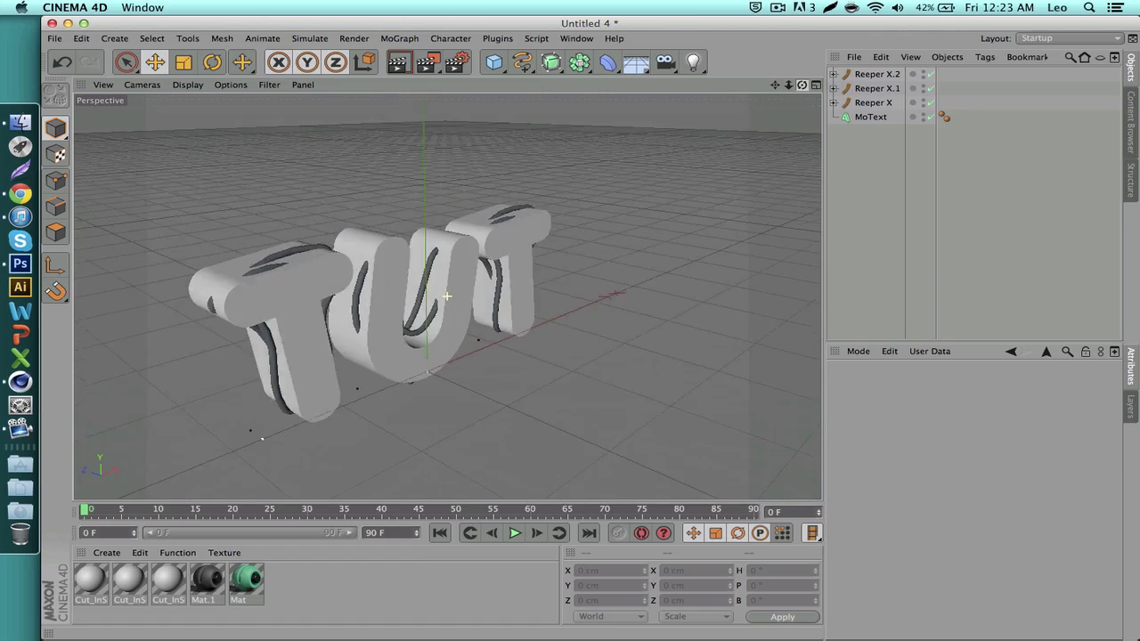
{"action": "left_click_drag", "start_coordinate": [446, 296], "coordinate": [500, 299]}
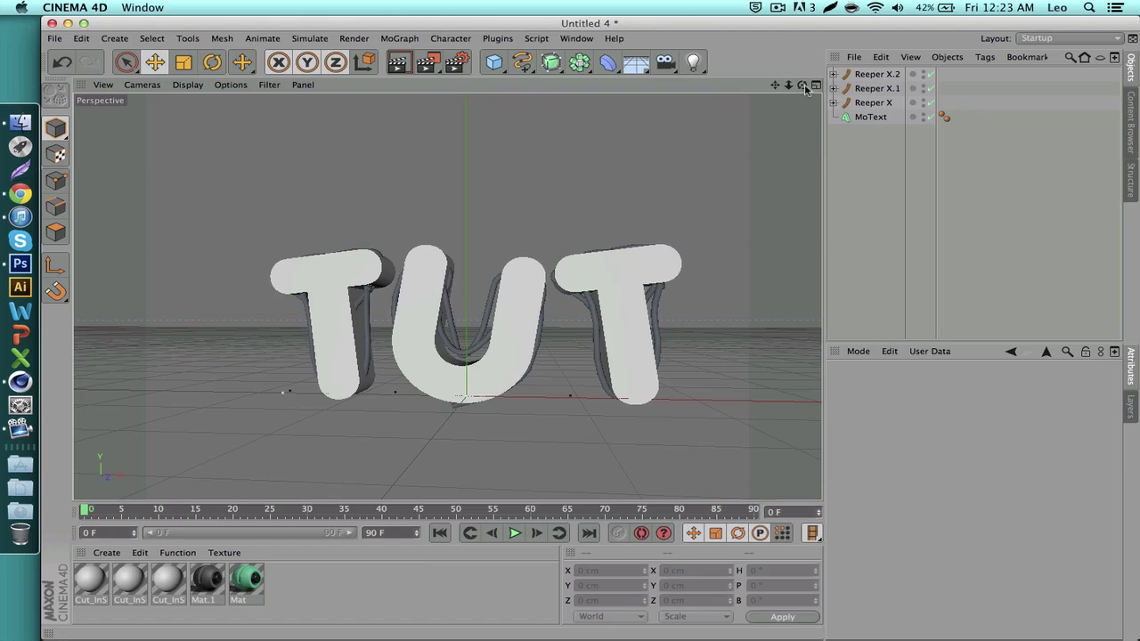
{"action": "left_click_drag", "start_coordinate": [804, 87], "coordinate": [447, 295]}
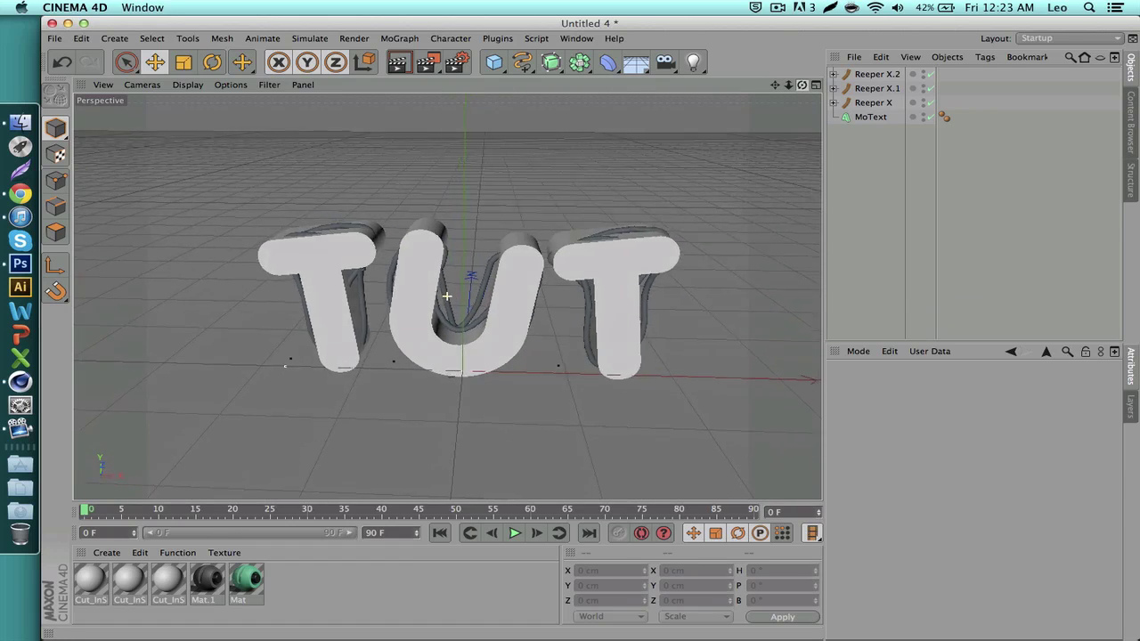
{"action": "left_click_drag", "start_coordinate": [485, 105], "coordinate": [487, 89]}
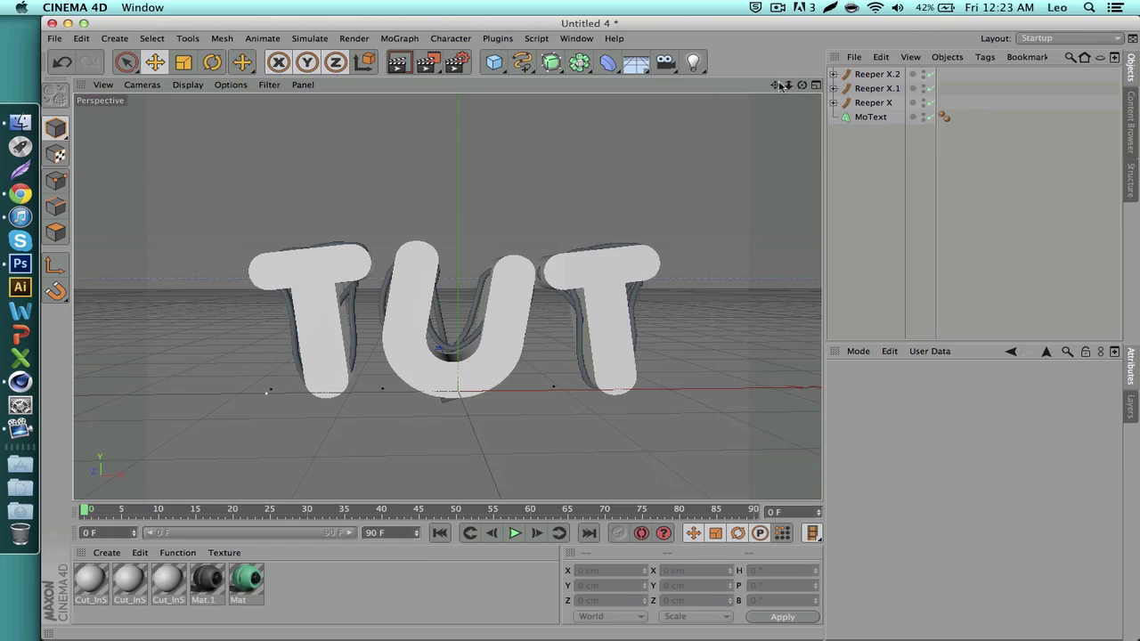
{"action": "left_click_drag", "start_coordinate": [780, 85], "coordinate": [780, 86]}
- Add a Kurulumun object and delete the three Reeper X objects and the MoText
{"action": "left_click", "coordinate": [497, 39]}
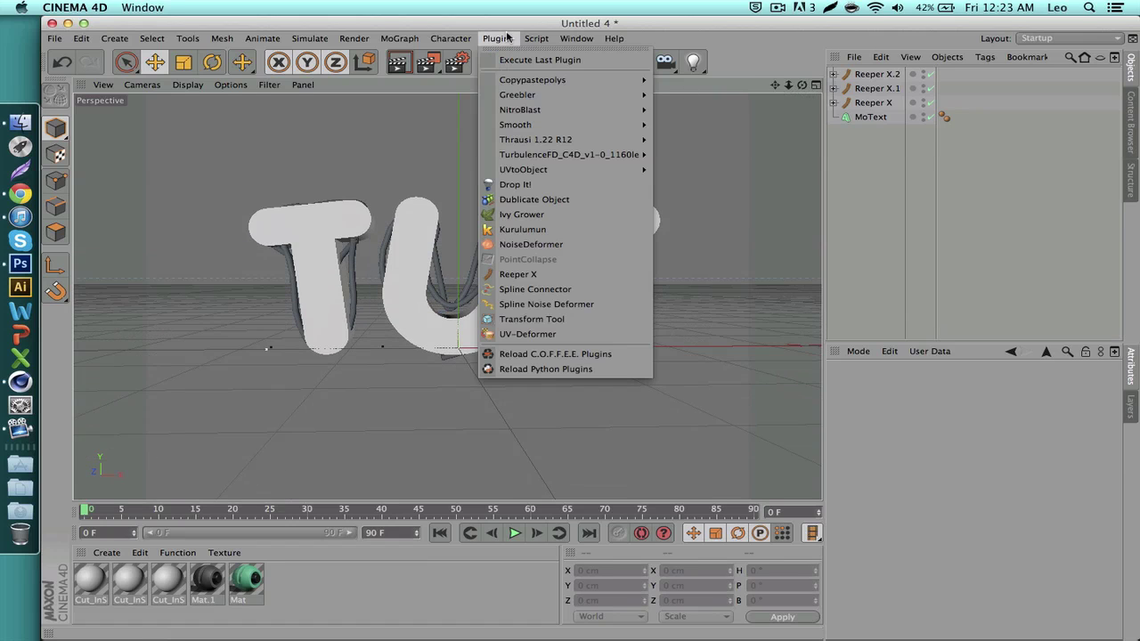
{"action": "left_click", "coordinate": [545, 231]}
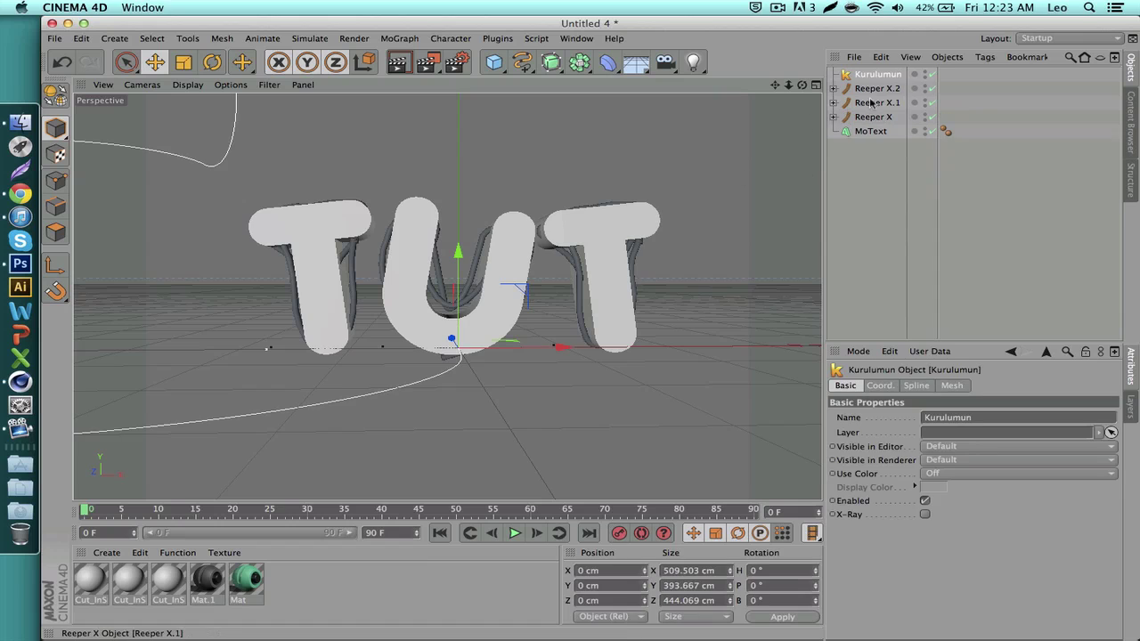
{"action": "left_click", "coordinate": [862, 88]}
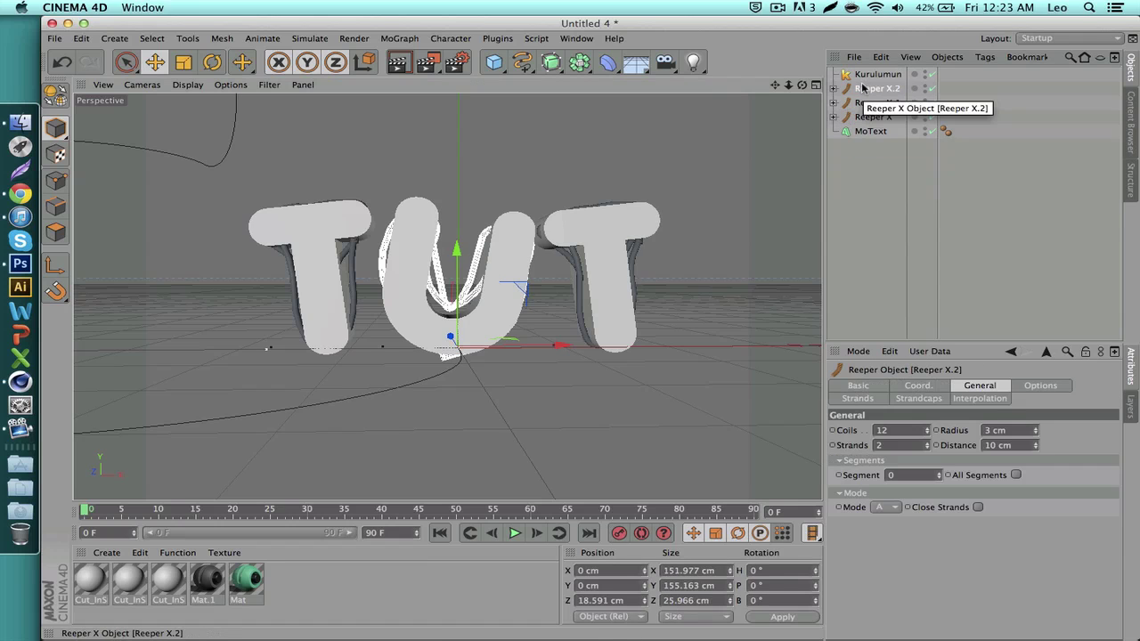
{"action": "key", "text": "Delete"}
{"action": "key", "text": "Delete"}
{"action": "key", "text": "Delete"}
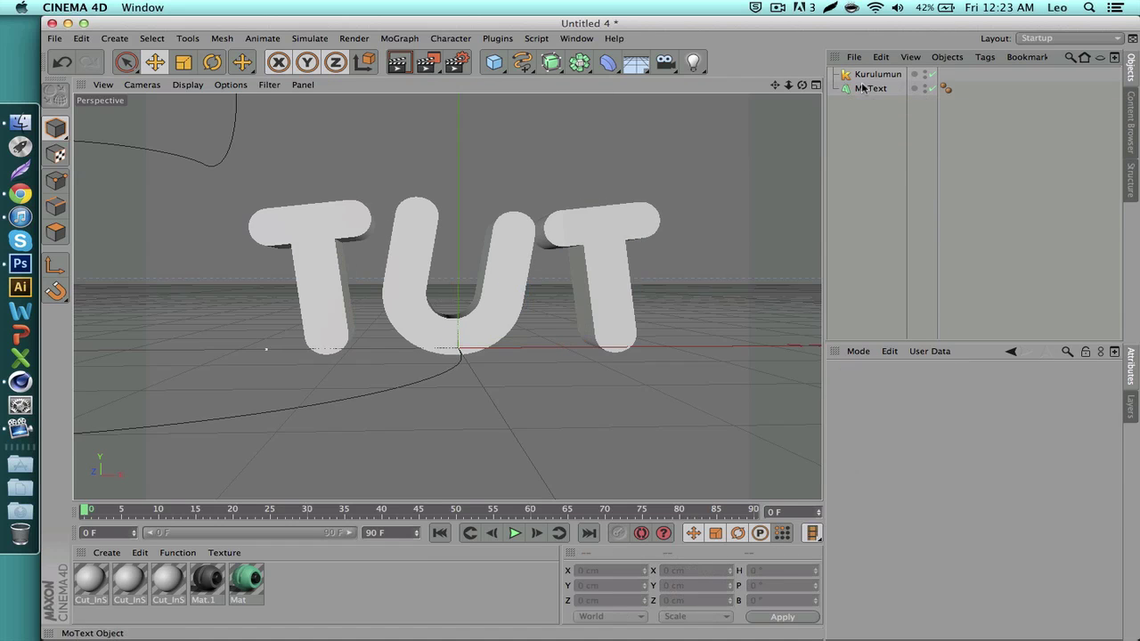
{"action": "key", "text": "Delete"}
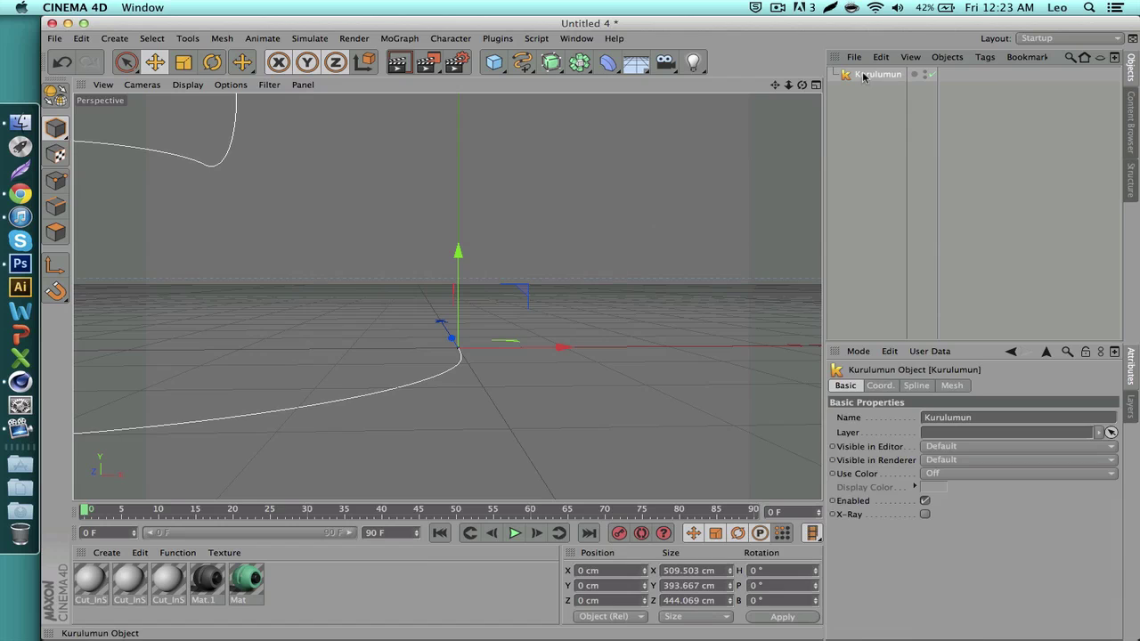
- Move the Kurulumun object to about 198 cm on X and raise its spline's Kill Small value to 134
{"action": "left_click_drag", "start_coordinate": [552, 347], "coordinate": [761, 343]}
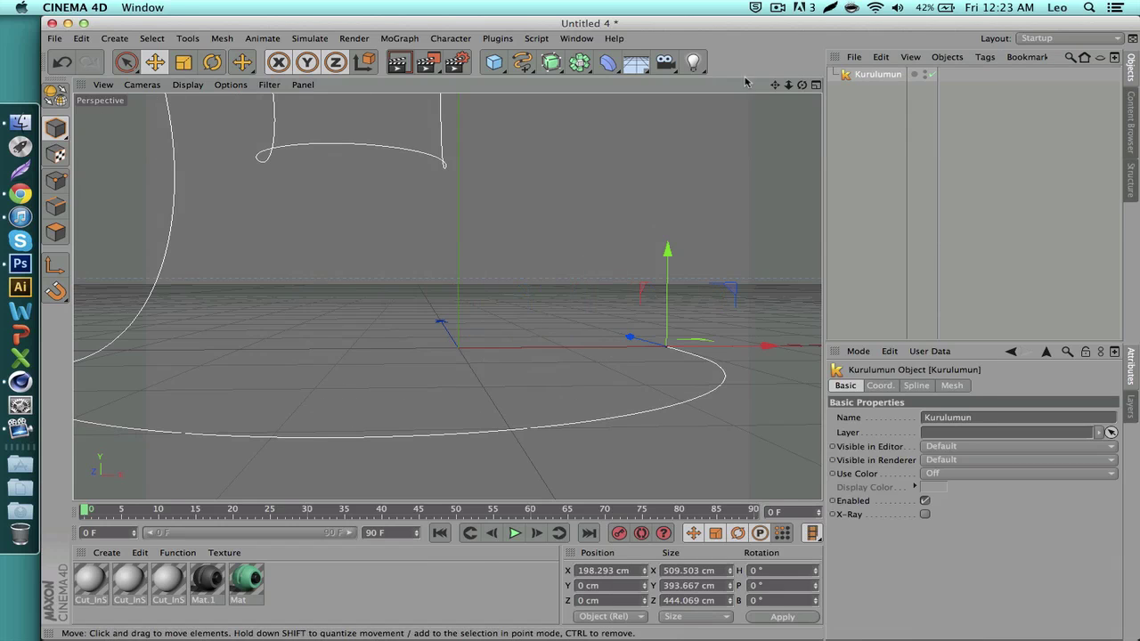
{"action": "left_click_drag", "start_coordinate": [790, 87], "coordinate": [803, 92]}
{"action": "left_click_drag", "start_coordinate": [725, 94], "coordinate": [814, 102]}
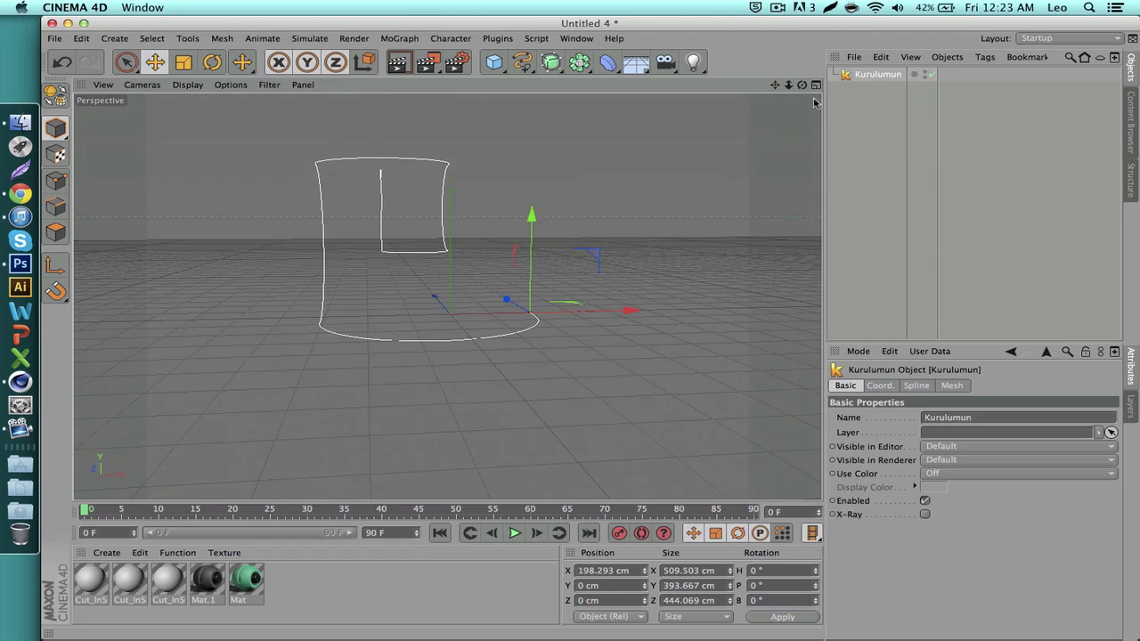
{"action": "left_click", "coordinate": [916, 386]}
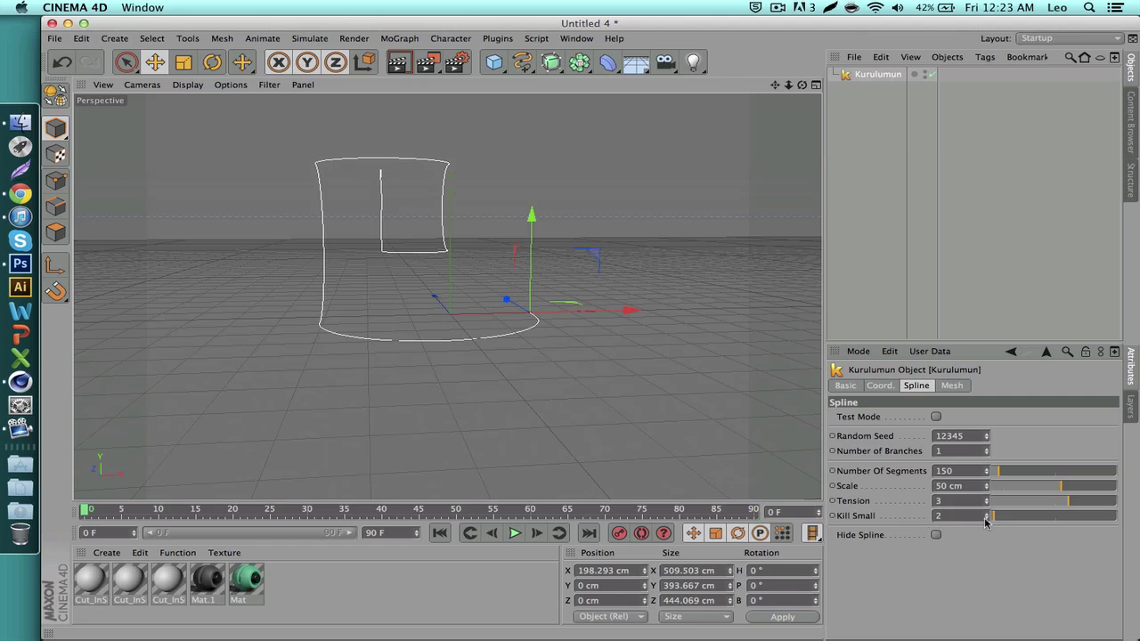
{"action": "left_click_drag", "start_coordinate": [995, 516], "coordinate": [1114, 515]}
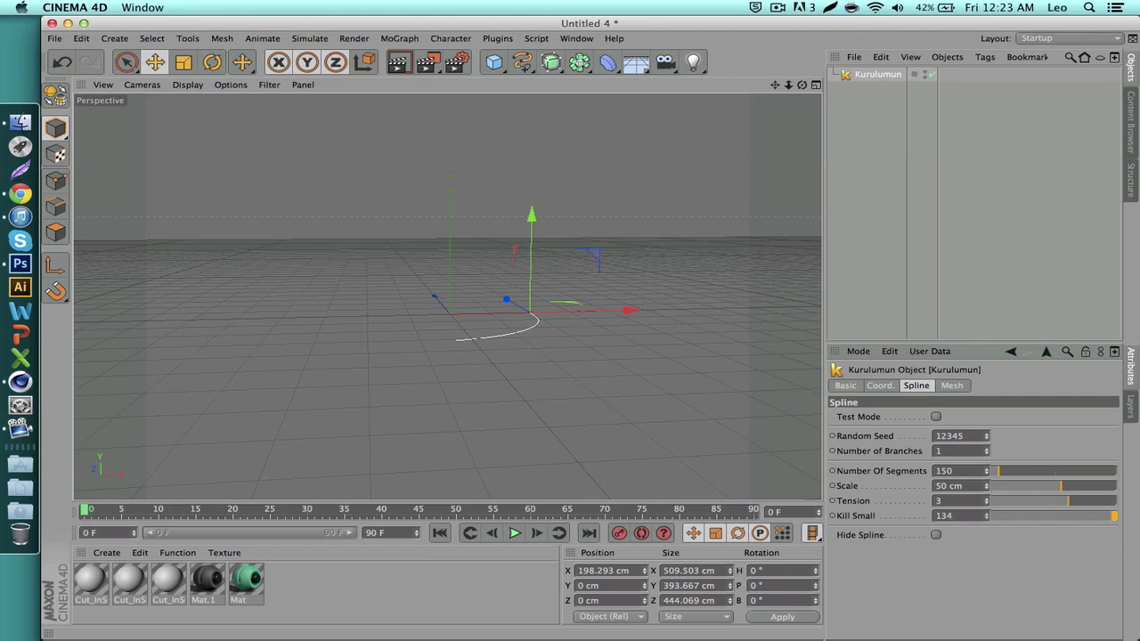
{"action": "scroll", "coordinate": [485, 323], "scroll_direction": "up", "scroll_amount": 5}
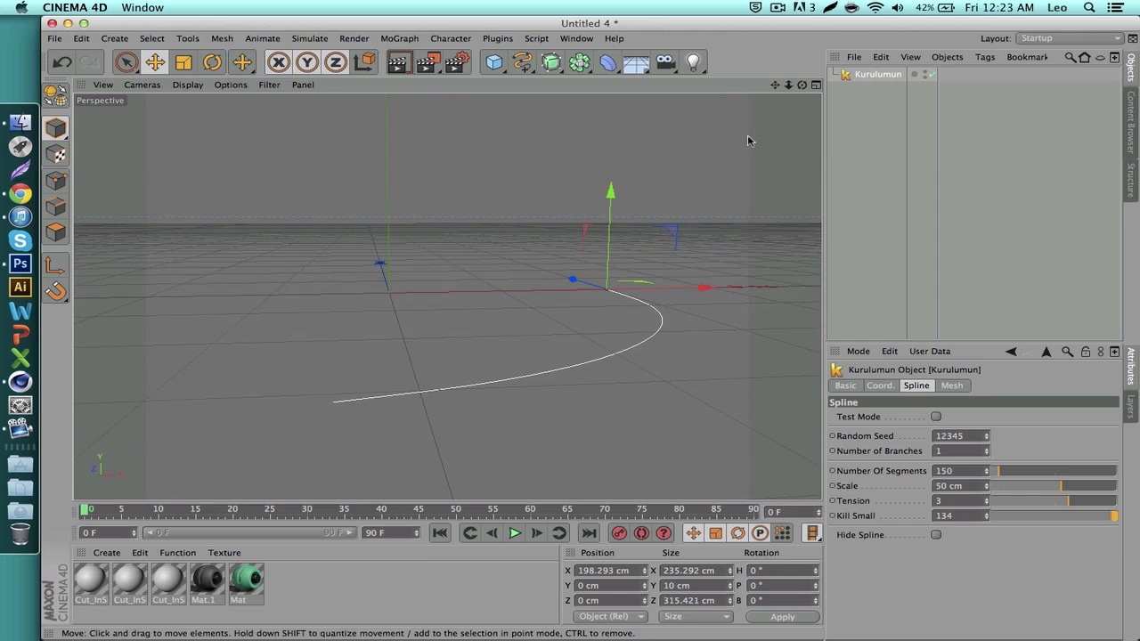
- Add a circle spline with a 20 cm radius
{"action": "left_click", "coordinate": [527, 64]}
{"action": "left_click", "coordinate": [660, 133]}
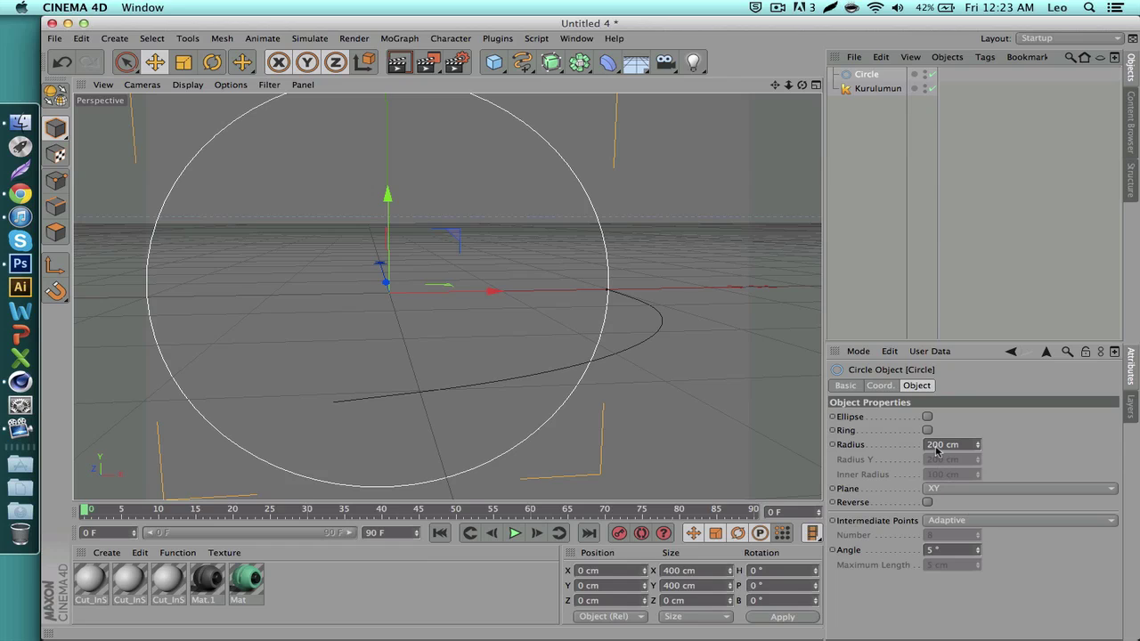
{"action": "left_click", "coordinate": [936, 448]}
{"action": "key", "text": "Return"}
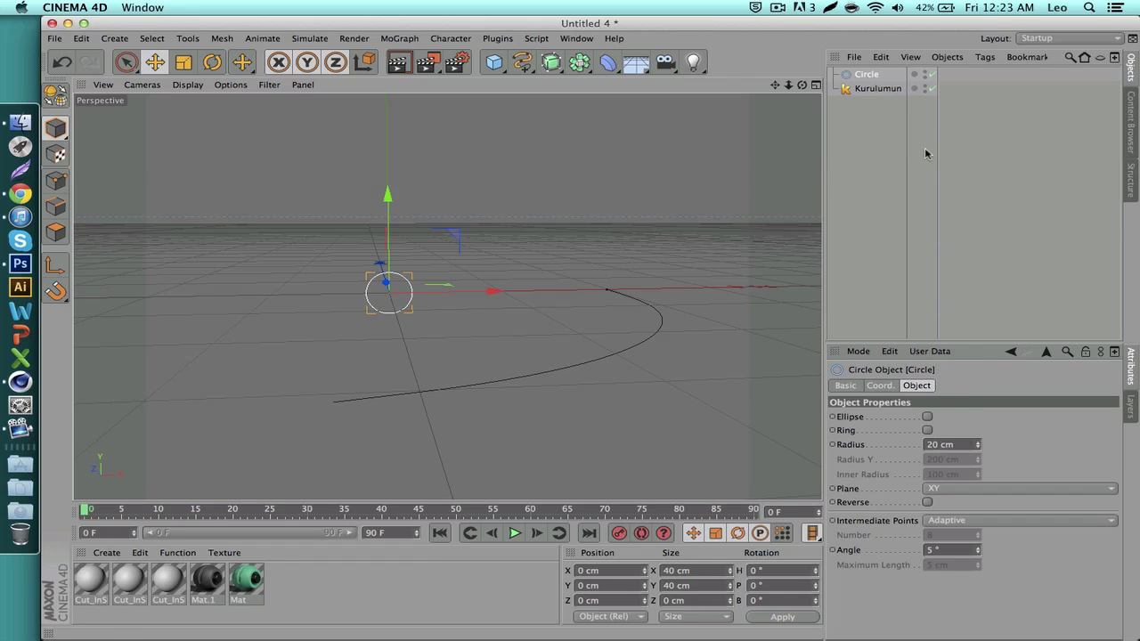
- Assign the Circle as the profile spline of the Kurulumun object's mesh
{"action": "left_click", "coordinate": [864, 89]}
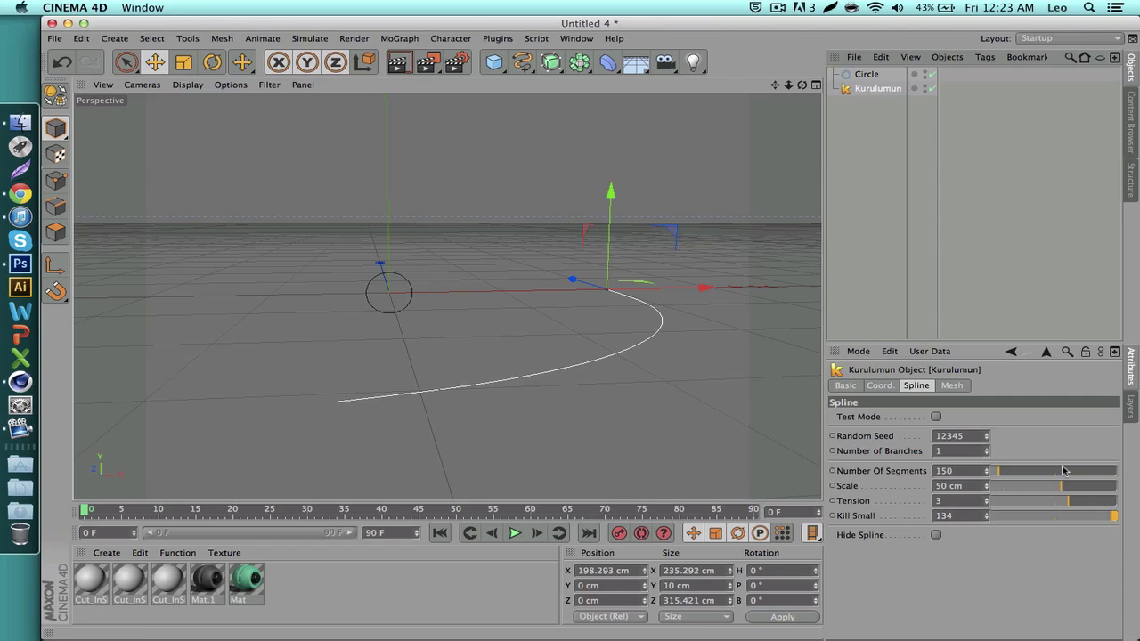
{"action": "left_click", "coordinate": [950, 386]}
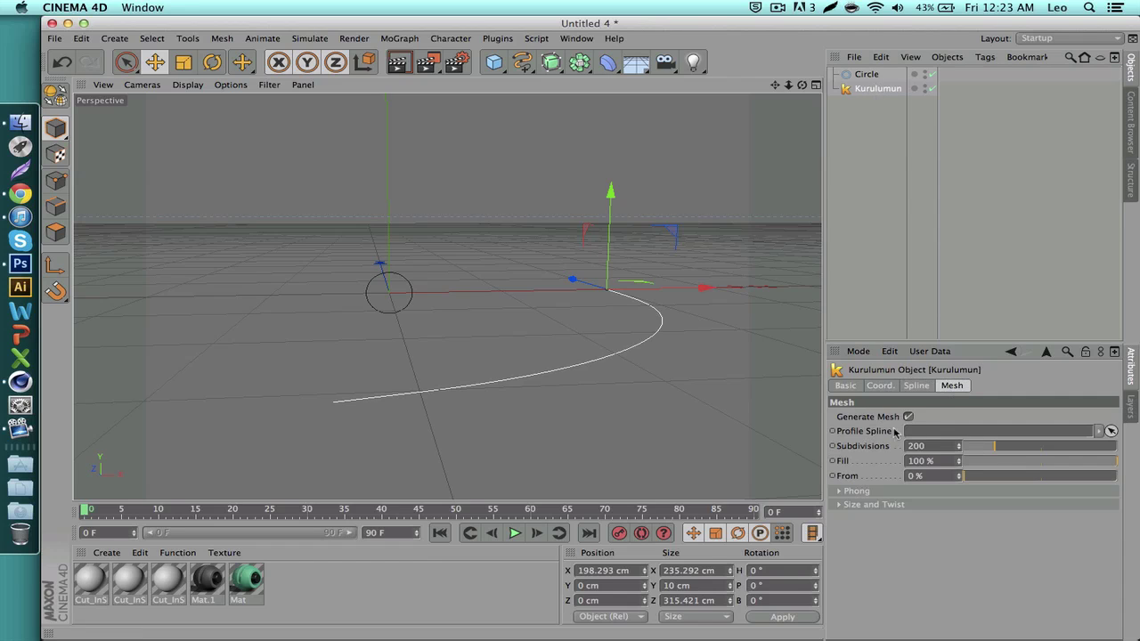
{"action": "left_click", "coordinate": [1111, 431]}
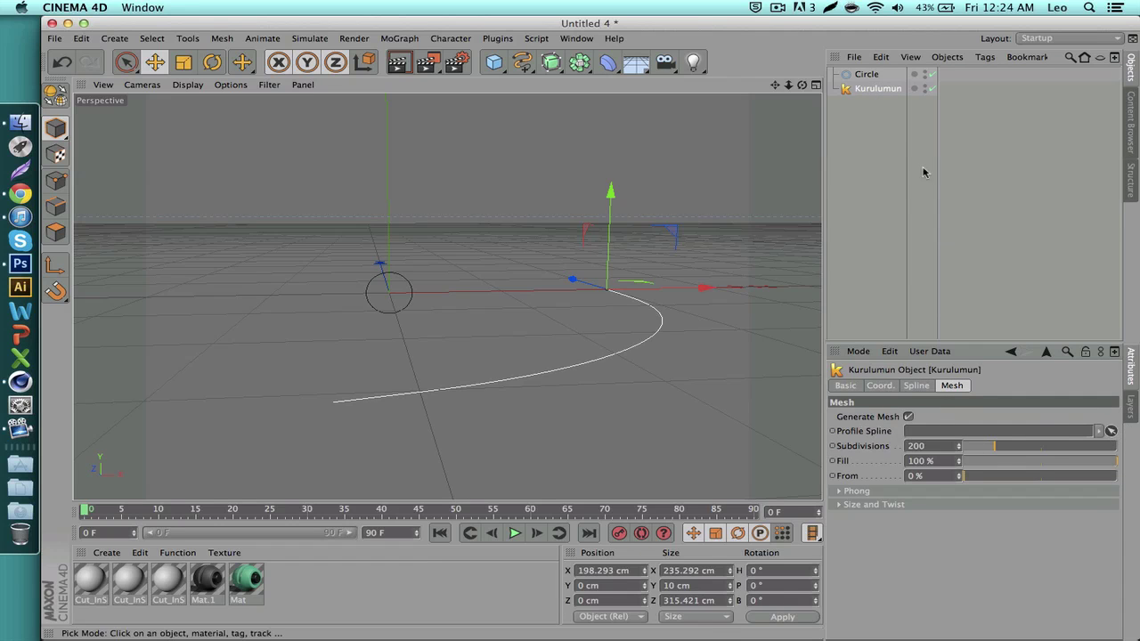
{"action": "left_click", "coordinate": [864, 75]}
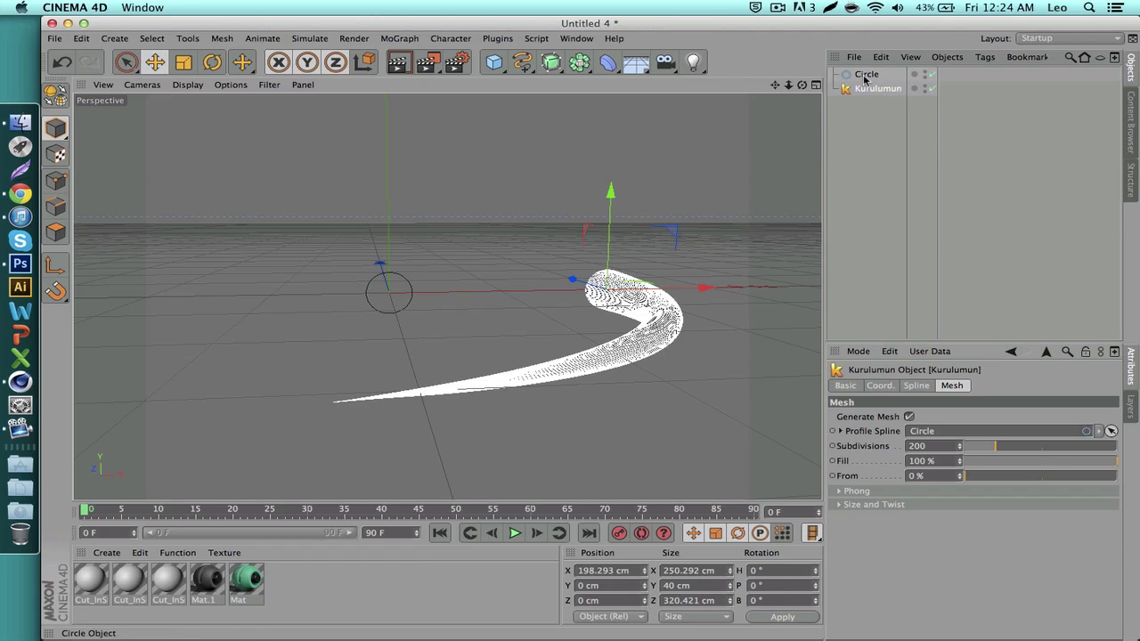
- Set the Circle spline's radius to 25 cm to thicken the Kurulumun mesh
{"action": "left_click", "coordinate": [865, 76]}
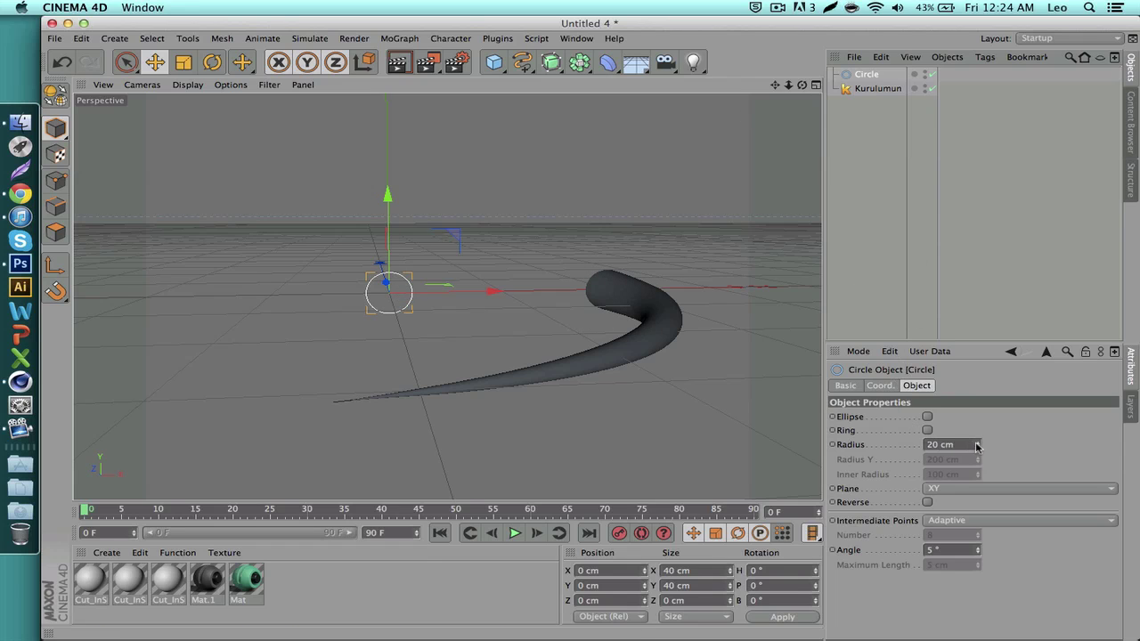
{"action": "left_click_drag", "start_coordinate": [976, 446], "coordinate": [976, 411]}
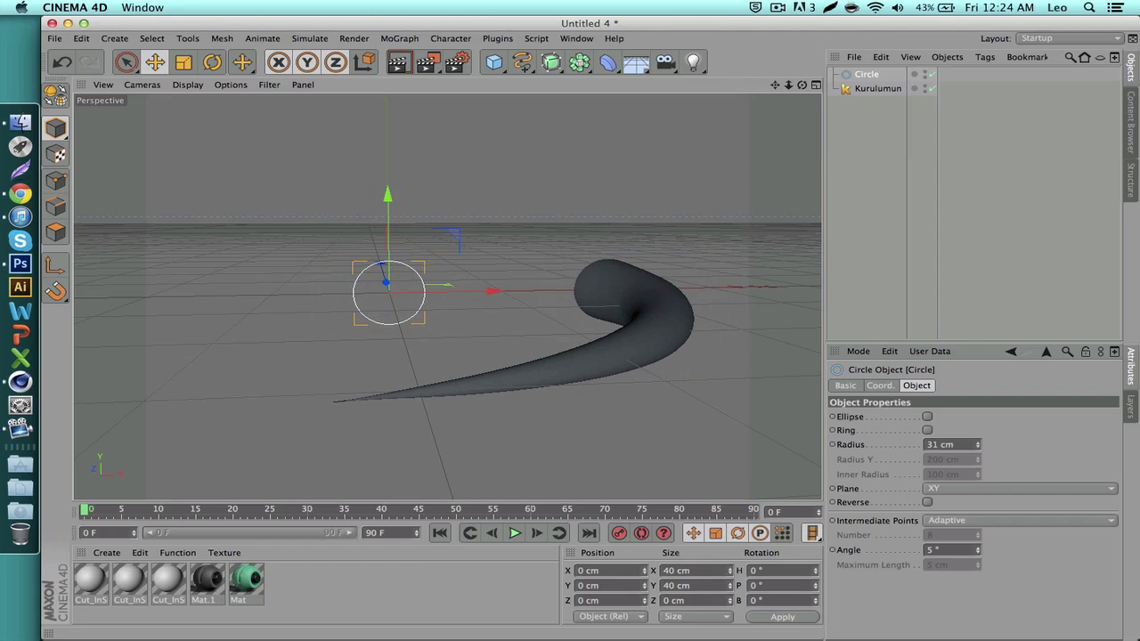
{"action": "left_click", "coordinate": [953, 445]}
{"action": "type", "text": "25"}
{"action": "key", "text": "Return"}
{"action": "left_click", "coordinate": [927, 216]}
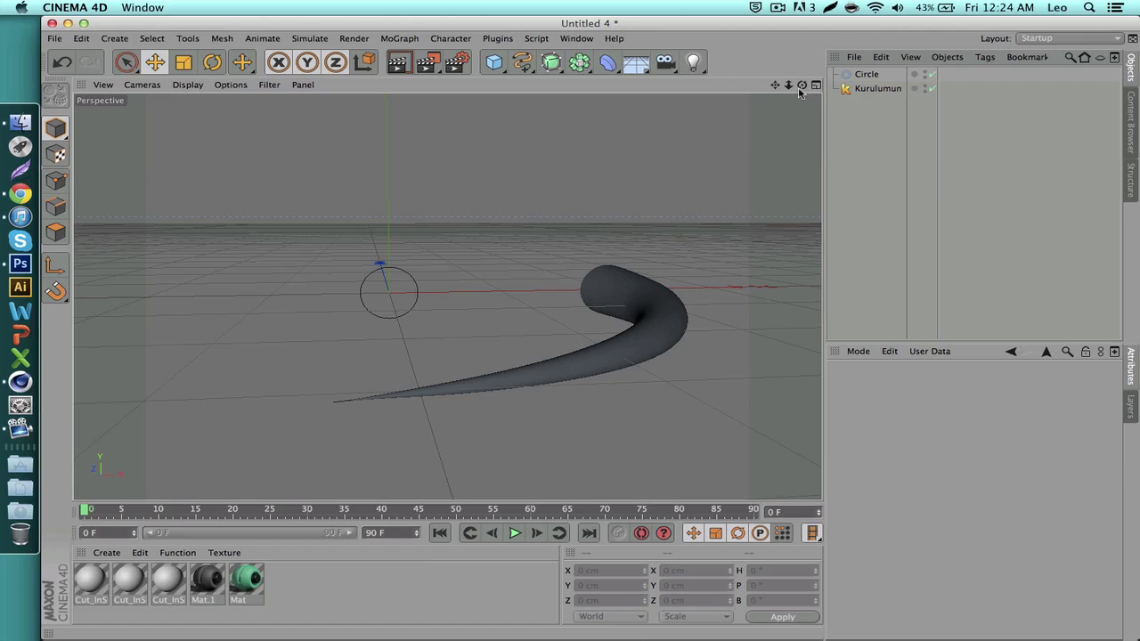
- Rotate the Kurulumun horn to a pitch of about -95.4° so it stands upright
{"action": "left_click", "coordinate": [853, 92]}
{"action": "key", "text": "r"}
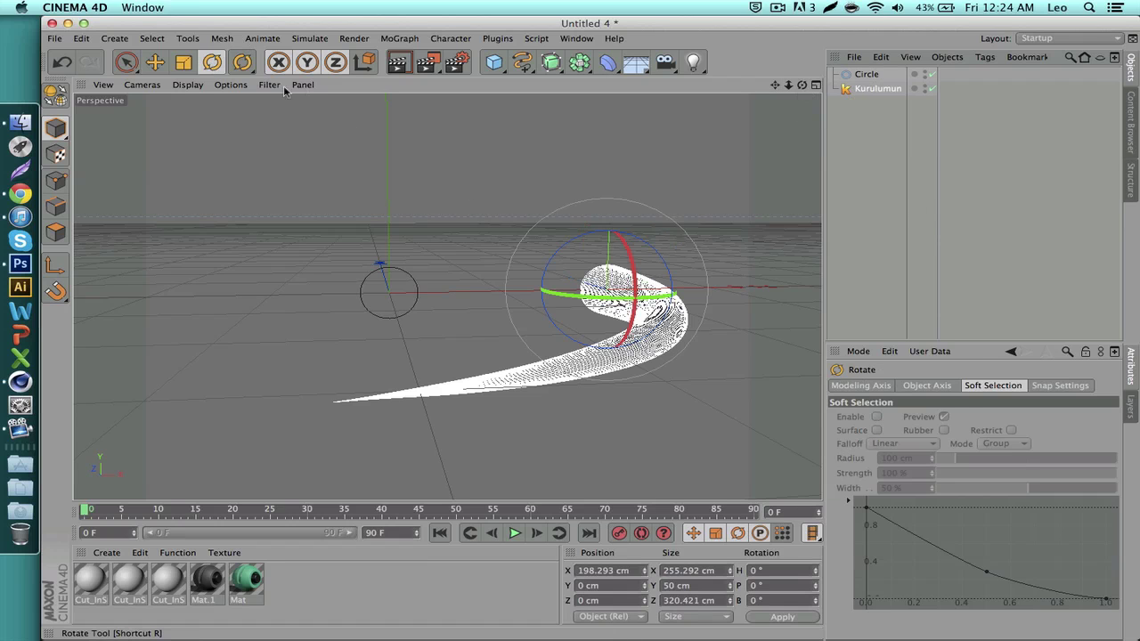
{"action": "left_click_drag", "start_coordinate": [635, 322], "coordinate": [619, 221]}
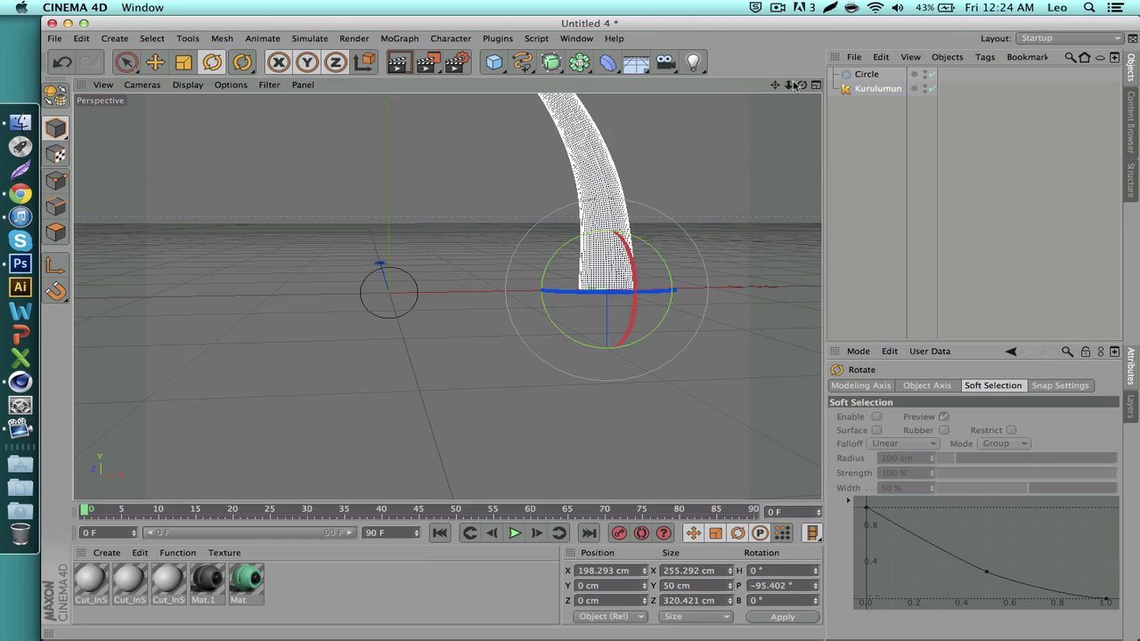
{"action": "left_click_drag", "start_coordinate": [789, 86], "coordinate": [726, 89]}
{"action": "left_click", "coordinate": [692, 119]}
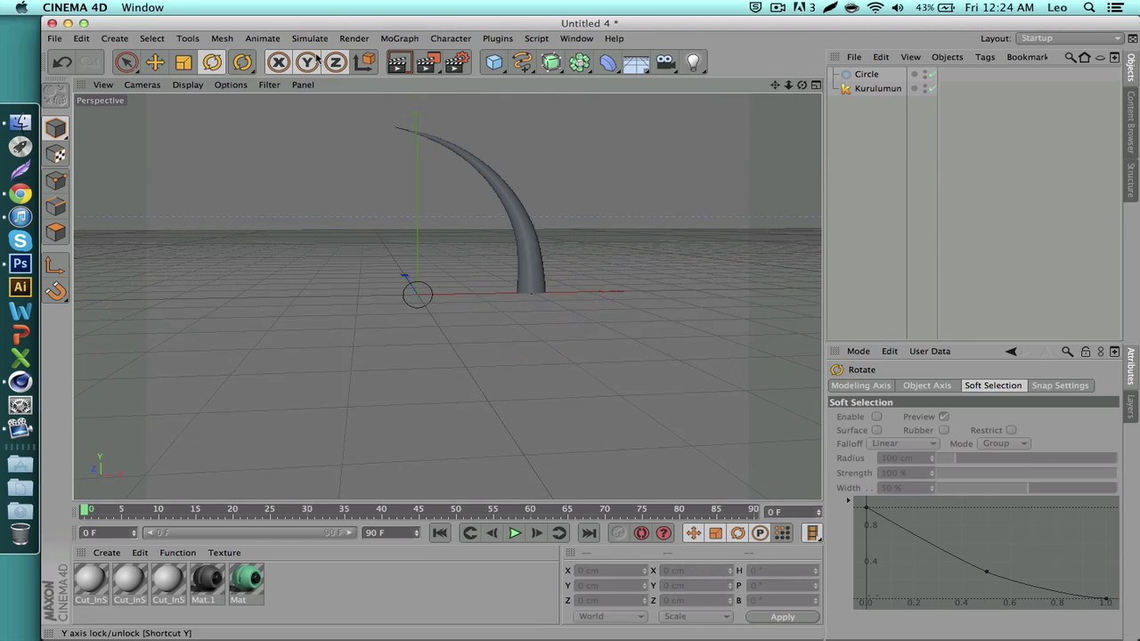
- Add a MoText object and try the MDRS-FD01 font on it
{"action": "left_click", "coordinate": [399, 38]}
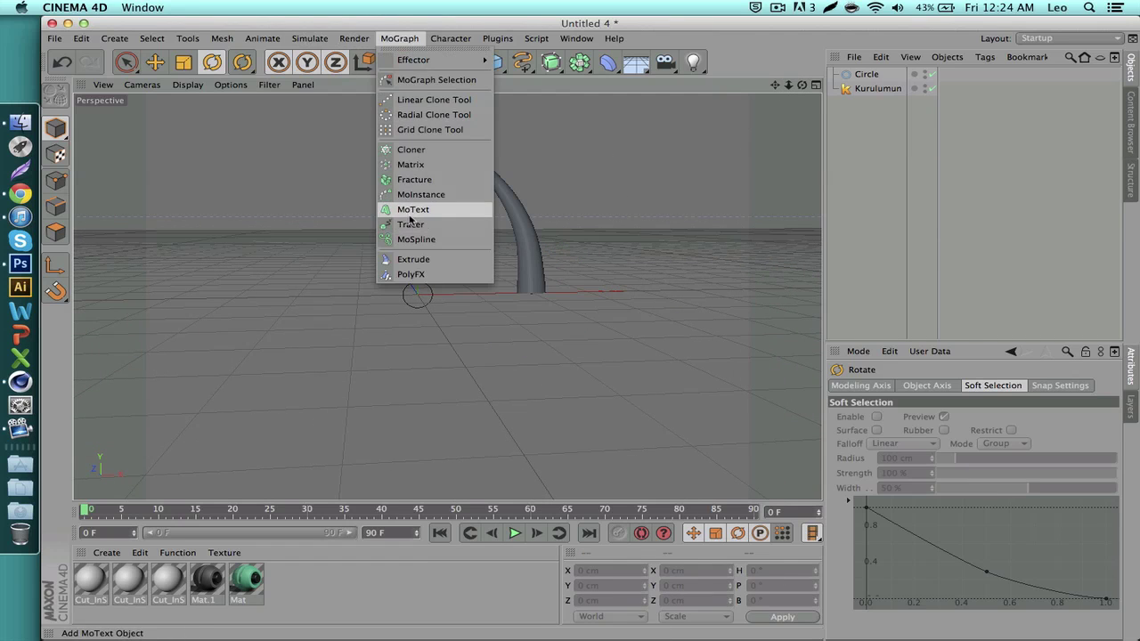
{"action": "left_click", "coordinate": [411, 209]}
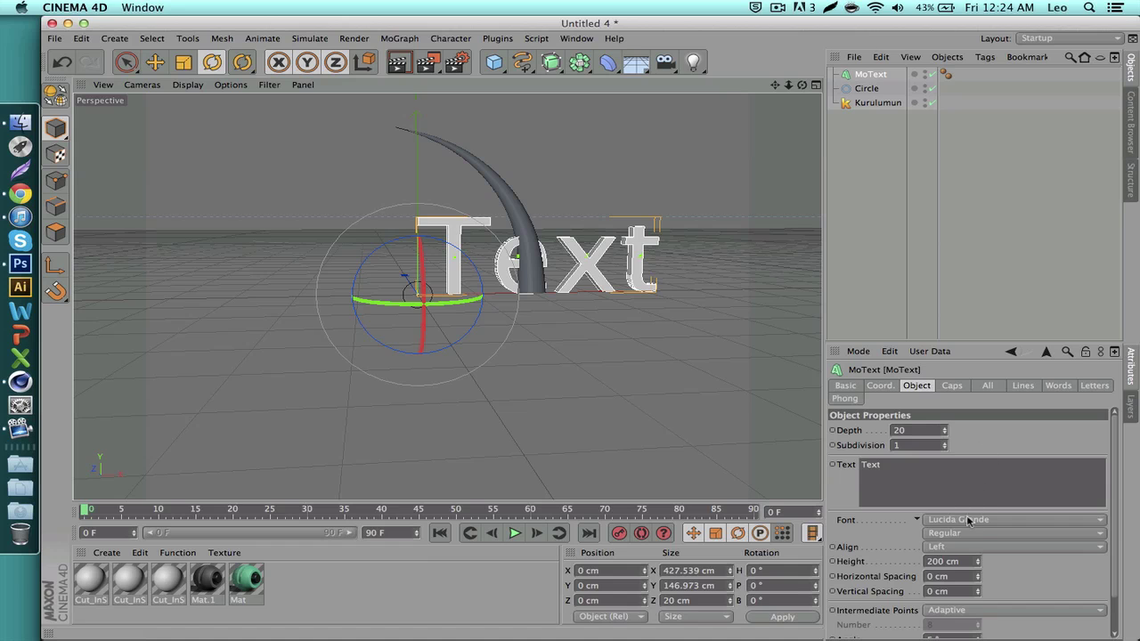
{"action": "left_click", "coordinate": [969, 520]}
{"action": "scroll", "coordinate": [968, 523], "scroll_direction": "down", "scroll_amount": 10}
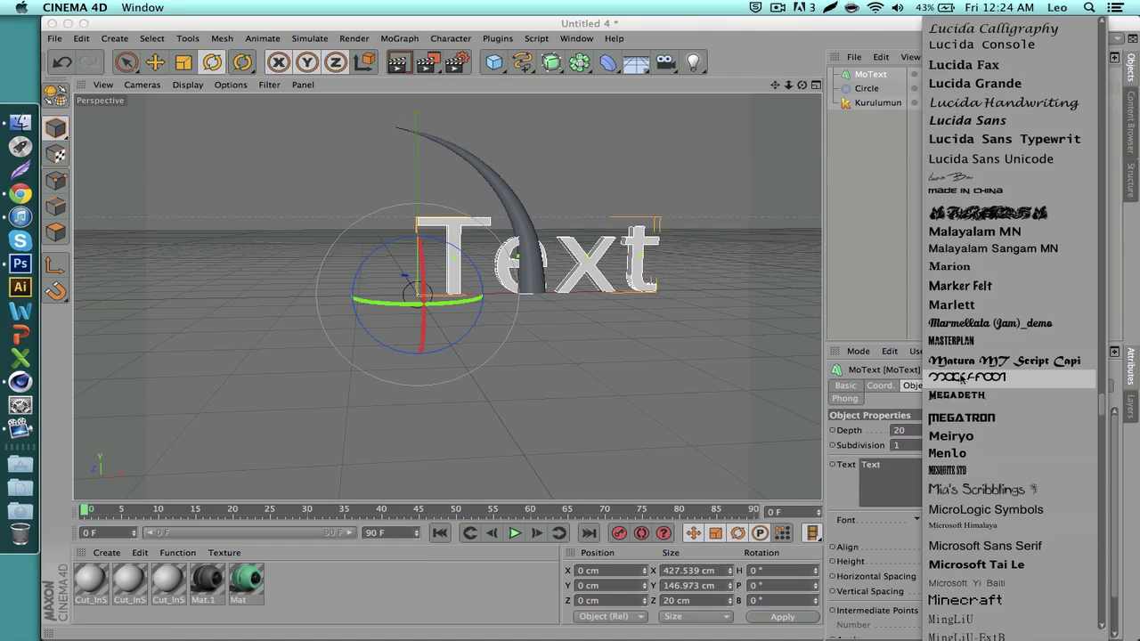
{"action": "left_click", "coordinate": [960, 381]}
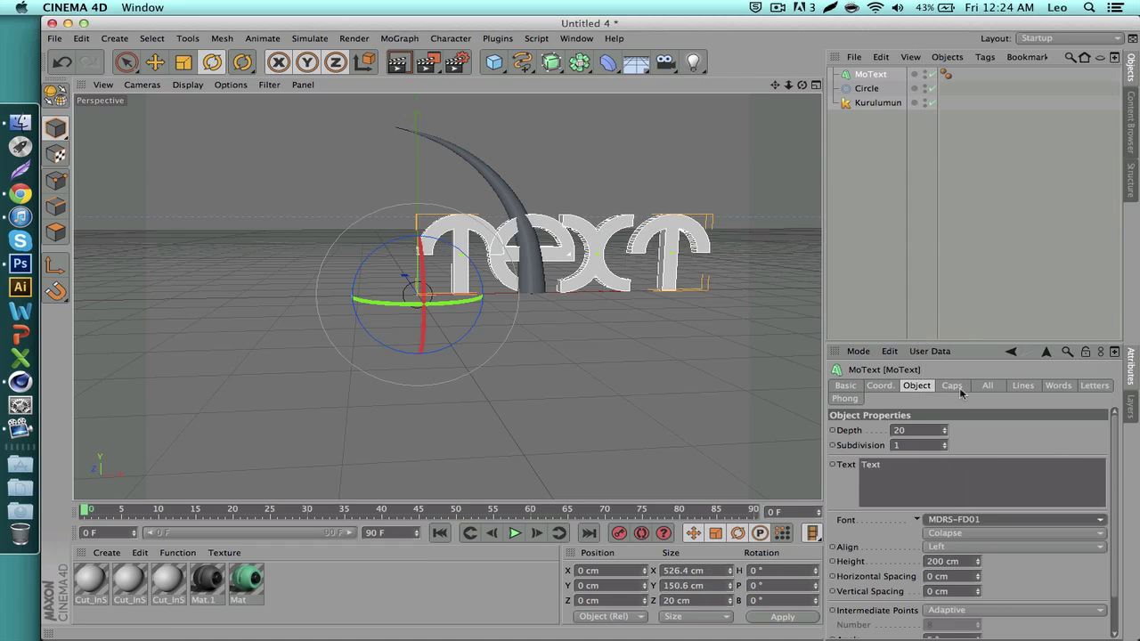
- Change the MoText font to Megatron and move the text in the negative X direction to roughly centre it on the origin
{"action": "left_click", "coordinate": [936, 478]}
{"action": "left_click", "coordinate": [965, 522]}
{"action": "scroll", "coordinate": [961, 516], "scroll_direction": "down", "scroll_amount": 2}
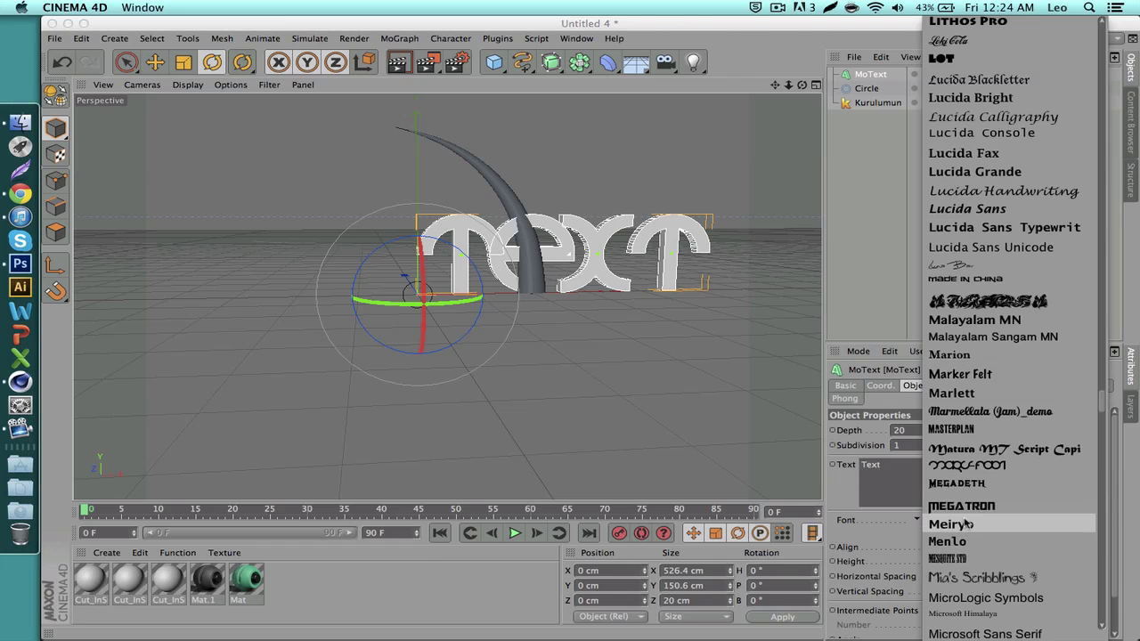
{"action": "left_click", "coordinate": [955, 513]}
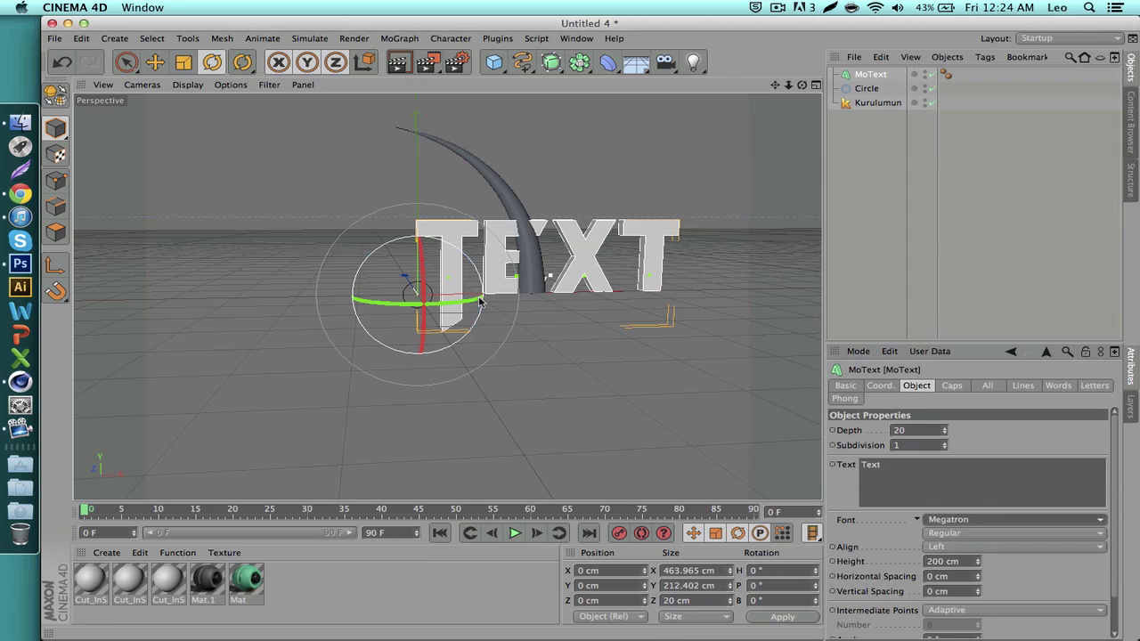
{"action": "left_click", "coordinate": [154, 62]}
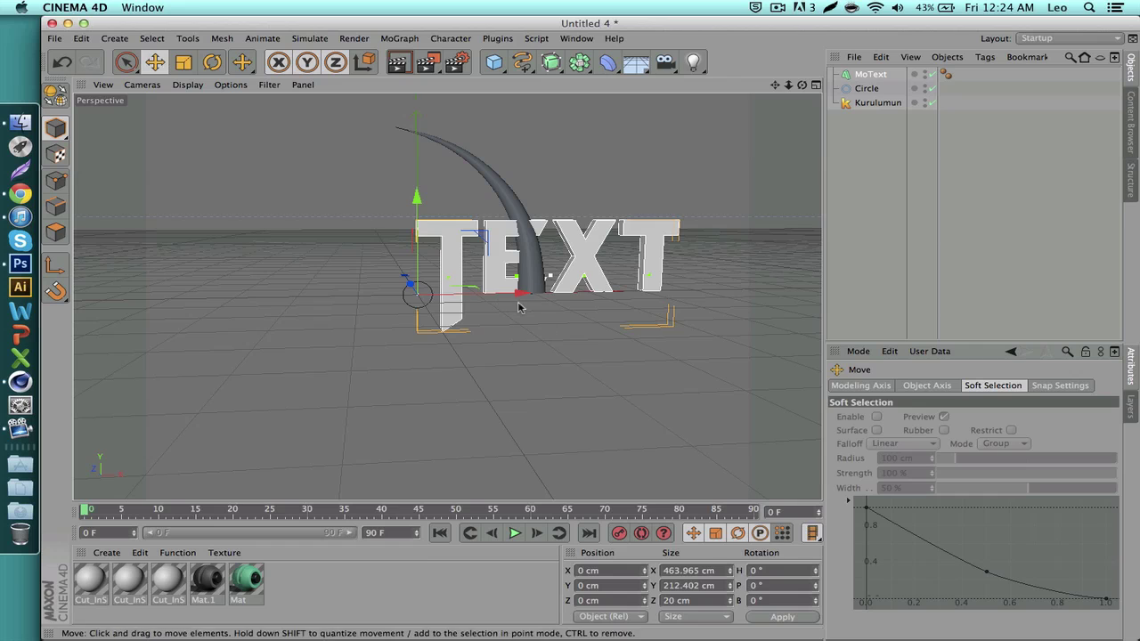
{"action": "left_click_drag", "start_coordinate": [519, 307], "coordinate": [380, 304]}
- Try scaling the Kurulumun horn alone to about 41.8 % and undo the scaling
{"action": "left_click", "coordinate": [496, 227]}
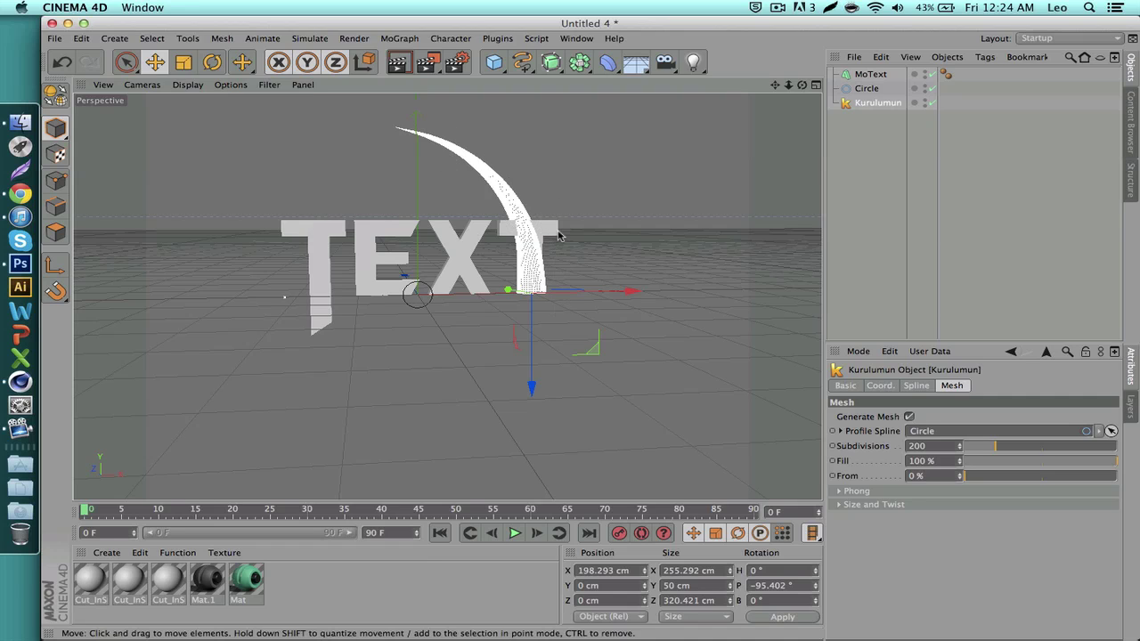
{"action": "left_click", "coordinate": [182, 63]}
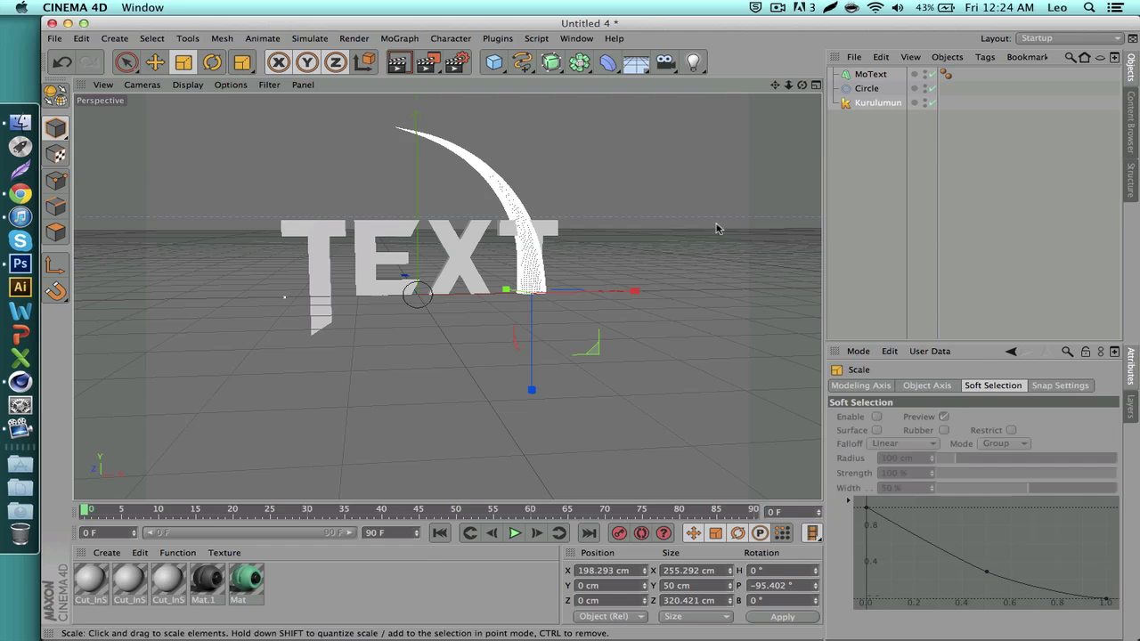
{"action": "left_click_drag", "start_coordinate": [733, 144], "coordinate": [471, 323]}
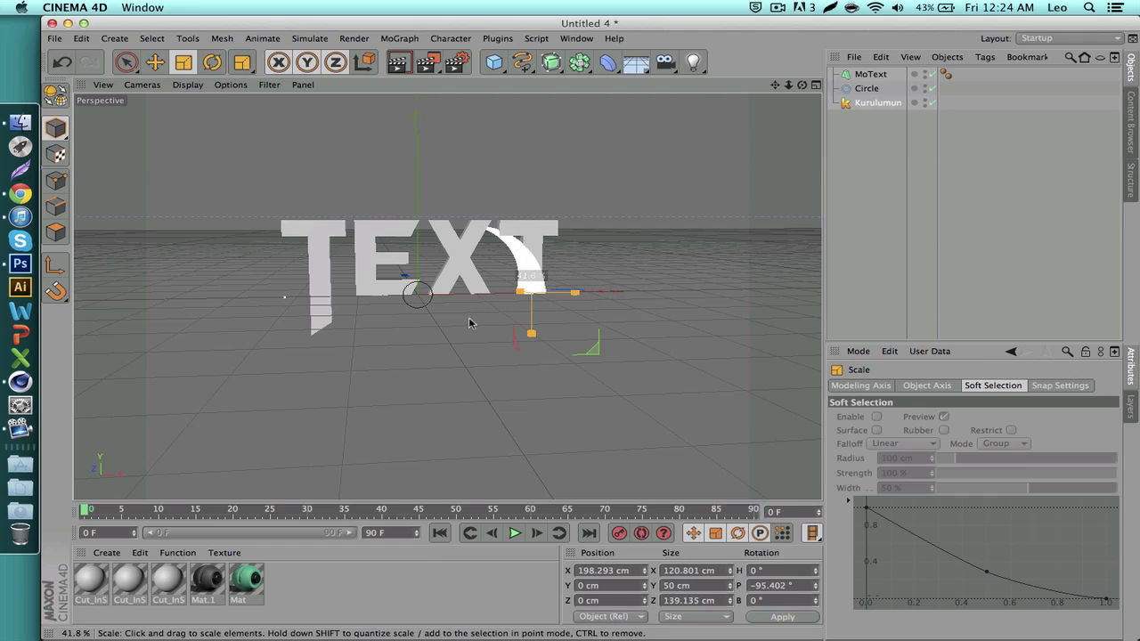
{"action": "scroll", "coordinate": [591, 285], "scroll_direction": "up", "scroll_amount": 10}
{"action": "scroll", "coordinate": [283, 344], "scroll_direction": "down", "scroll_amount": 4}
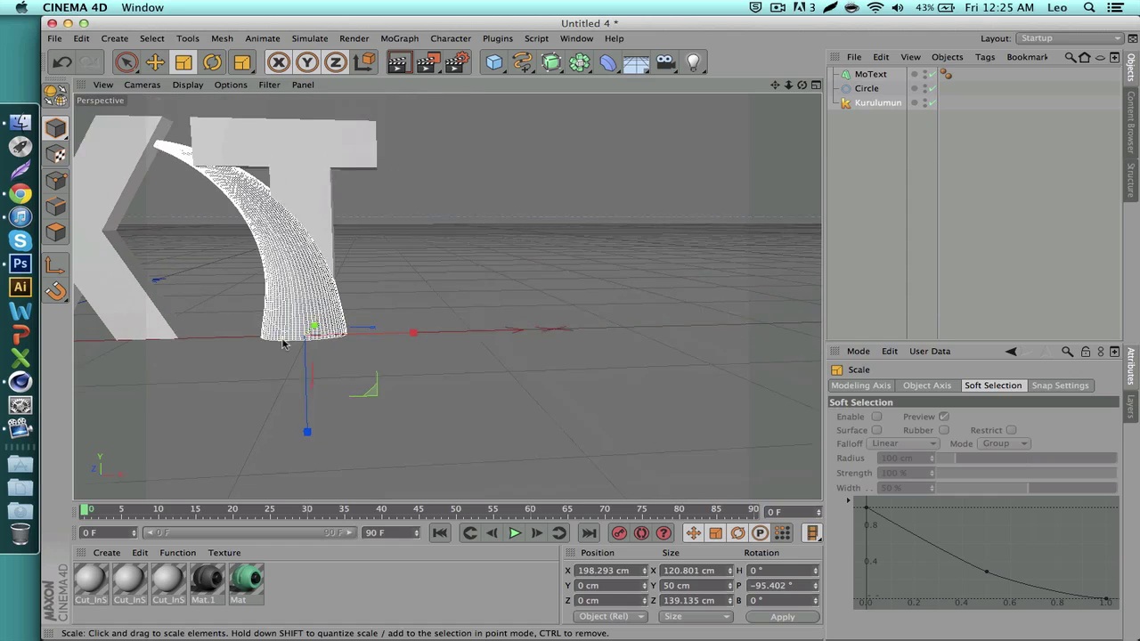
{"action": "left_click", "coordinate": [866, 89]}
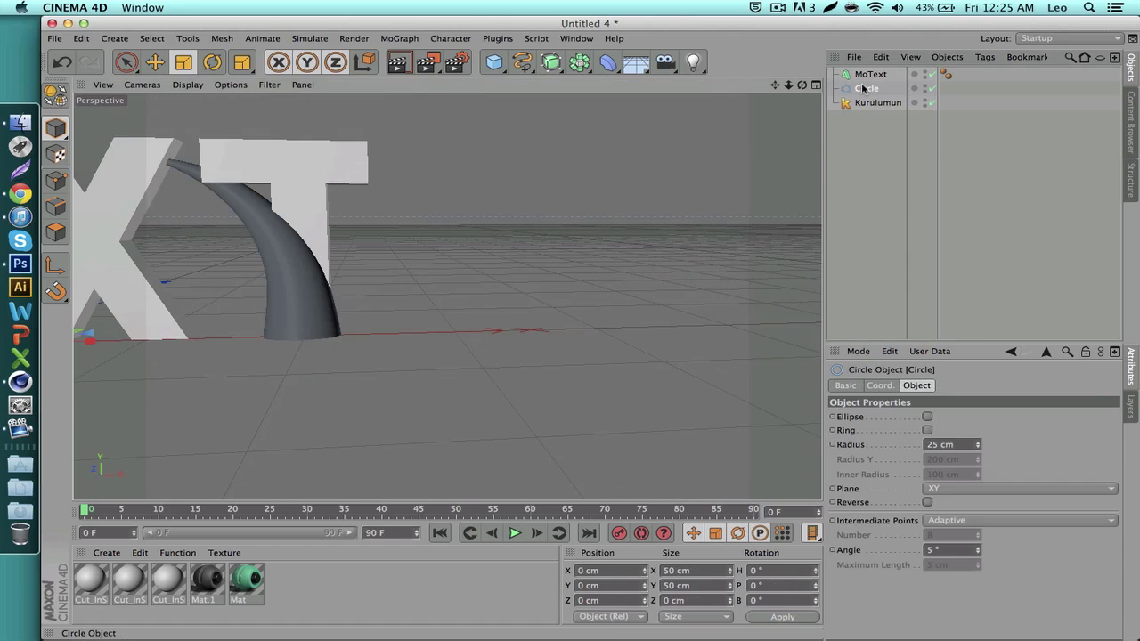
{"action": "key", "text": "ctrl+z"}
{"action": "key", "text": "ctrl+z"}
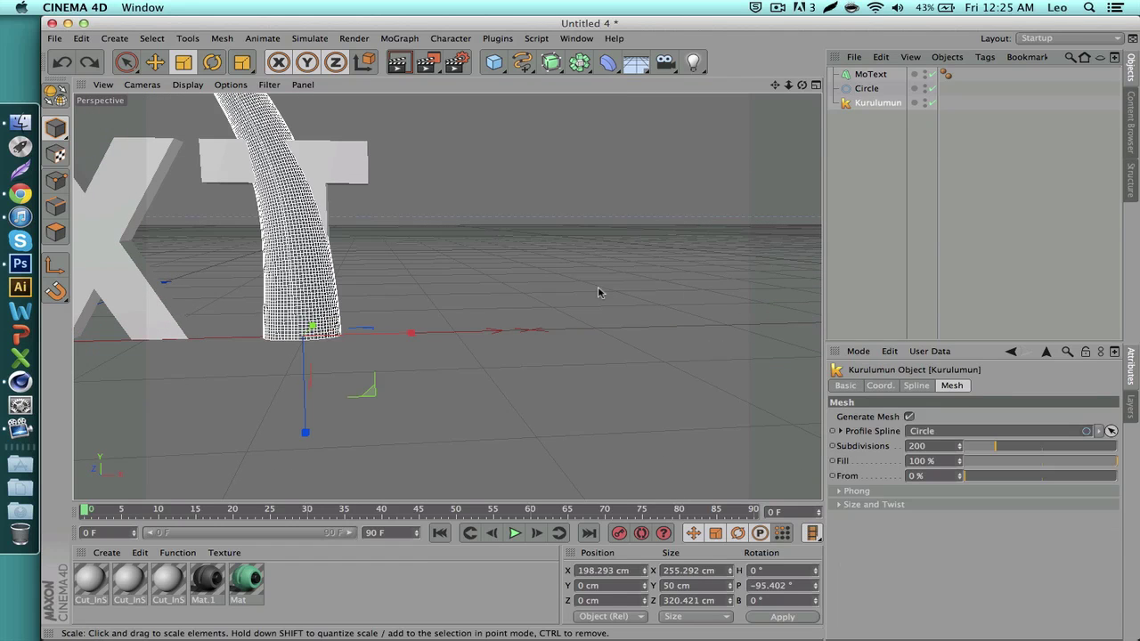
- Scale the Circle and Kurulumun down together and move them to about 315 cm on X, beside the text
{"action": "left_click_drag", "start_coordinate": [788, 85], "coordinate": [808, 98]}
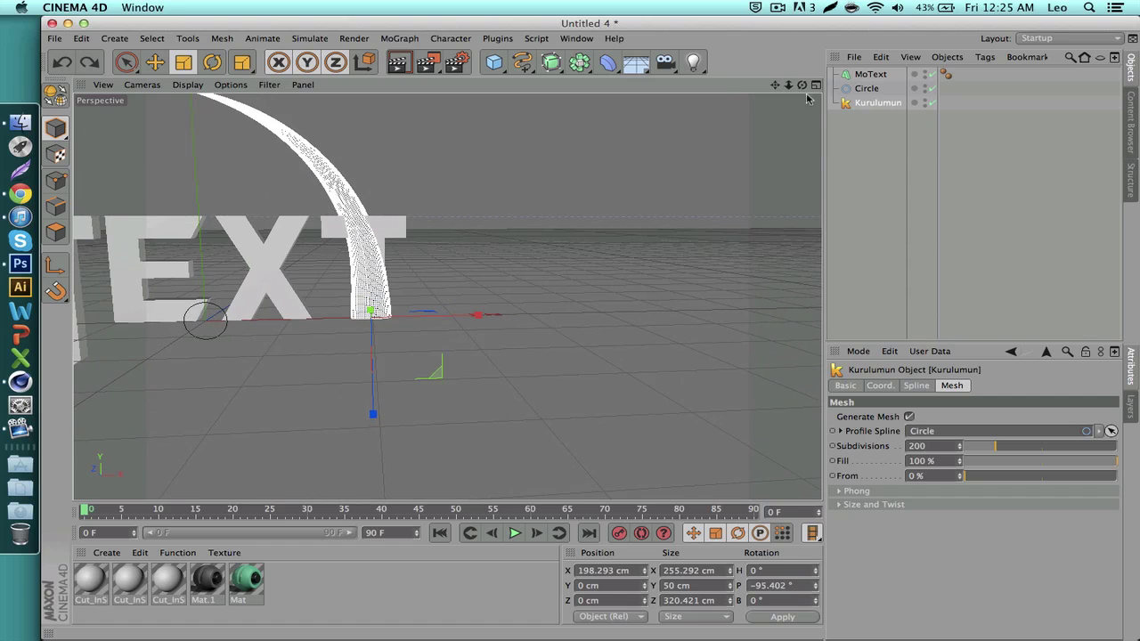
{"action": "left_click", "coordinate": [867, 88], "text": "shift"}
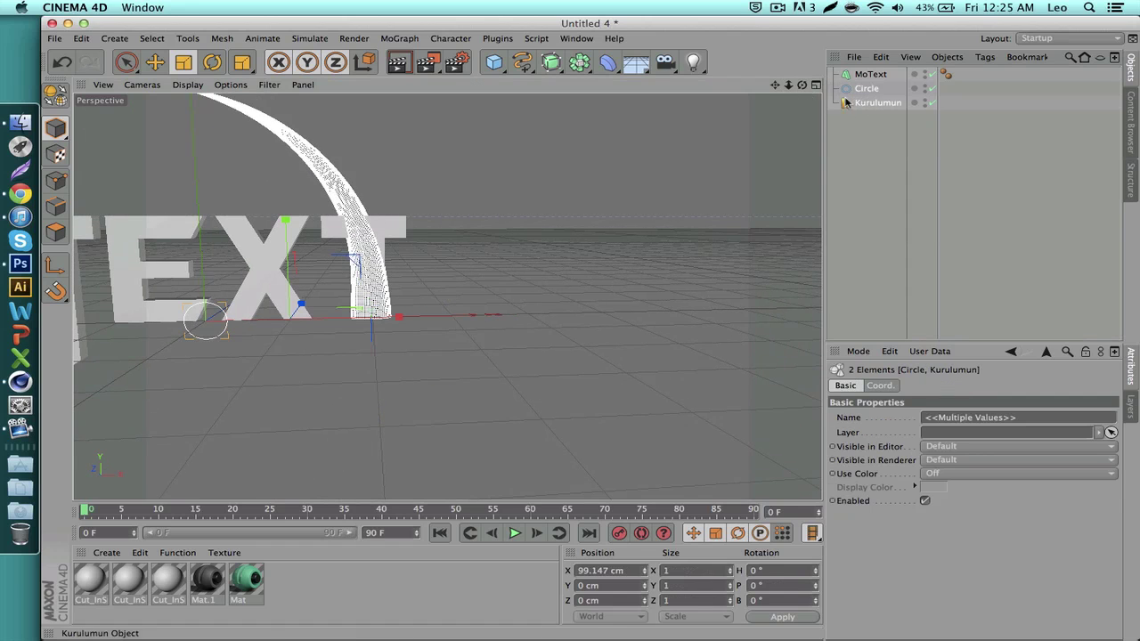
{"action": "left_click_drag", "start_coordinate": [656, 214], "coordinate": [564, 315]}
{"action": "left_click", "coordinate": [154, 61]}
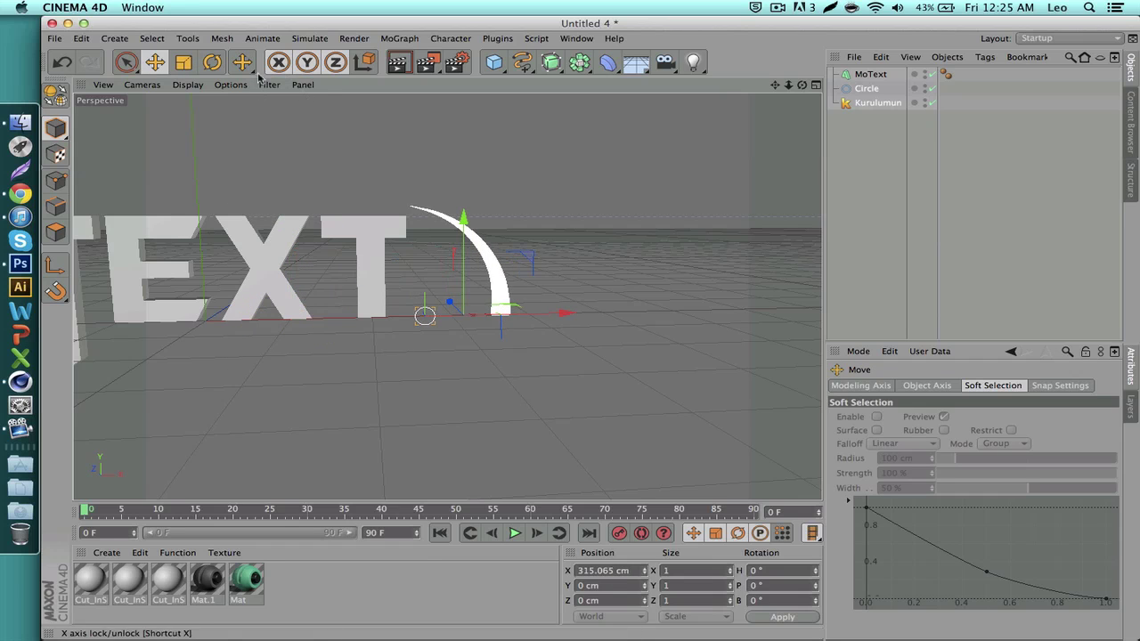
- Rotate the Circle and Kurulumun to about 303° heading, 33° pitch and 92° bank, and place them behind the letter X
{"action": "left_click", "coordinate": [213, 62]}
{"action": "left_click_drag", "start_coordinate": [498, 297], "coordinate": [580, 283]}
{"action": "left_click", "coordinate": [156, 62]}
{"action": "left_click_drag", "start_coordinate": [628, 405], "coordinate": [472, 346]}
{"action": "left_click_drag", "start_coordinate": [647, 257], "coordinate": [447, 297], "text": "alt"}
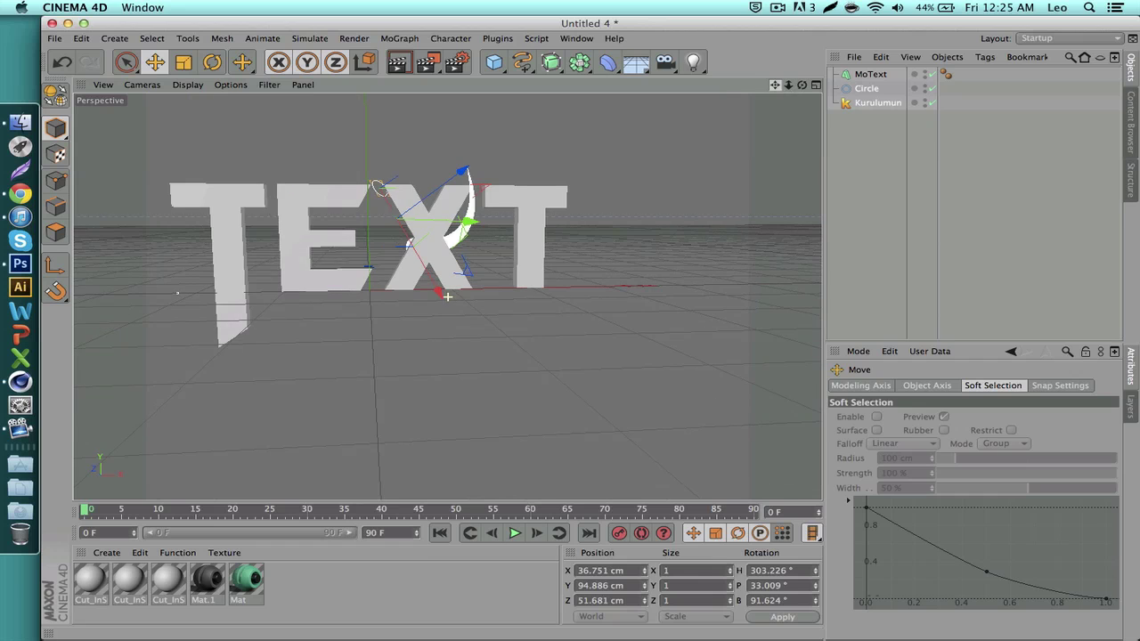
- Nudge the horn and its circle to about X 44.1, Y 99.4, Z 51.4 cm and inspect the horn behind the X
{"action": "left_click_drag", "start_coordinate": [788, 85], "coordinate": [864, 138]}
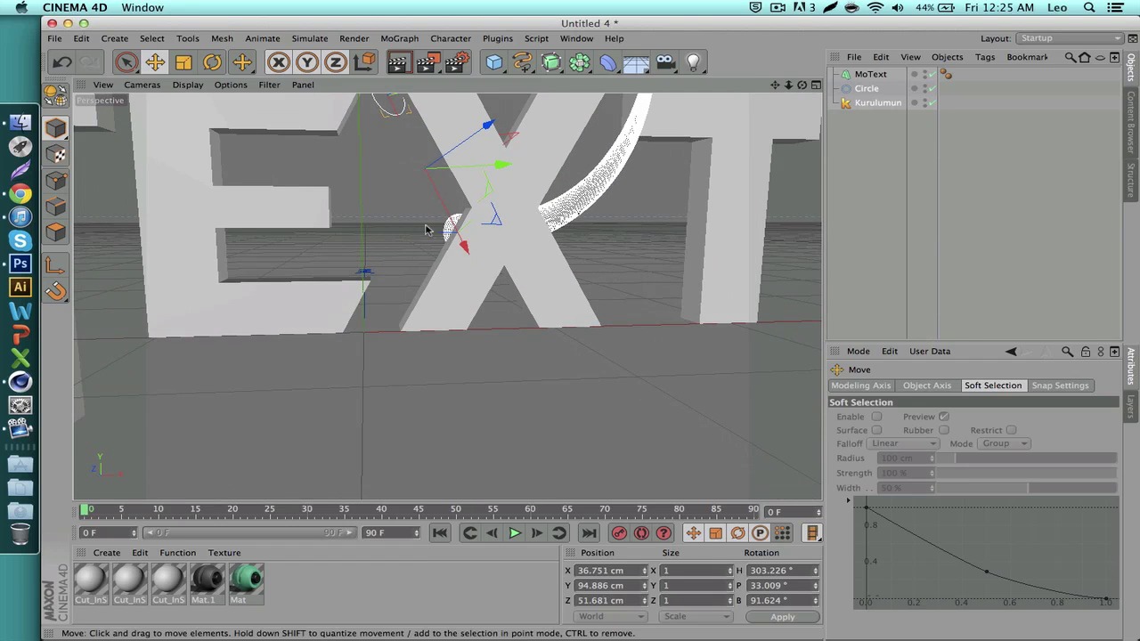
{"action": "mouse_move", "coordinate": [389, 178]}
{"action": "left_mouse_down"}
{"action": "mouse_move", "coordinate": [401, 176]}
{"action": "mouse_move", "coordinate": [387, 189]}
{"action": "left_mouse_up"}
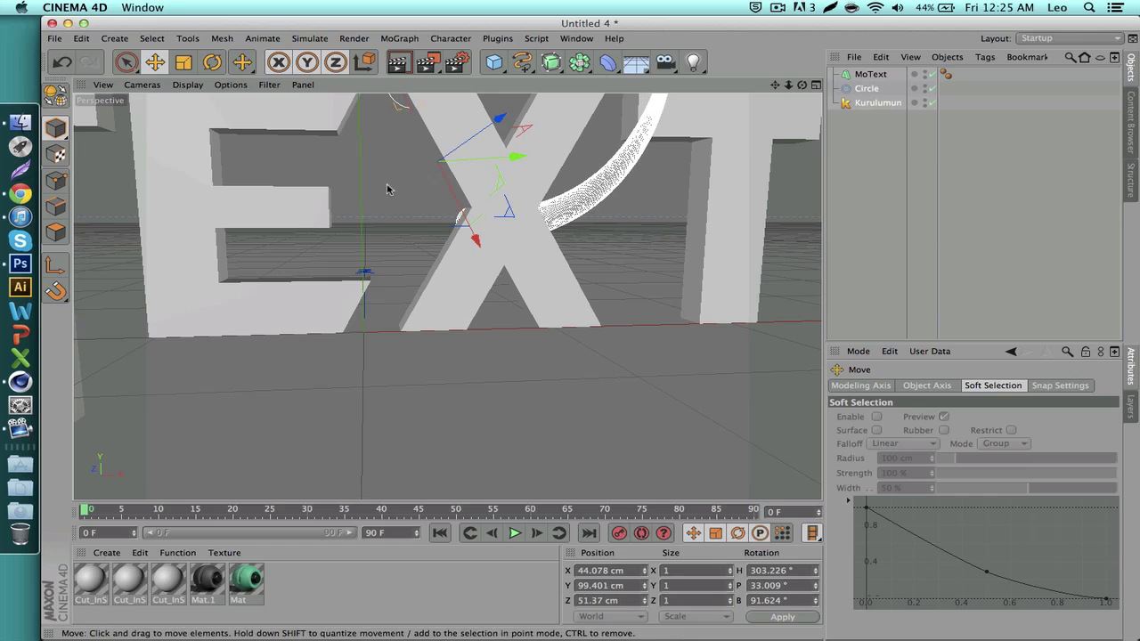
{"action": "left_click", "coordinate": [388, 189]}
{"action": "left_click_drag", "start_coordinate": [788, 86], "coordinate": [690, 87]}
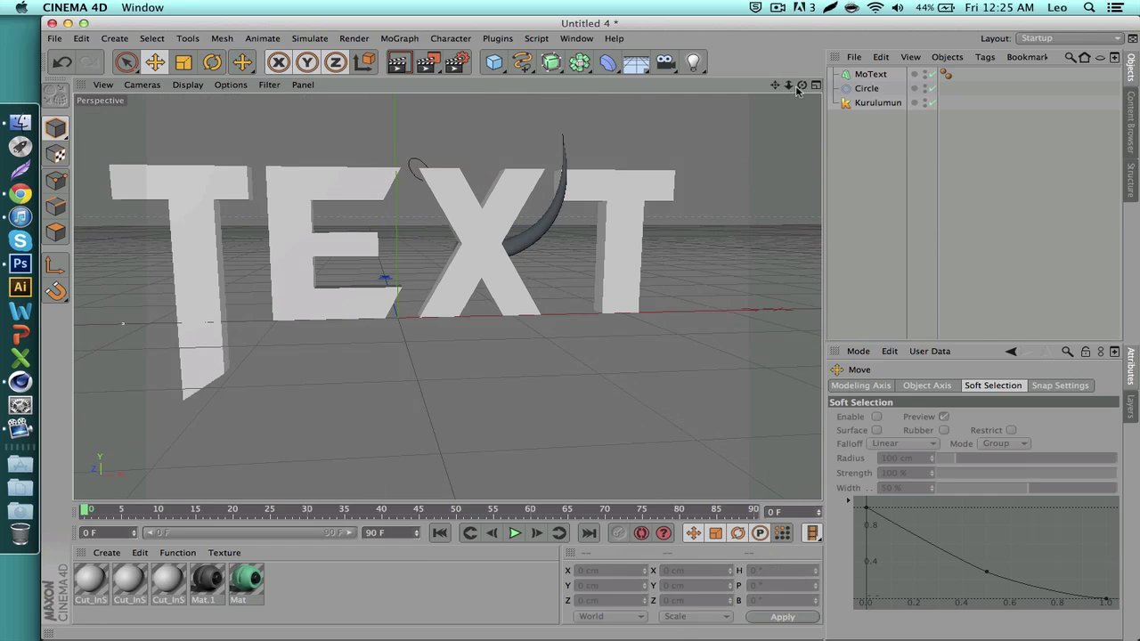
{"action": "left_click_drag", "start_coordinate": [801, 87], "coordinate": [801, 59]}
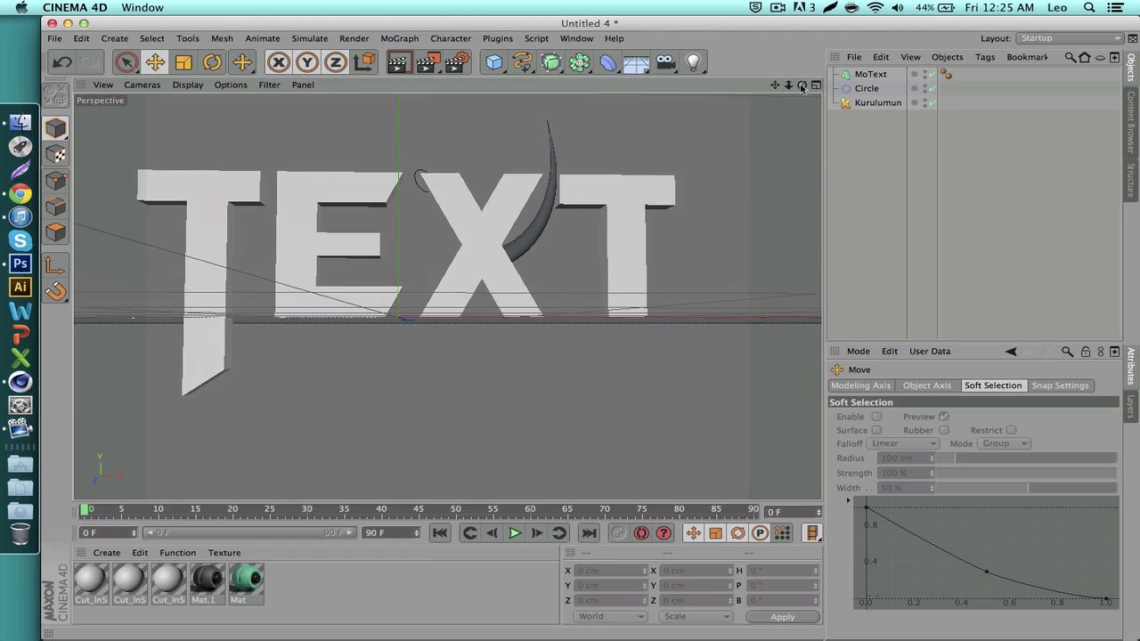
- Browse the Renders folder inside the Photoshop folder in Finder and open tent.png to view the finished tentacle render
{"action": "left_click", "coordinate": [21, 123]}
{"action": "left_click", "coordinate": [185, 302]}
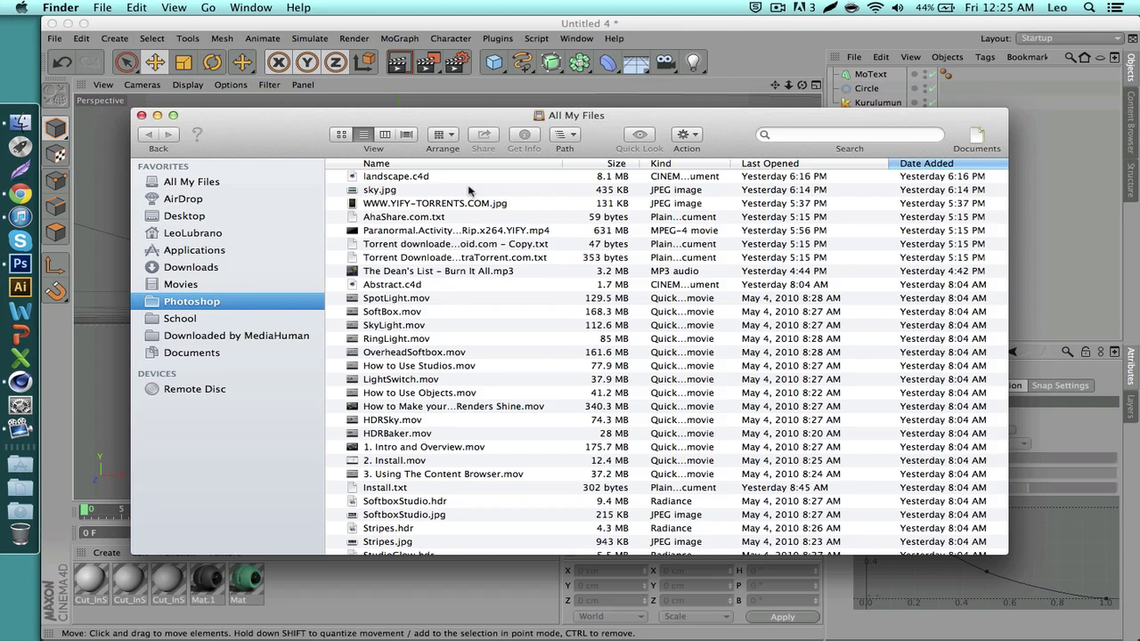
{"action": "double_click", "coordinate": [388, 193]}
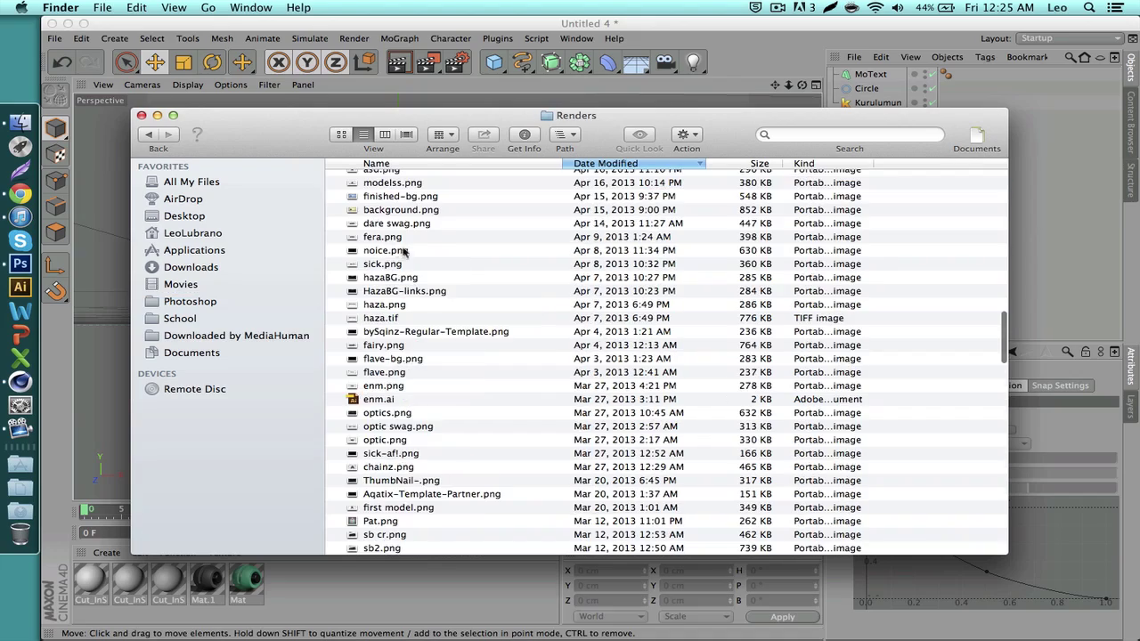
{"action": "scroll", "coordinate": [446, 398], "scroll_direction": "up", "scroll_amount": 15}
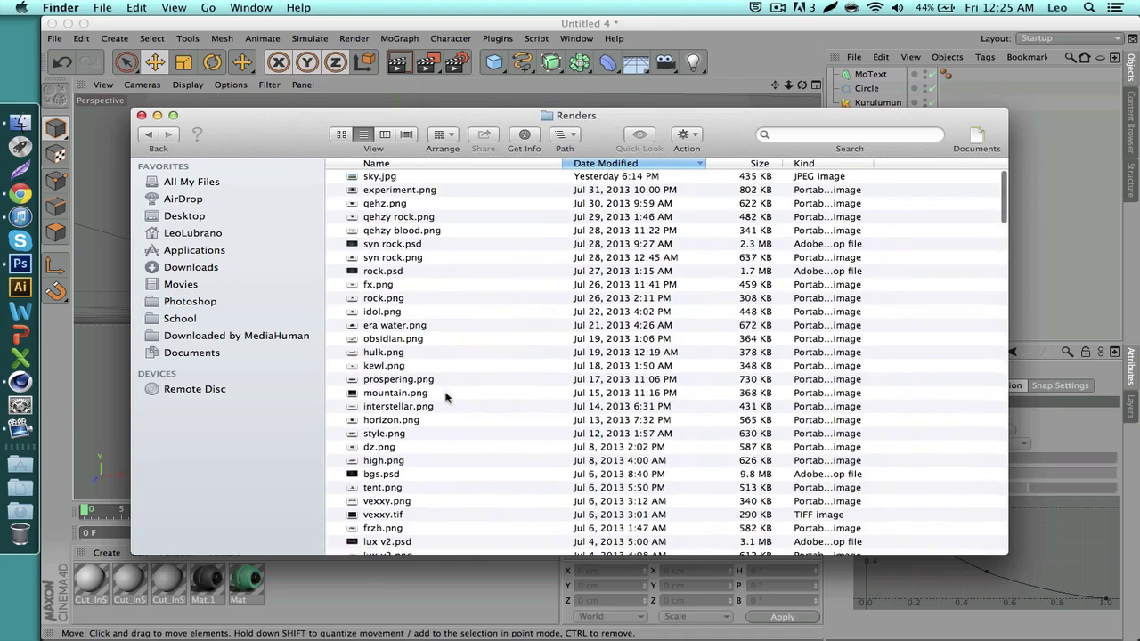
{"action": "scroll", "coordinate": [446, 398], "scroll_direction": "down", "scroll_amount": 2}
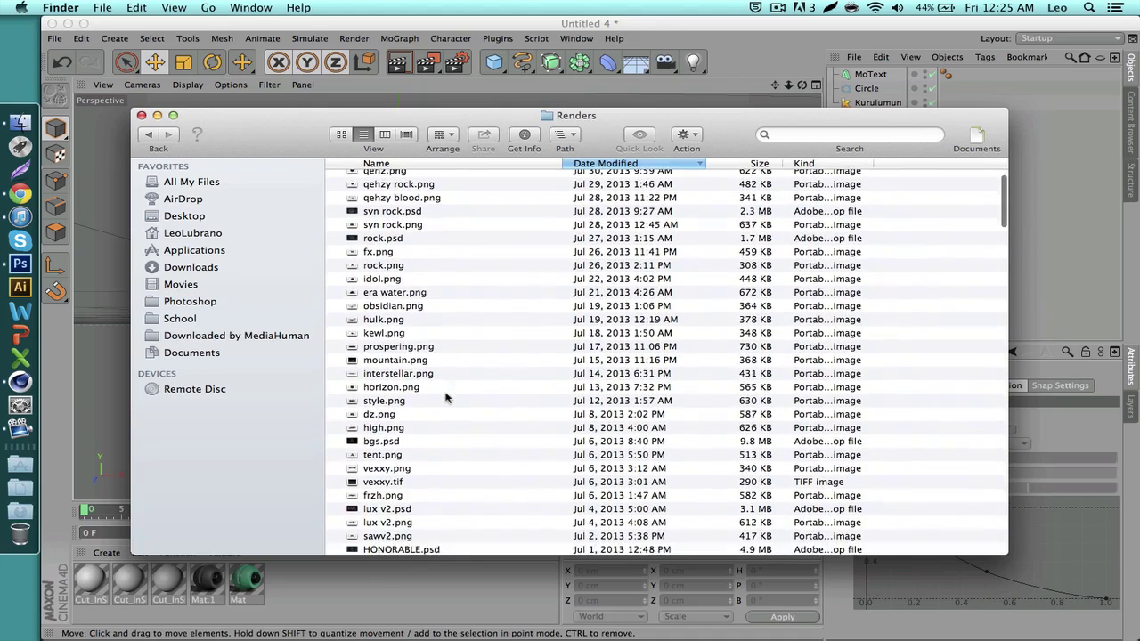
{"action": "scroll", "coordinate": [446, 398], "scroll_direction": "down", "scroll_amount": 5}
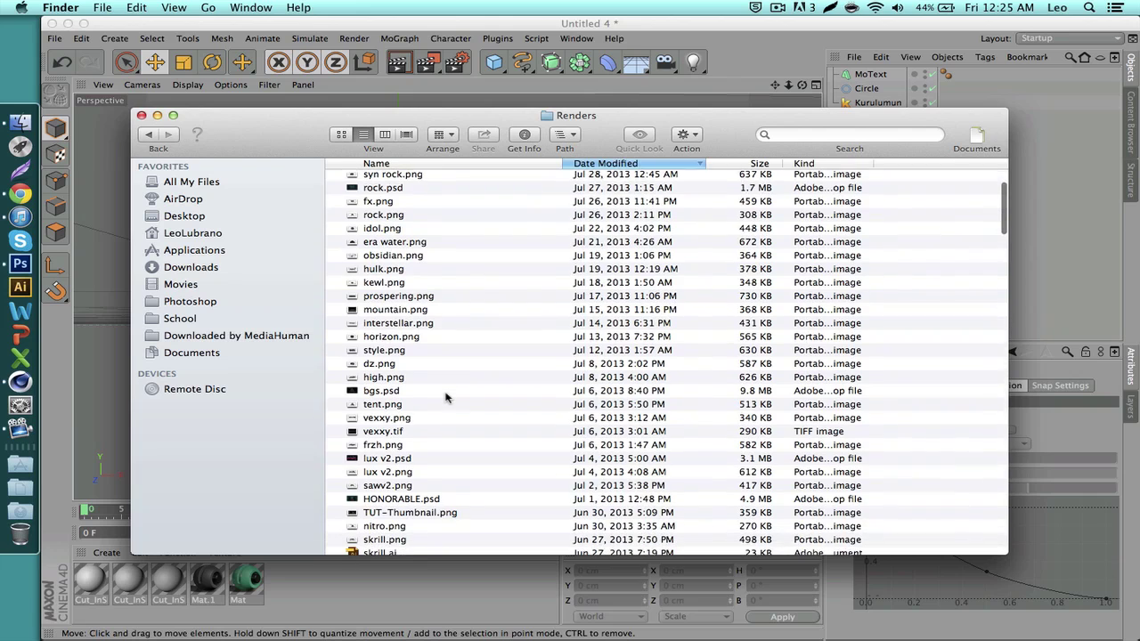
{"action": "scroll", "coordinate": [398, 271], "scroll_direction": "up", "scroll_amount": 1}
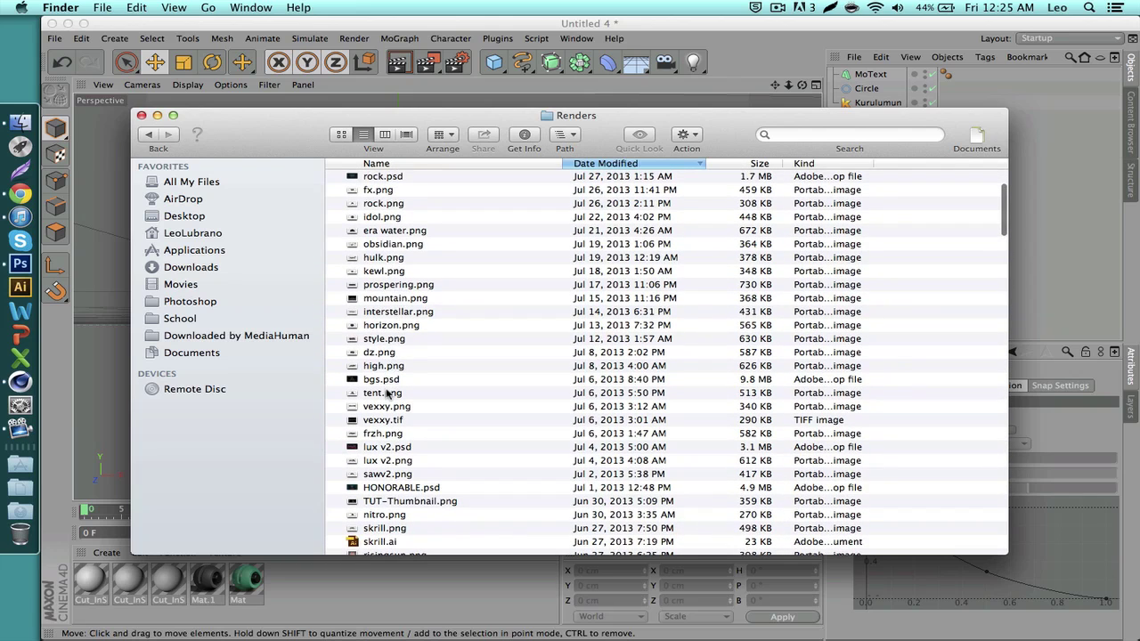
{"action": "double_click", "coordinate": [383, 397]}
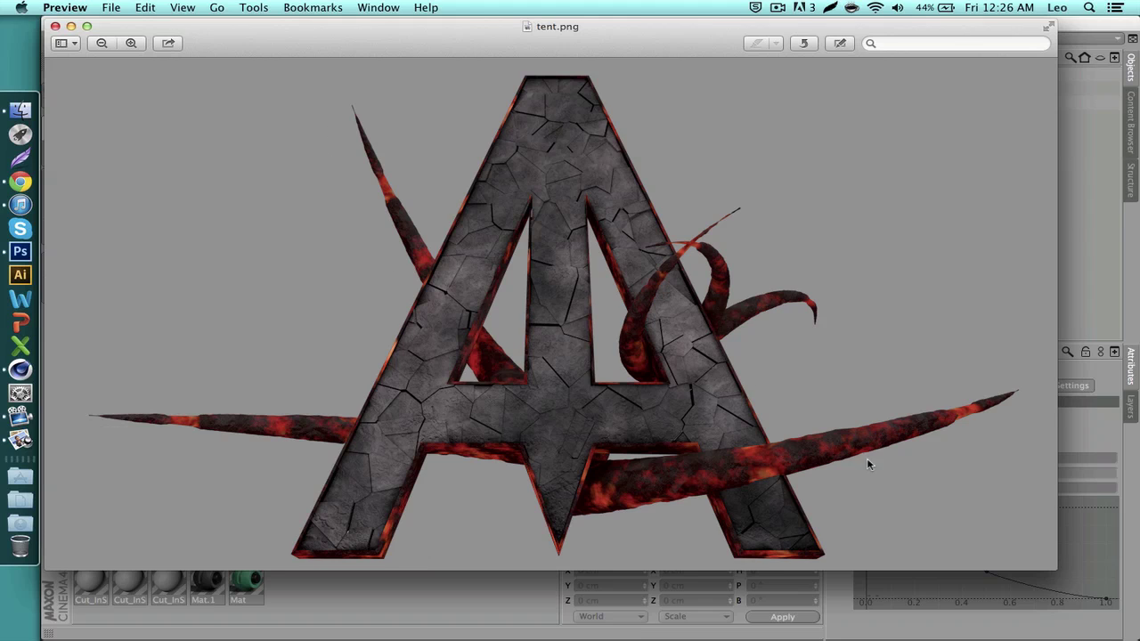
- Close tent.png and the Renders folder window, and return to the 3D text scene in Cinema 4D
{"action": "key", "text": "super+w"}
{"action": "left_click", "coordinate": [263, 132]}
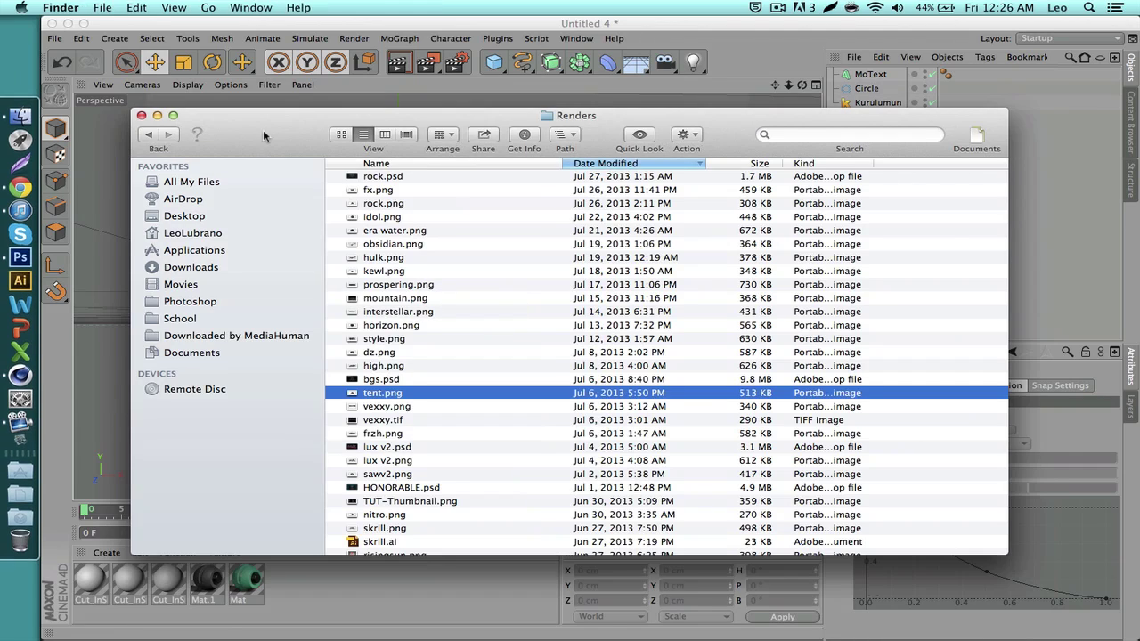
{"action": "key", "text": "super+w"}
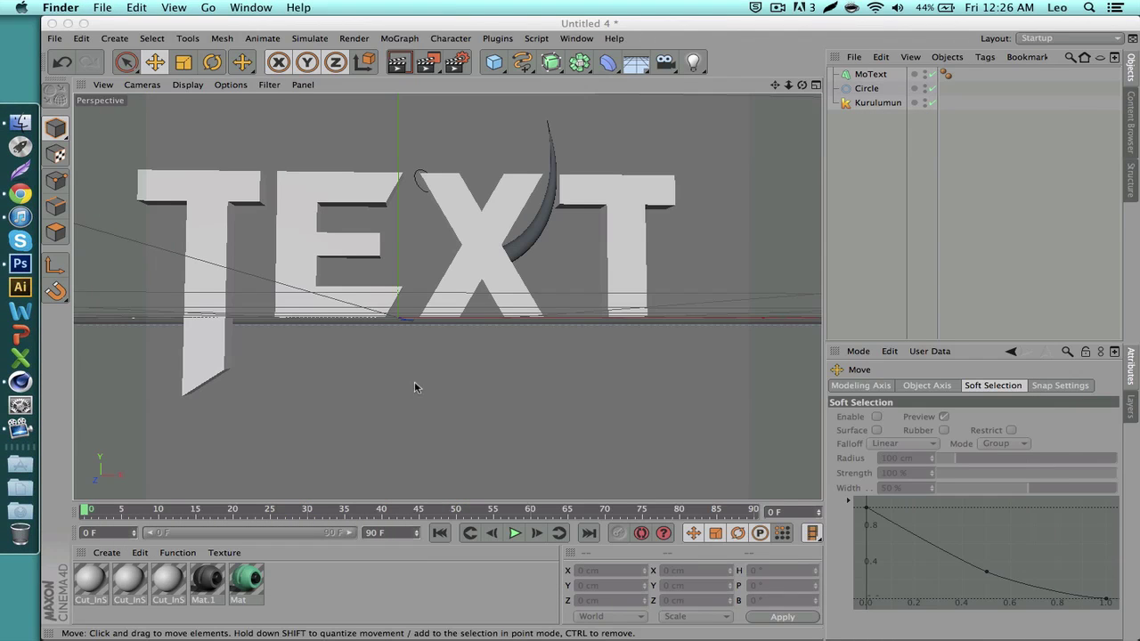
{"action": "left_click", "coordinate": [511, 376]}
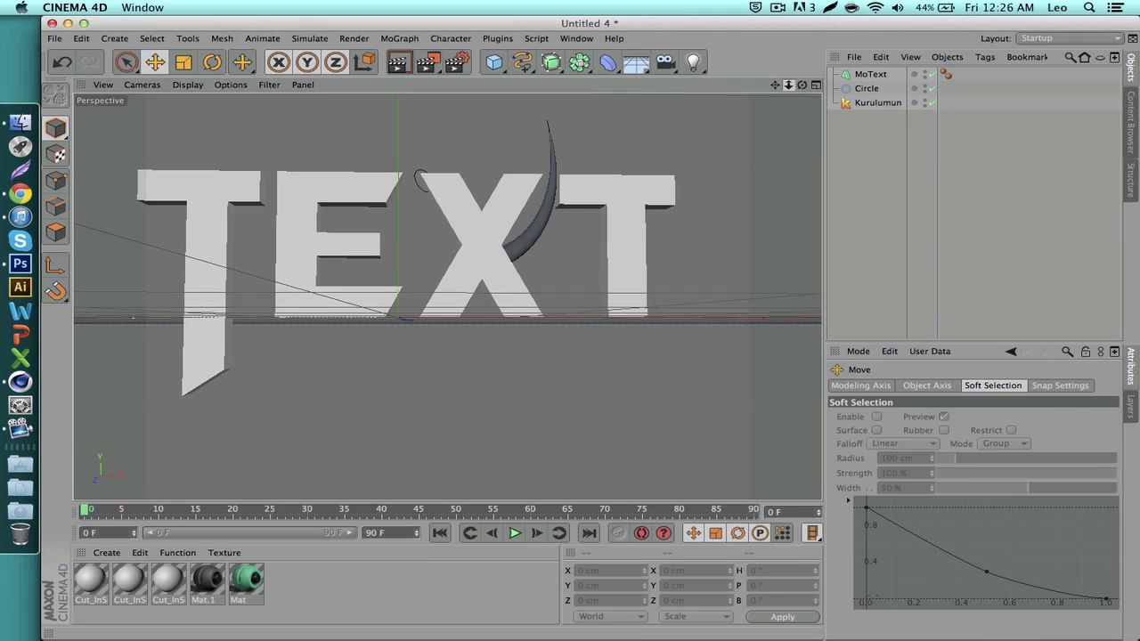
{"action": "mouse_move", "coordinate": [788, 84]}
{"action": "left_mouse_down"}
{"action": "mouse_move", "coordinate": [734, 86]}
{"action": "mouse_move", "coordinate": [814, 102]}
{"action": "mouse_move", "coordinate": [784, 87]}
{"action": "mouse_move", "coordinate": [712, 90]}
{"action": "mouse_move", "coordinate": [792, 96]}
{"action": "mouse_move", "coordinate": [787, 64]}
{"action": "mouse_move", "coordinate": [805, 87]}
{"action": "left_mouse_up"}
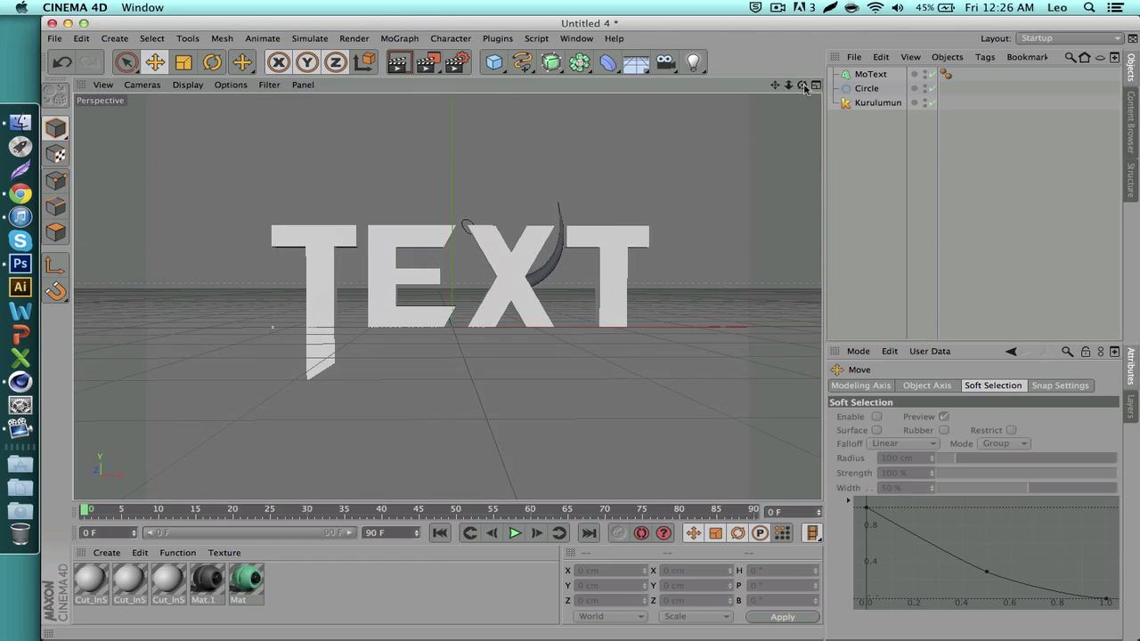
{"action": "left_click", "coordinate": [499, 38]}
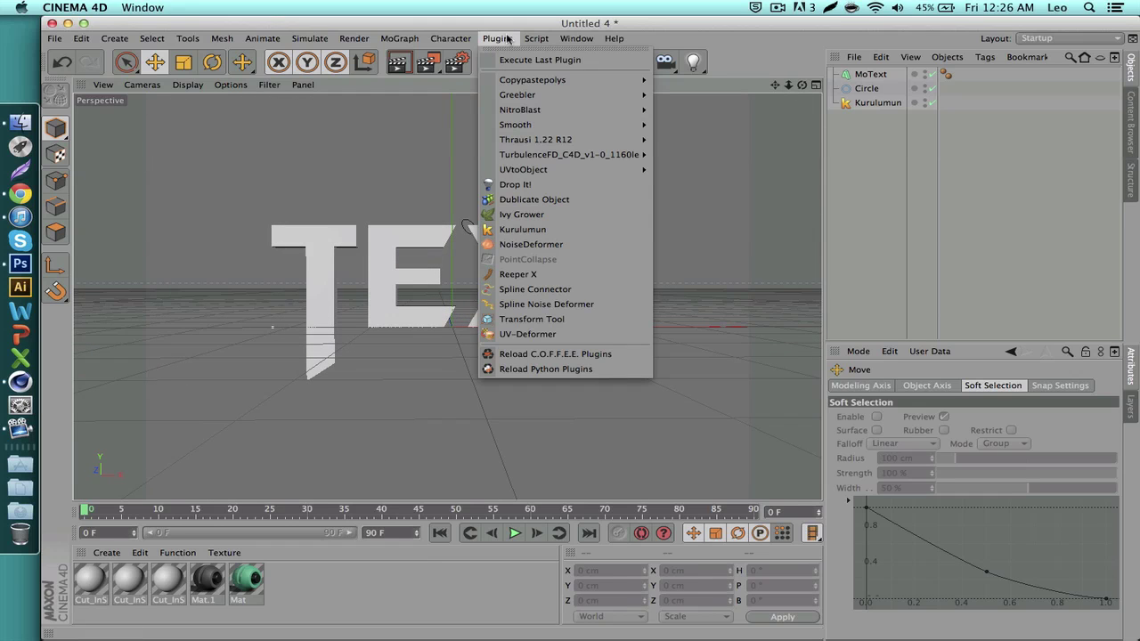
{"action": "mouse_move", "coordinate": [503, 94]}
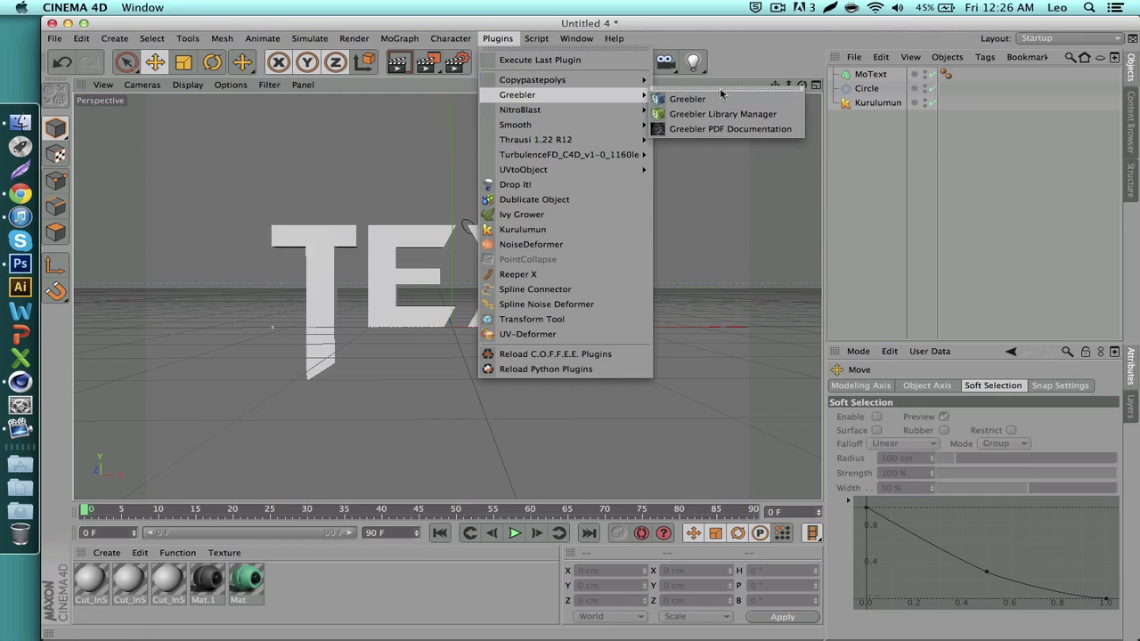
{"action": "left_click", "coordinate": [452, 174]}
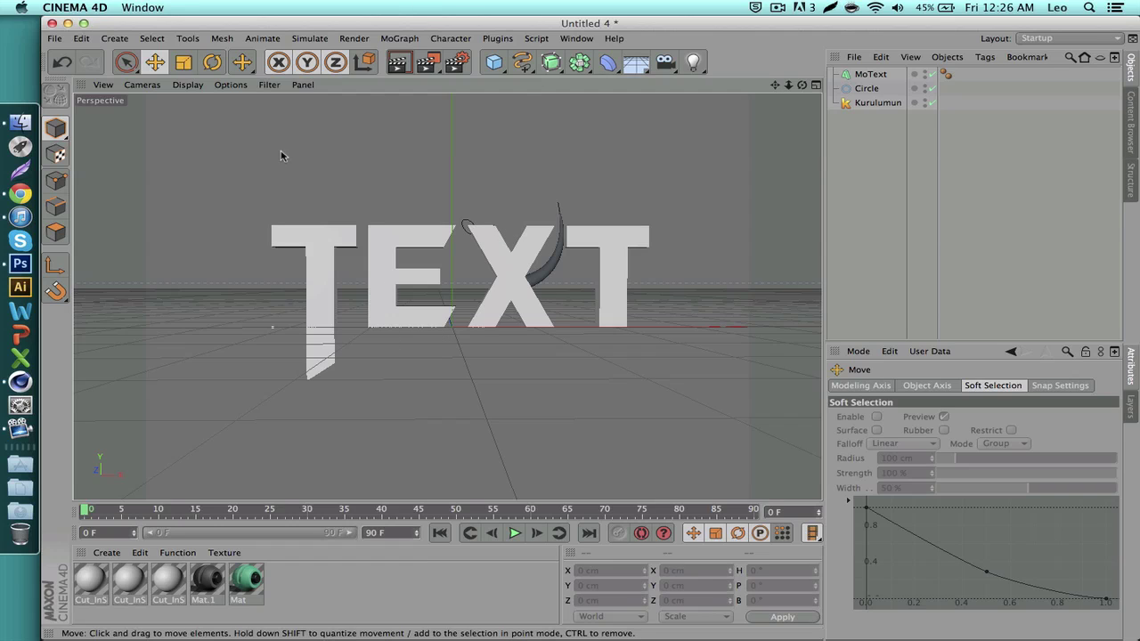
- Close the 3D text project without saving it and quit Cinema 4D
{"action": "left_click", "coordinate": [54, 24]}
{"action": "left_click", "coordinate": [521, 235]}
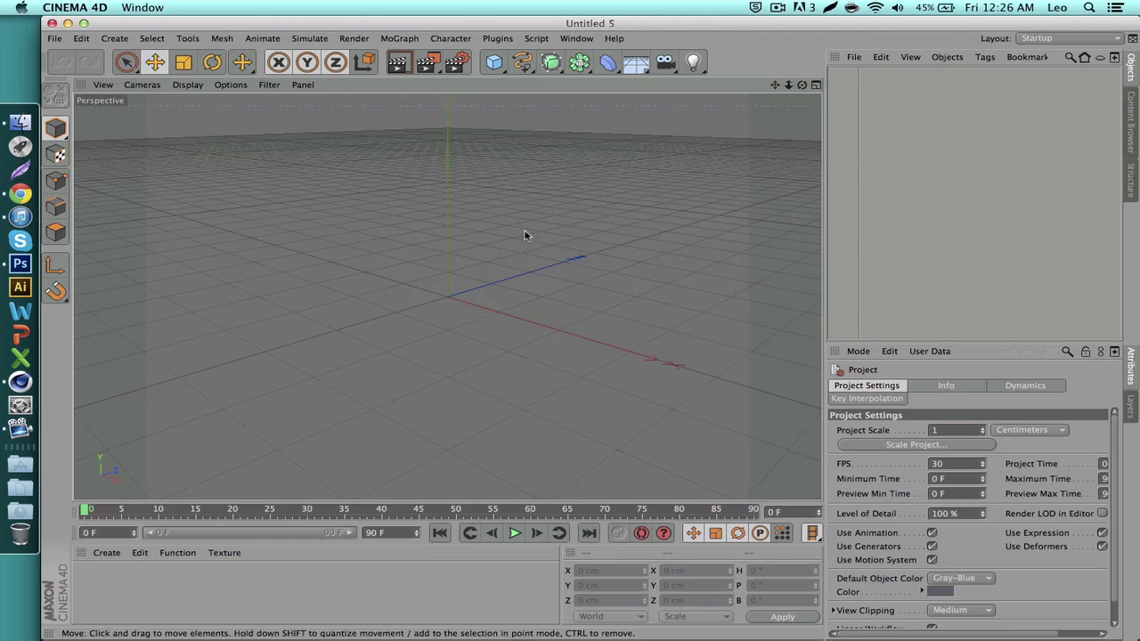
{"action": "left_click", "coordinate": [80, 7]}
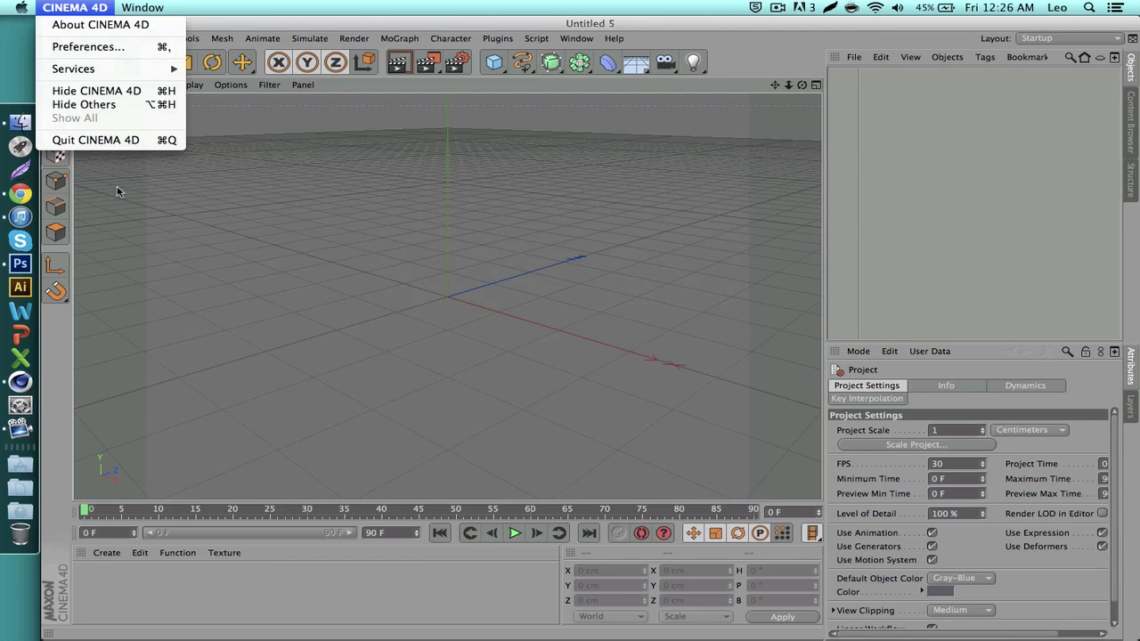
{"action": "left_click", "coordinate": [89, 139]}
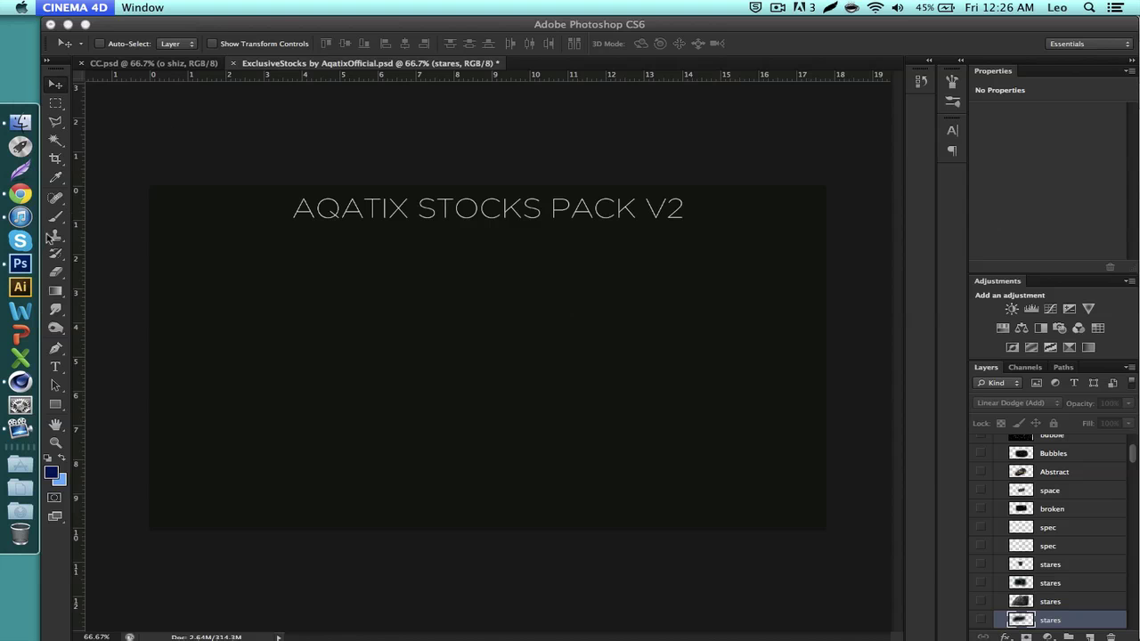
- Close CC.psd and the ExclusiveStocks document in Photoshop, discarding the unsaved changes
{"action": "left_click", "coordinate": [138, 63]}
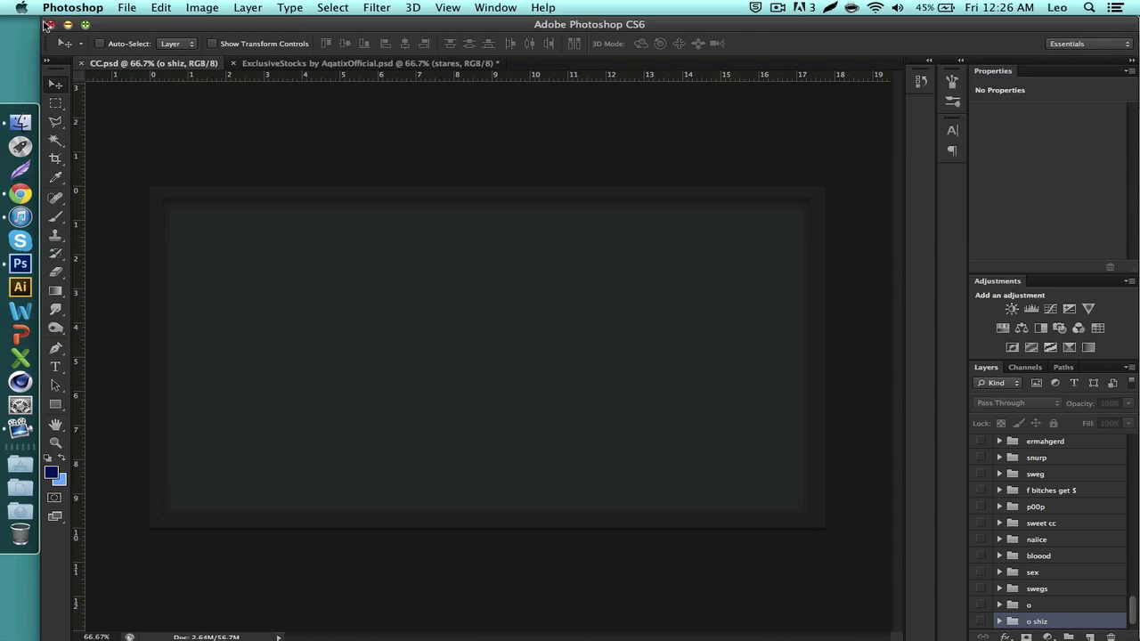
{"action": "left_click", "coordinate": [51, 26]}
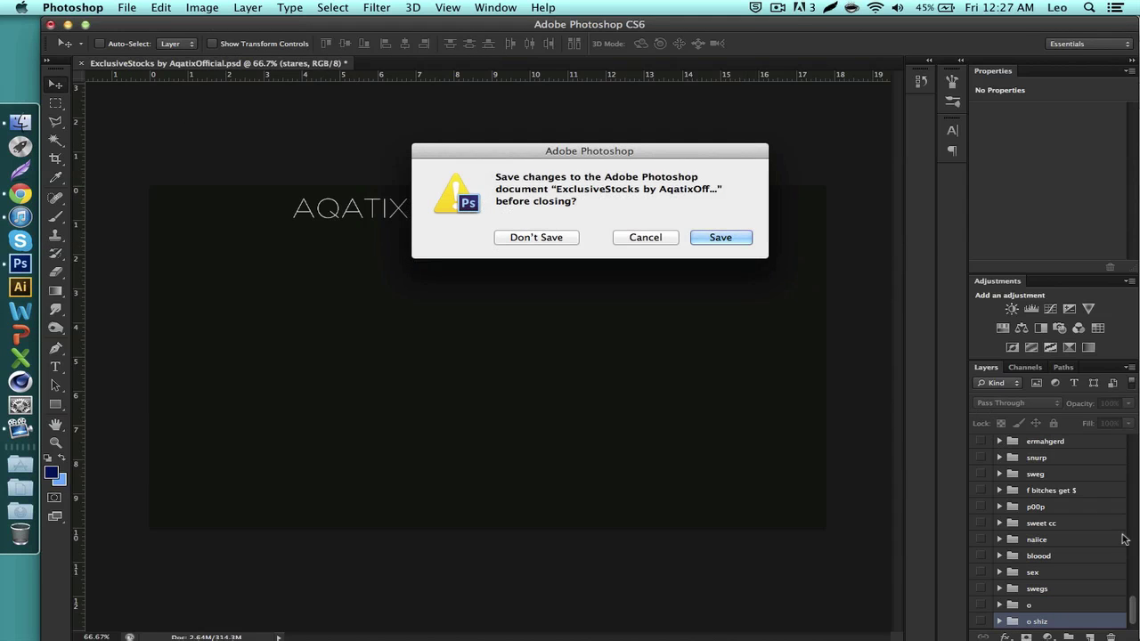
{"action": "left_click", "coordinate": [535, 237]}
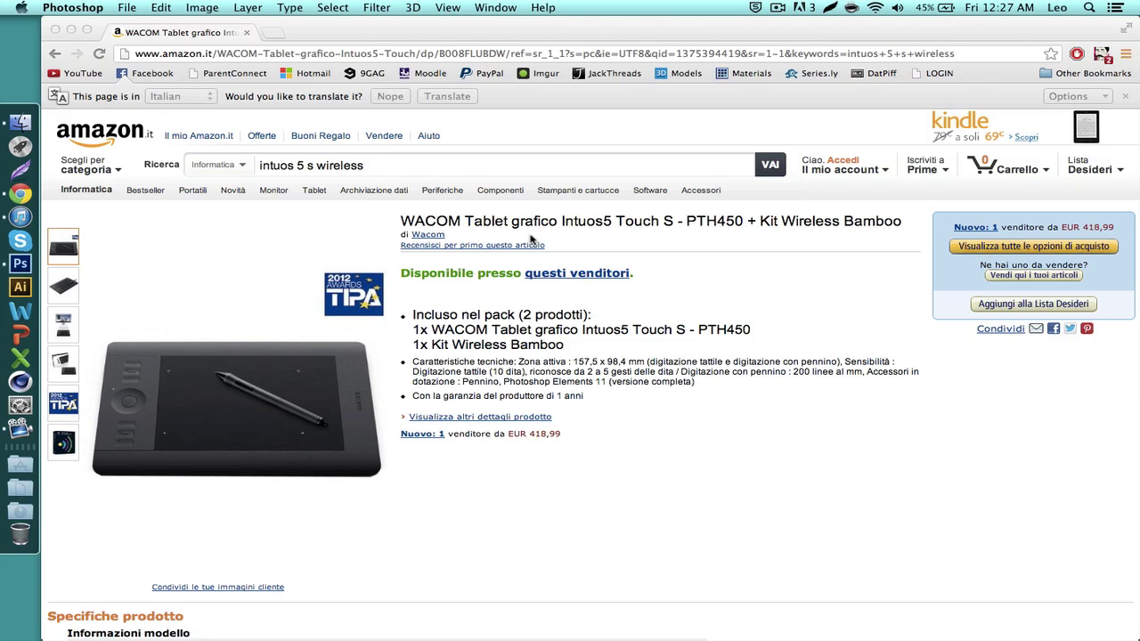
- Close the browser window showing the Amazon tablet page to clear the desktop
{"action": "left_click", "coordinate": [56, 30]}
{"action": "left_click", "coordinate": [386, 238]}
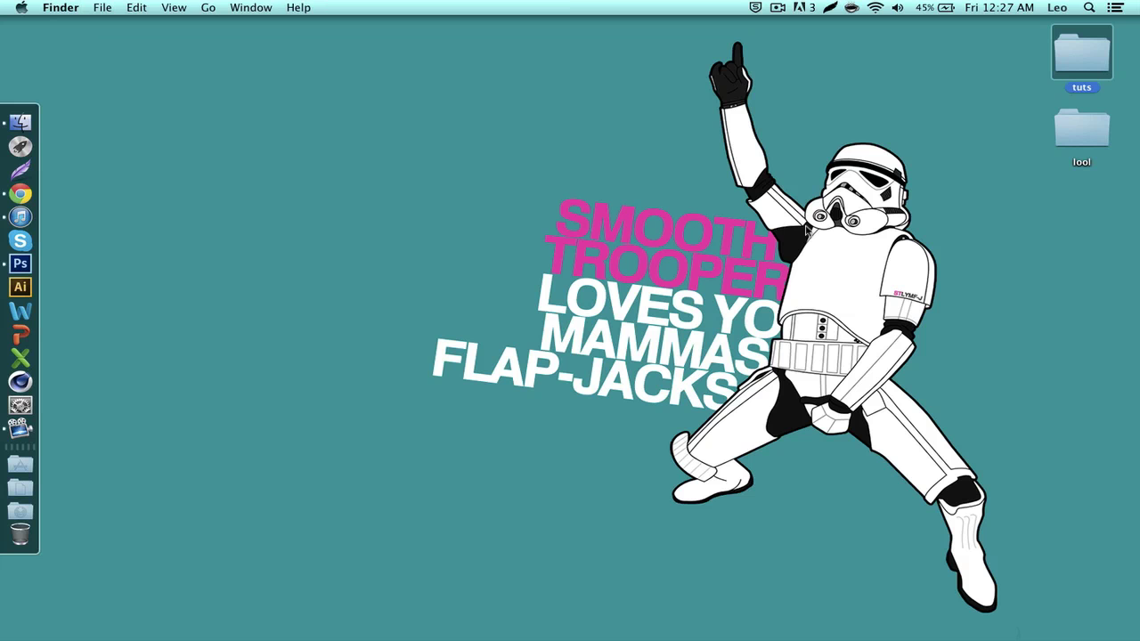
{"action": "left_click", "coordinate": [806, 230]}
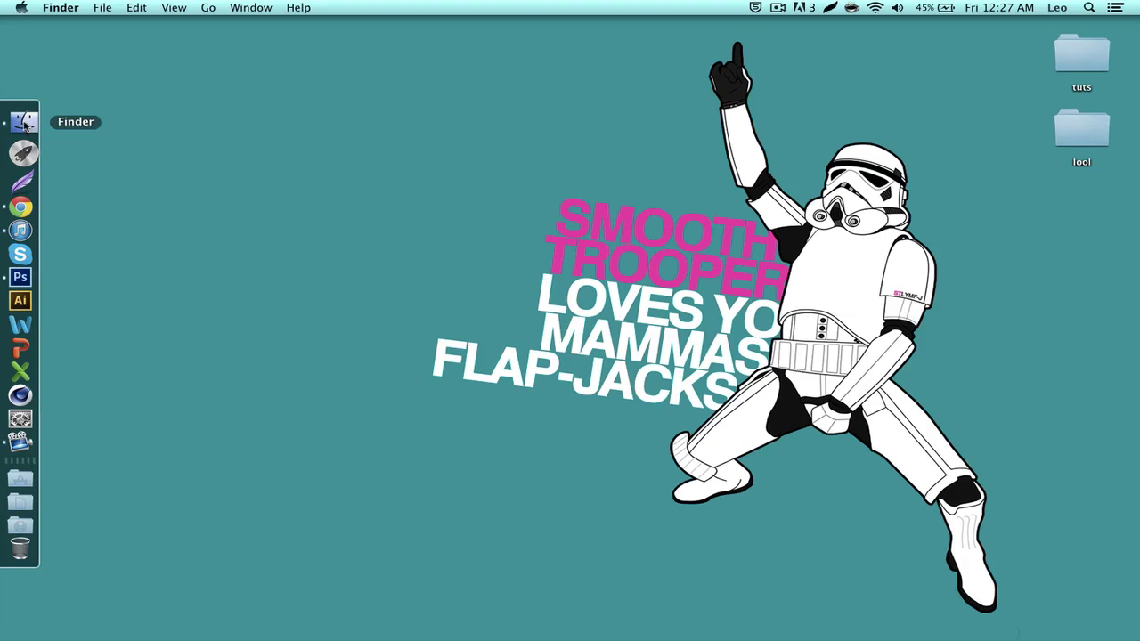
{"action": "key", "text": "Down"}
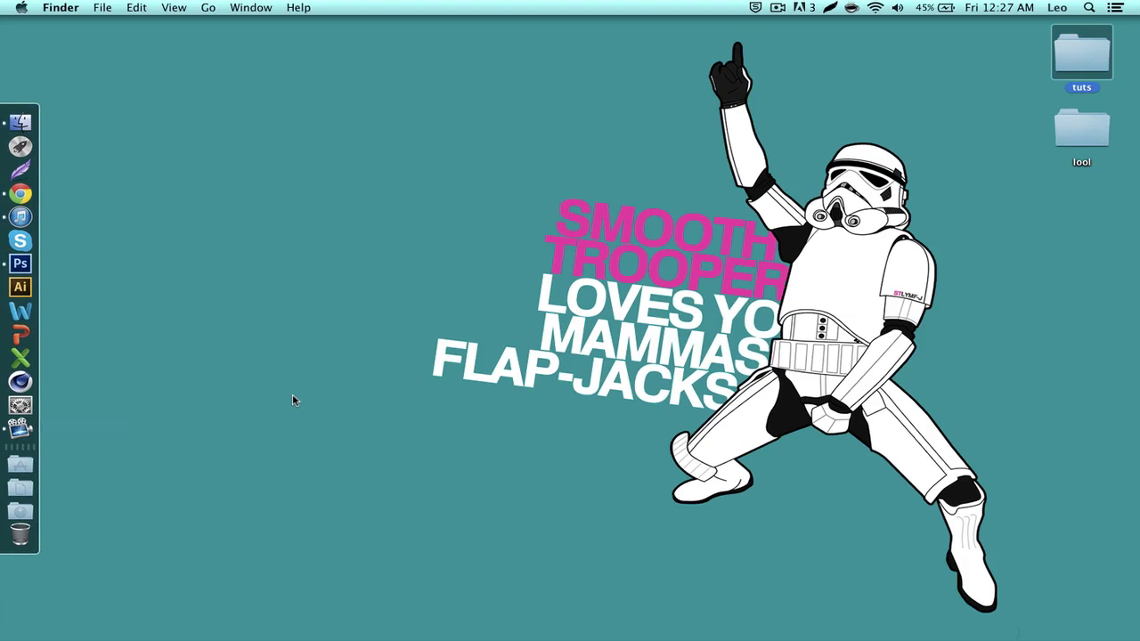
- Open the Downloads folder in Finder and select the TurbuFD.0.4.x86x64 plugin folder
{"action": "left_click", "coordinate": [20, 122]}
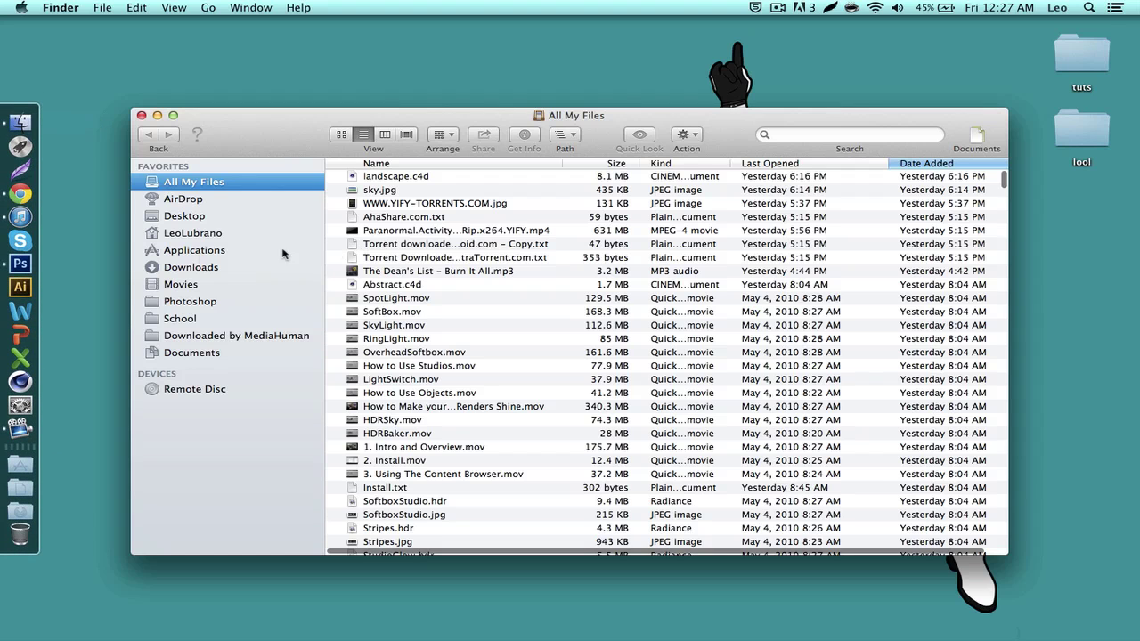
{"action": "left_click", "coordinate": [184, 268]}
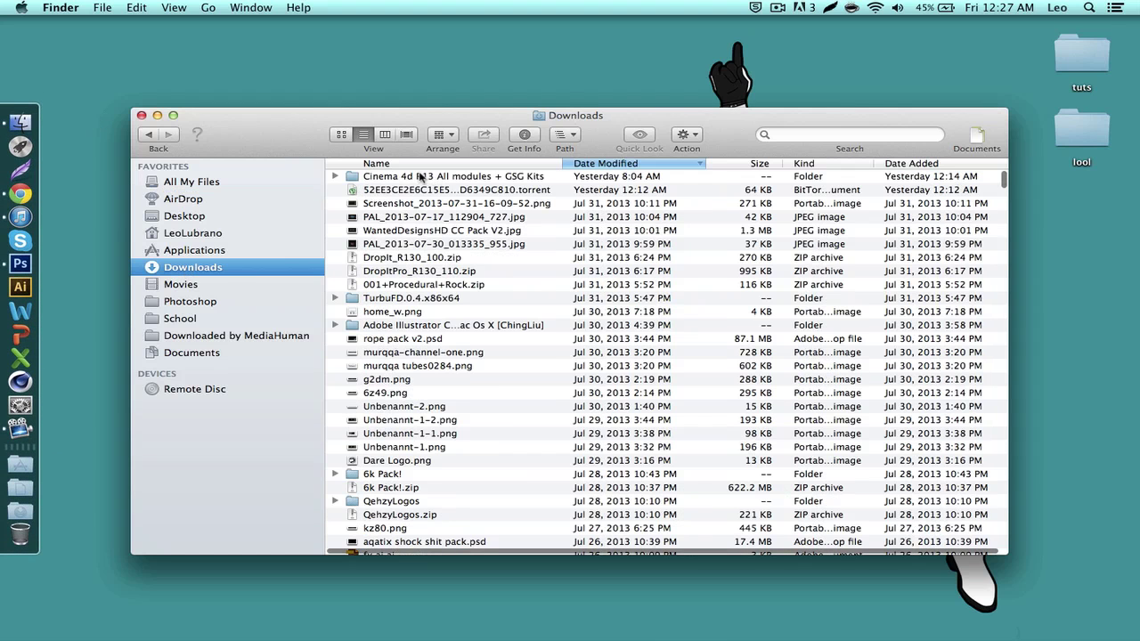
{"action": "scroll", "coordinate": [400, 322], "scroll_direction": "down", "scroll_amount": 1}
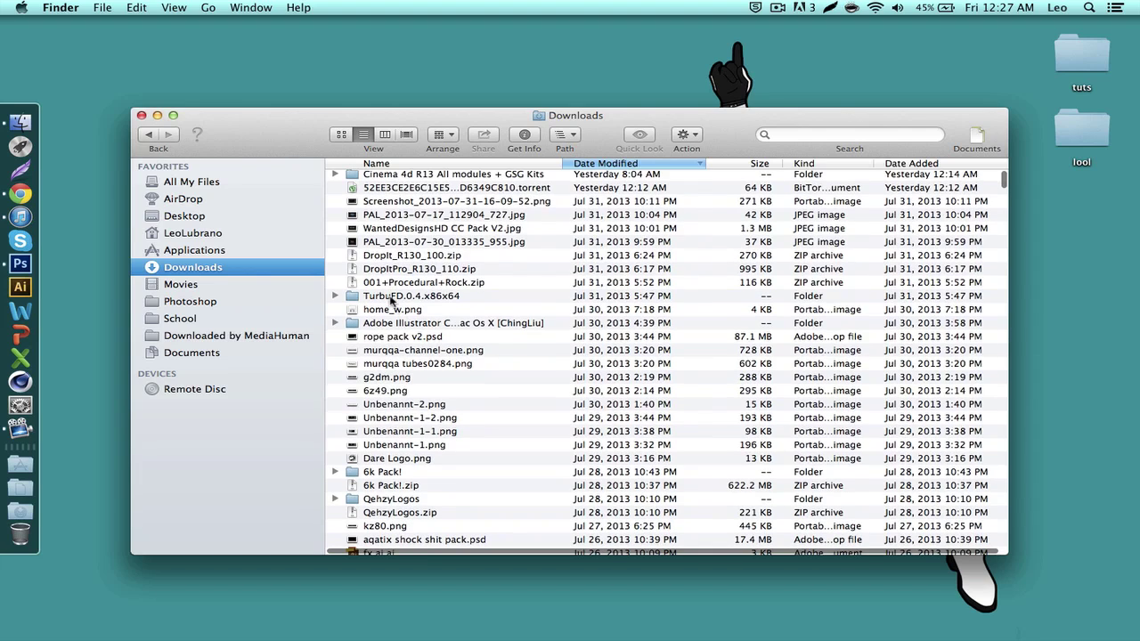
{"action": "left_click", "coordinate": [389, 298]}
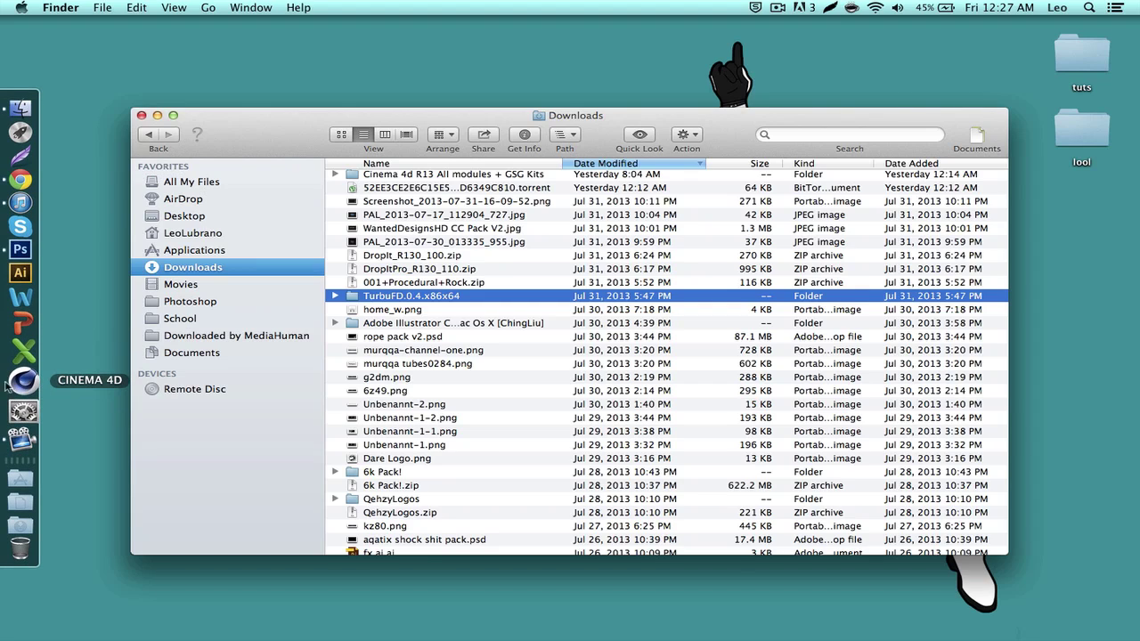
- Reveal the Cinema 4D application's folder in Finder and place its window below the Downloads file list
{"action": "left_click", "coordinate": [22, 381]}
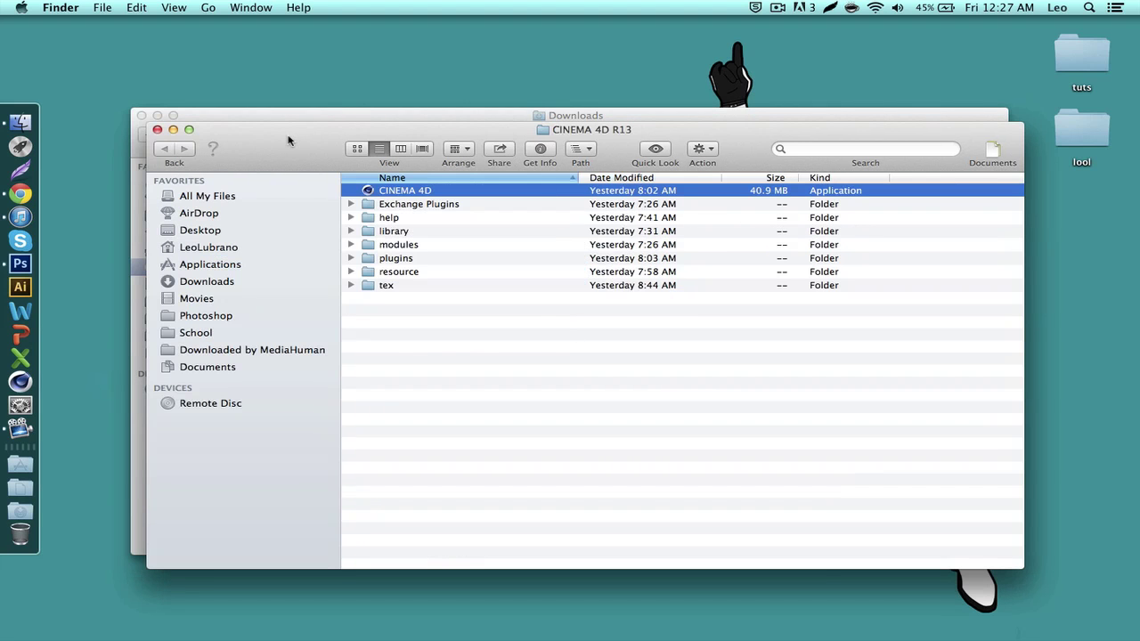
{"action": "left_click_drag", "start_coordinate": [288, 139], "coordinate": [270, 264]}
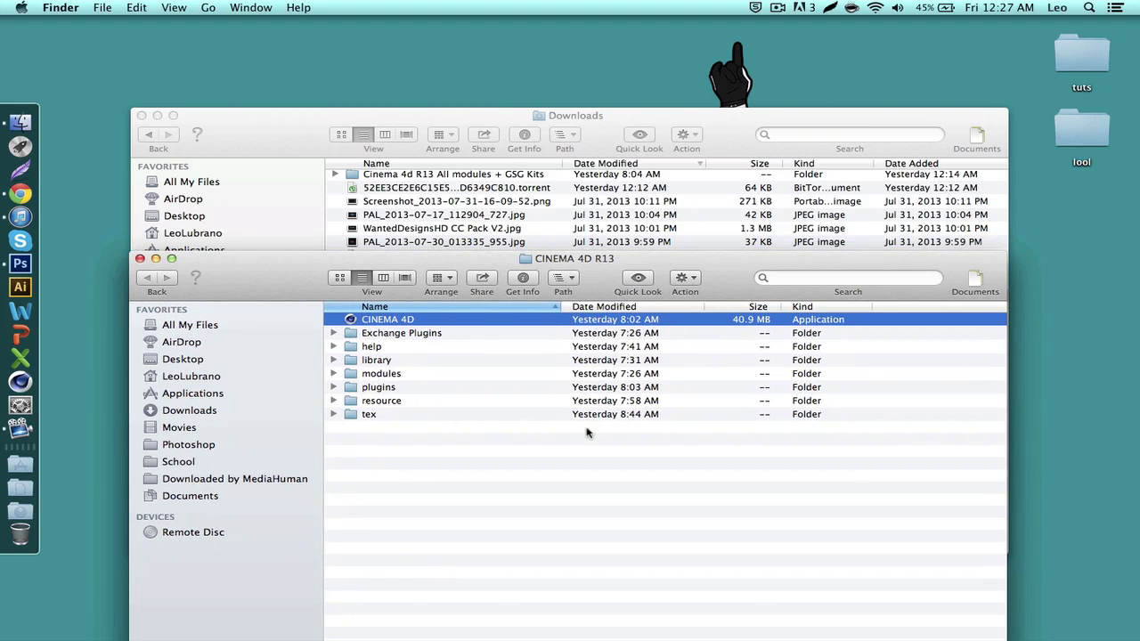
{"action": "left_click", "coordinate": [492, 524]}
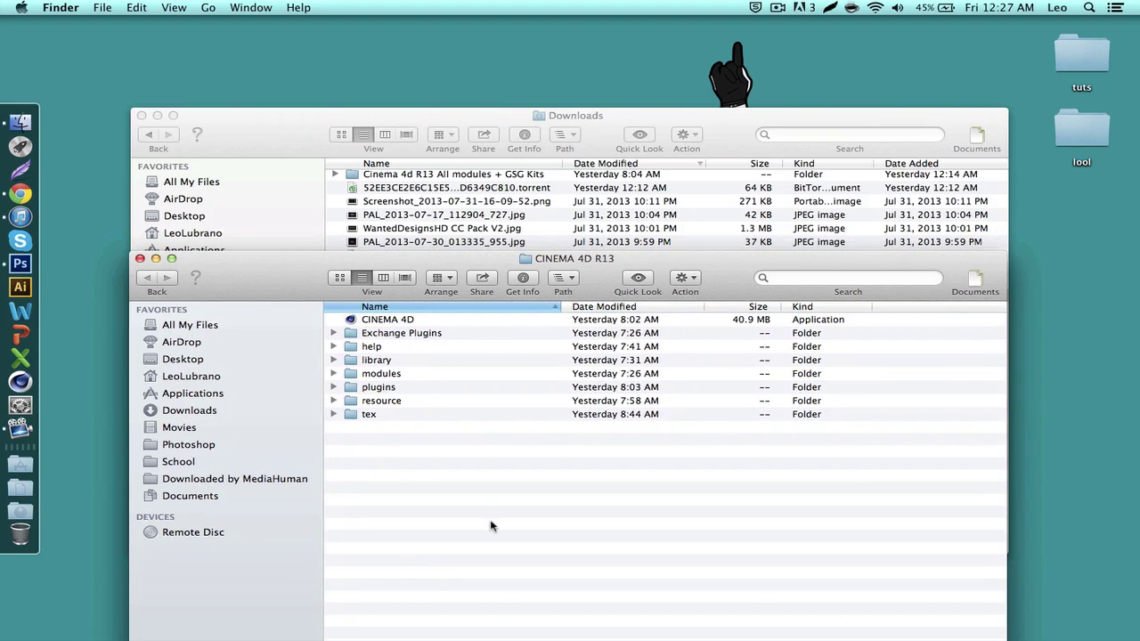
- Close the Downloads window and move the CINEMA 4D R13 window back up into full view
{"action": "left_click", "coordinate": [285, 140]}
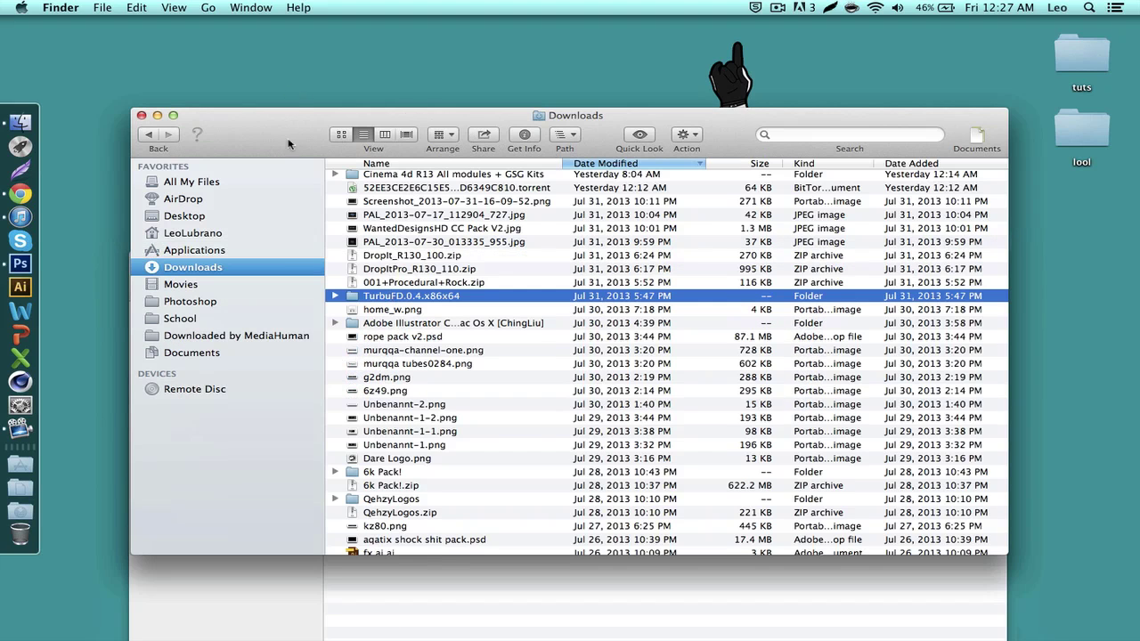
{"action": "key", "text": "super+w"}
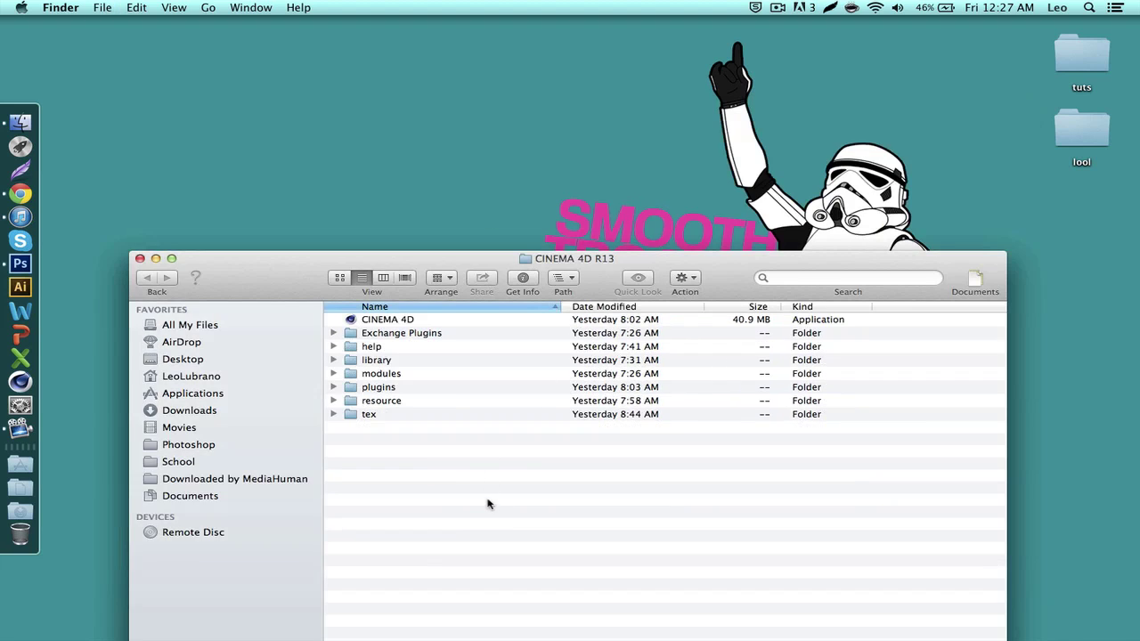
{"action": "left_click_drag", "start_coordinate": [598, 275], "coordinate": [613, 133]}
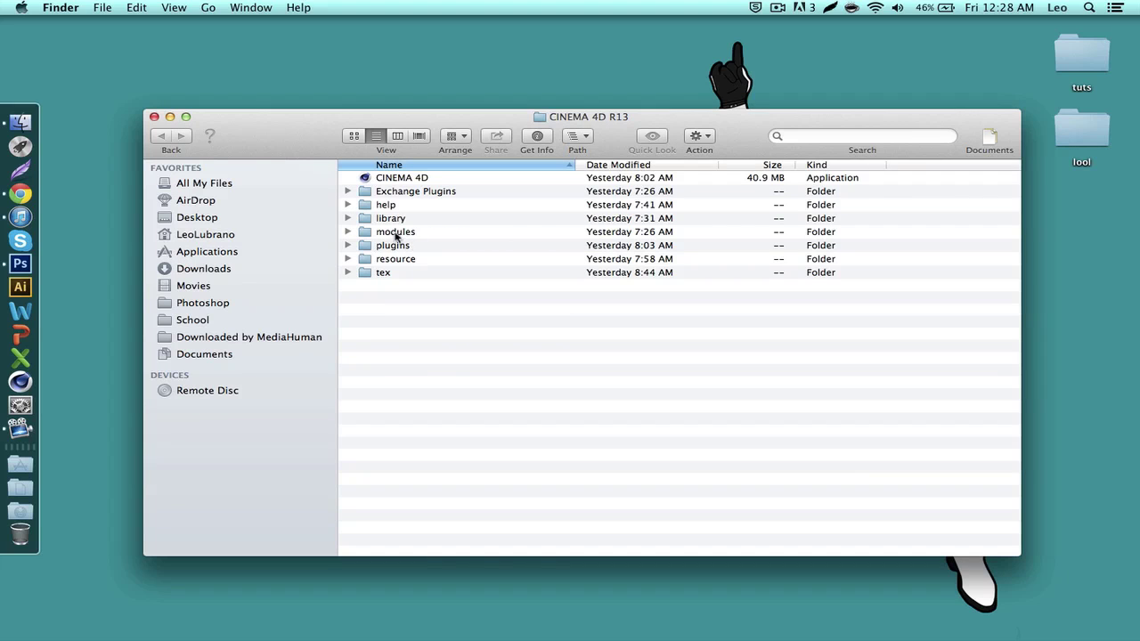
- Examine the installed plugins in the plugins folder of CINEMA 4D R13, and close the folder window
{"action": "double_click", "coordinate": [390, 250]}
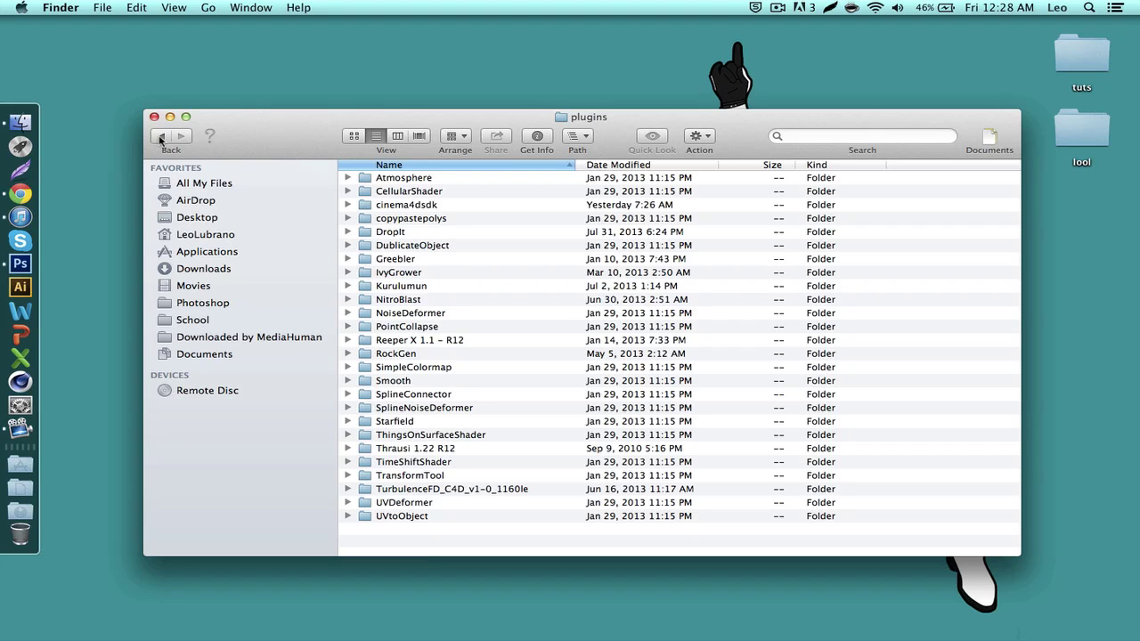
{"action": "left_click", "coordinate": [160, 139]}
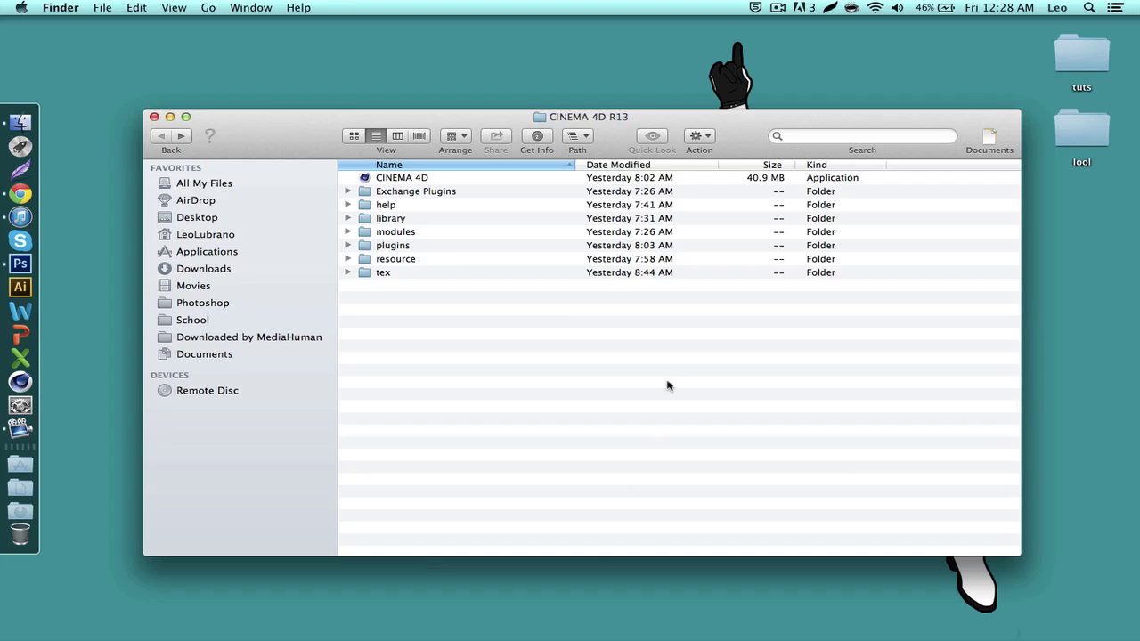
{"action": "key", "text": "super+w"}
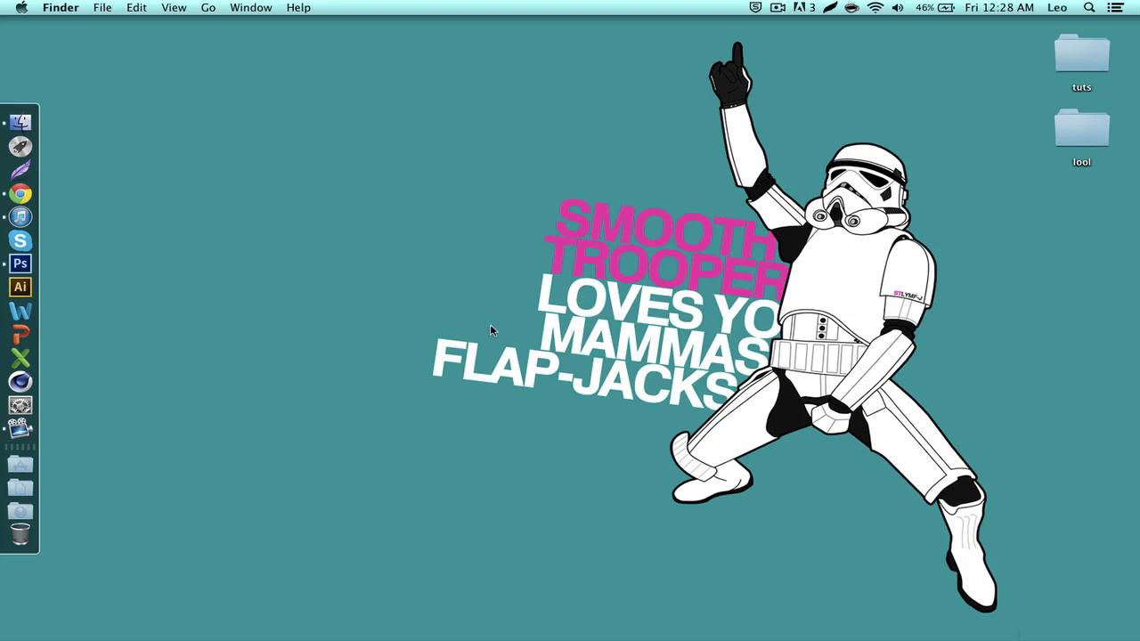